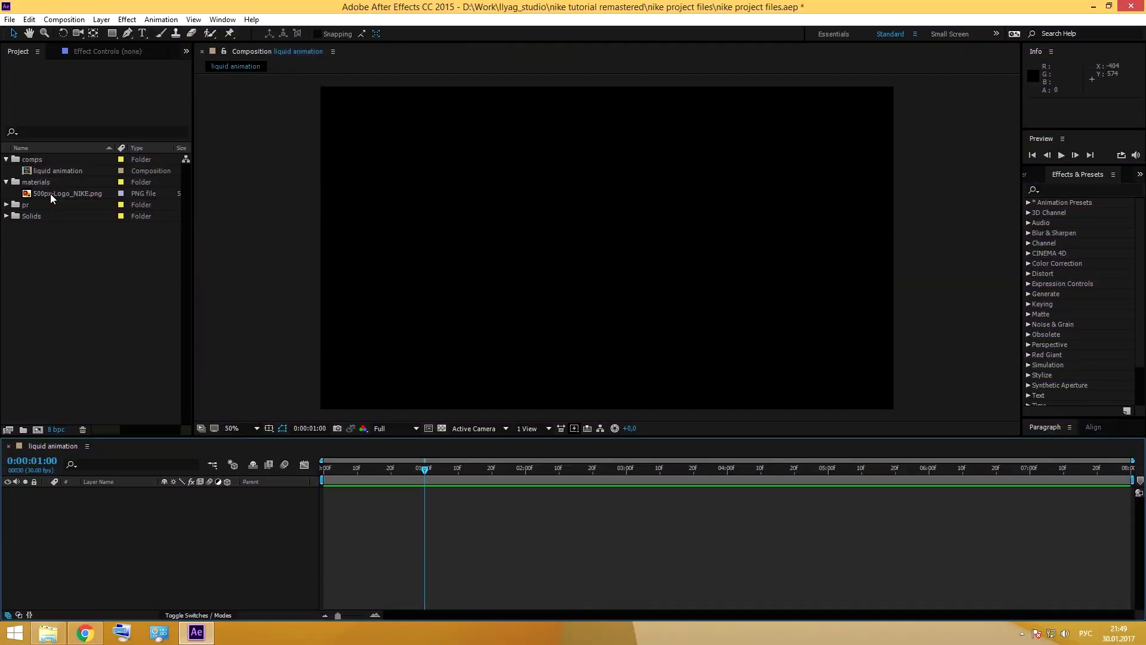
Add the Nike PNG to the liquid animation composition and apply a Fill effect to it.
left_click_drag(50, 194, 135, 528)
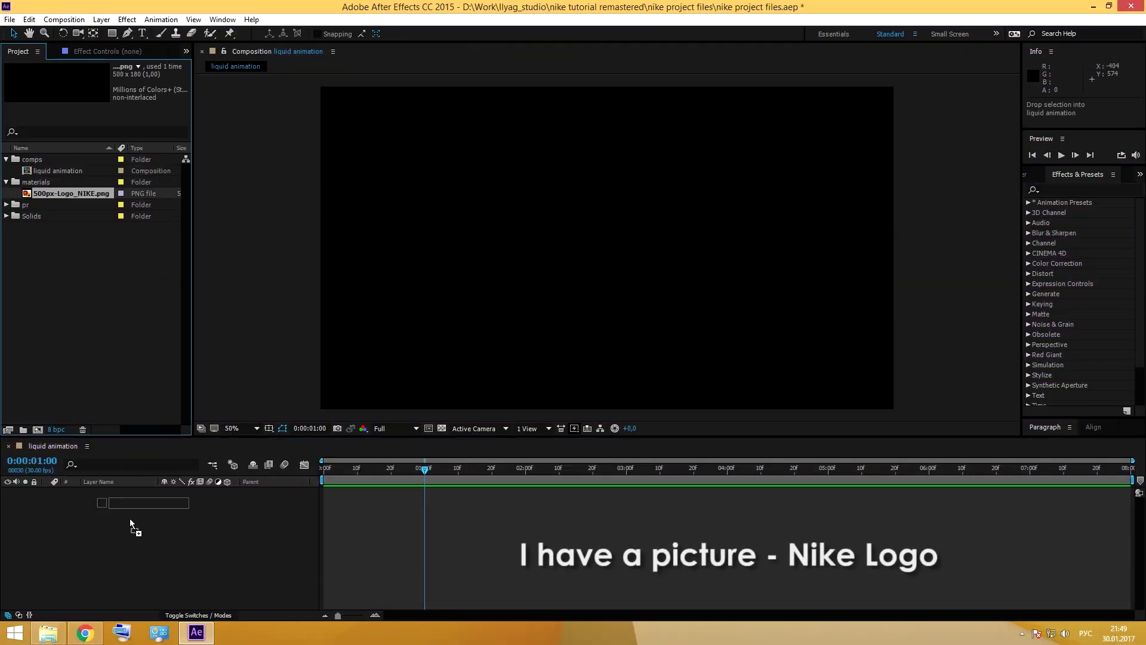
left_click(1055, 189)
type("fill")
left_click_drag(1058, 264, 119, 492)
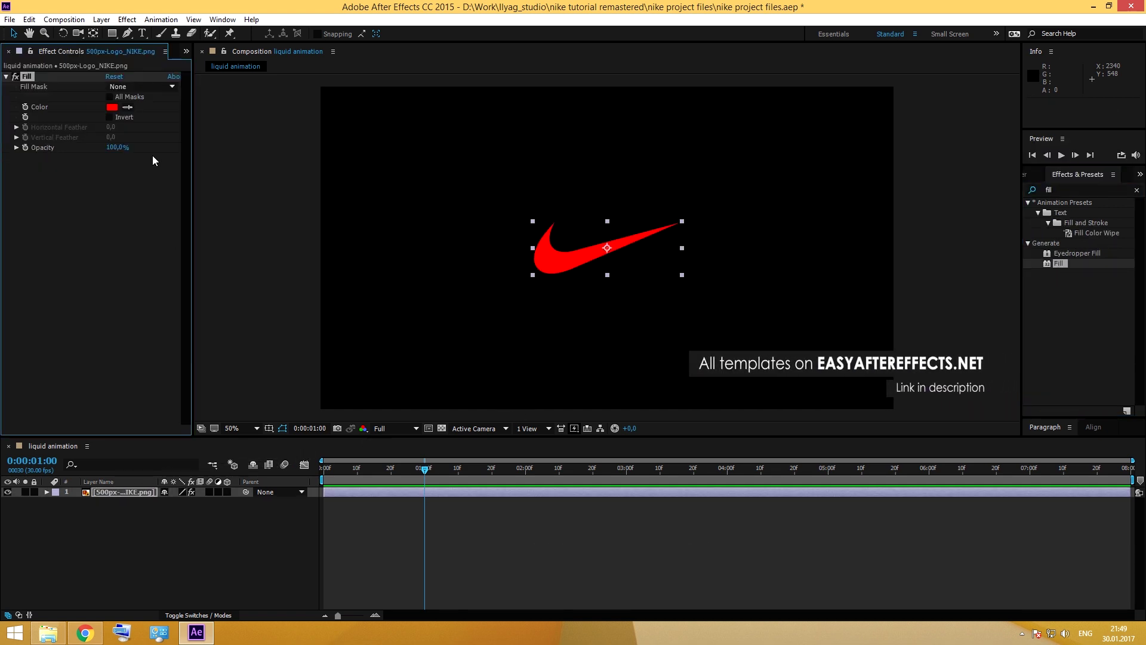
Set the Fill colour to white (FFFFFF) and view the logo at 200%.
left_click(112, 107)
left_click_drag(72, 233, 5, 198)
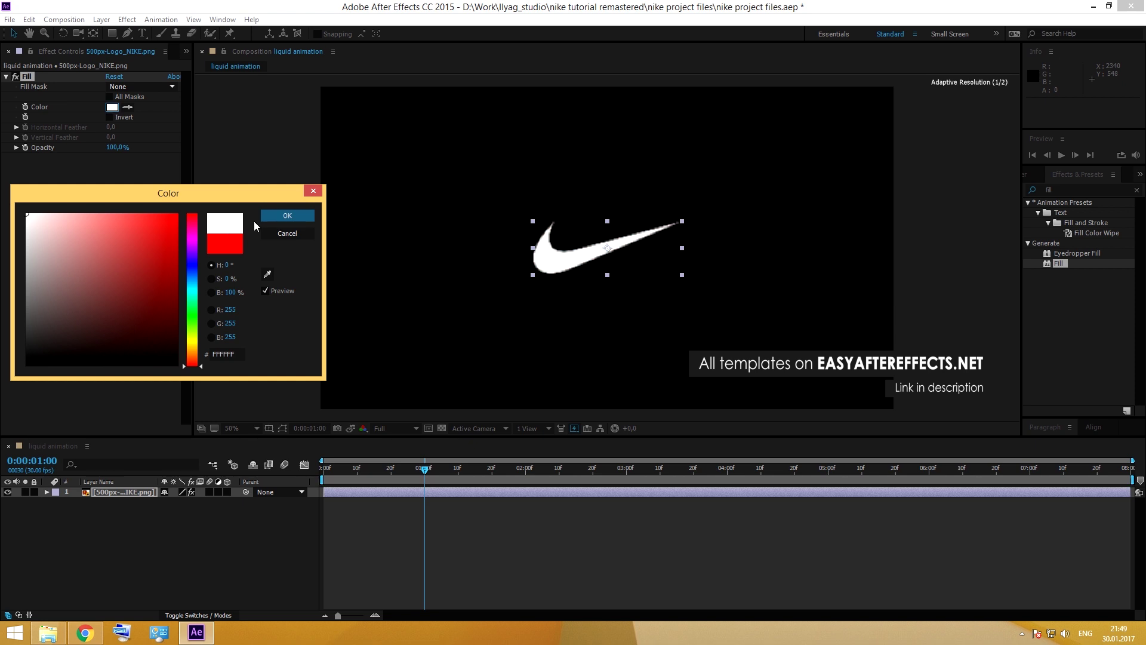
left_click(287, 216)
key("period")
key("period")
key("period")
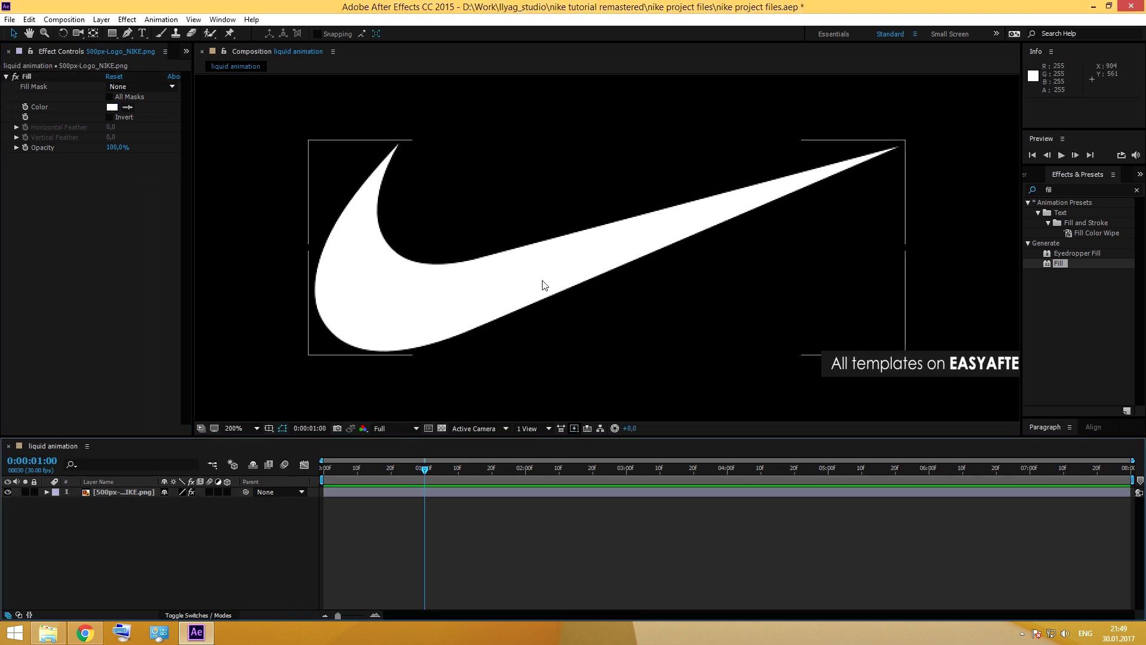
Start the swoosh path with the Pen tool, with a red FF0000 stroke 1 px wide.
left_click(128, 33)
left_click(399, 143)
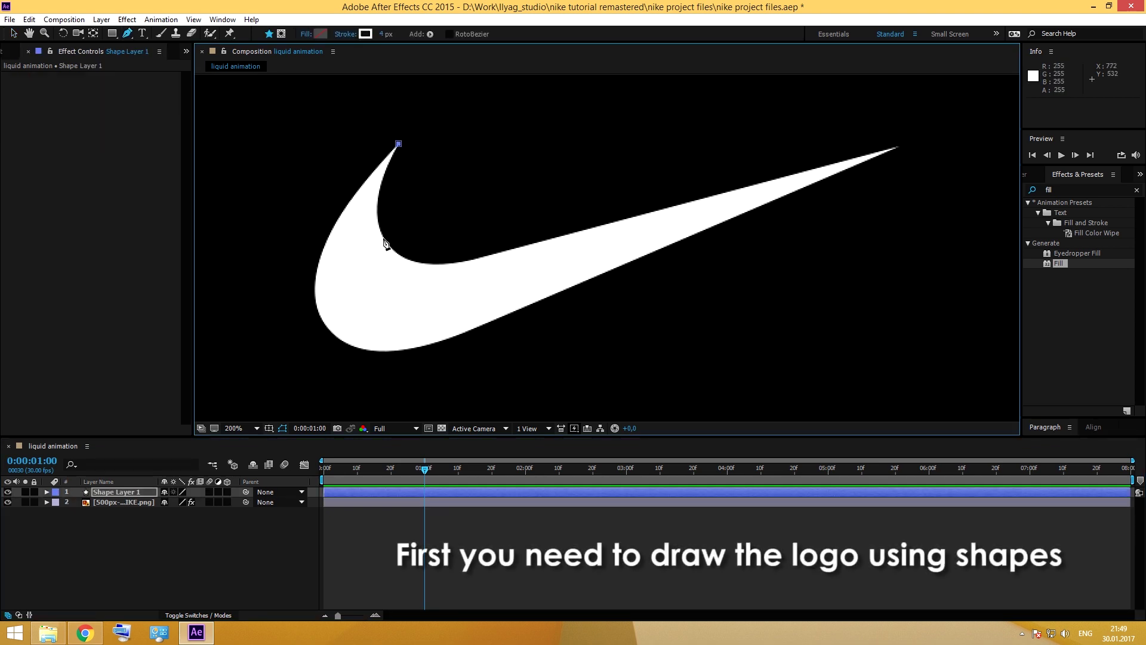
left_click_drag(389, 244, 395, 257)
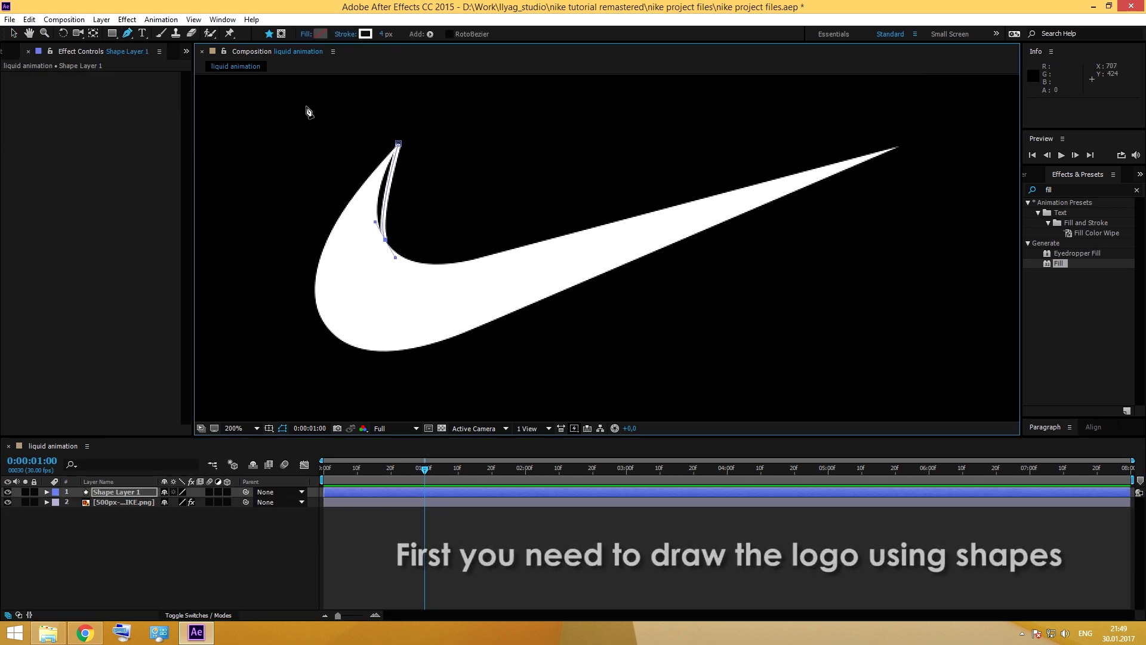
left_click(365, 34)
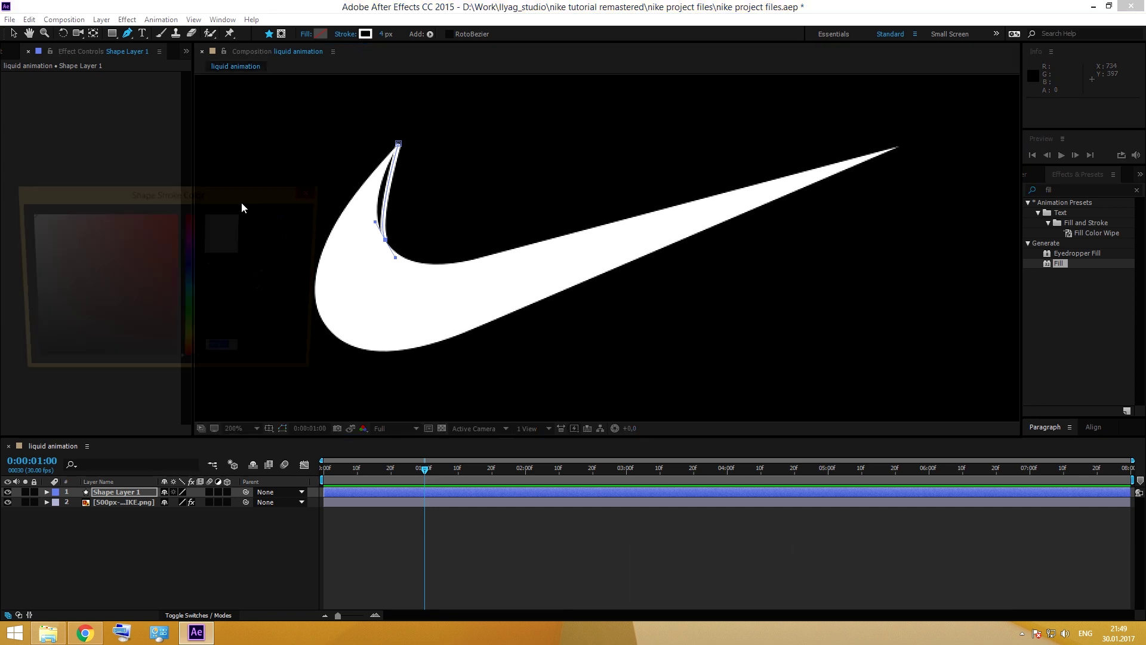
type("ff0000")
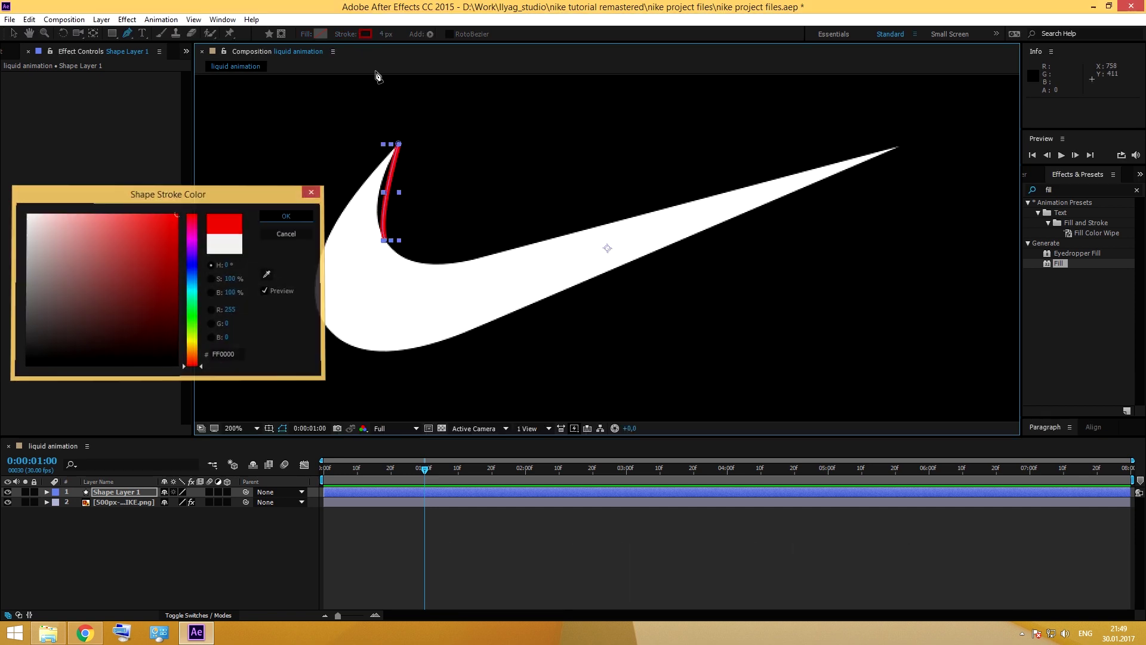
left_click(285, 214)
left_click(385, 34)
type("1")
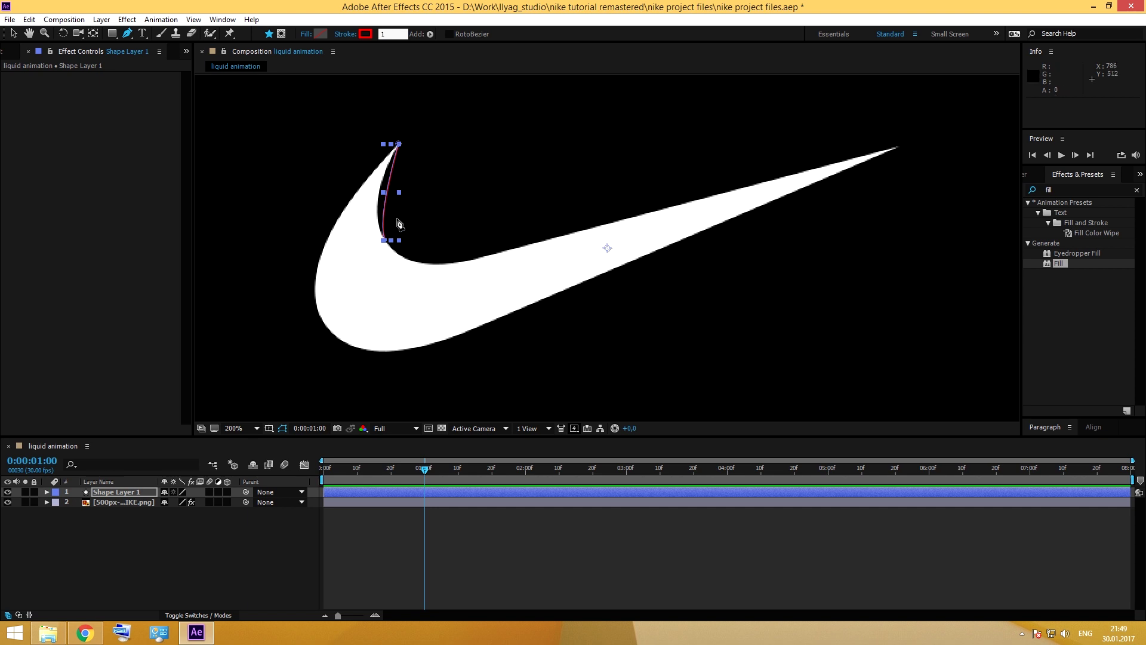
left_click(386, 240)
Trace the rest of the swoosh outline and close the path at the top tip.
left_click_drag(372, 219, 363, 214)
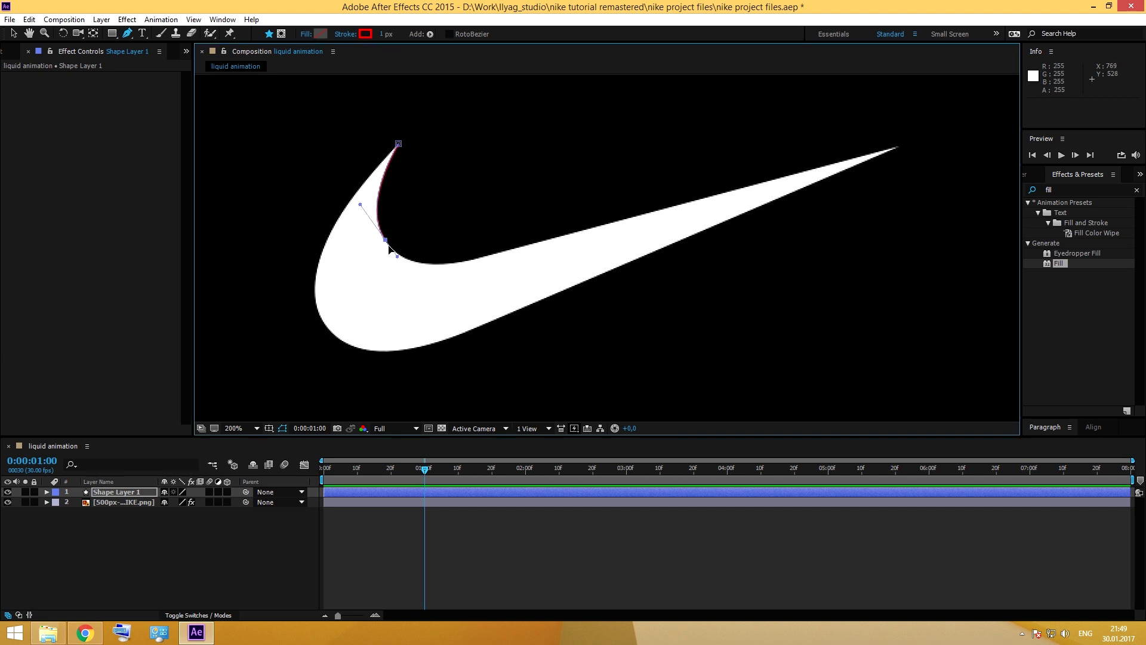
left_click(468, 260)
left_click(898, 147)
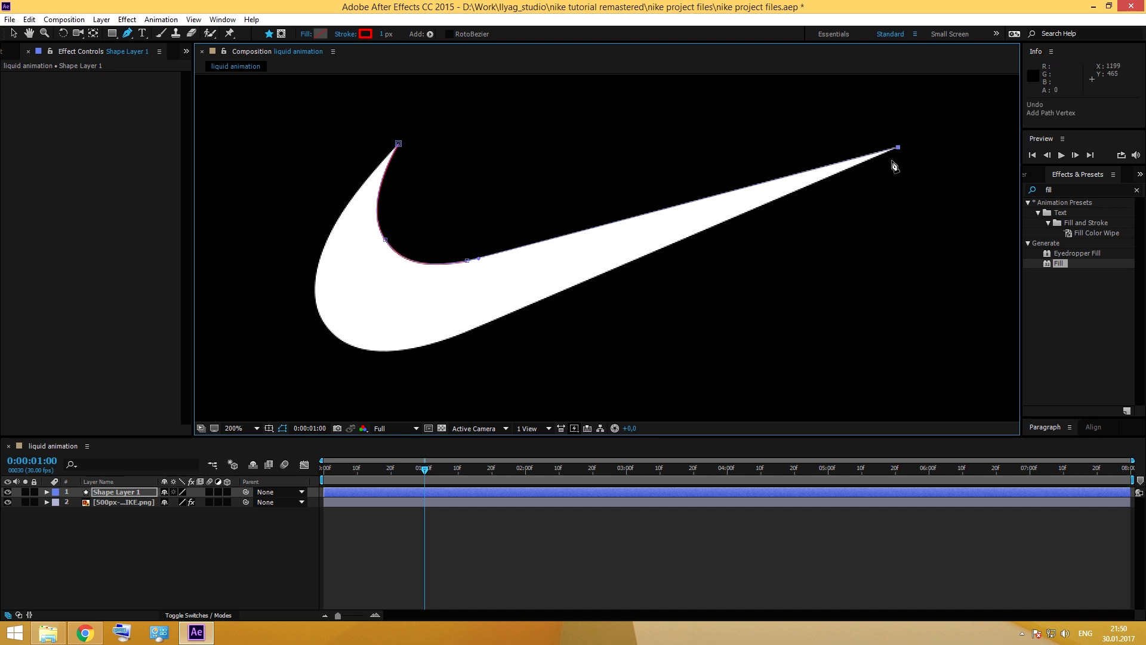
left_click(452, 339)
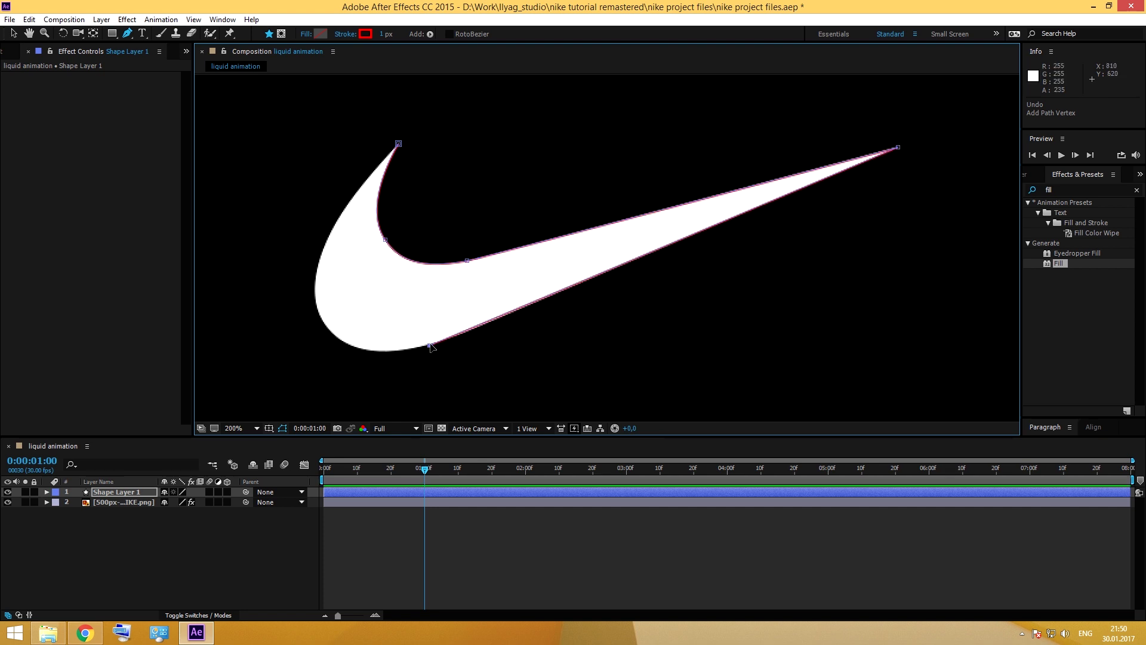
left_click_drag(452, 339, 442, 343)
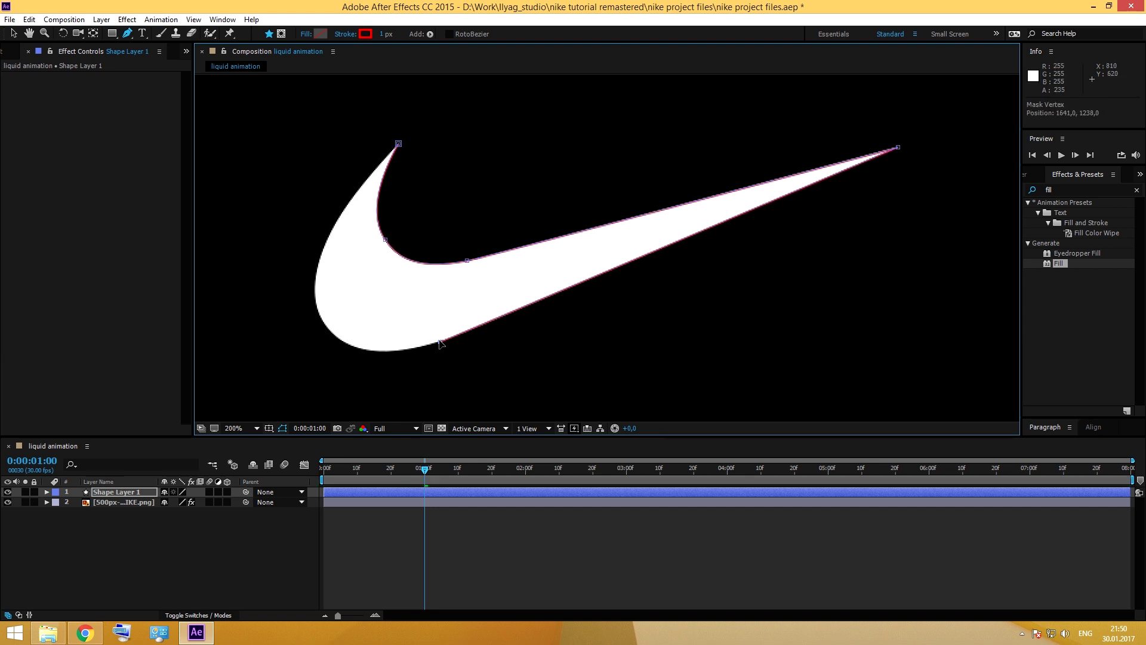
left_click_drag(318, 311, 342, 377)
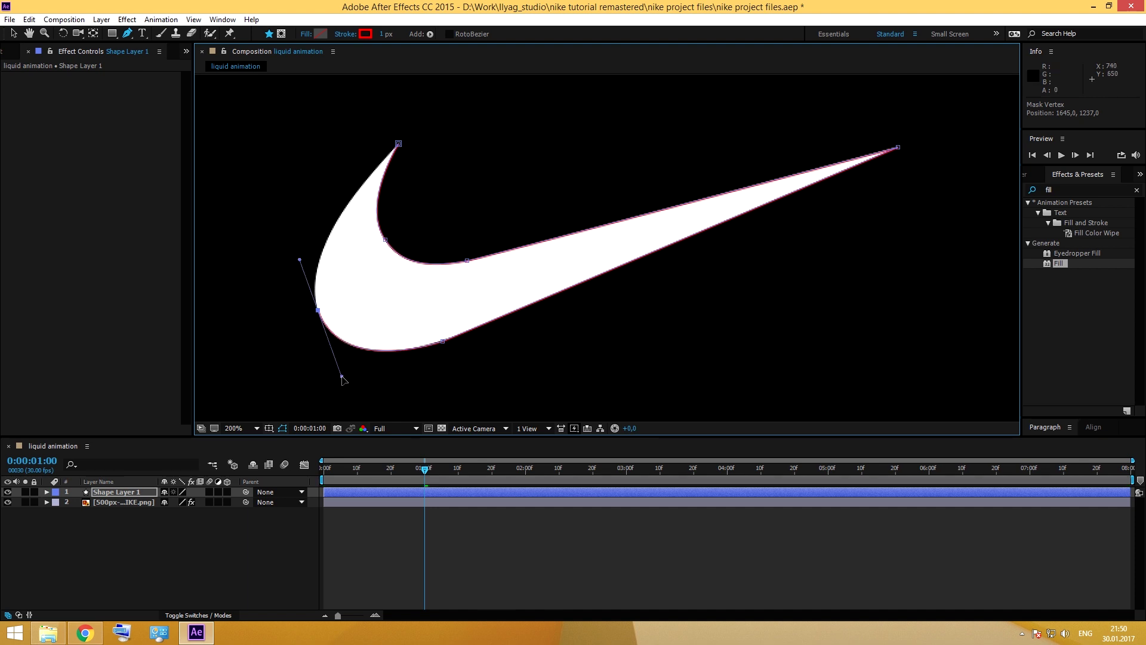
left_click(398, 144)
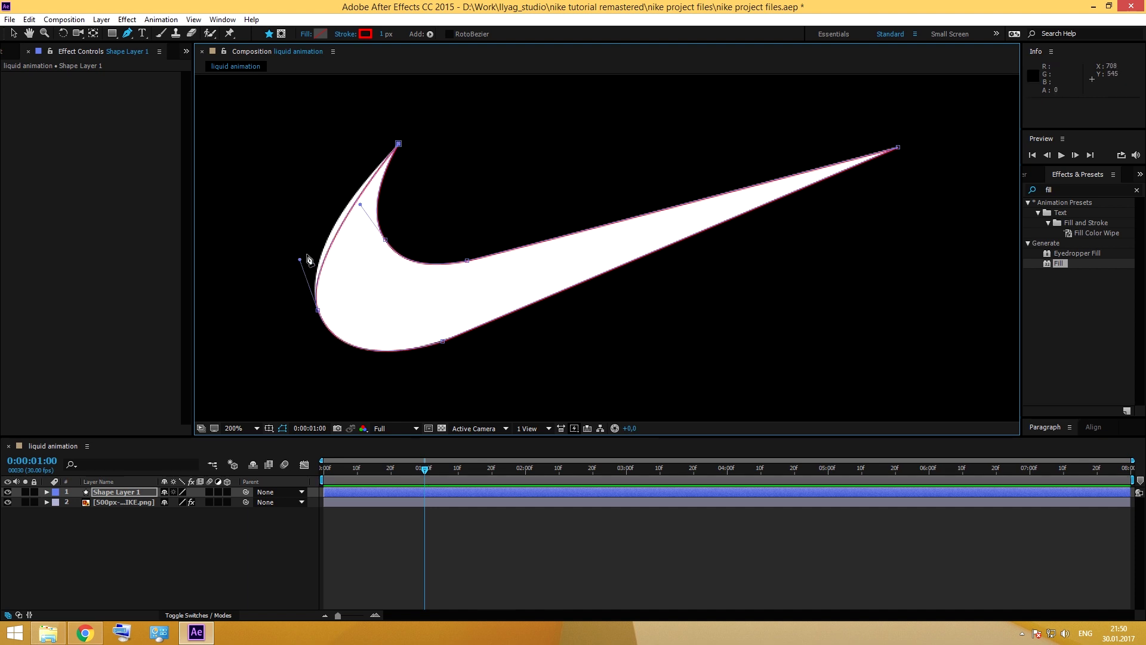
left_click_drag(299, 260, 296, 238)
left_click(383, 508)
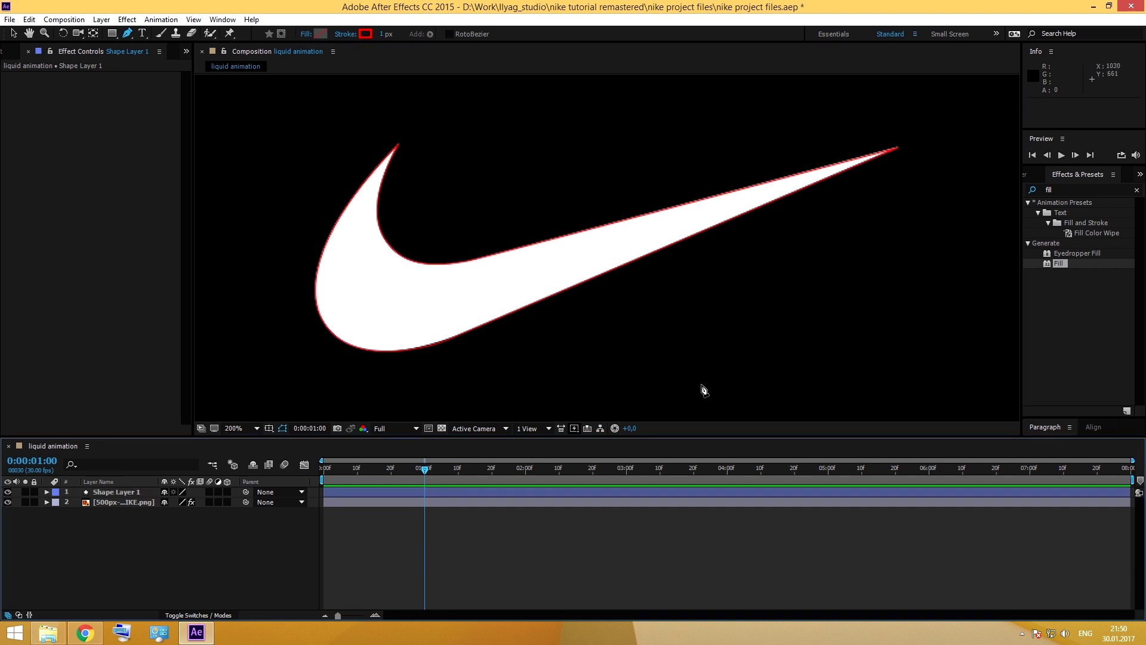
key("comma")
Hide the logo image layer and give the traced shape a white fill with 0 px stroke.
key("v")
left_click(7, 502)
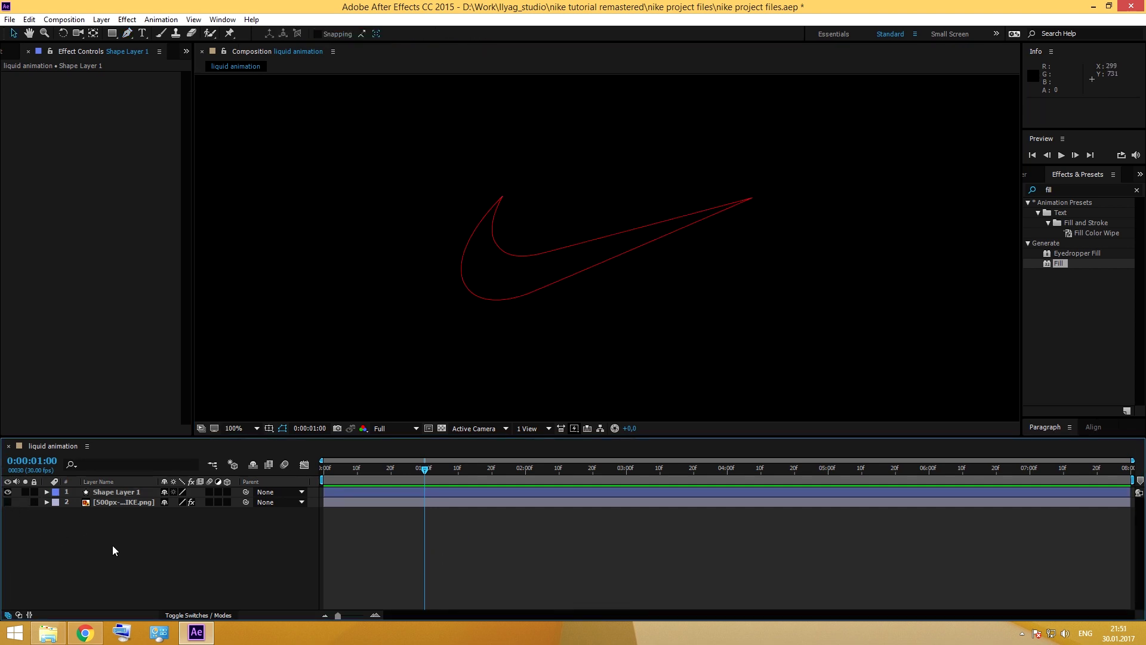
left_click(530, 267)
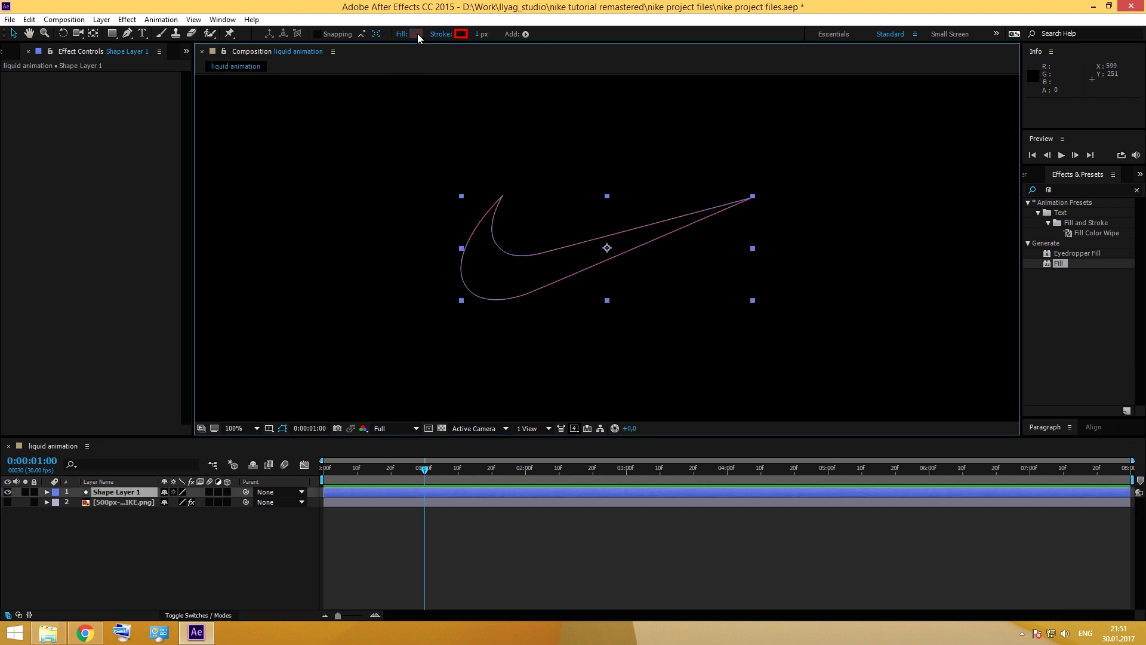
left_click(418, 33, "alt")
left_click_drag(478, 34, 468, 34)
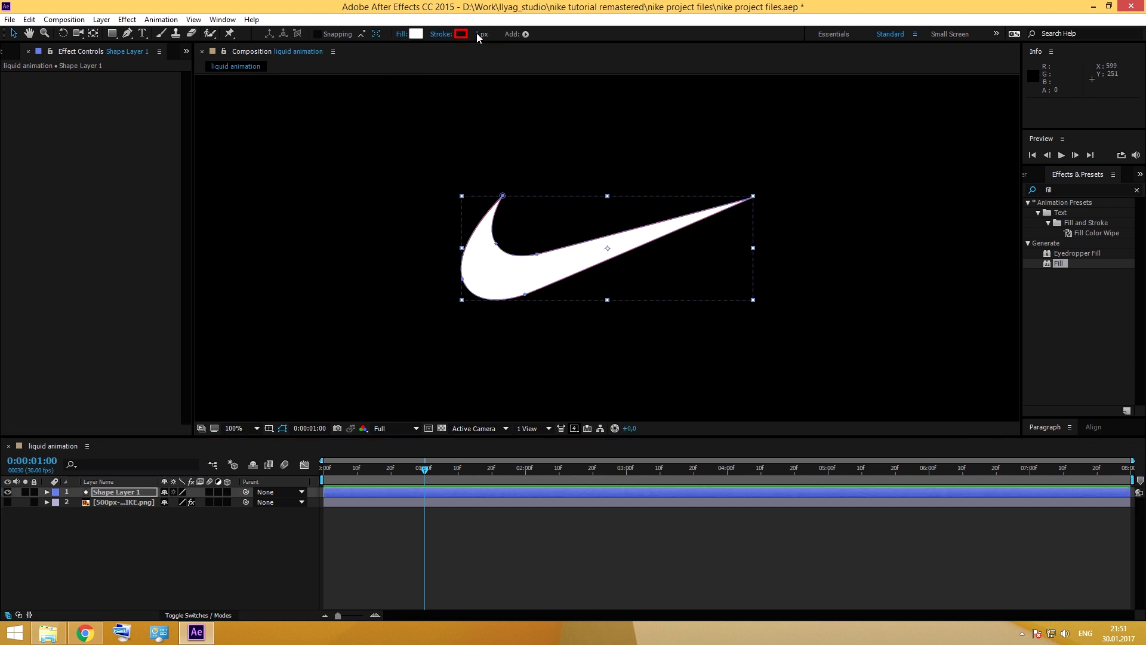
left_click(293, 528)
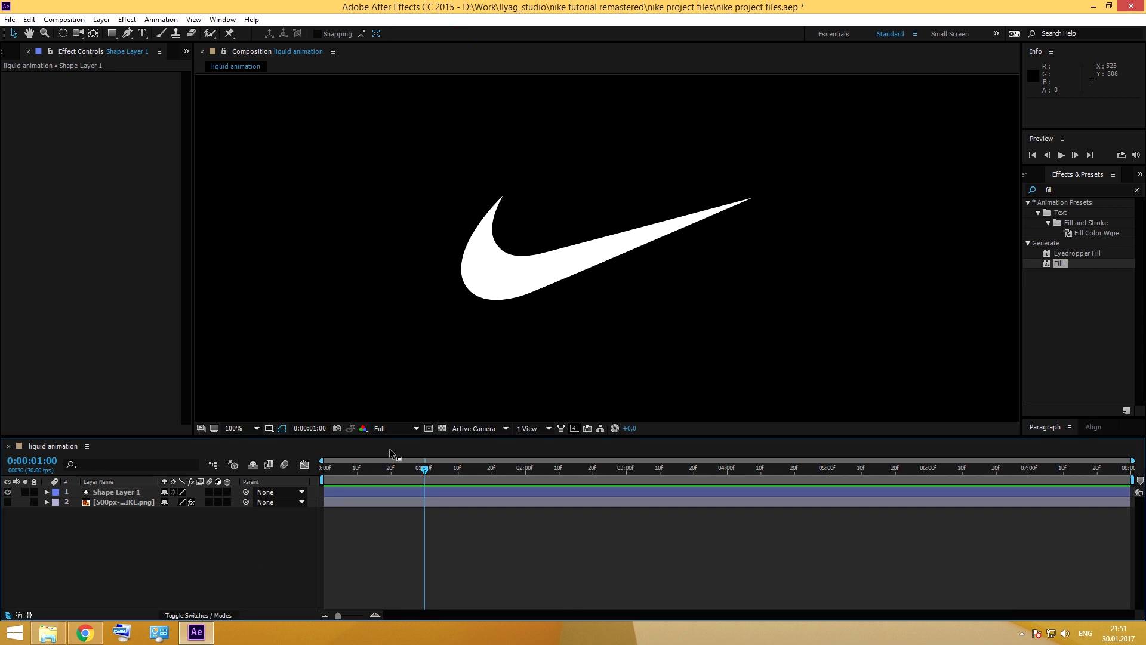
key("period")
Rename the traced shape layer to 'Nike logo'.
left_click(441, 309)
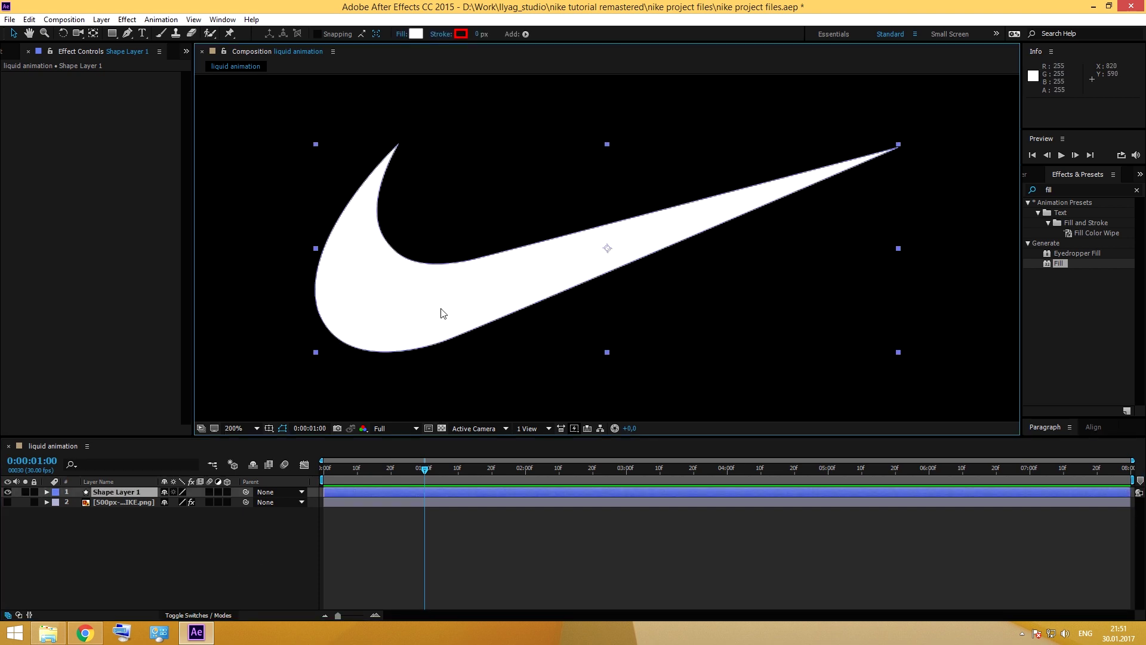
left_click(237, 551)
left_click(107, 494)
key("Return")
type("Nike logo")
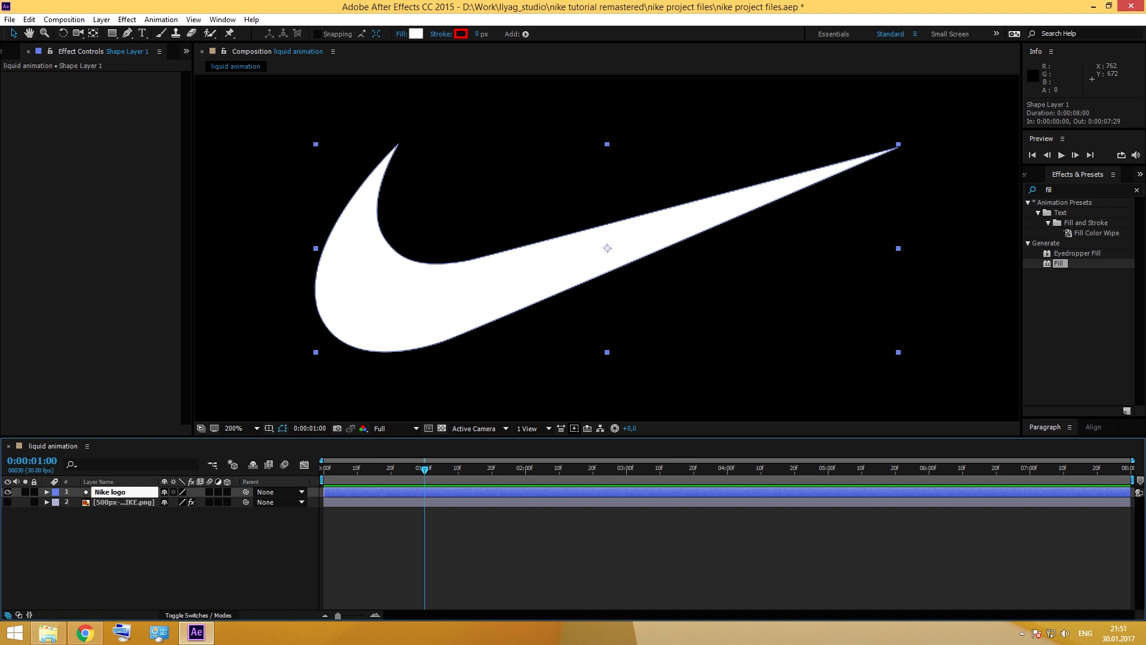
key("Return")
Expand the Nike logo layer's Contents down to Shape 1's Path property.
left_click(145, 498)
left_click(115, 493)
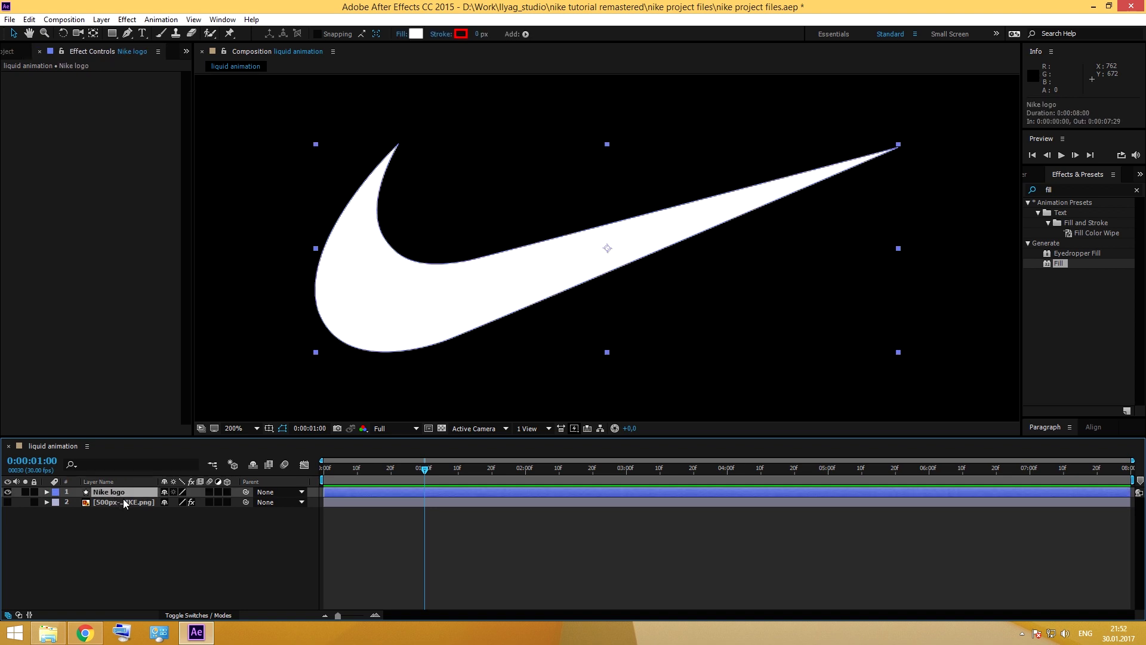
left_click(46, 492)
key("shift+Page_Up")
left_click(58, 502)
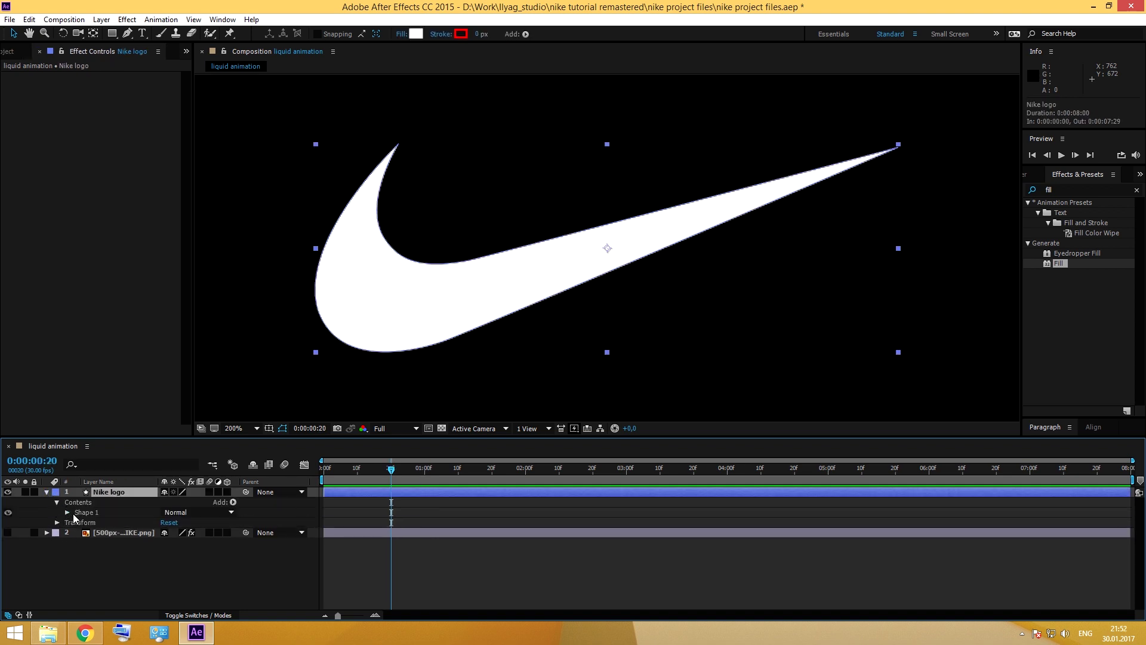
left_click(67, 512)
left_click(77, 522)
Keyframe the swoosh path and fold its tip back onto the body at earlier frames.
key("Page_Down")
left_click_drag(420, 480, 495, 483)
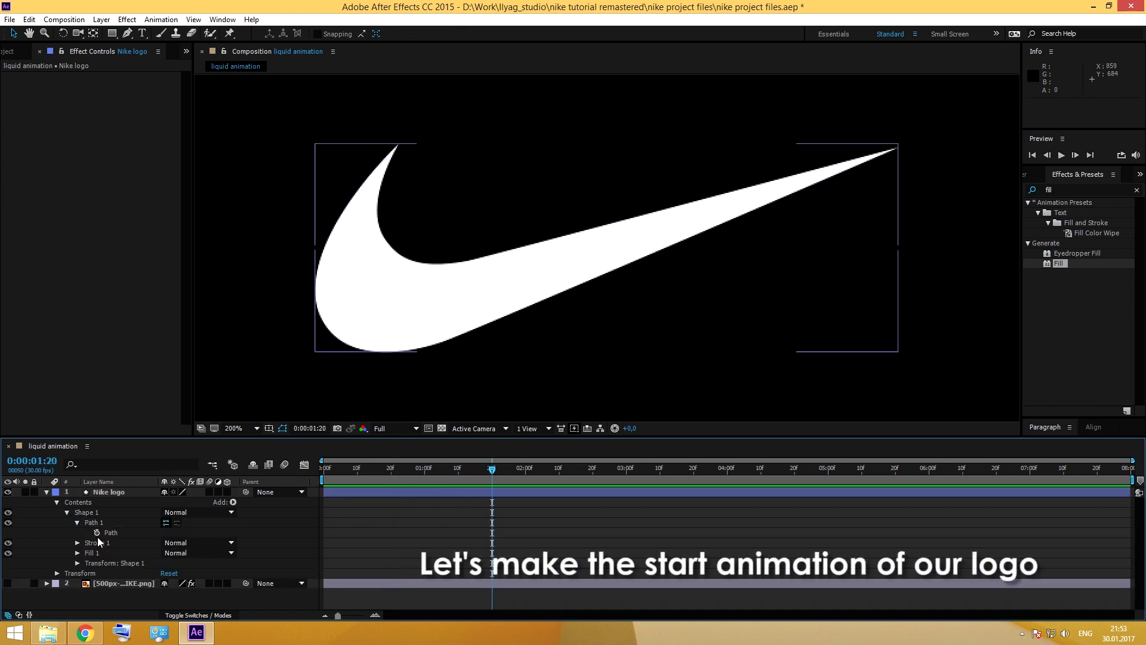
left_click(97, 533)
left_click_drag(451, 471, 424, 475)
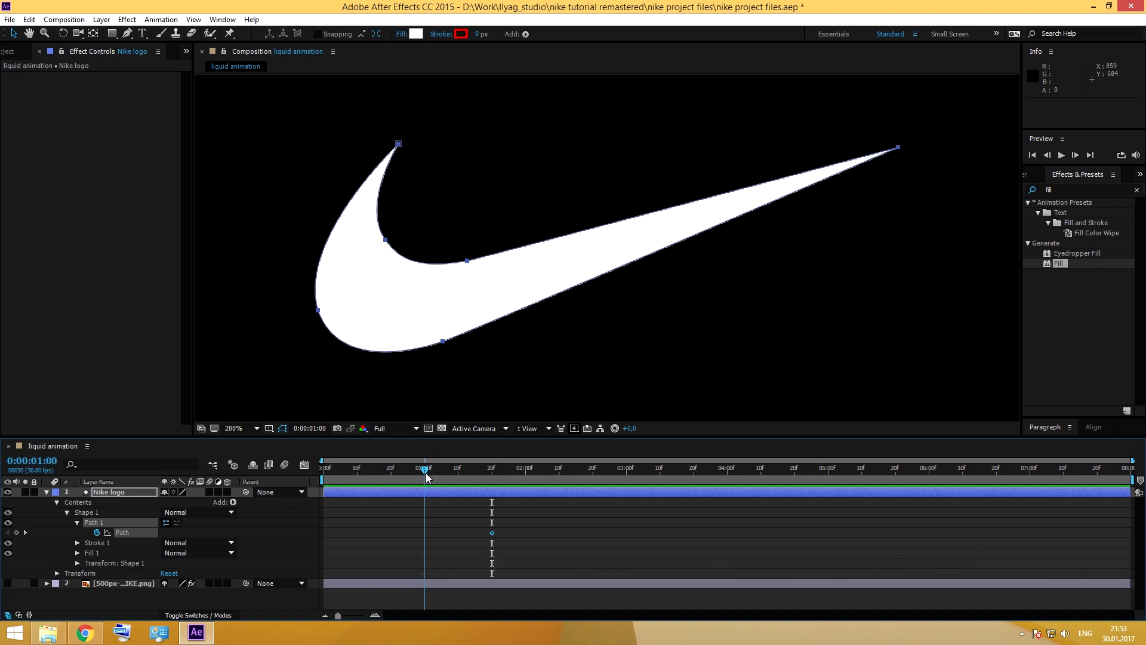
left_click_drag(890, 167, 394, 284)
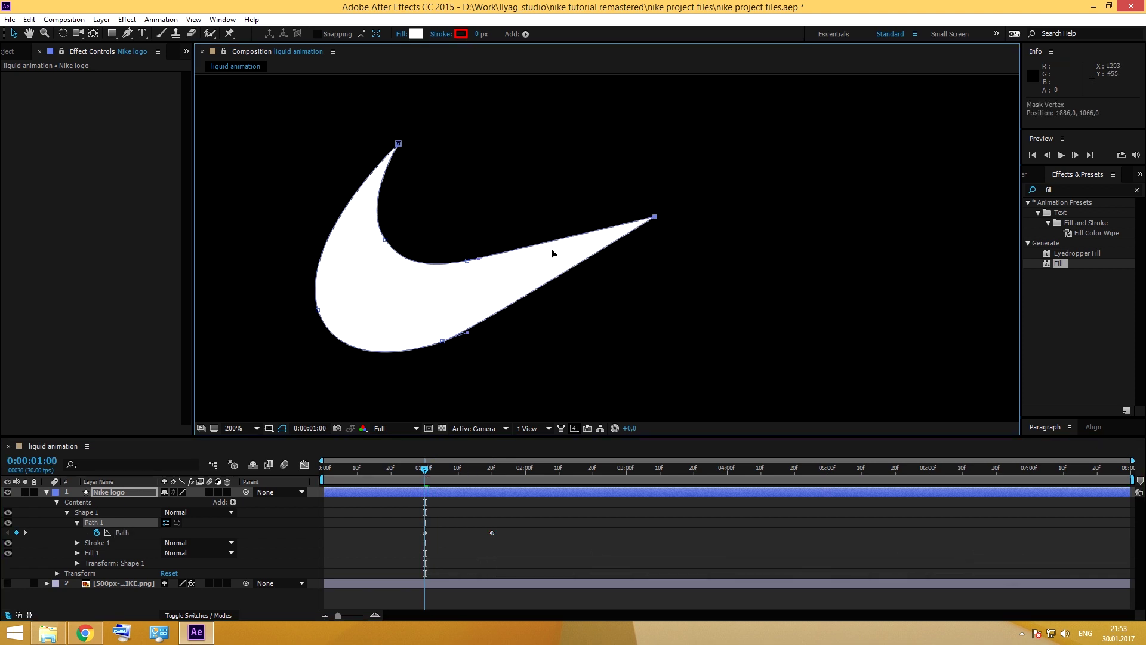
left_click_drag(443, 341, 382, 329)
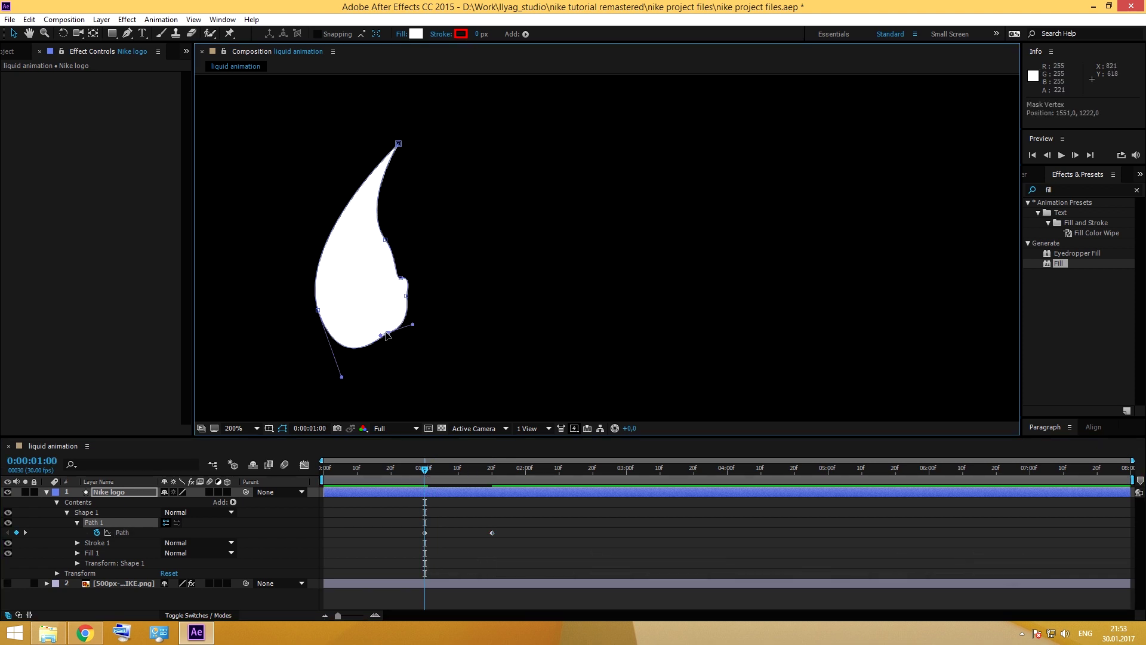
left_click(408, 471)
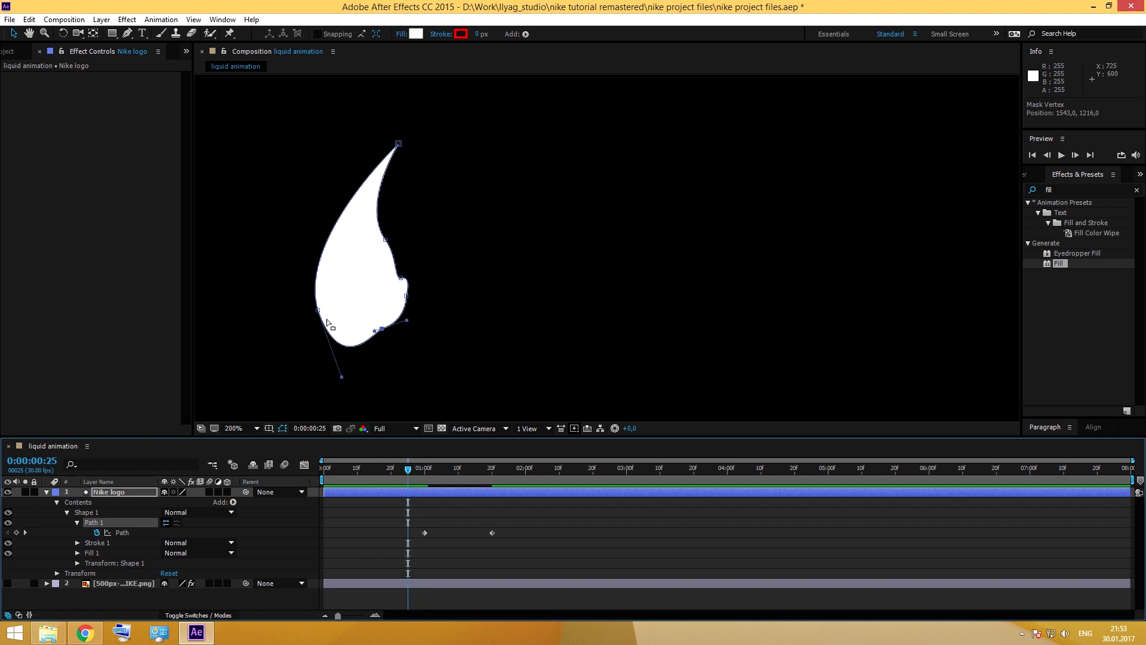
left_click_drag(381, 328, 362, 252)
key("ctrl+z")
key("ctrl+z")
key("ctrl+z")
left_click_drag(354, 262, 318, 185)
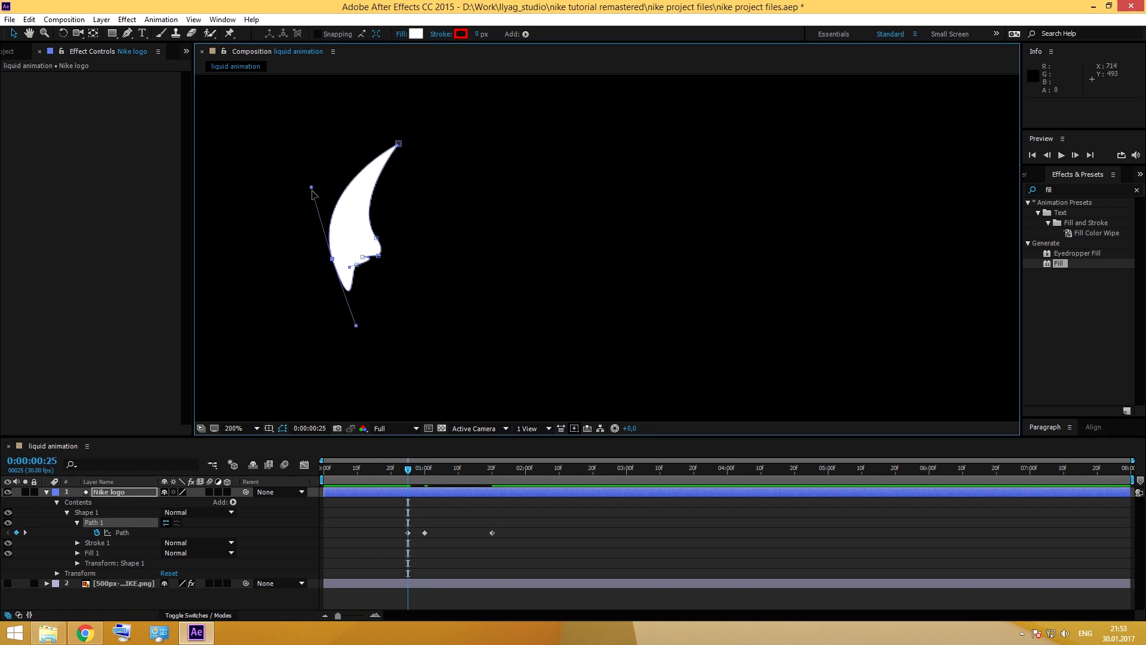
At frame 0:00:00:20 thin the swoosh into a sliver and start the layer there.
left_click_drag(318, 185, 333, 205)
left_click(391, 474)
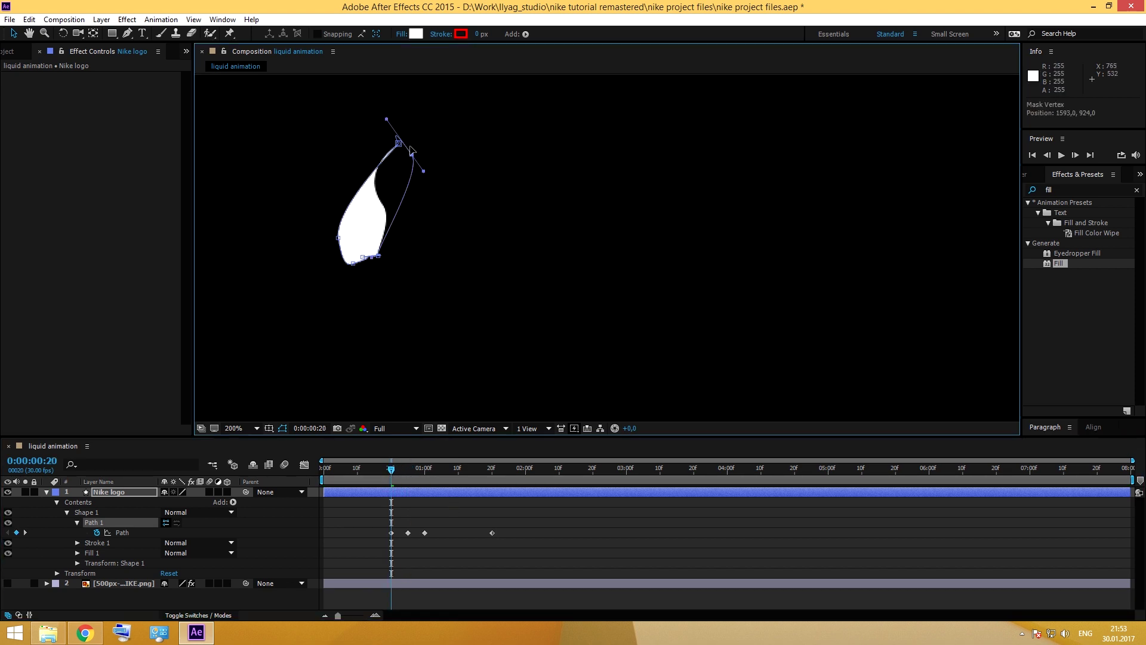
left_click_drag(398, 144, 404, 137)
left_click_drag(363, 241, 402, 148)
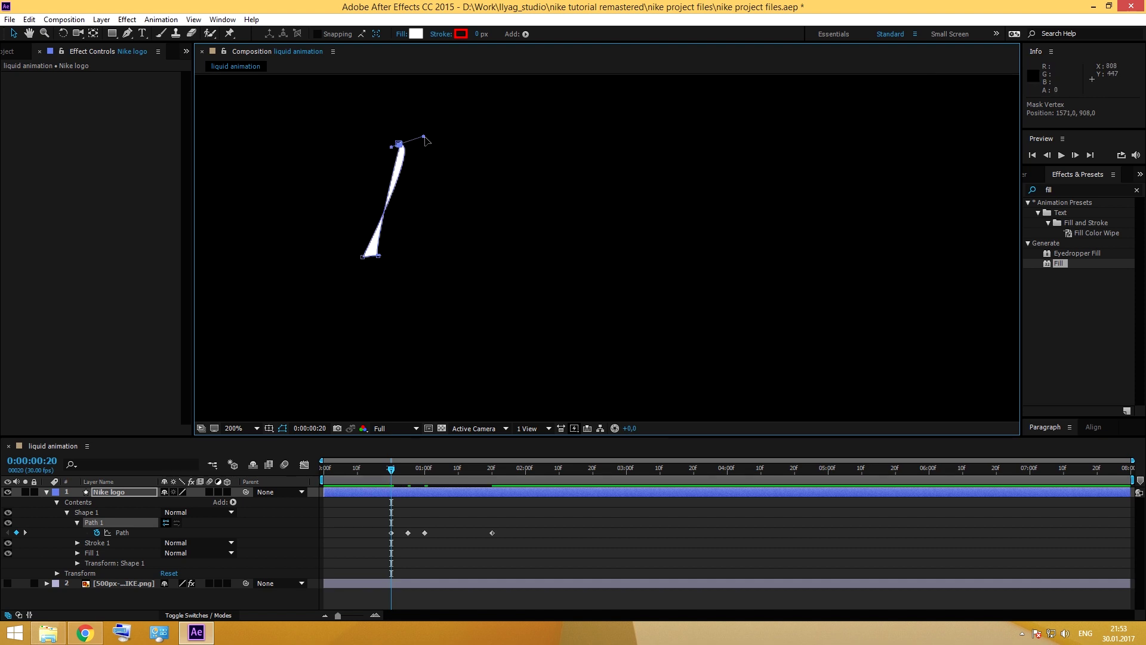
mouse_move(324, 491)
left_mouse_down()
mouse_move(391, 492)
mouse_move(408, 469)
left_mouse_up()
left_click(408, 532)
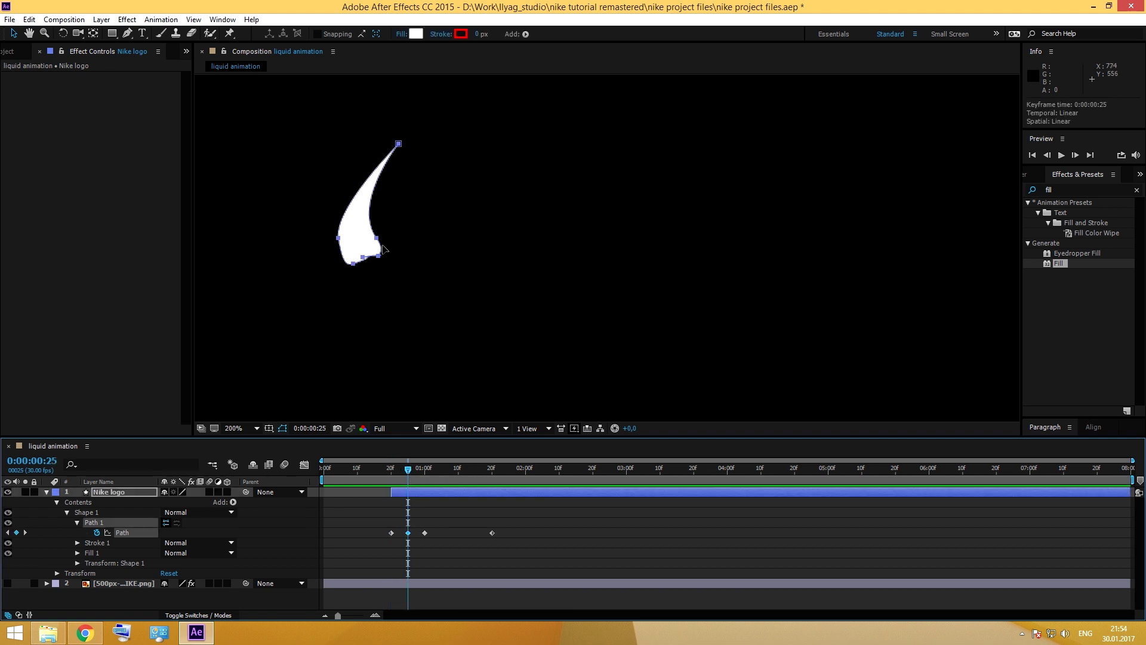
Reshape the swoosh's middle curve, bottom vertex and right notch at 0:00:00:25 and 0:00:01:00.
left_click(389, 236)
mouse_move(381, 225)
left_mouse_down()
mouse_move(361, 259)
mouse_move(375, 241)
left_mouse_up()
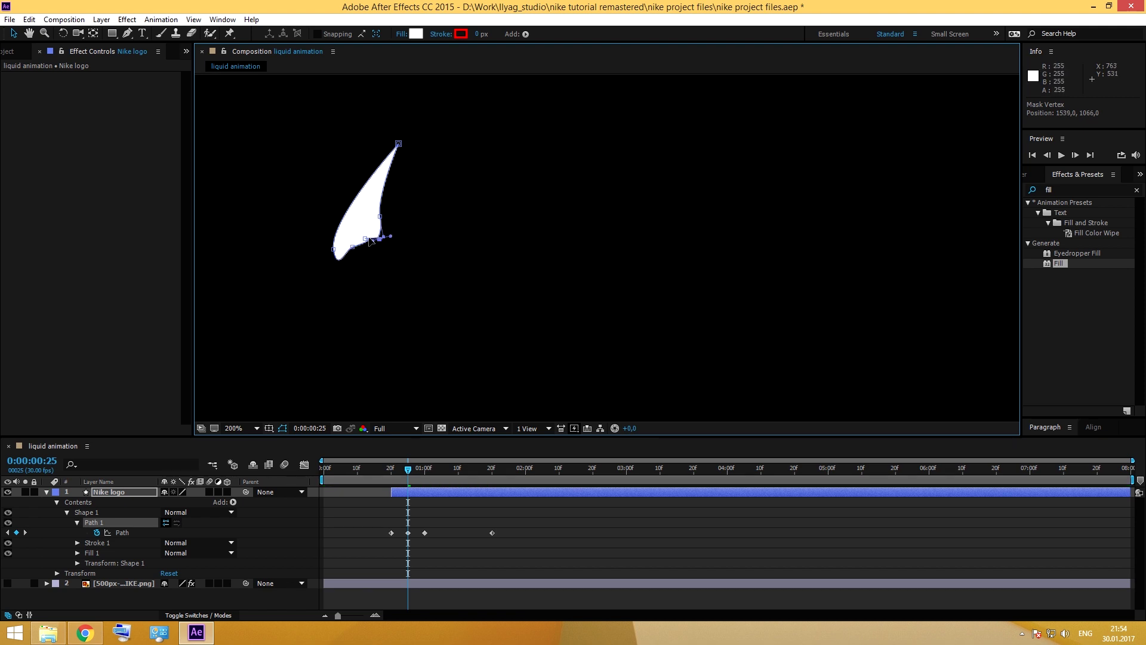
left_click_drag(374, 240, 365, 243)
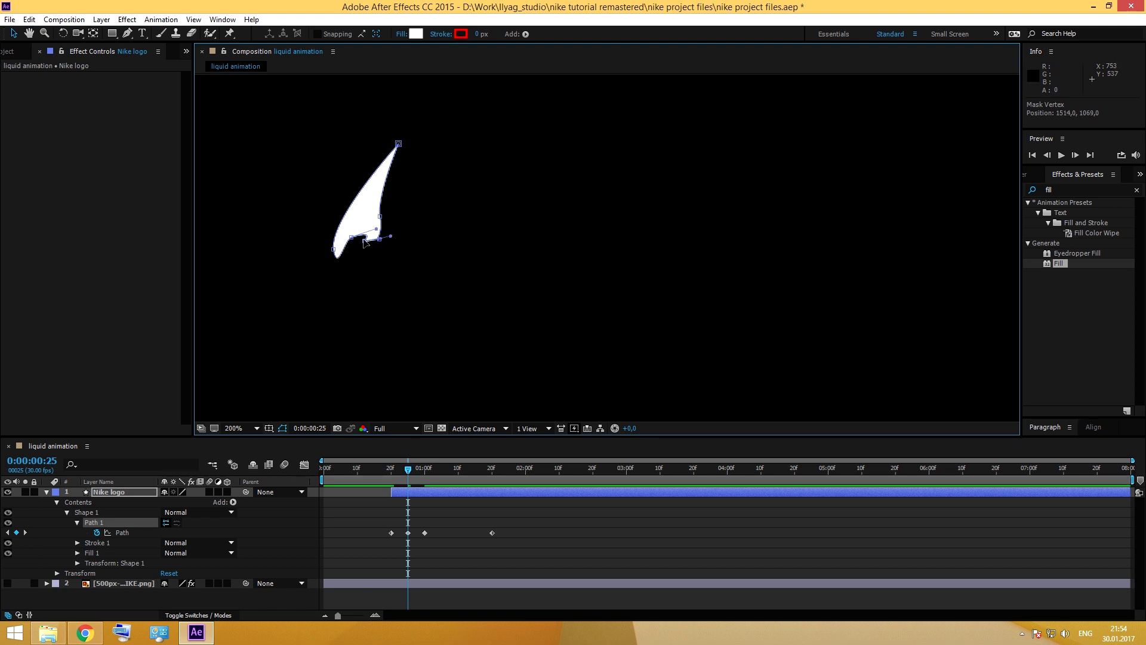
left_click_drag(408, 470, 424, 471)
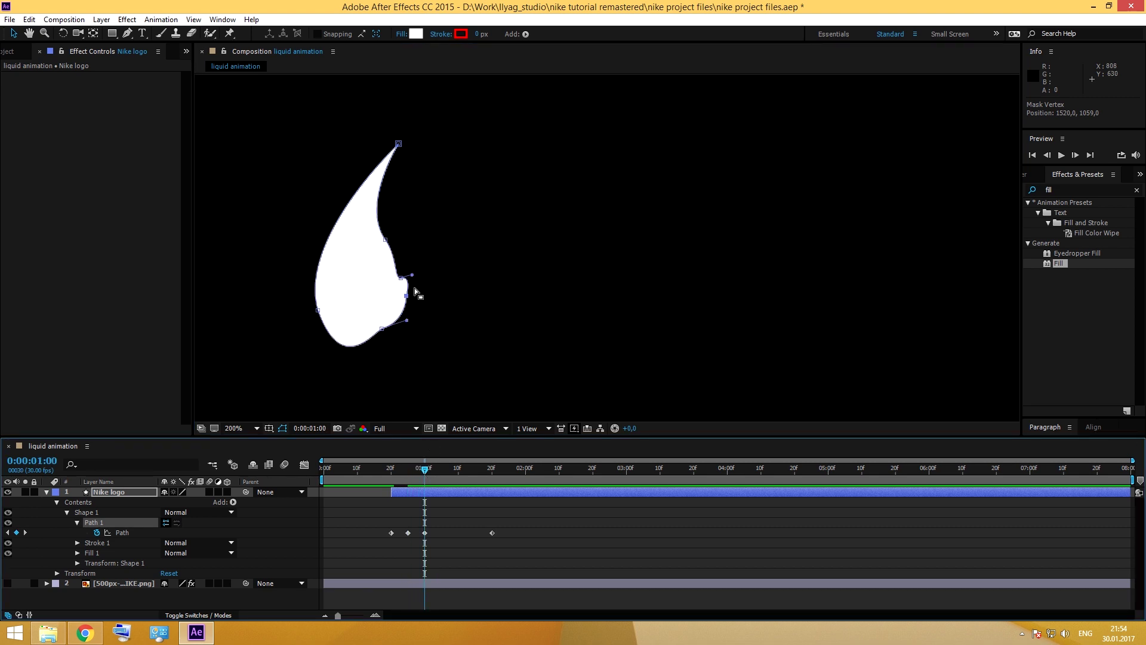
mouse_move(406, 280)
left_mouse_down()
mouse_move(383, 272)
mouse_move(375, 294)
left_mouse_up()
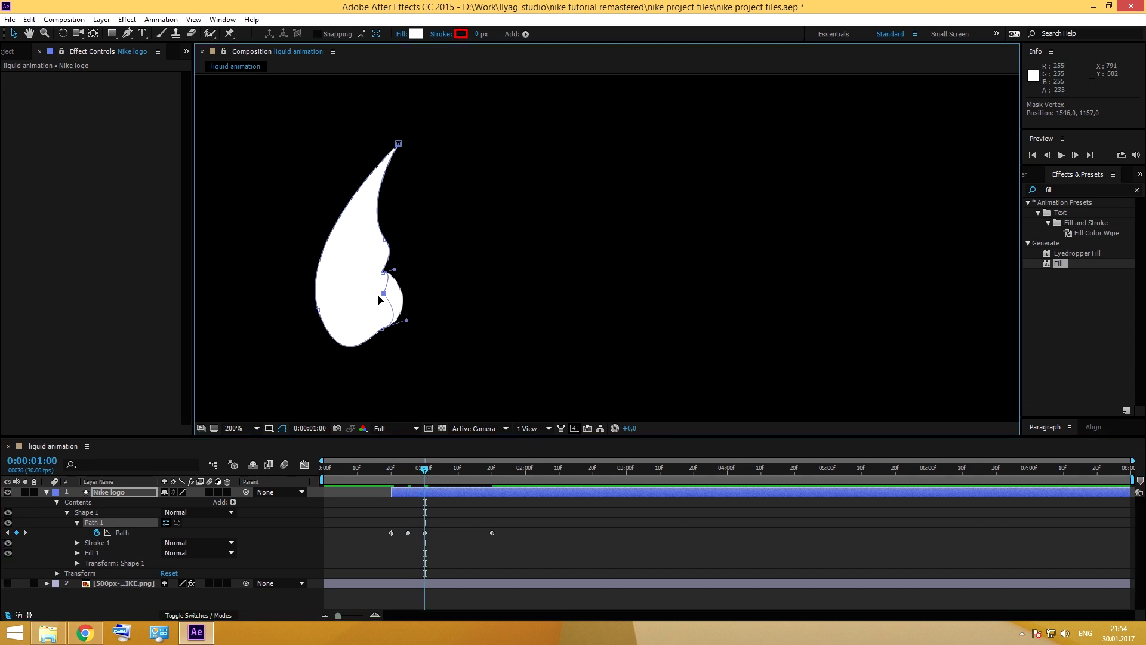
Preview the growth animation and apply Easy Ease to the final Path keyframe.
left_click(495, 520)
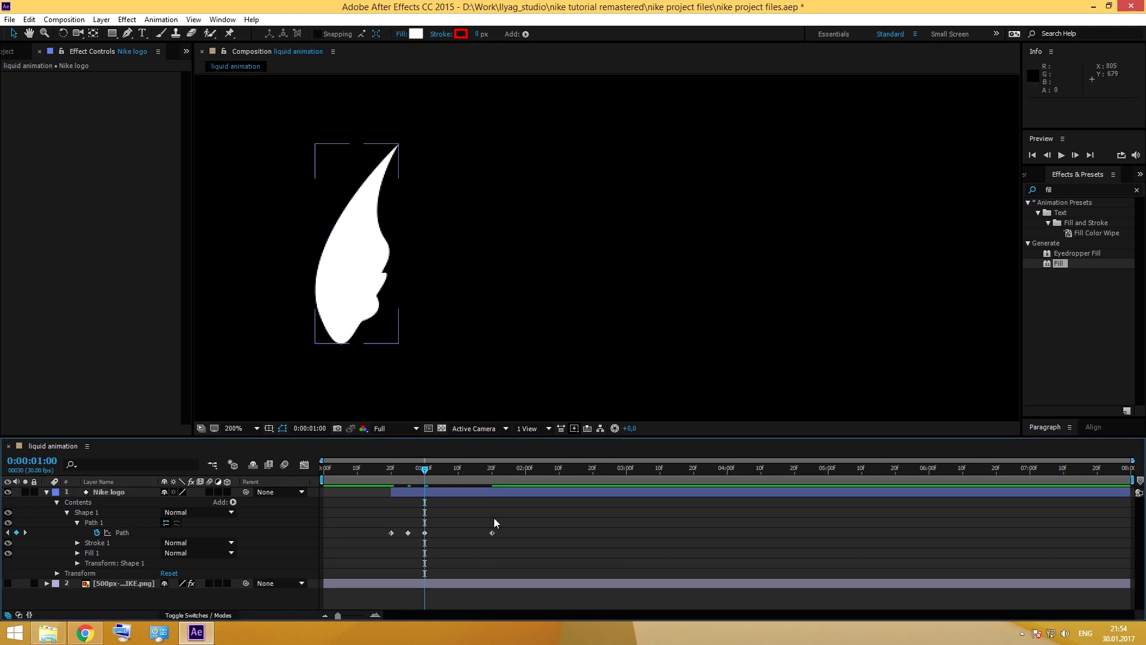
key("space")
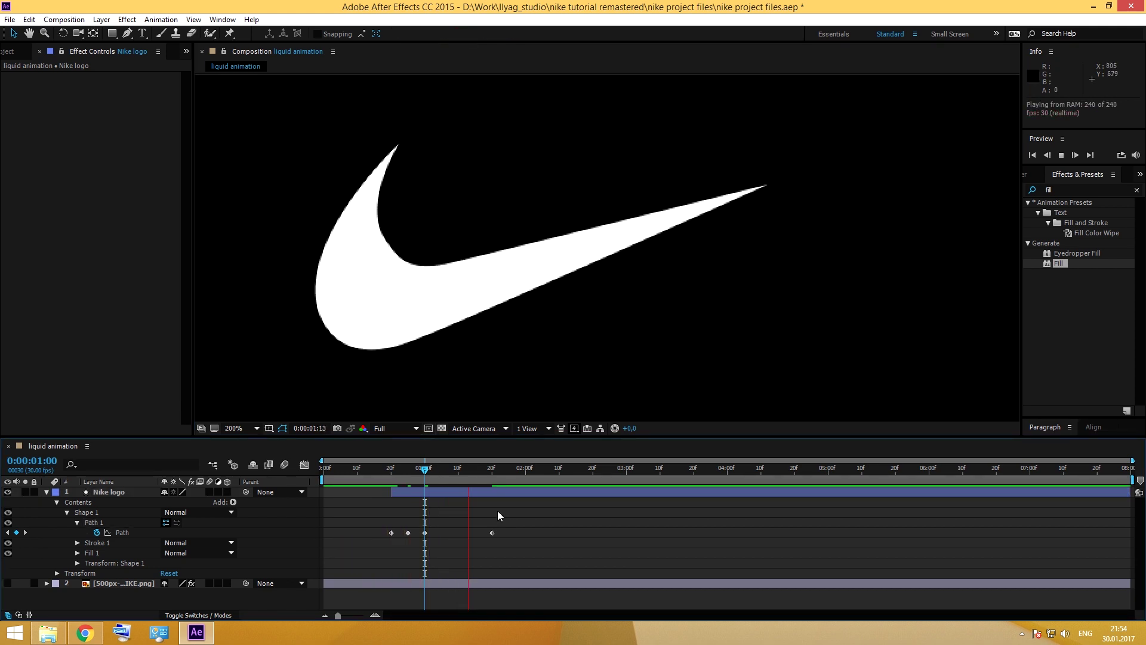
key("space")
left_click(492, 532)
key("F9")
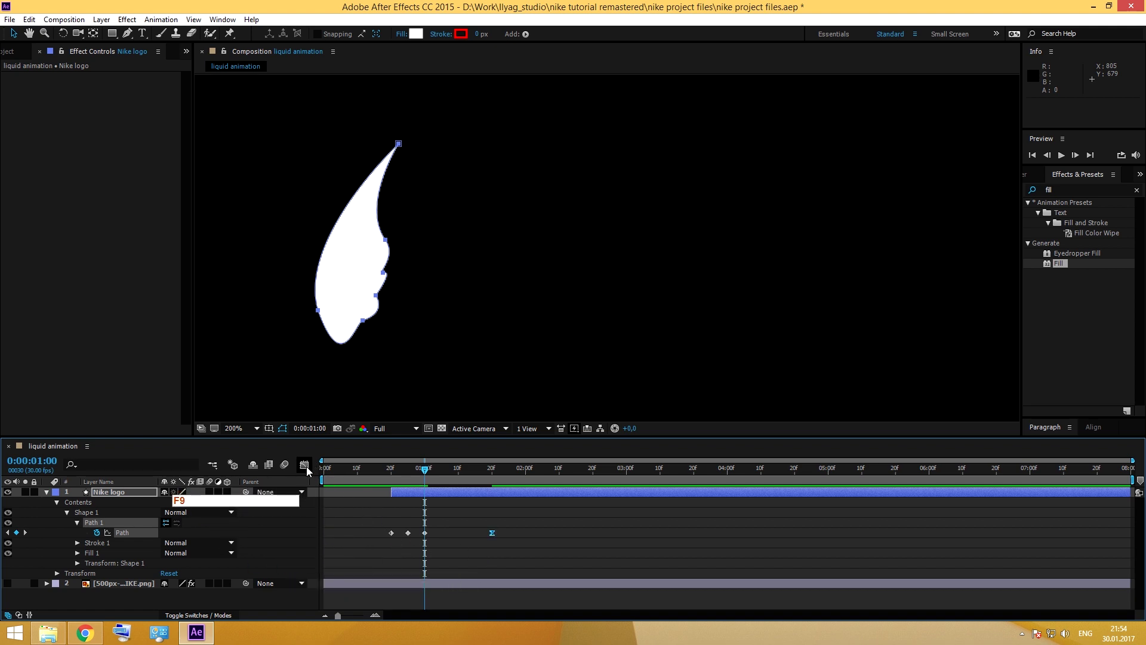
Raise the final Path keyframe's ease influence to 77.51% and preview the animation at 100%.
left_click(305, 465)
left_click_drag(481, 583, 465, 583)
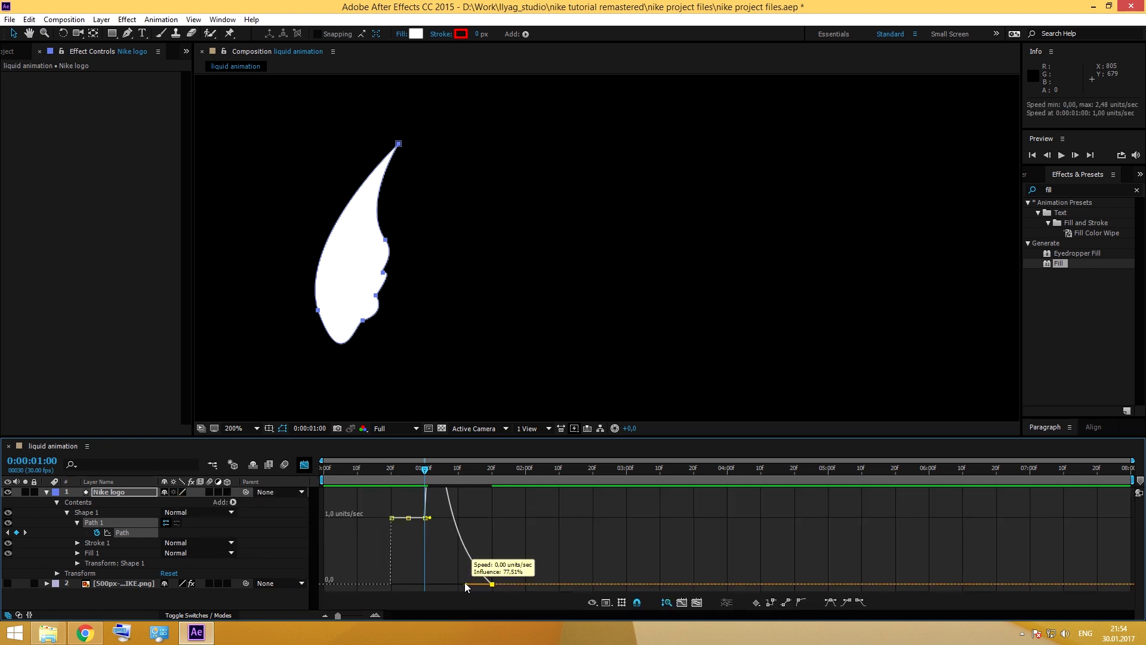
left_click(304, 465)
key("space")
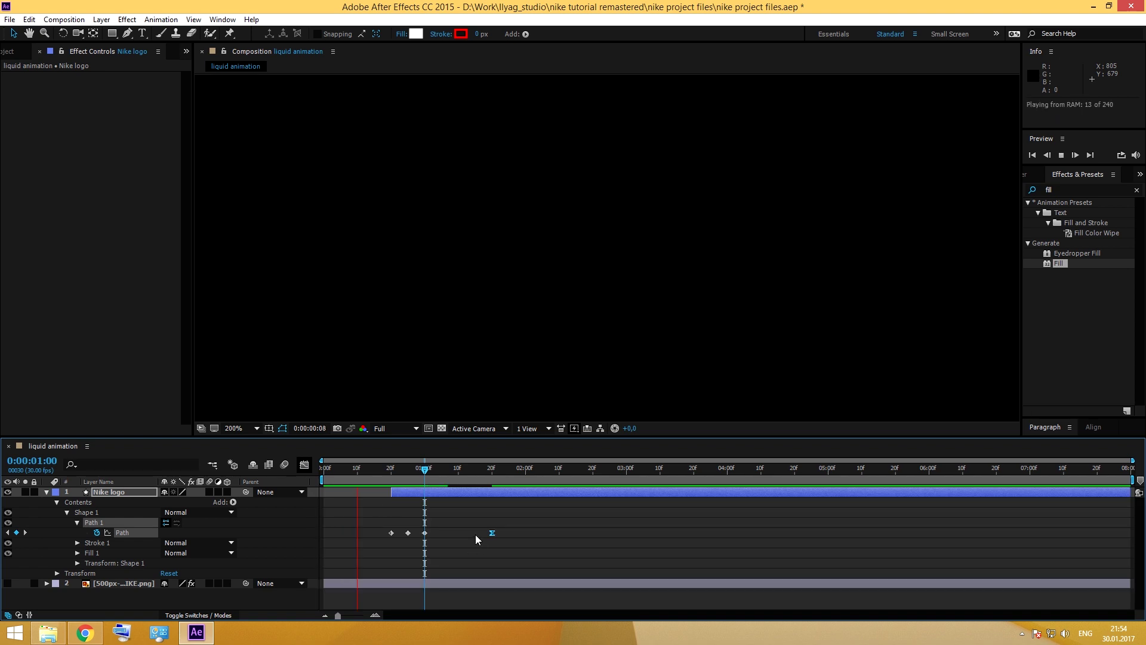
key("space")
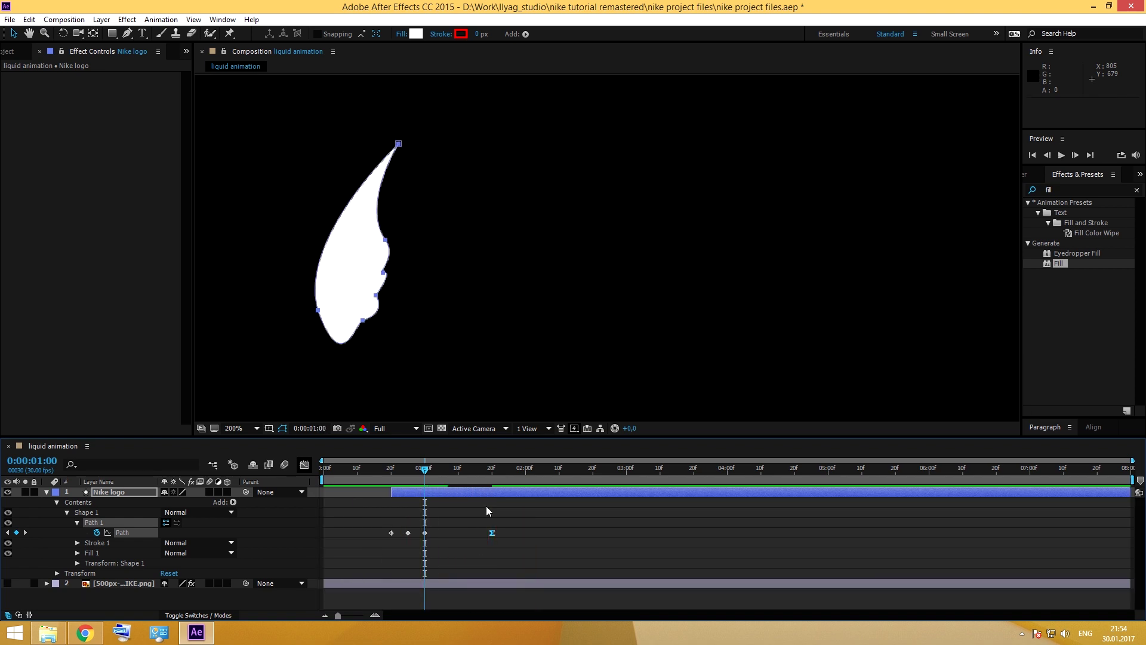
key("comma")
key("space")
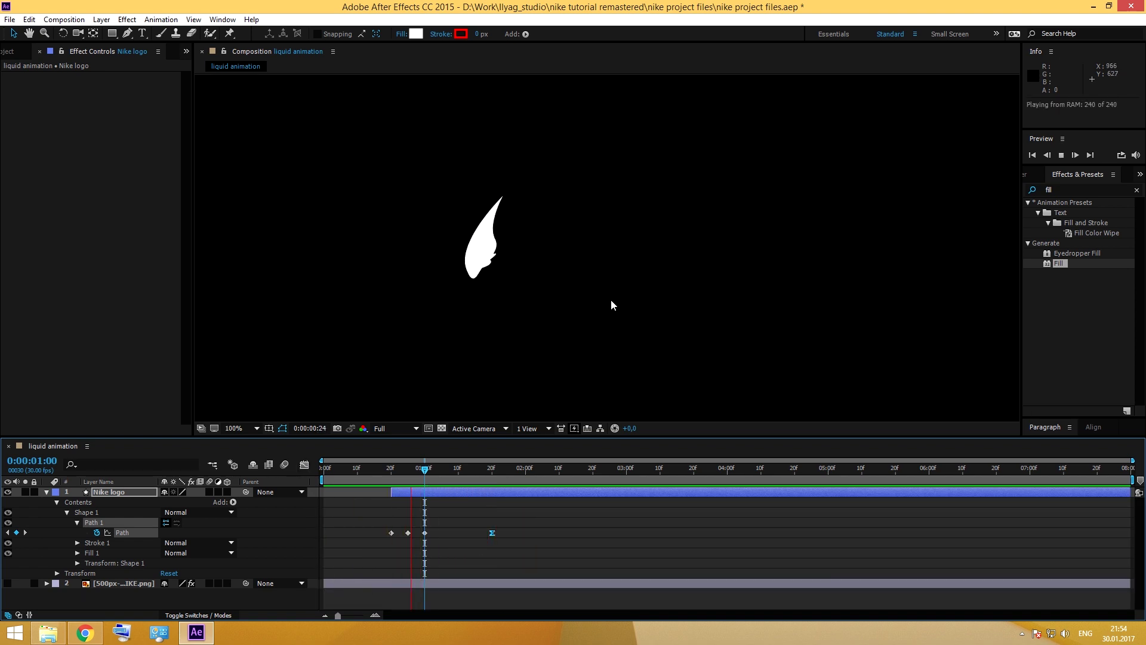
key("space")
key("F2")
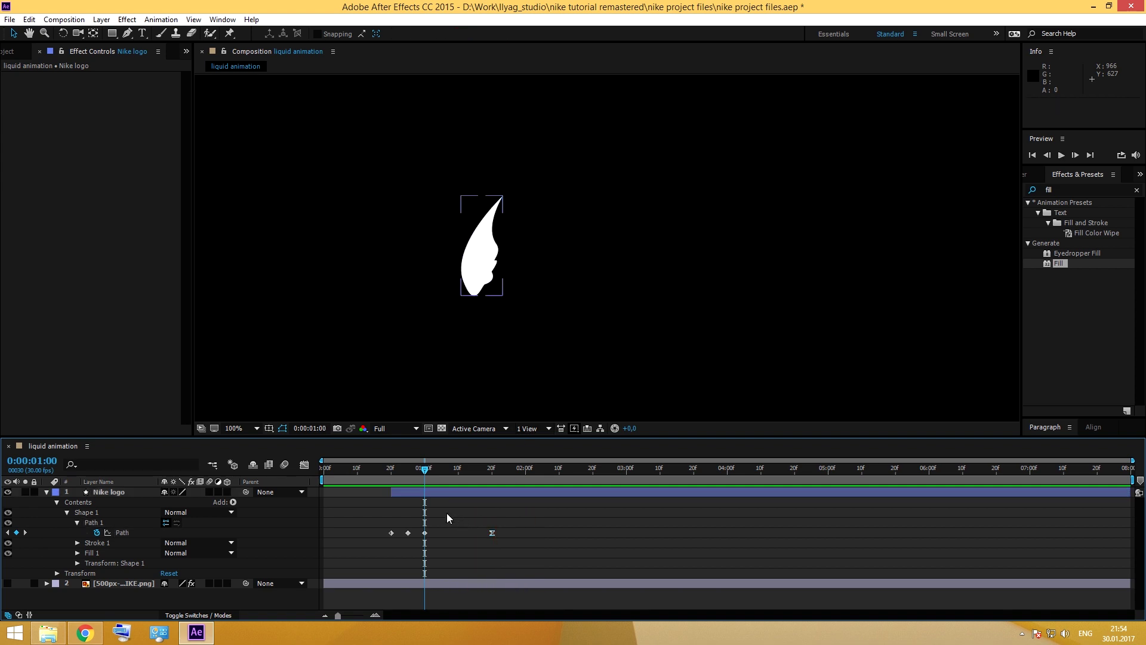
Add a Wiggle Paths operator to the Nike logo shape contents with Detail 7.
left_click(233, 501)
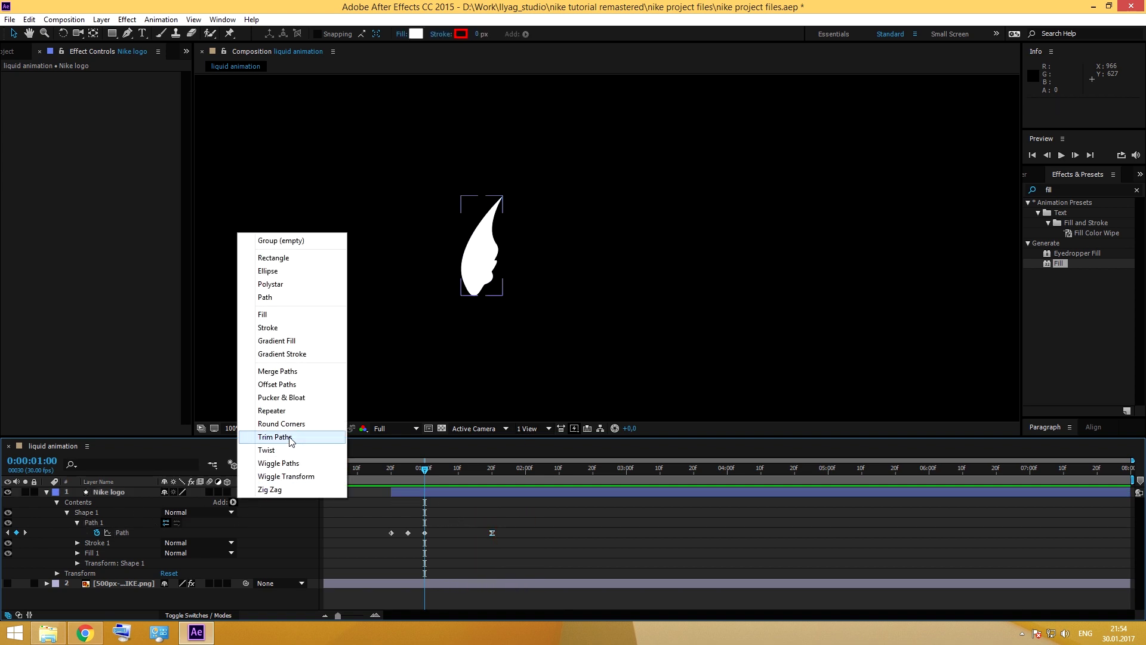
left_click(291, 465)
left_click(67, 573)
scroll(101, 589, "down", 2)
type("7")
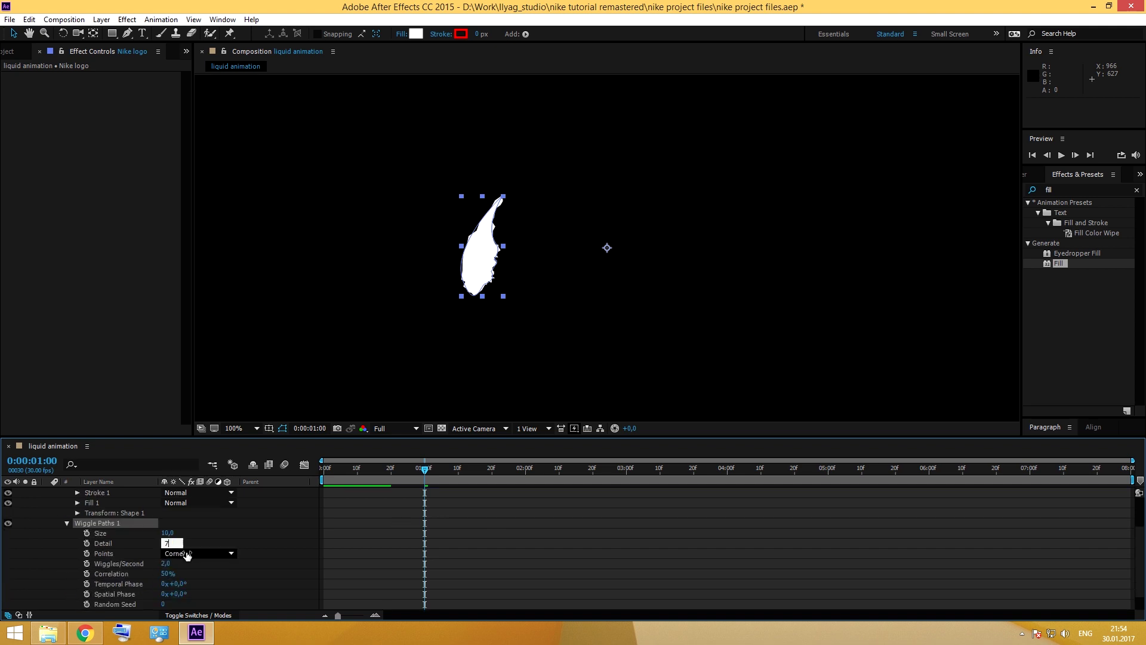
key("Return")
left_click(174, 569)
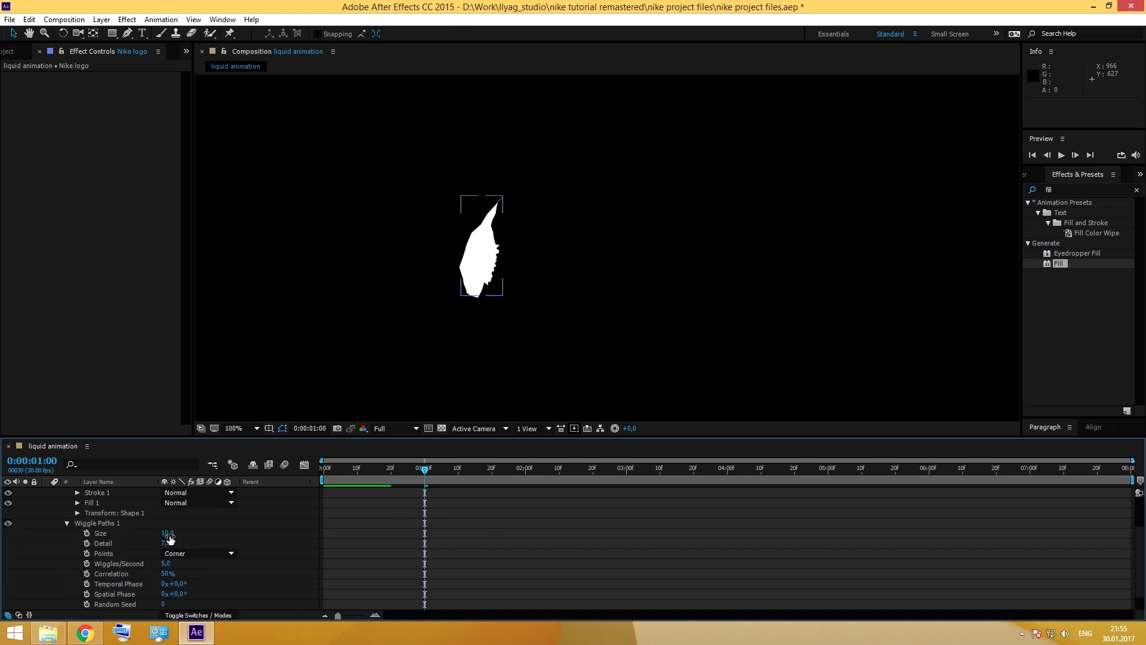
scroll(376, 519, "up", 2)
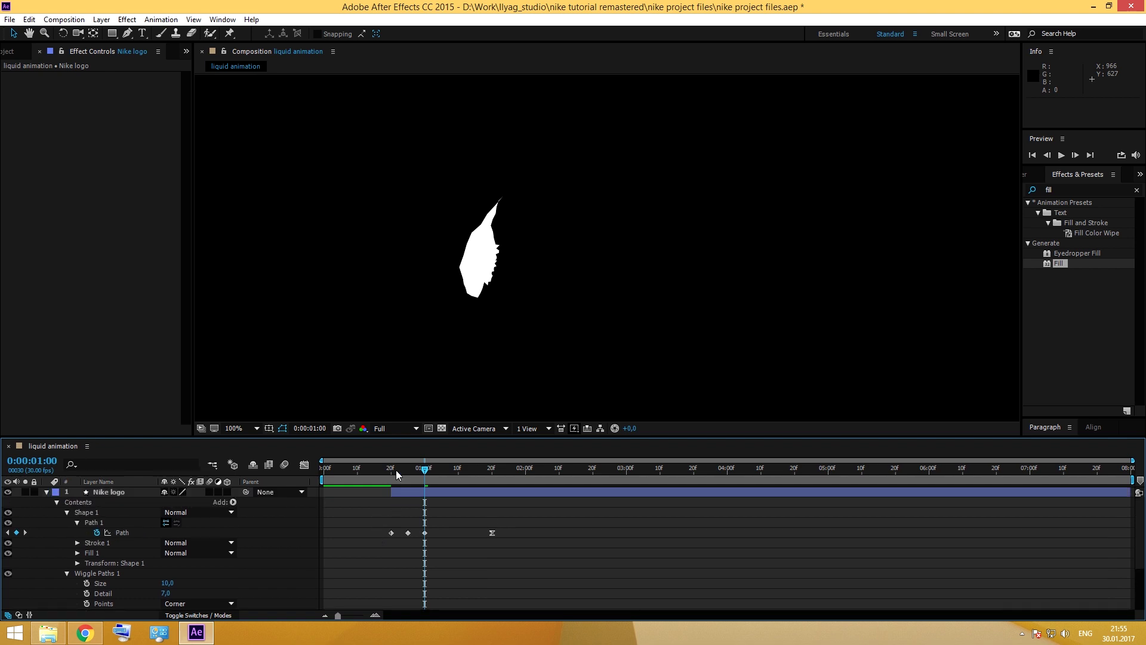
Keyframe the wiggle Size at 20 on frame 0:00:00:23 and 0 at 0:00:02:00.
left_click_drag(396, 470, 401, 472)
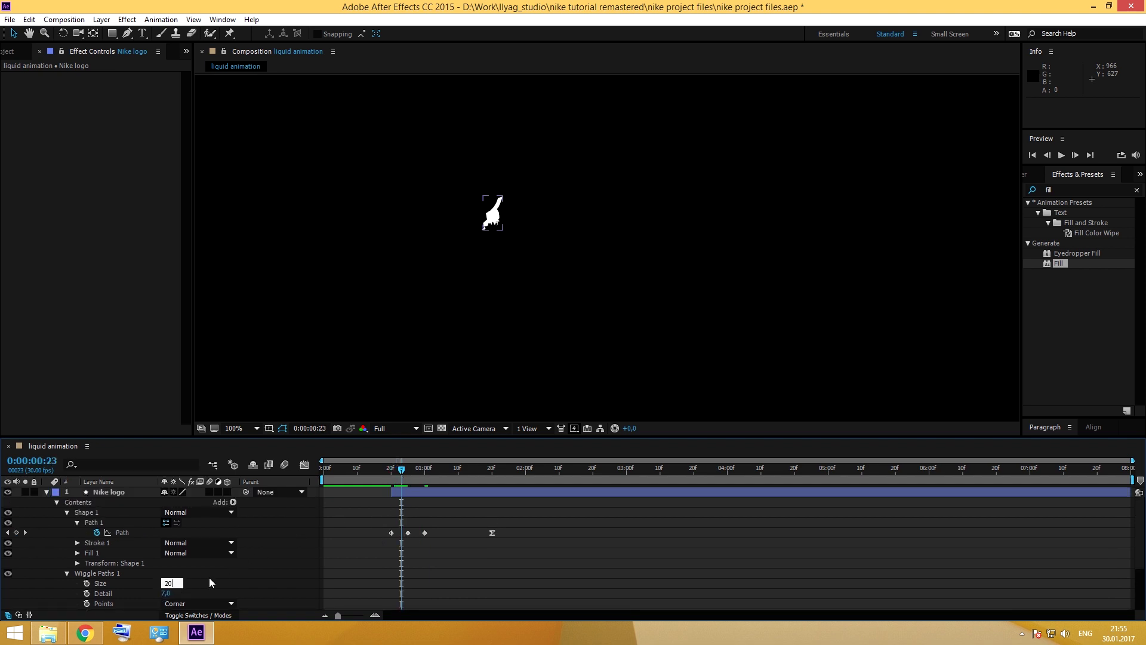
left_click(86, 583)
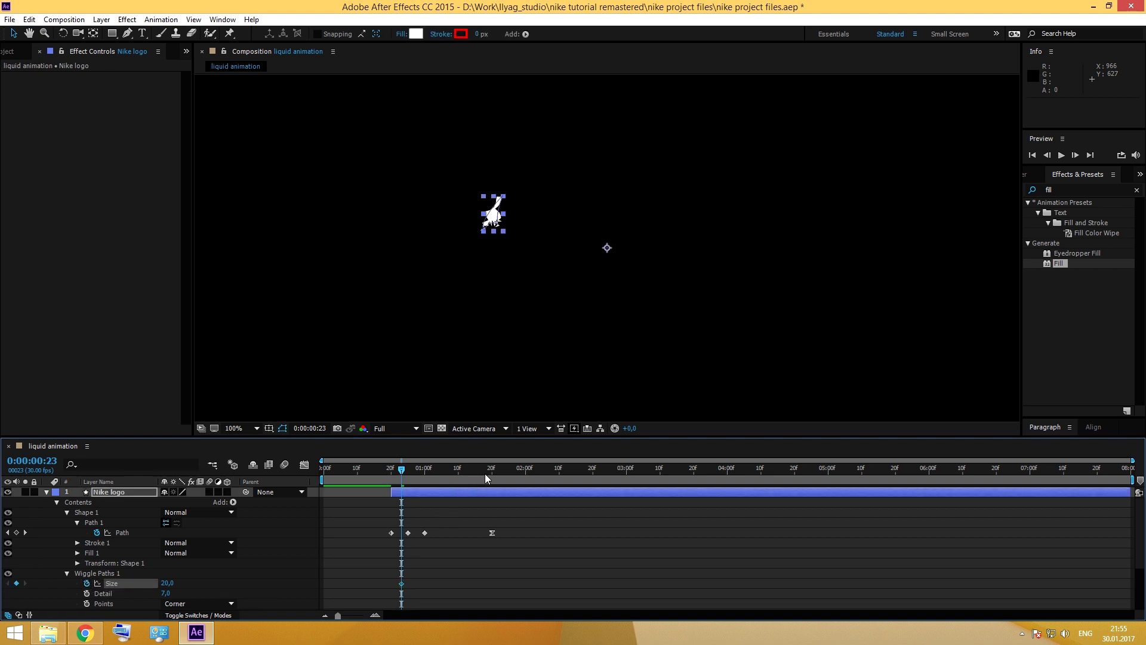
left_click_drag(485, 478, 525, 479)
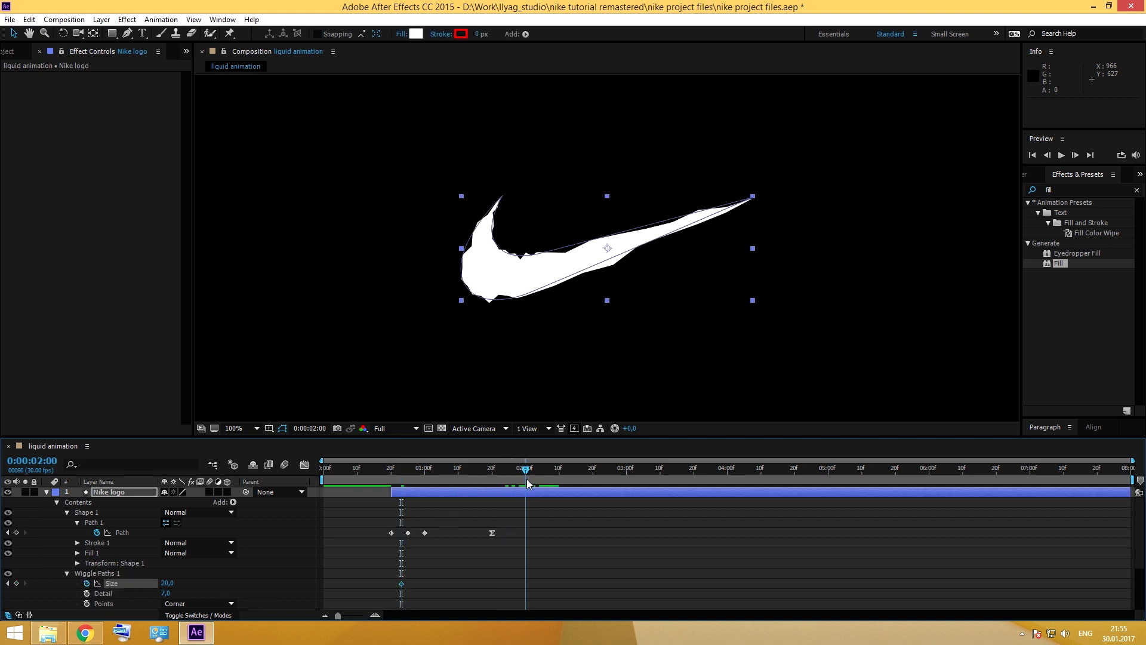
left_click(167, 583)
type("0")
key("Return")
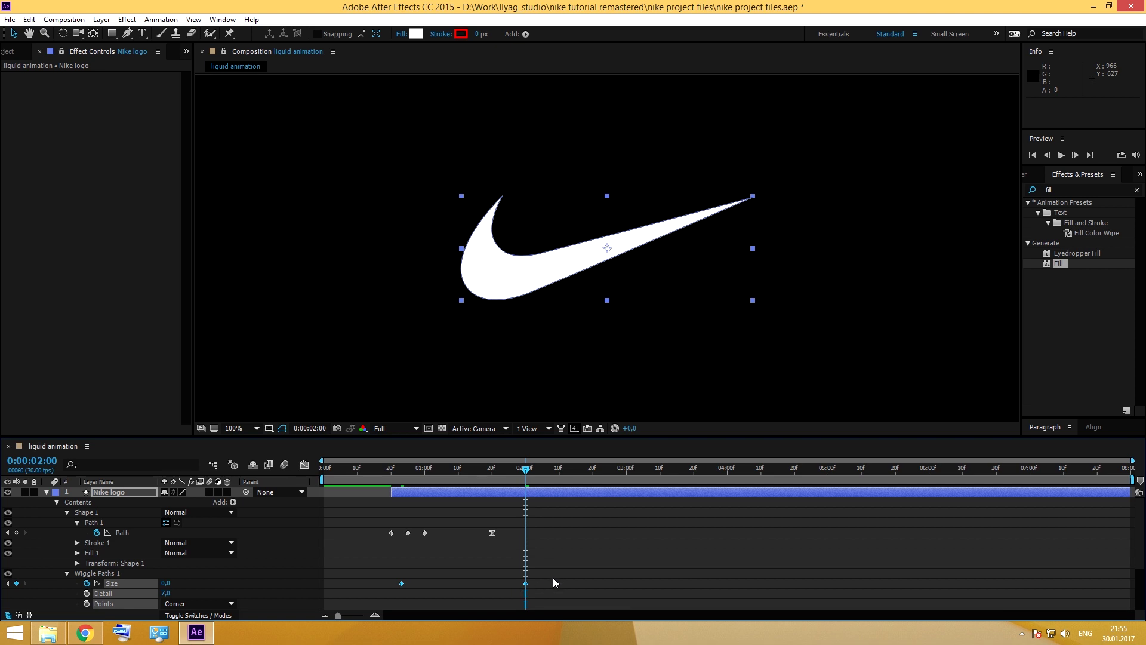
Ease the Size keyframes, steepen the final ease in the Graph Editor, and preview.
key("F9")
left_click(304, 464)
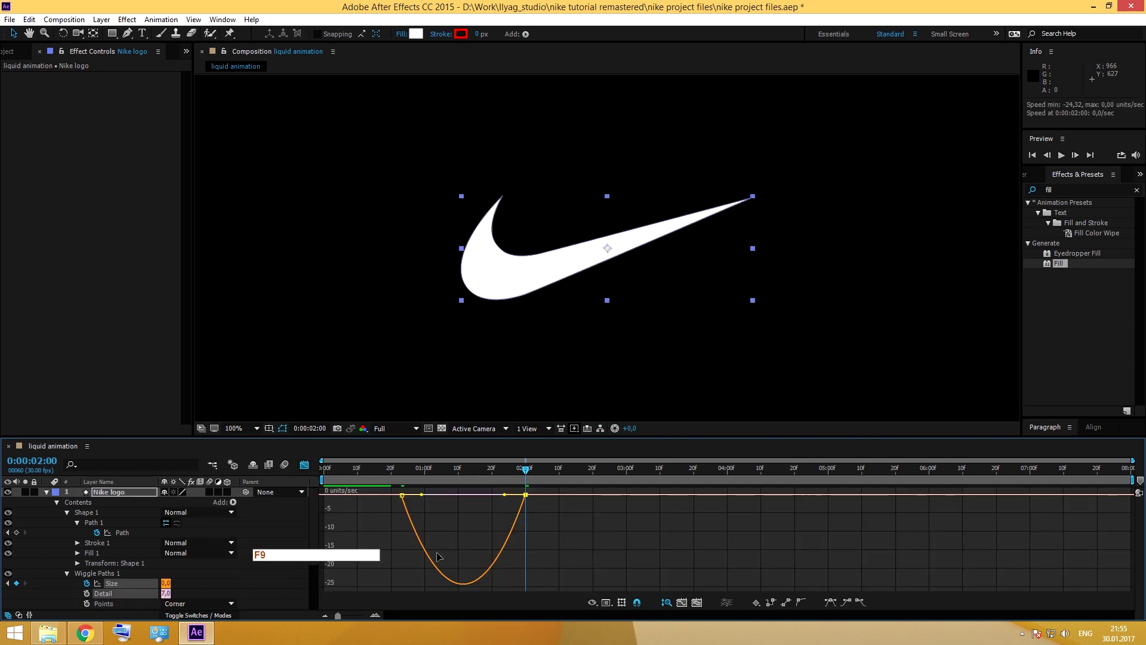
left_click_drag(504, 494, 480, 494)
left_click(304, 465)
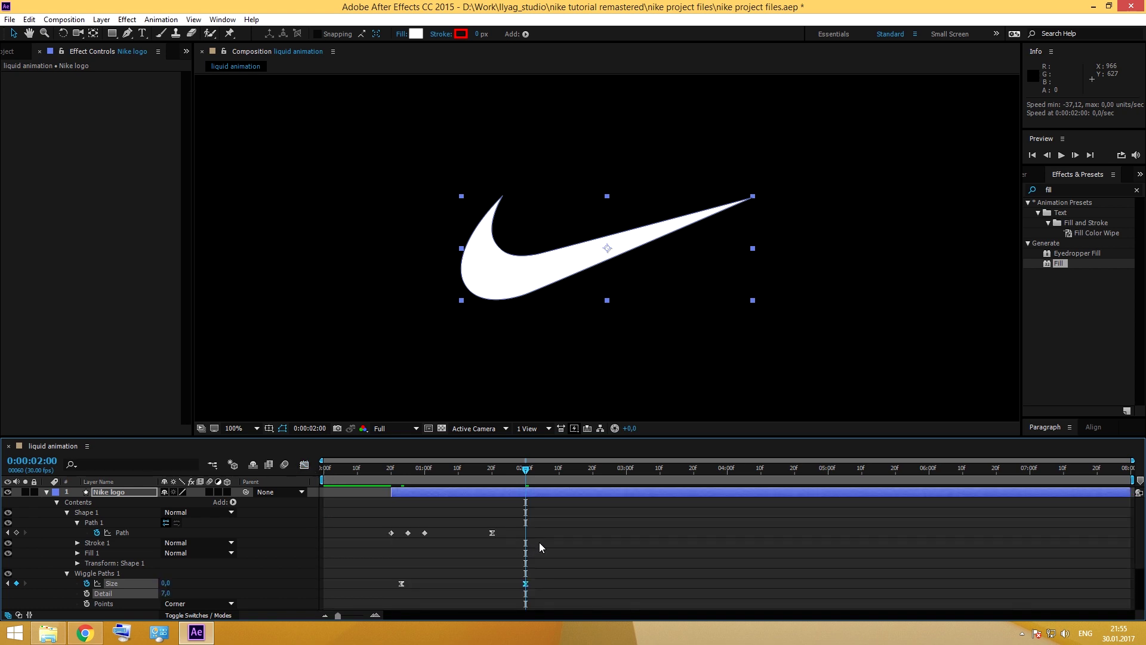
left_click(585, 541)
key("space")
key("space")
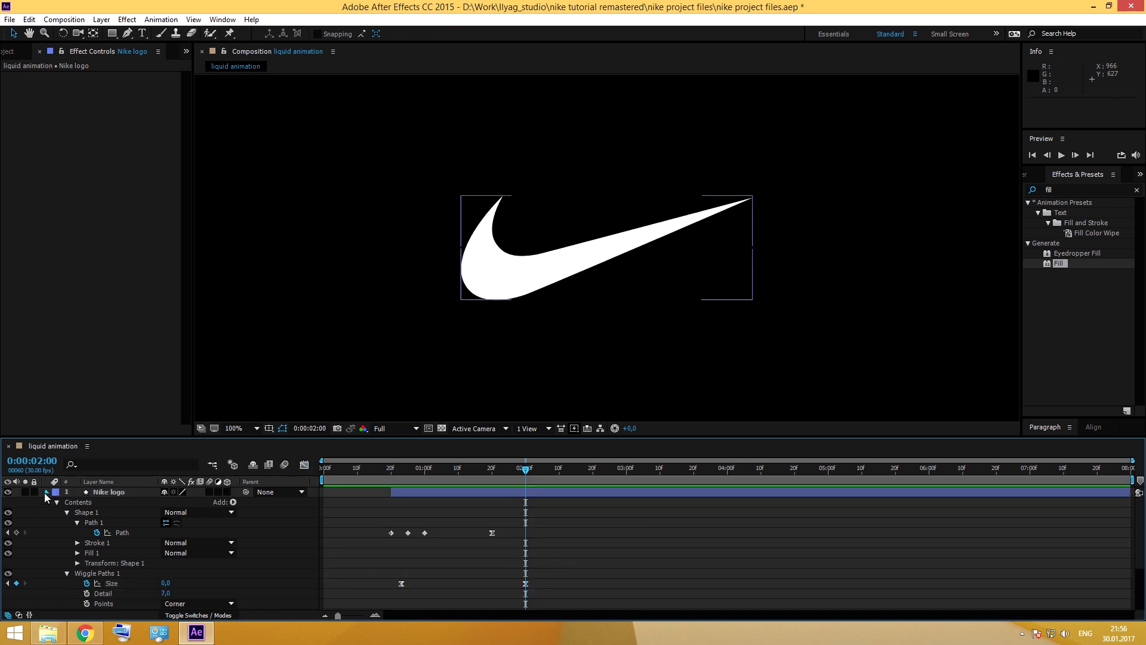
Duplicate the Nike logo layer and name the copy 'Stroke1'.
left_click(46, 492)
left_click(130, 495)
key("ctrl+d")
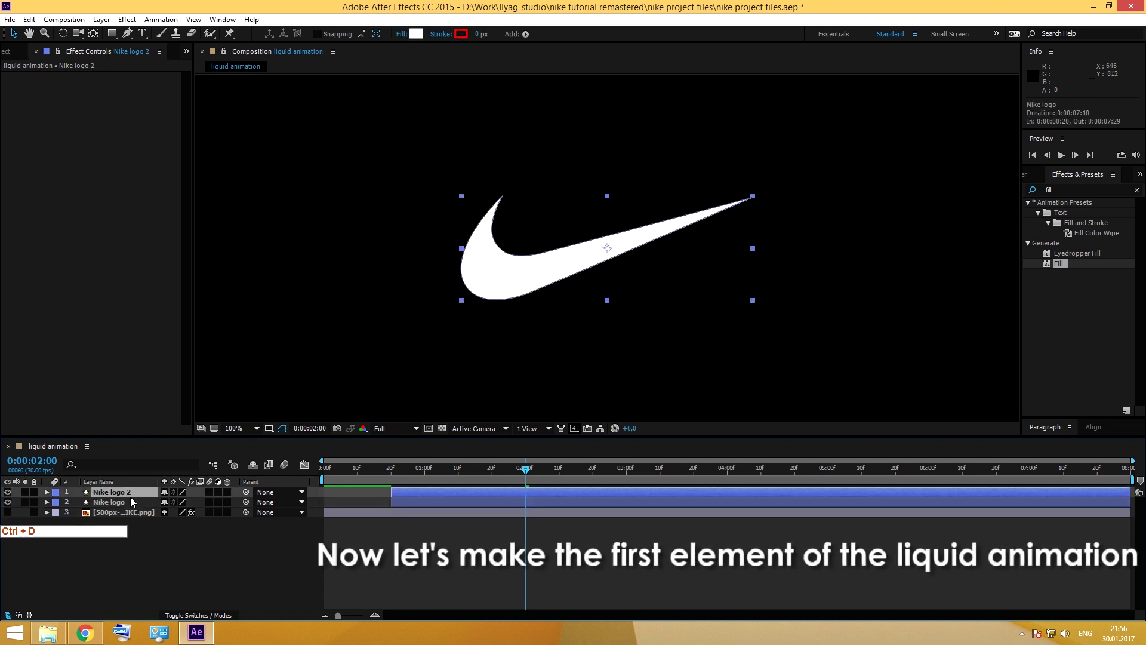
key("Return")
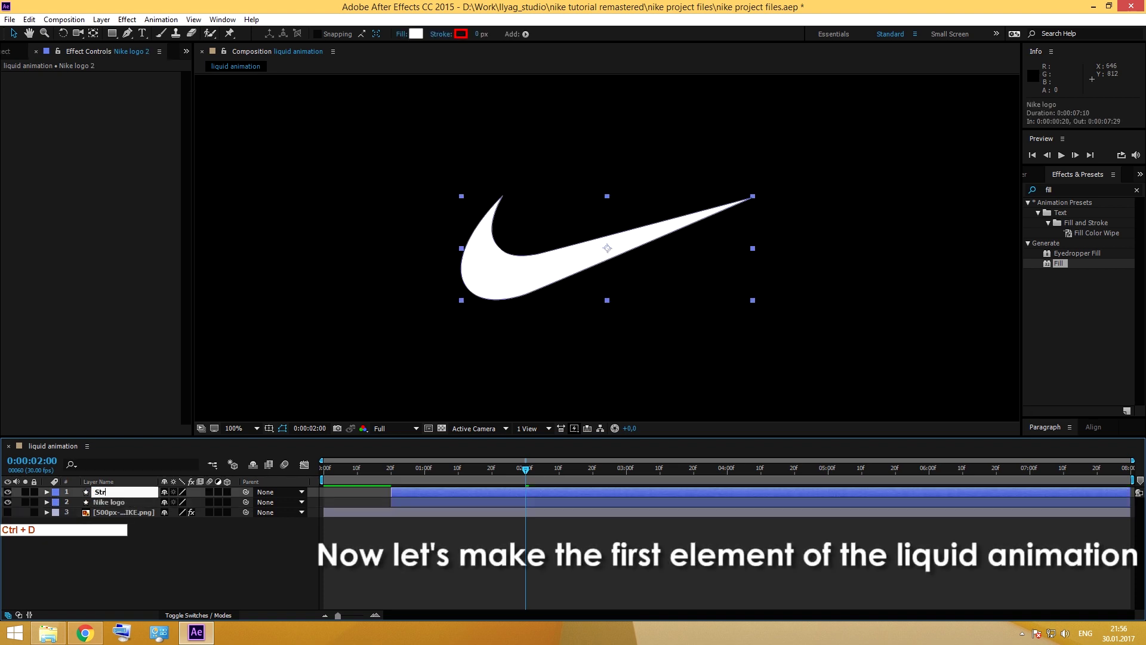
type("oke1")
key("Return")
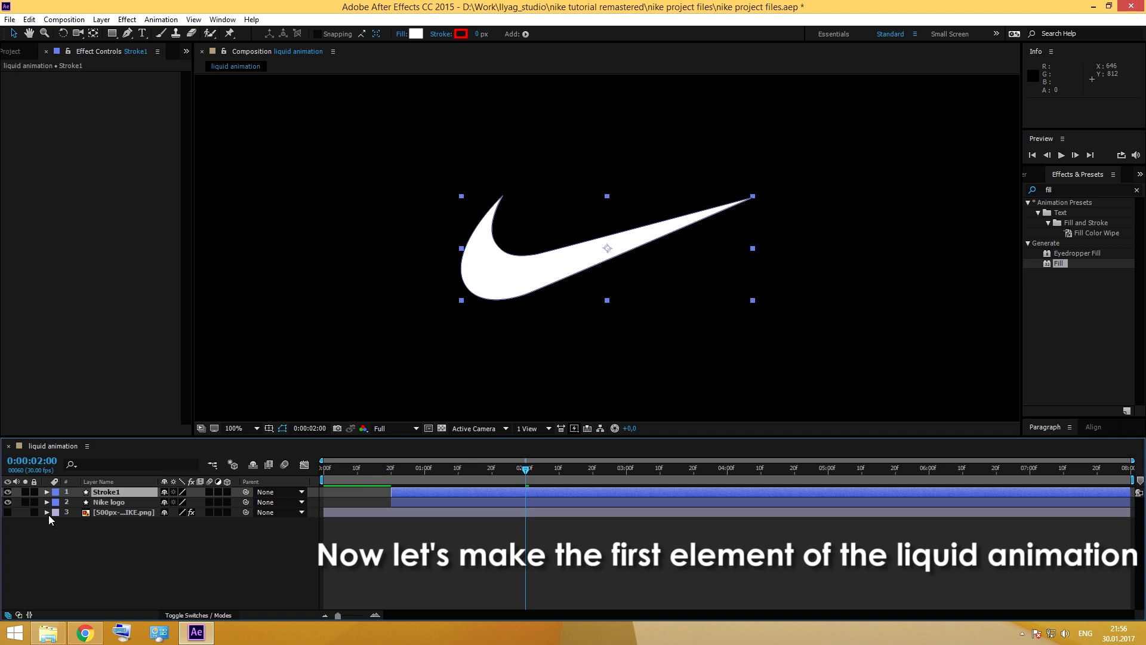
Give Stroke1 a teal label and delete all of its Path and Size keyframes.
left_click(57, 493)
left_click(92, 477)
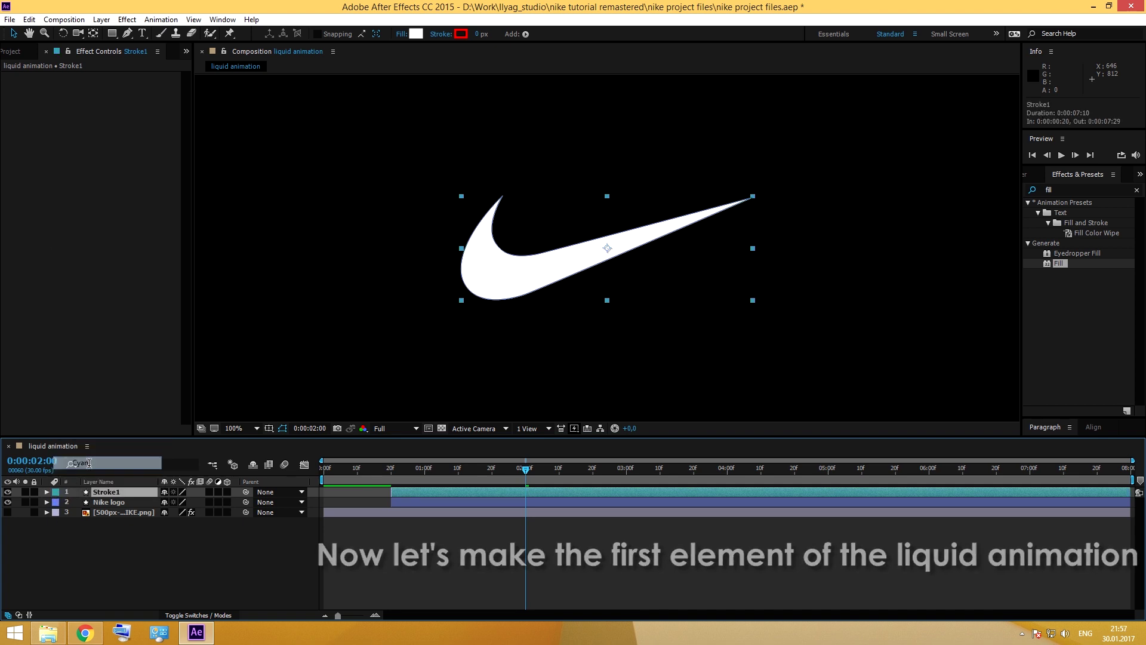
key("u")
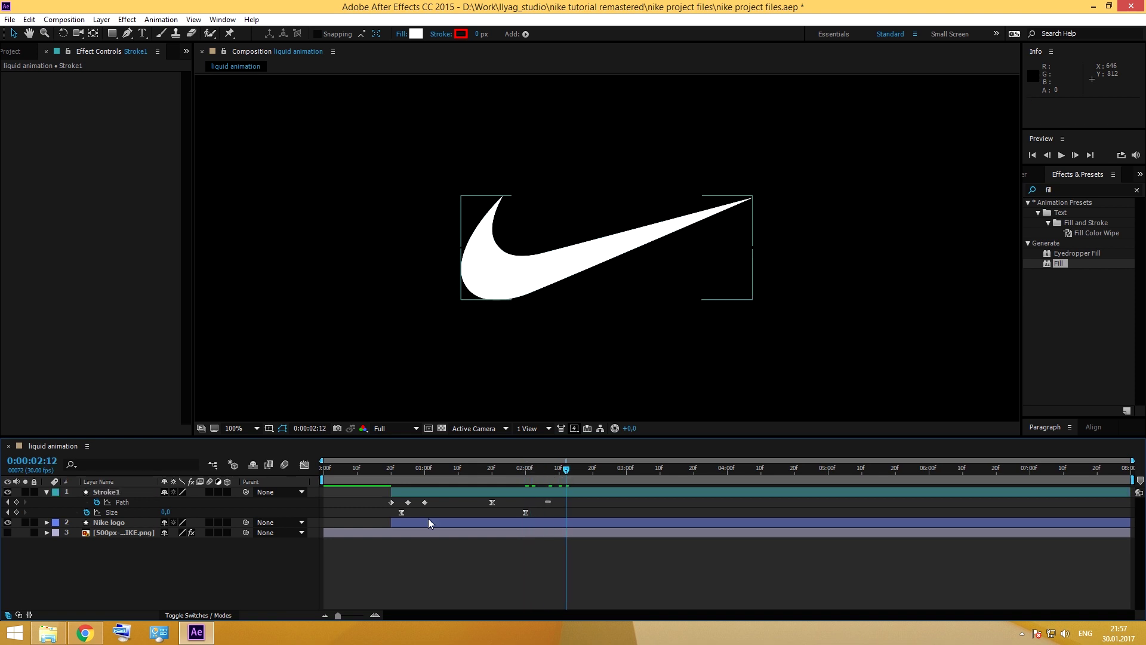
left_click_drag(531, 499, 367, 524)
key("Delete")
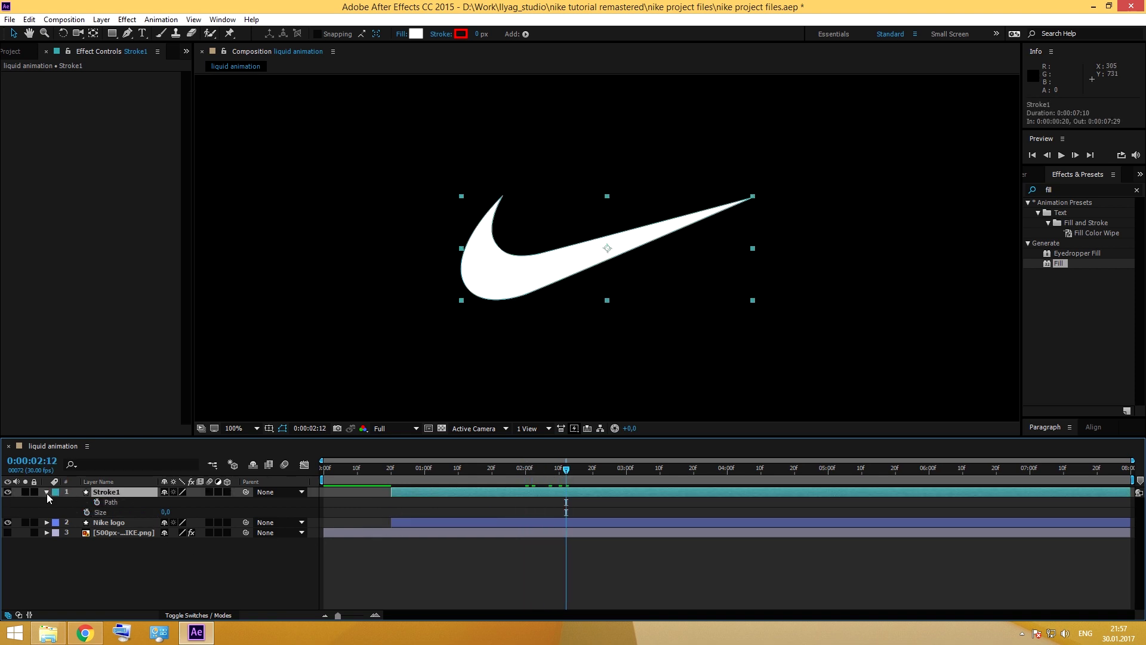
left_click(47, 491)
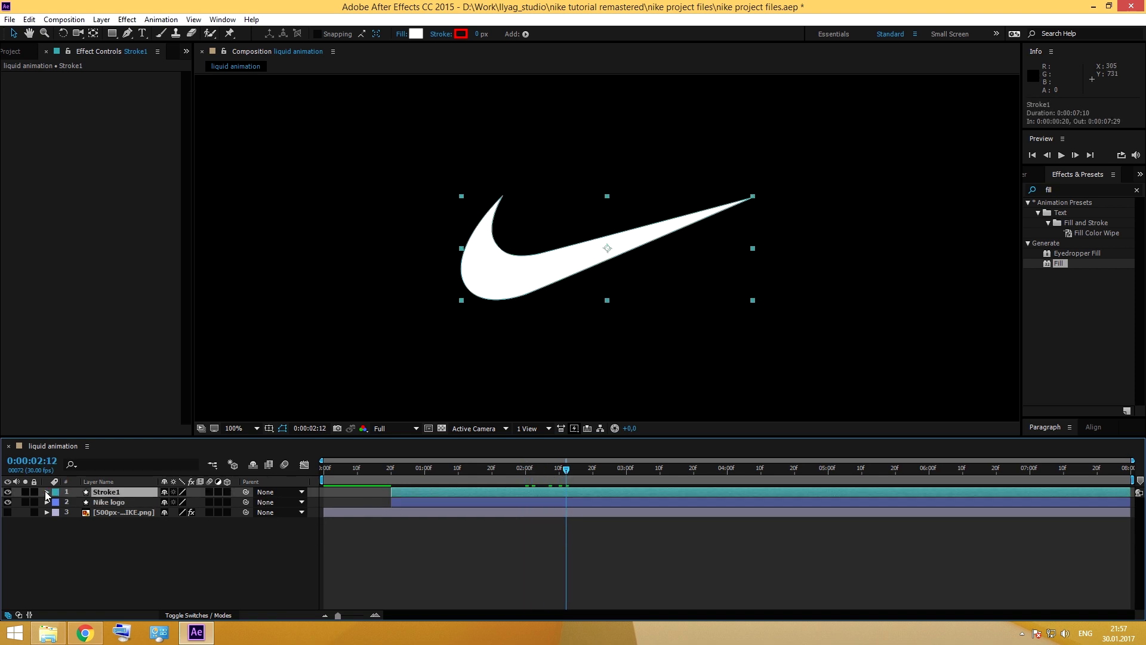
Remove Stroke1's fill and hide the Nike logo layer.
left_click(401, 34)
left_click(483, 269)
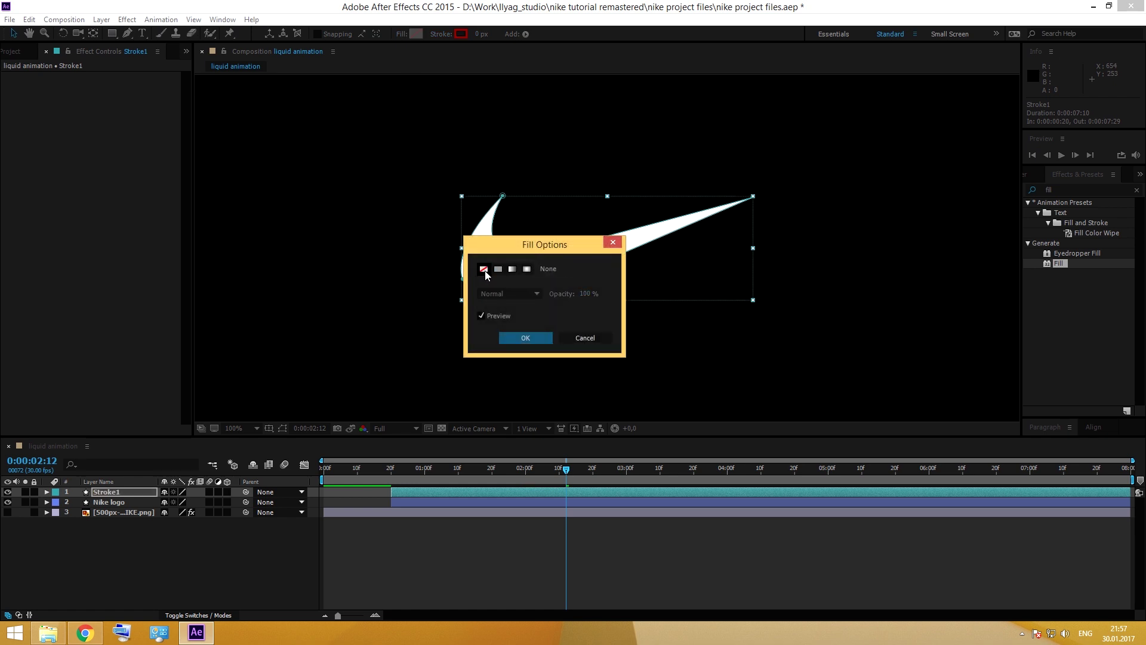
left_click(512, 338)
left_click(7, 502)
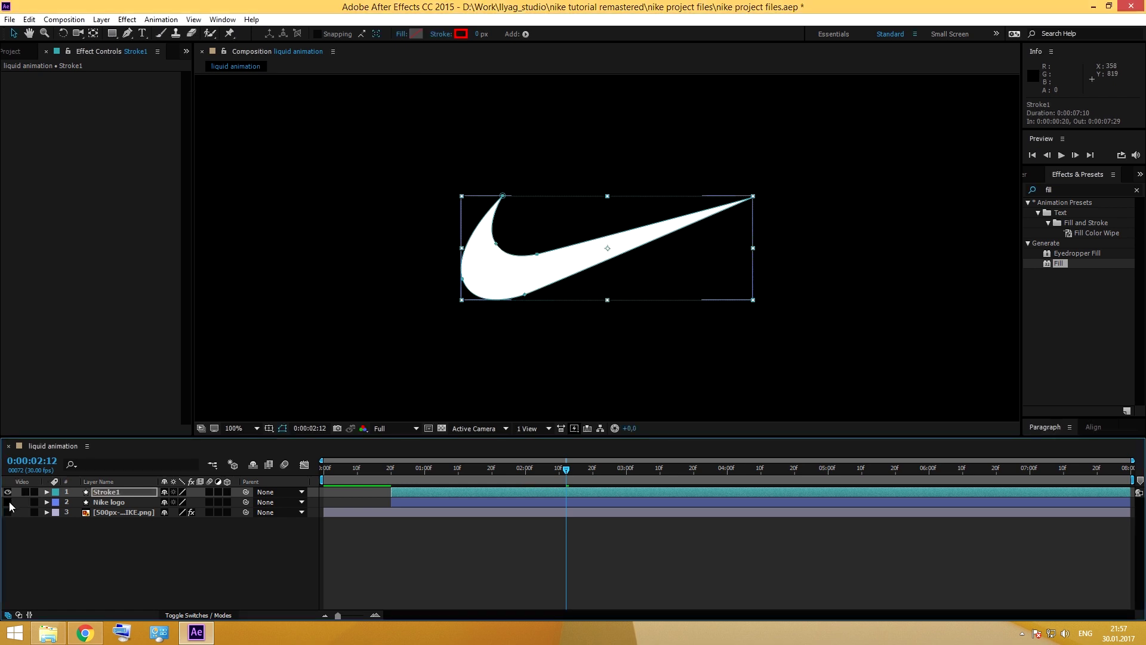
left_click(123, 493)
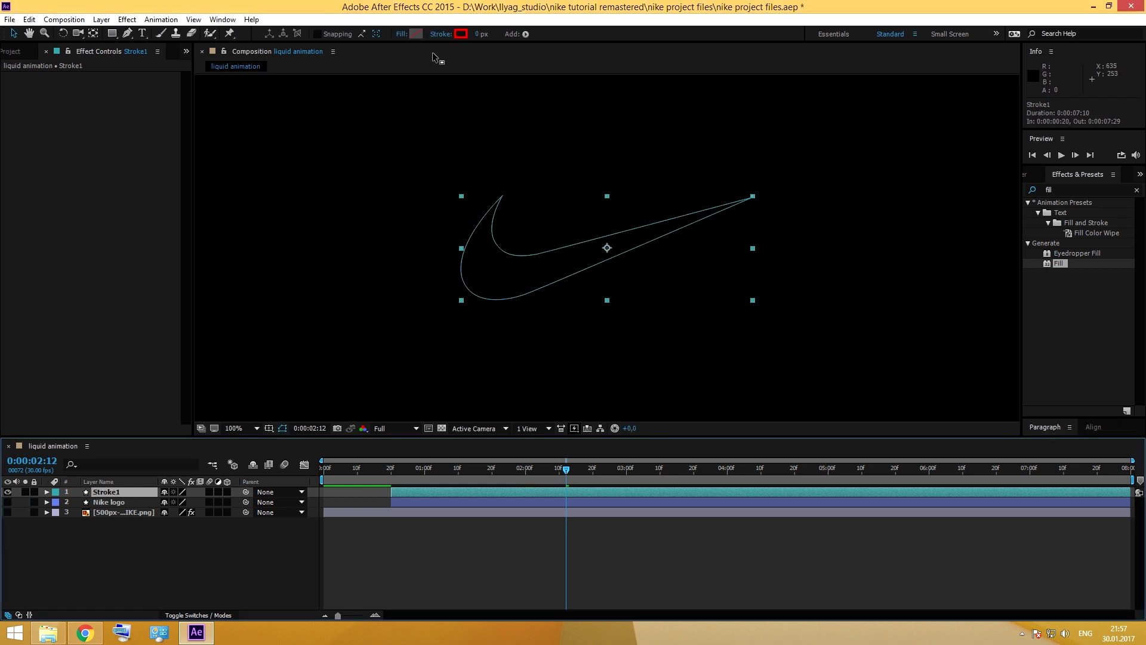
Give Stroke1 a 2 px white stroke and expand its contents.
left_click(480, 36)
type("2")
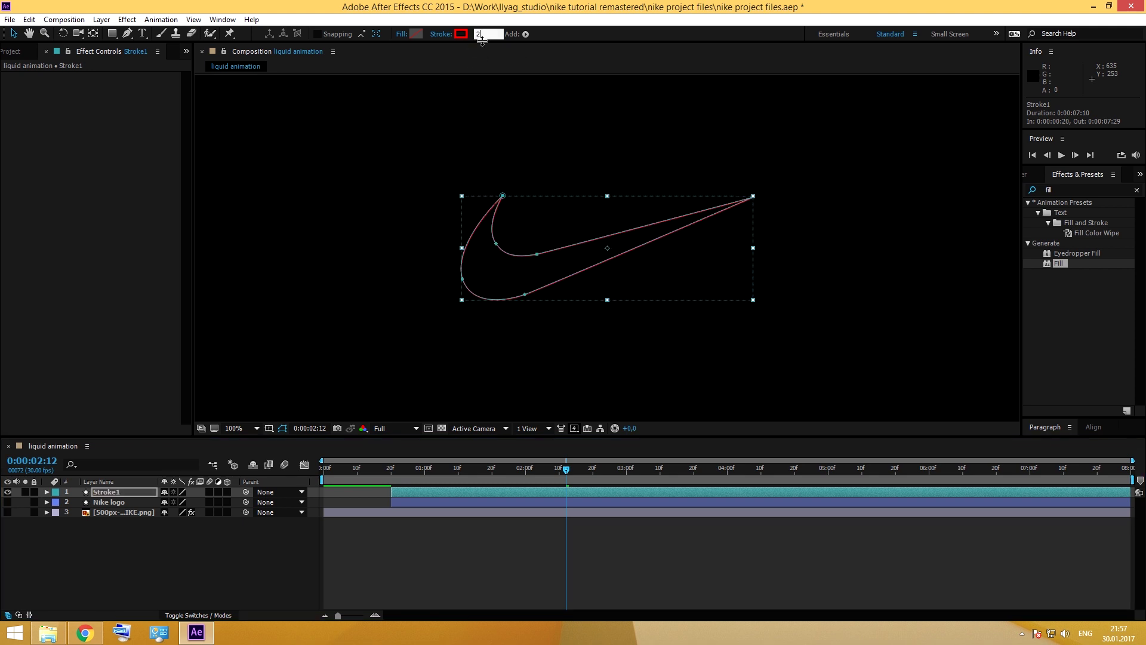
left_click(461, 34)
left_click_drag(123, 283, 2, 174)
left_click(283, 218)
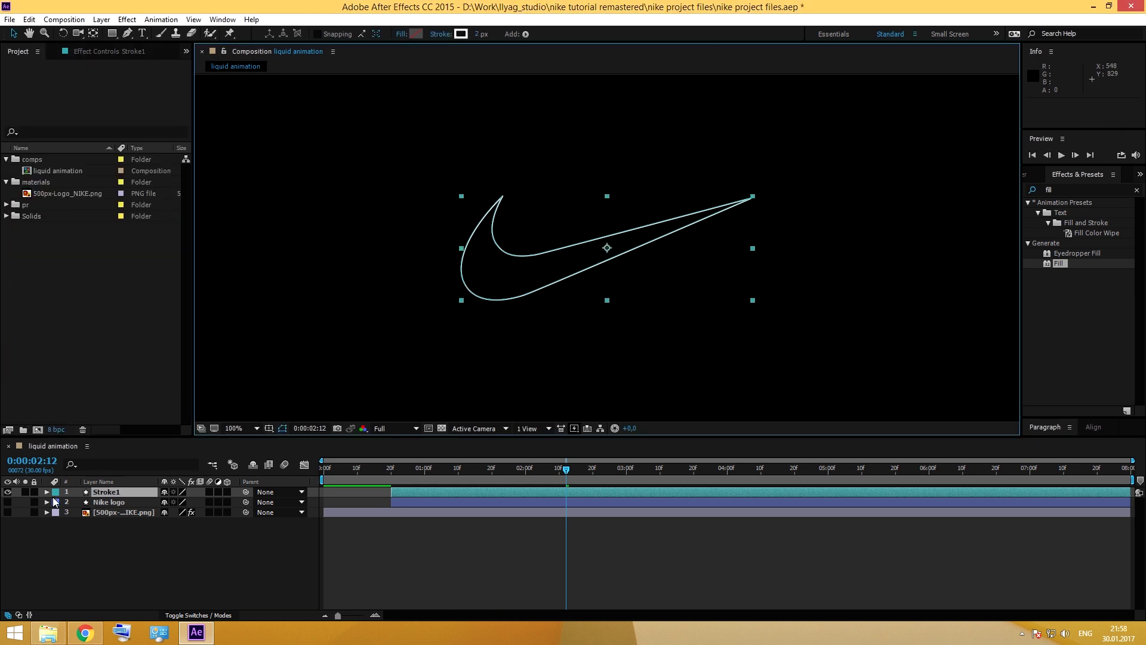
left_click(46, 492)
left_click(233, 502)
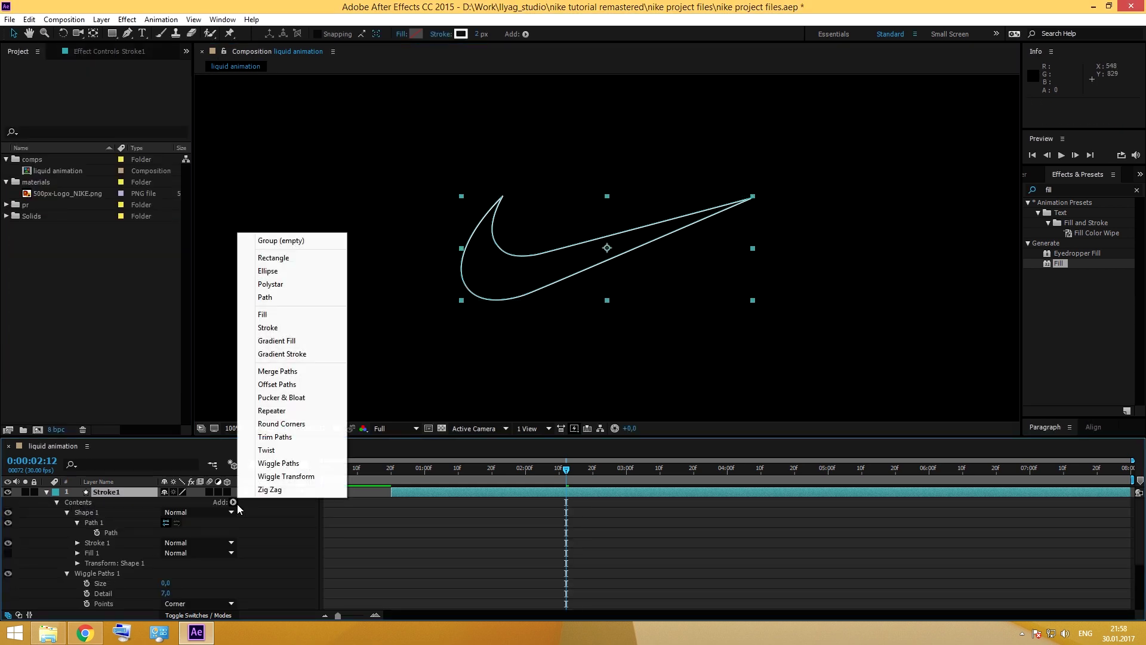
Add Trim Paths to Stroke1 and keyframe Start 0%, End 100% and Stroke Width 2 at 0:00:02:12.
left_click(257, 437)
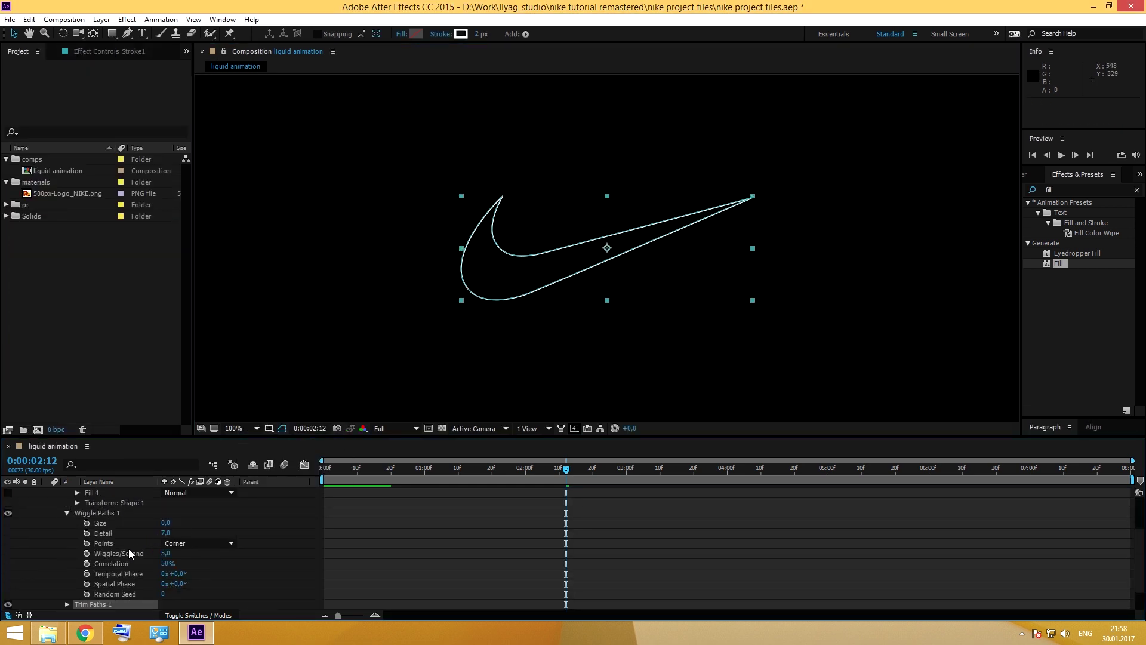
left_click(67, 604)
left_click(87, 573)
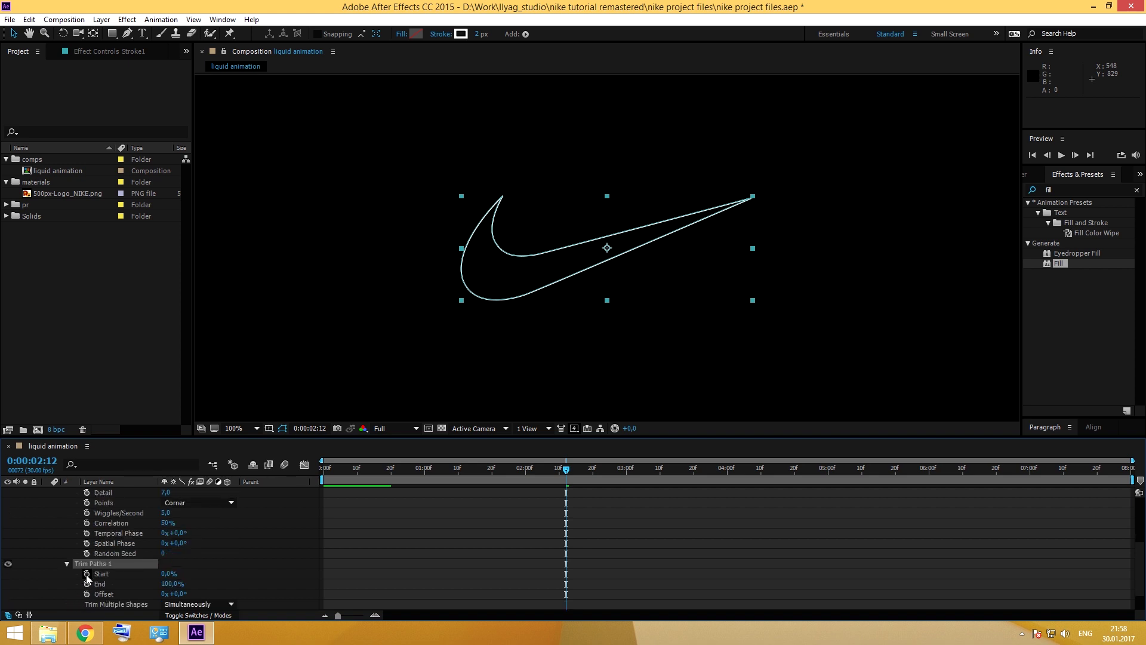
left_click(87, 583)
scroll(63, 525, "up", 5)
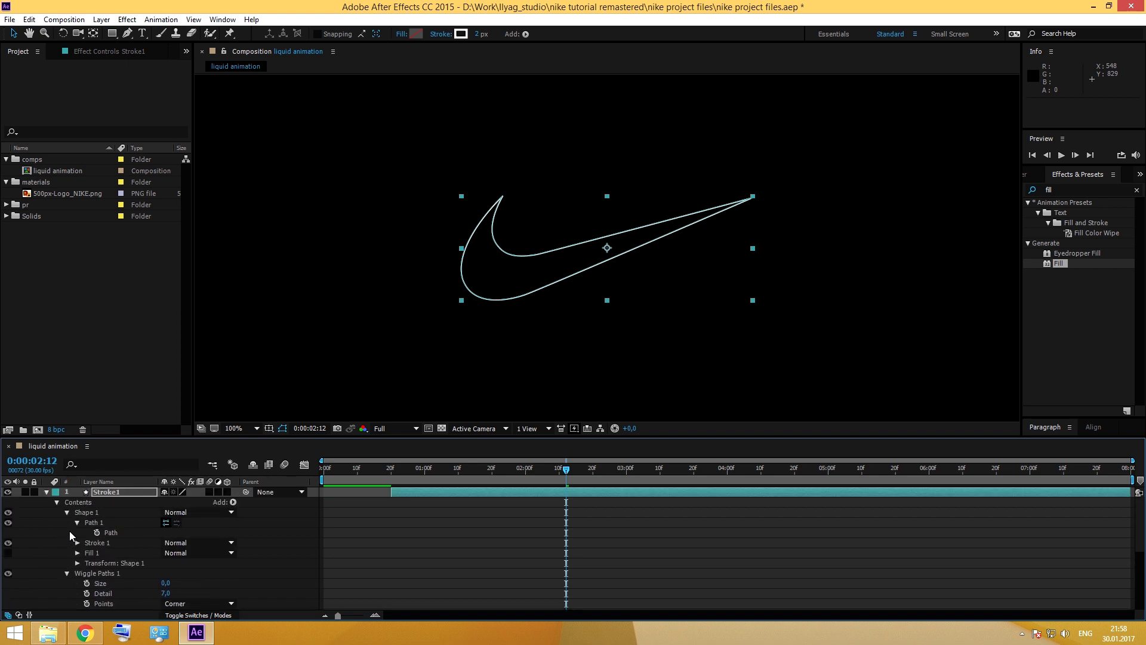
left_click(77, 542)
left_click(97, 564)
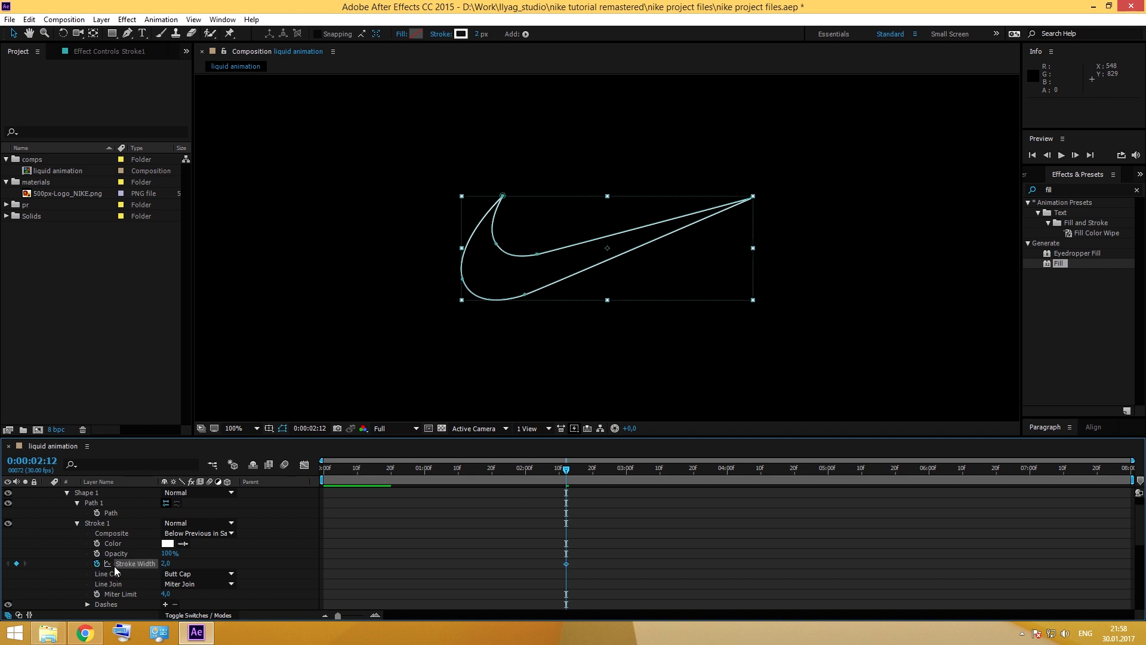
Show only the keyframed properties and move the current time back to 0:00:00:15.
left_click(282, 562)
key("u")
left_click_drag(508, 482, 370, 488)
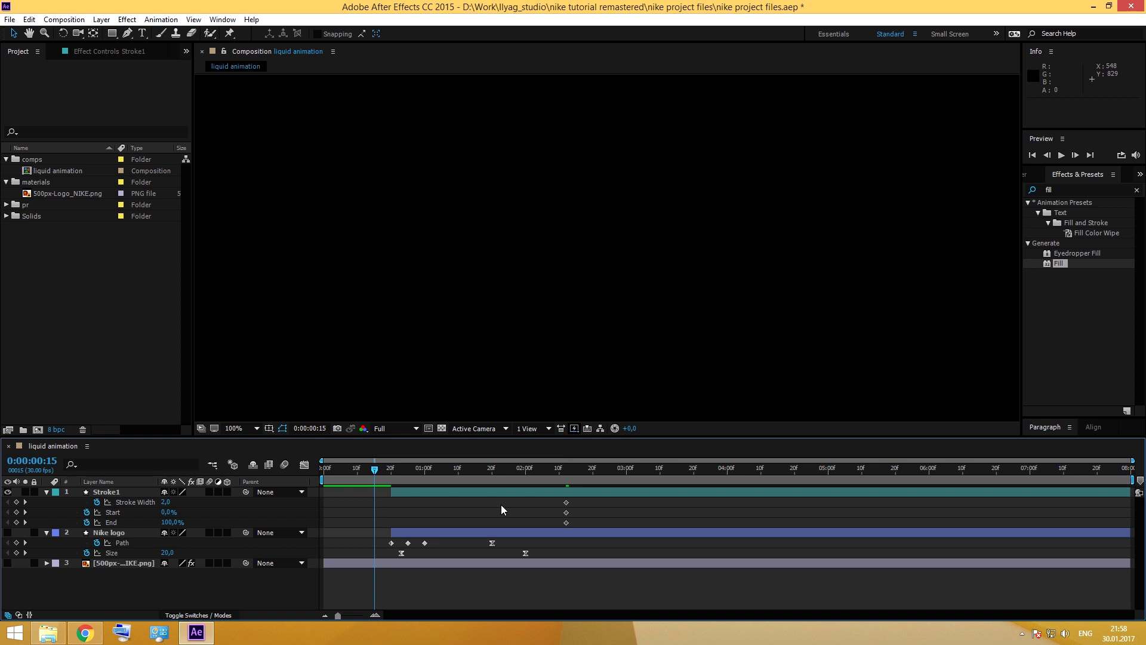
Extend Stroke1's in point to 15 frames, move its keyframes there, and set End 0%, Stroke Width 15.
left_click(427, 499)
key("alt+bracketleft")
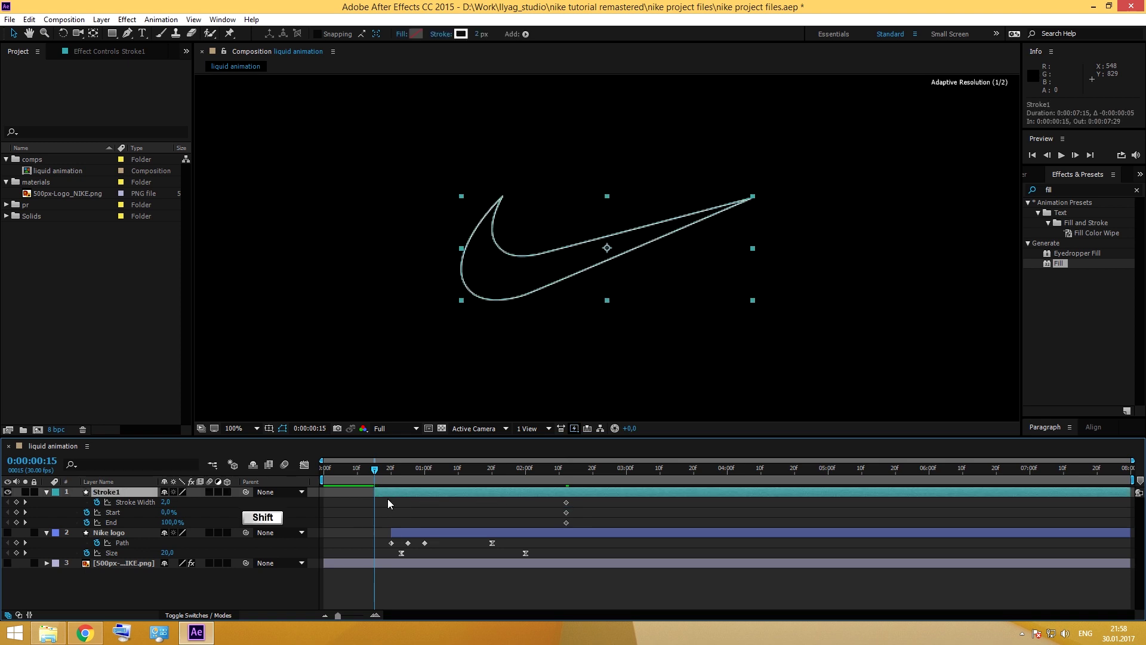
mouse_move(583, 499)
left_mouse_down()
mouse_move(546, 527)
mouse_move(370, 517)
left_mouse_up()
left_click(185, 521)
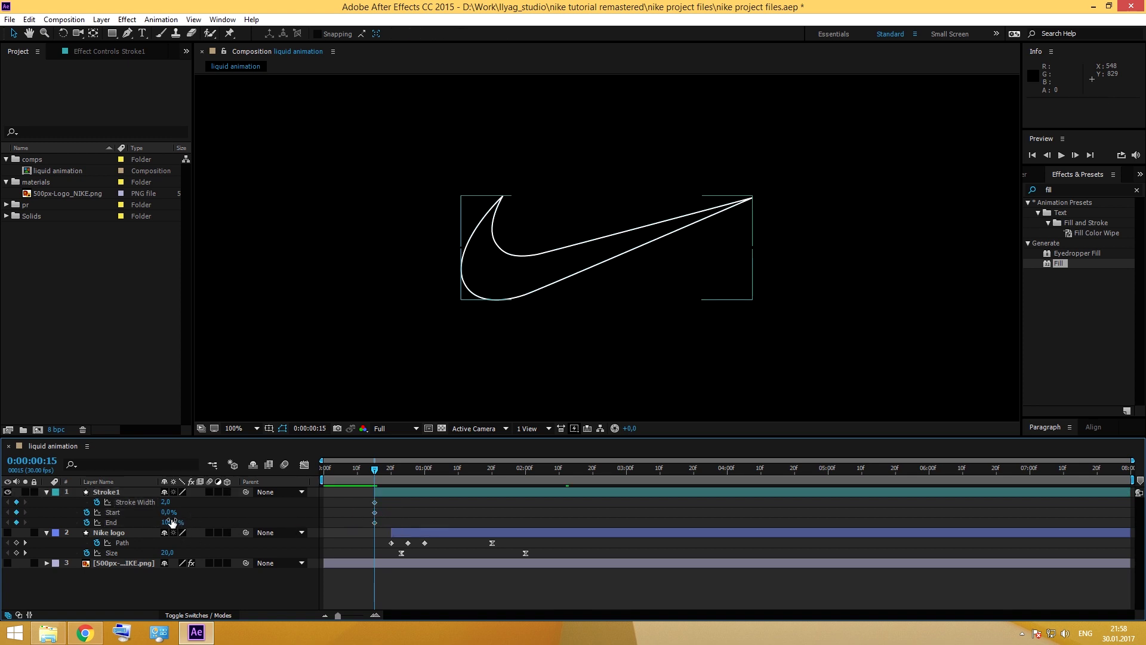
type("0")
key("Return")
type("5")
key("Return")
At 0:00:02:03 set Stroke Width 0 and End 100%, shift End to about 2:05, and Easy Ease the keyframes.
left_click(458, 469)
left_click_drag(487, 475, 534, 474)
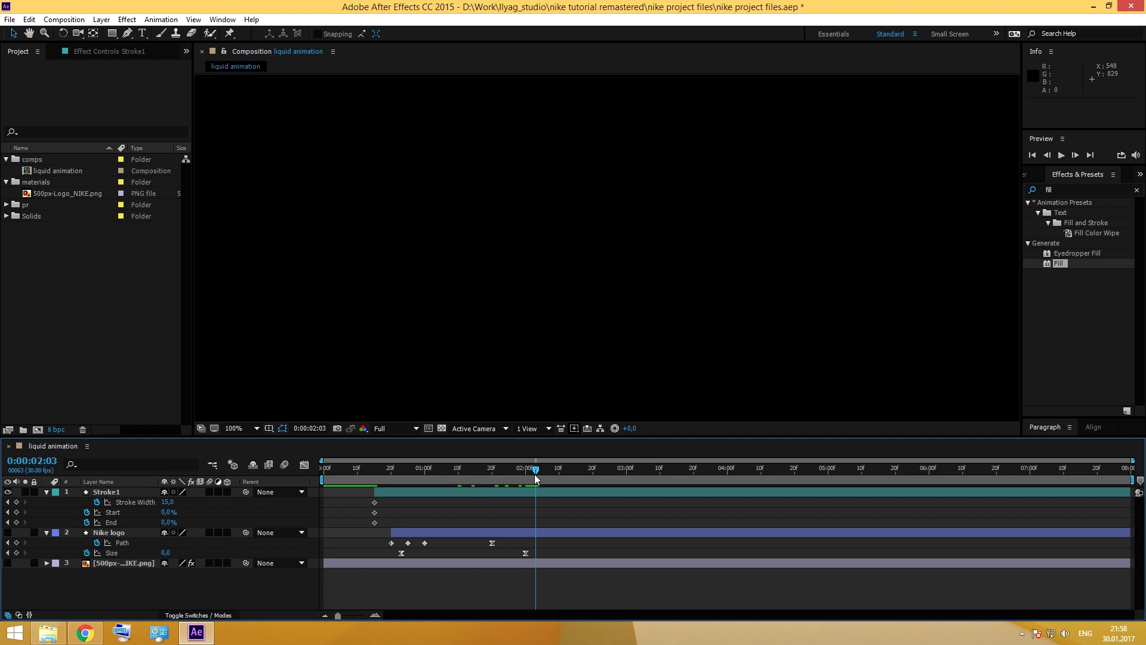
left_click(167, 501)
type("0")
key("Return")
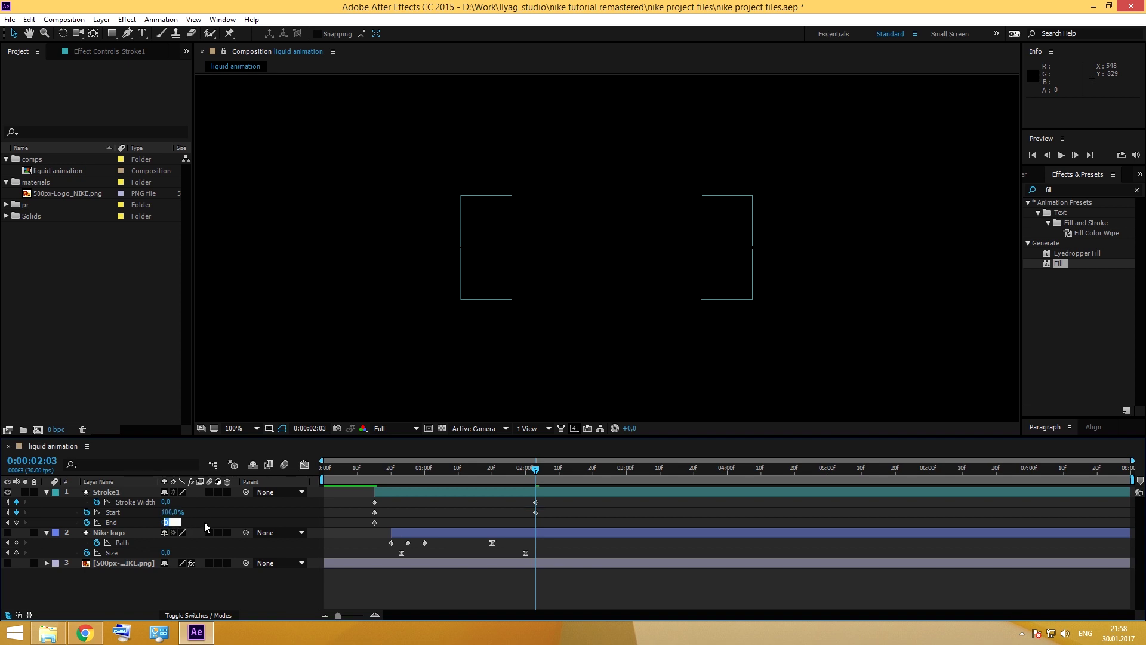
type("100")
key("Return")
mouse_move(536, 522)
left_mouse_down()
mouse_move(565, 528)
mouse_move(368, 533)
left_mouse_up()
key("F9")
Preview the stroke animation, then show the Nike logo layer again and collapse both layers.
key("space")
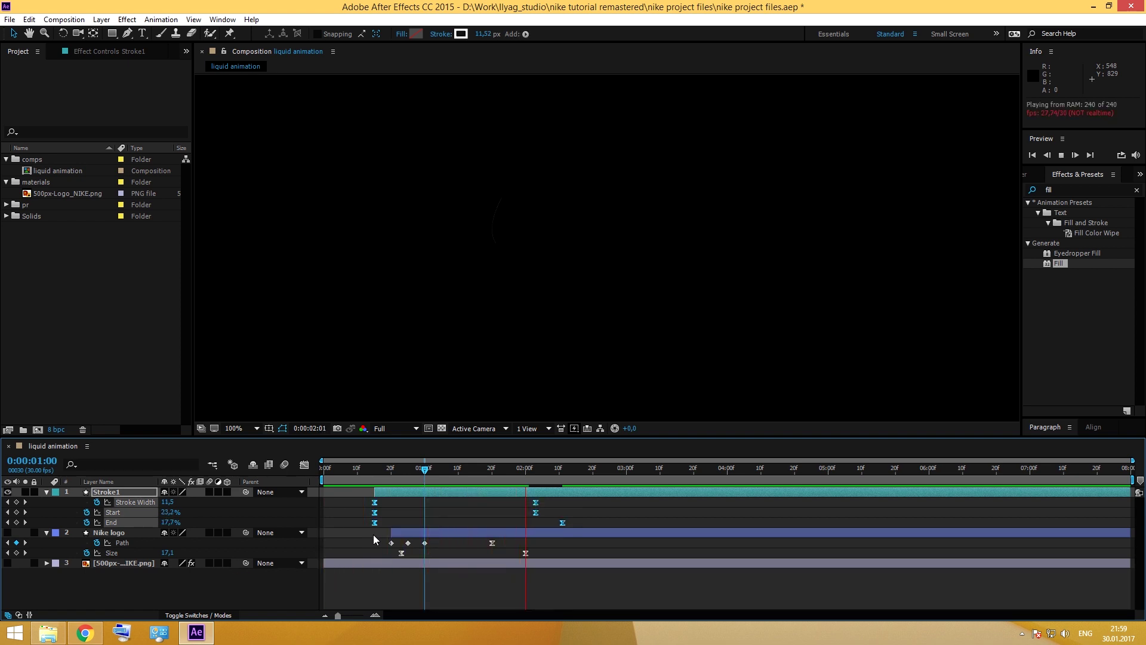
key("space")
left_click(7, 532)
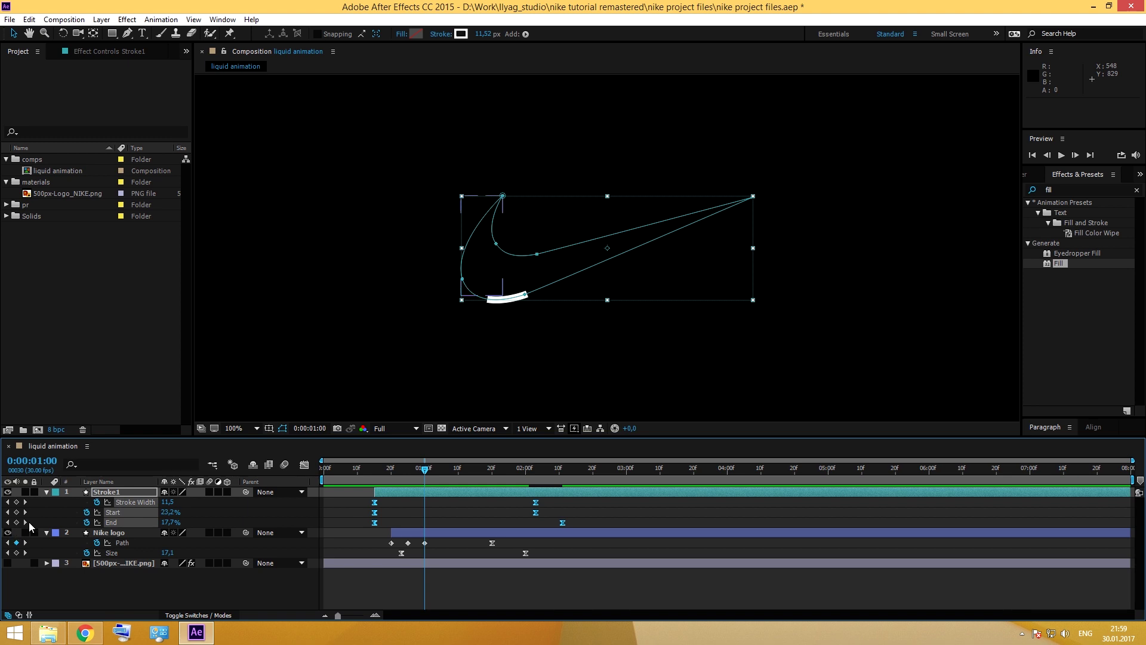
left_click(47, 531)
left_click(47, 491)
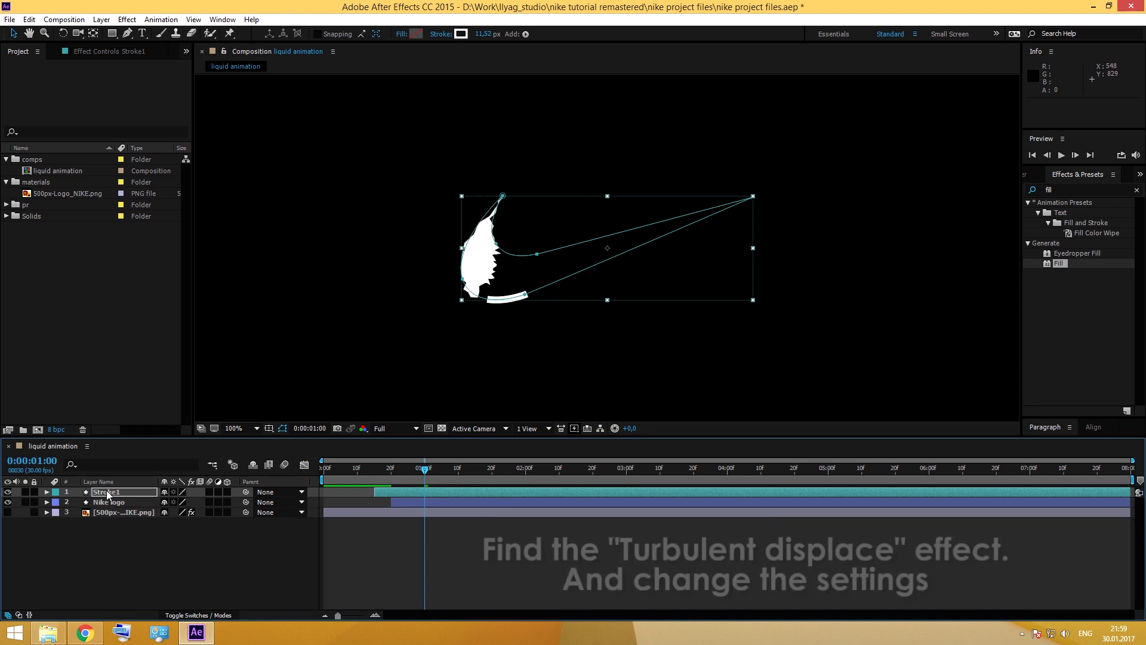
Apply Turbulent Displace to Stroke1 with Amount 80, Size 35 and Complexity 5.
left_click(106, 491)
left_click(1064, 190)
type("turb")
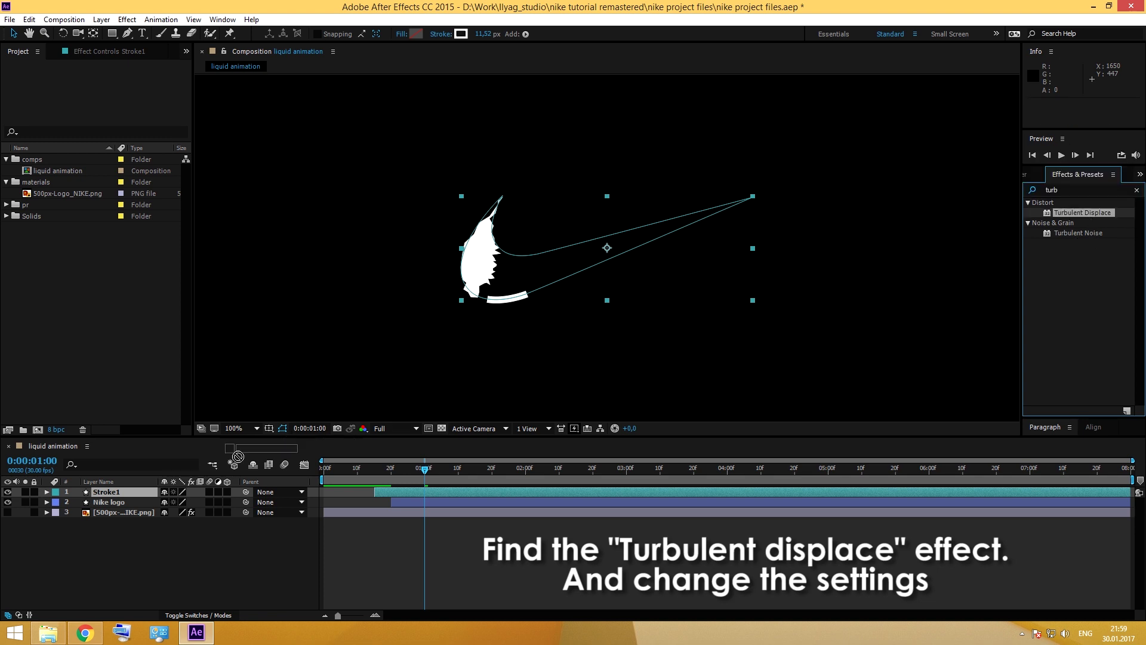
left_click_drag(1082, 213, 122, 493)
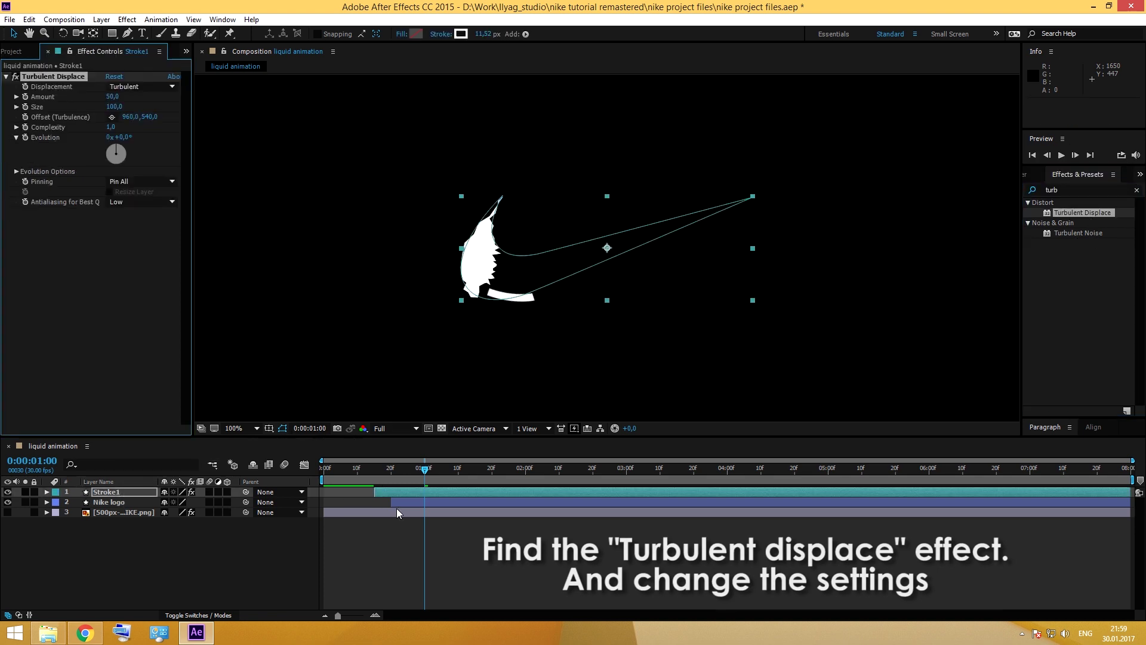
left_click(114, 107)
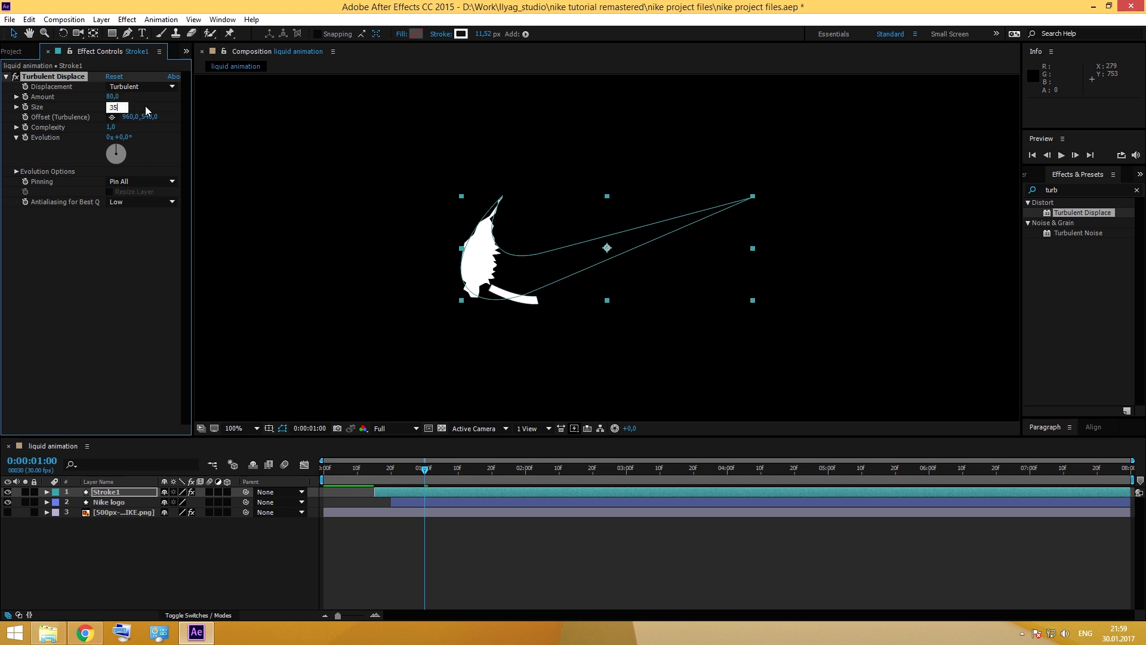
key("Return")
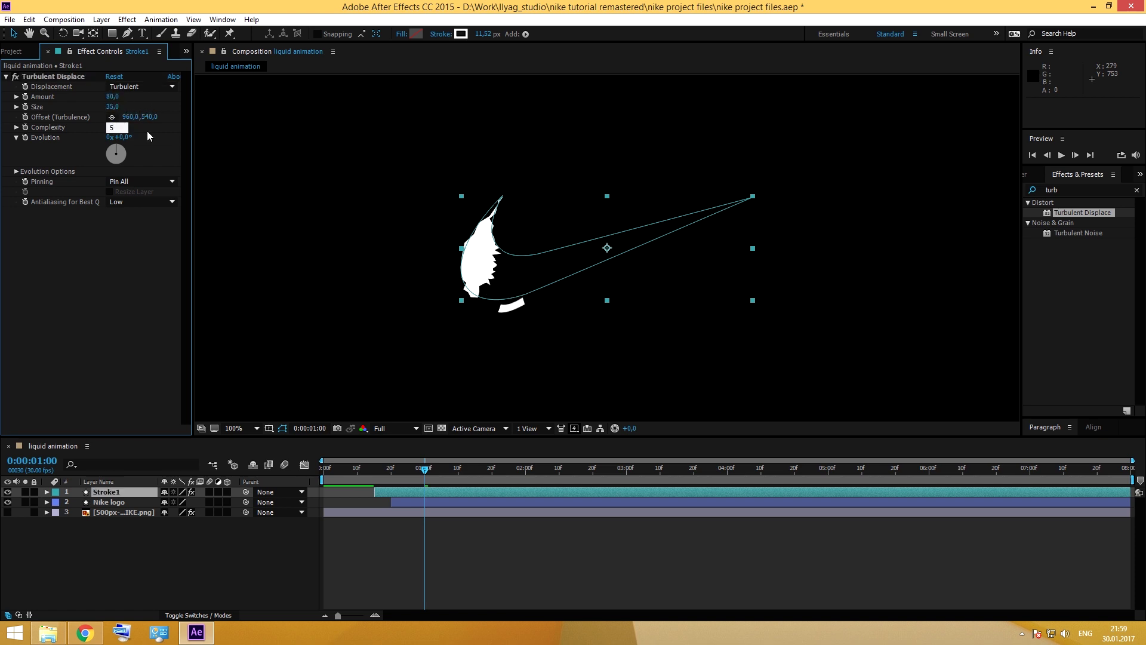
key("Return")
At frame 27 raise turbulence Evolution to about 111°, lower Amount to 75, and preview the result.
left_click(416, 488)
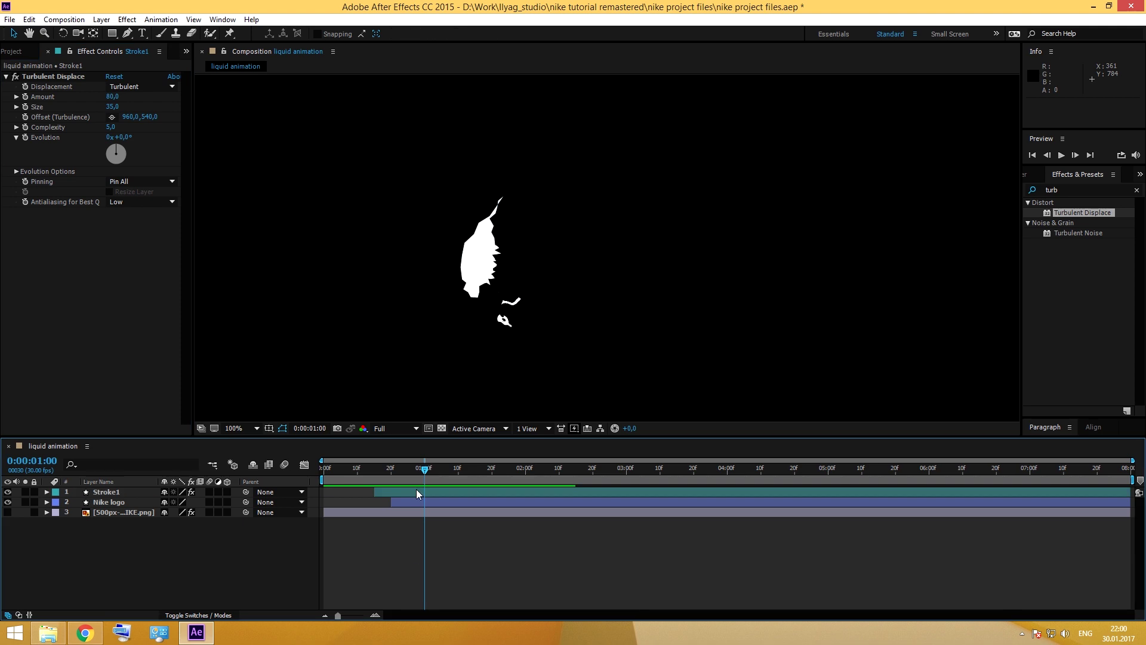
left_click_drag(426, 475, 416, 475)
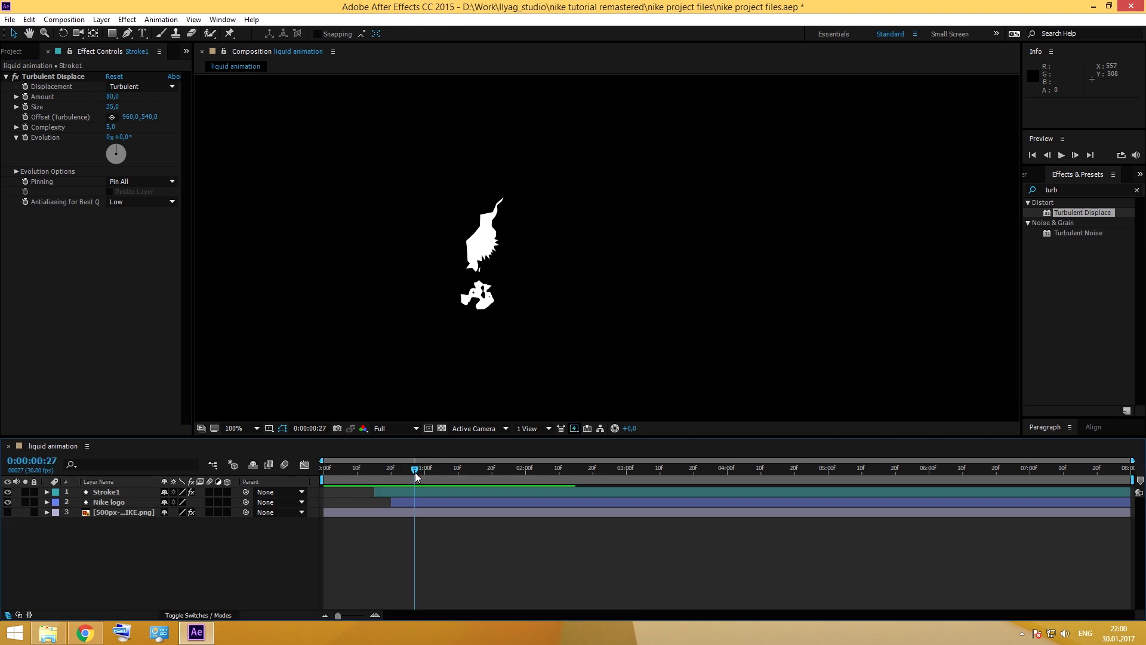
left_click_drag(111, 136, 215, 144)
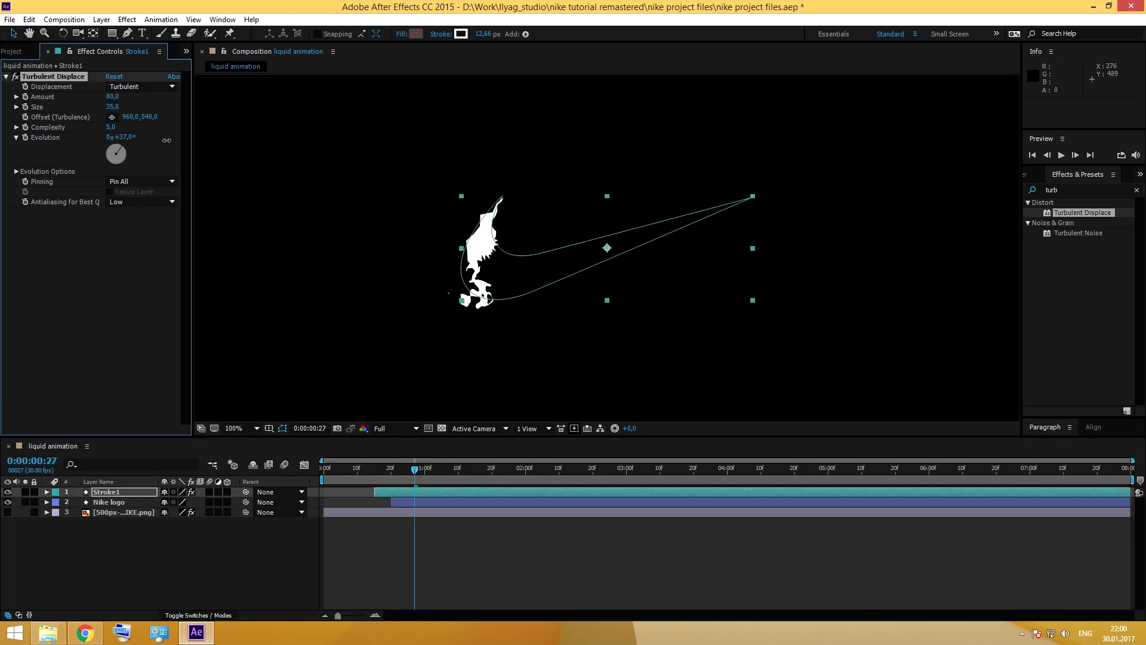
key("space")
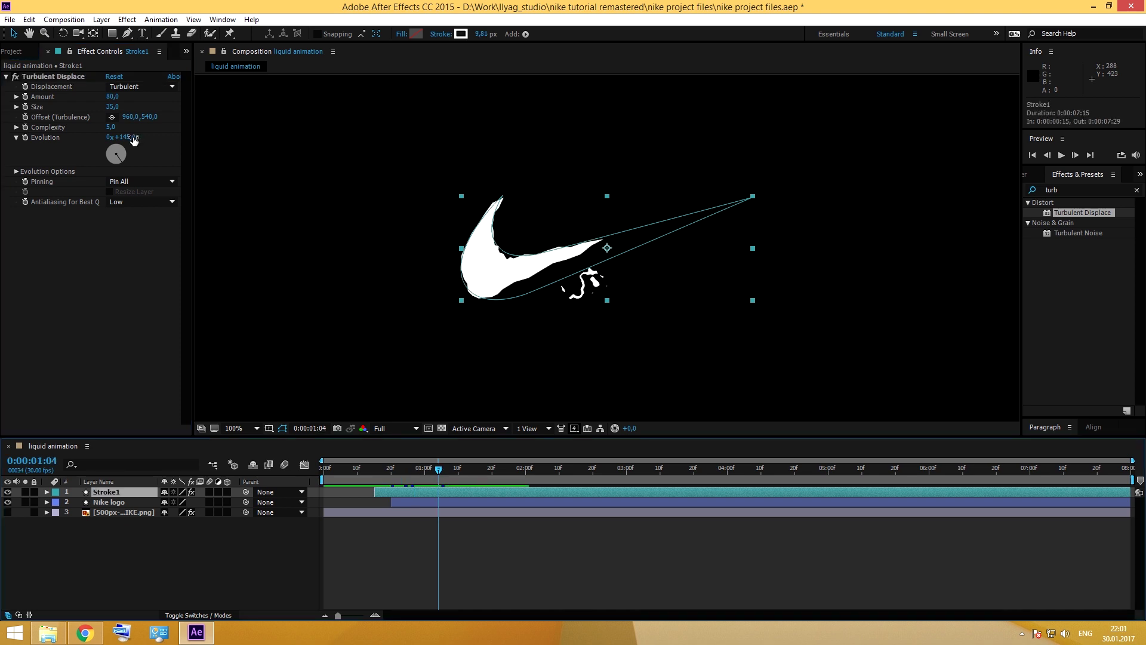
left_click_drag(119, 106, 116, 107)
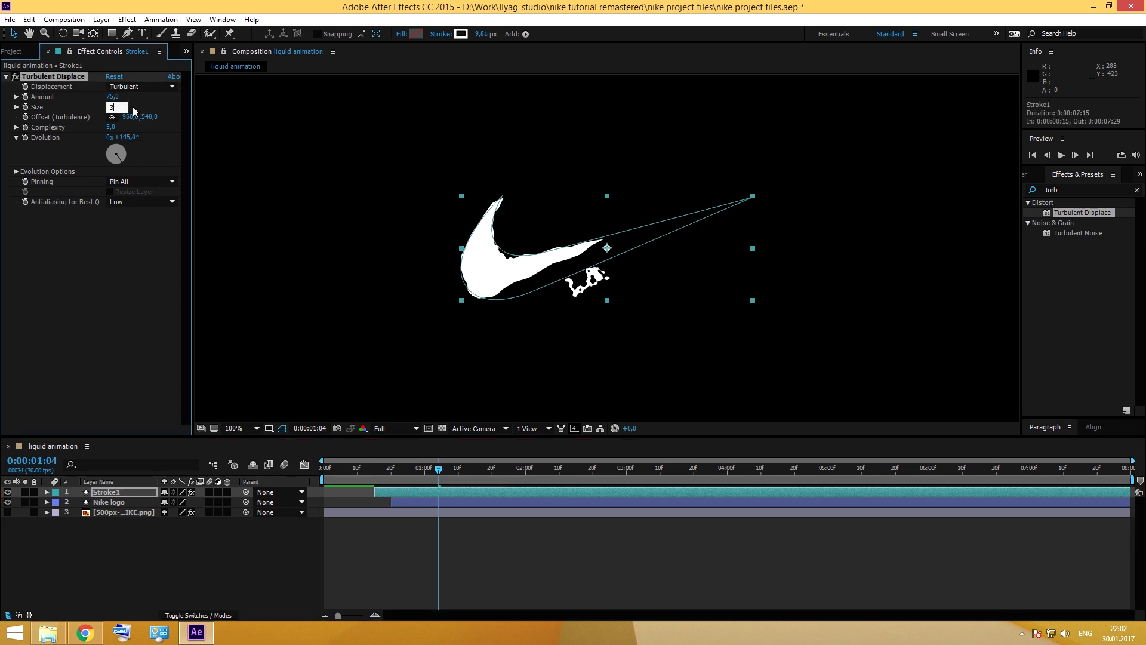
type("5,0")
key("space")
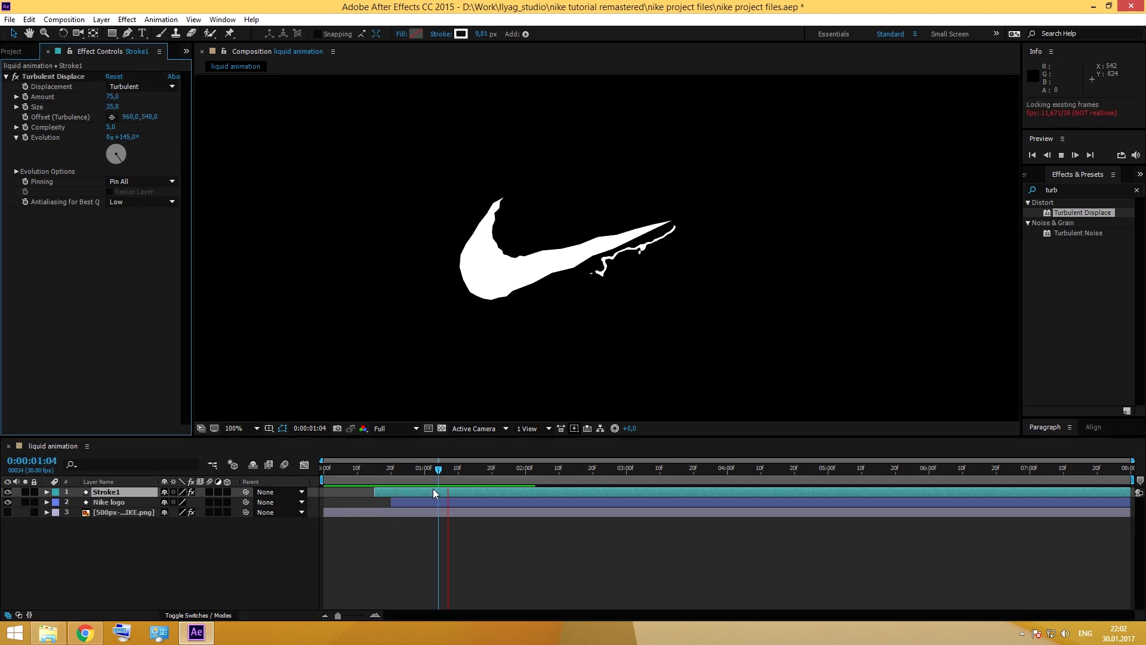
left_click(295, 519)
With the Pen tool selected, go to 0:00:02:10 where the swoosh is complete and zoom in.
left_click(127, 34)
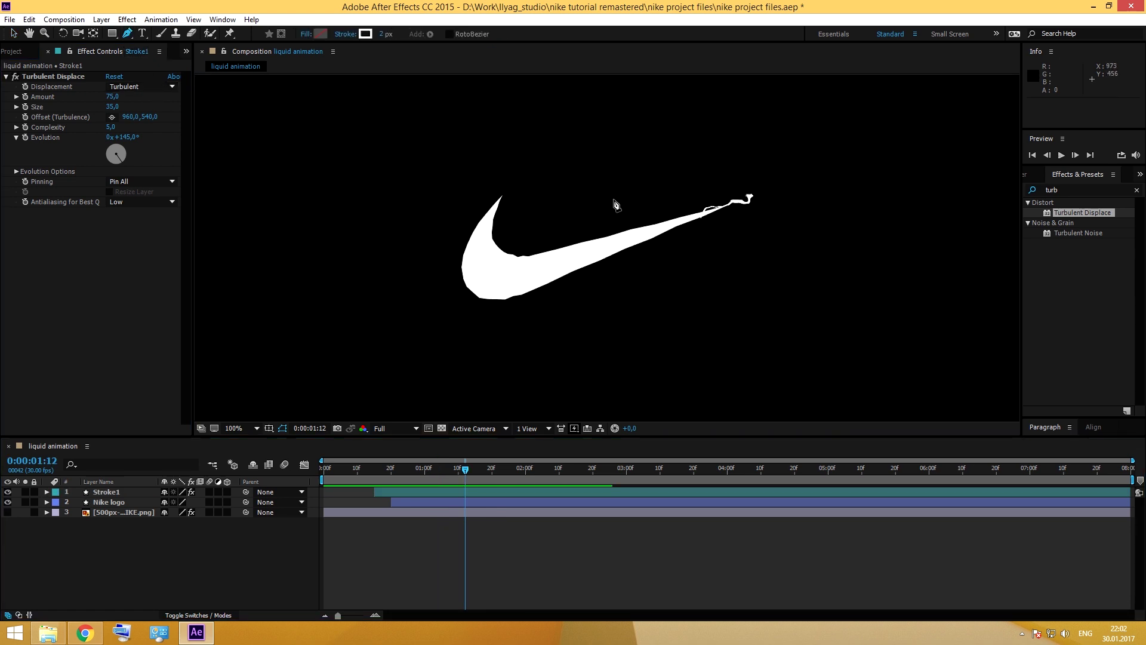
left_click_drag(496, 469, 558, 469)
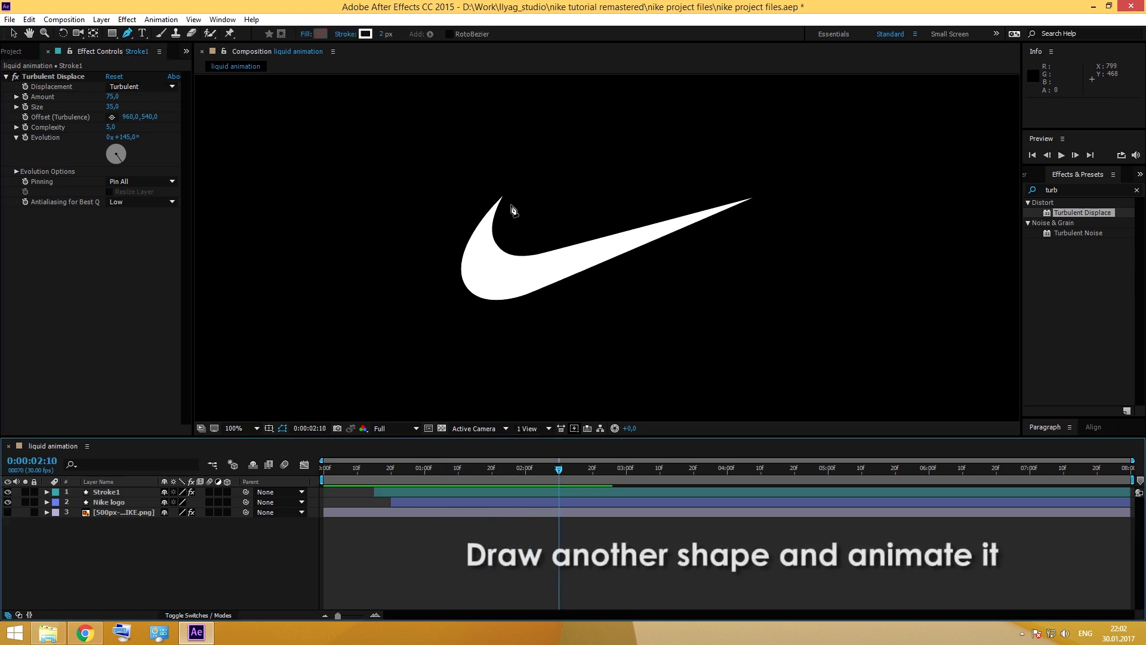
key("period")
Draw a Pen path from the swoosh's upper tip along its inner curve to the right tip.
left_click(398, 144)
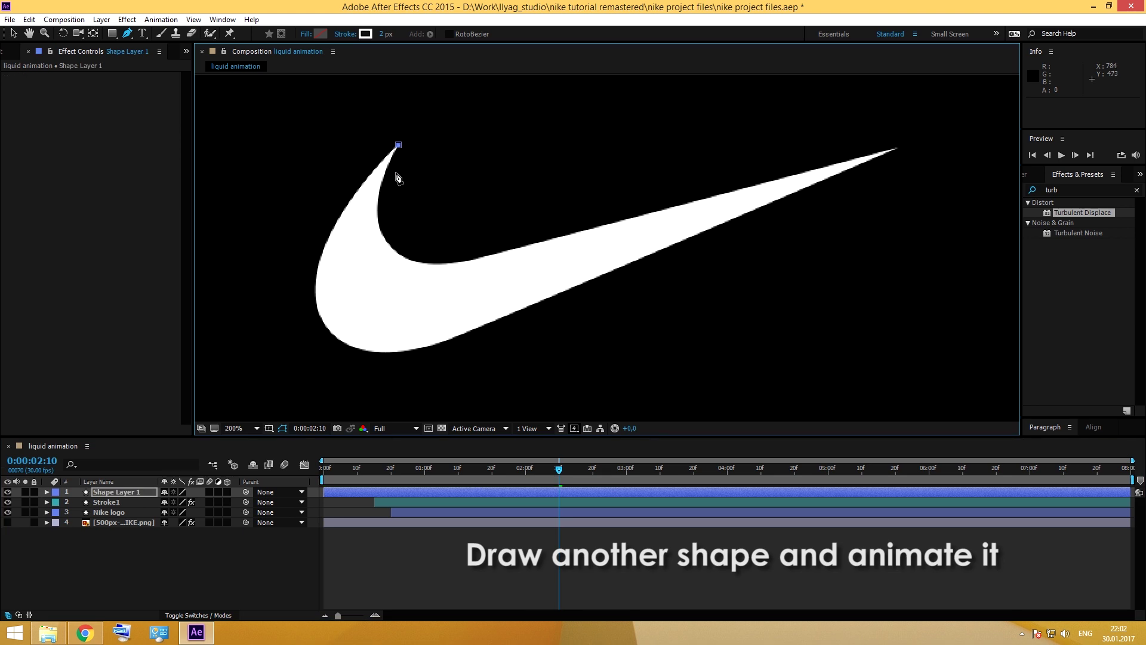
mouse_move(388, 243)
left_mouse_down()
mouse_move(417, 270)
mouse_move(463, 266)
left_mouse_up()
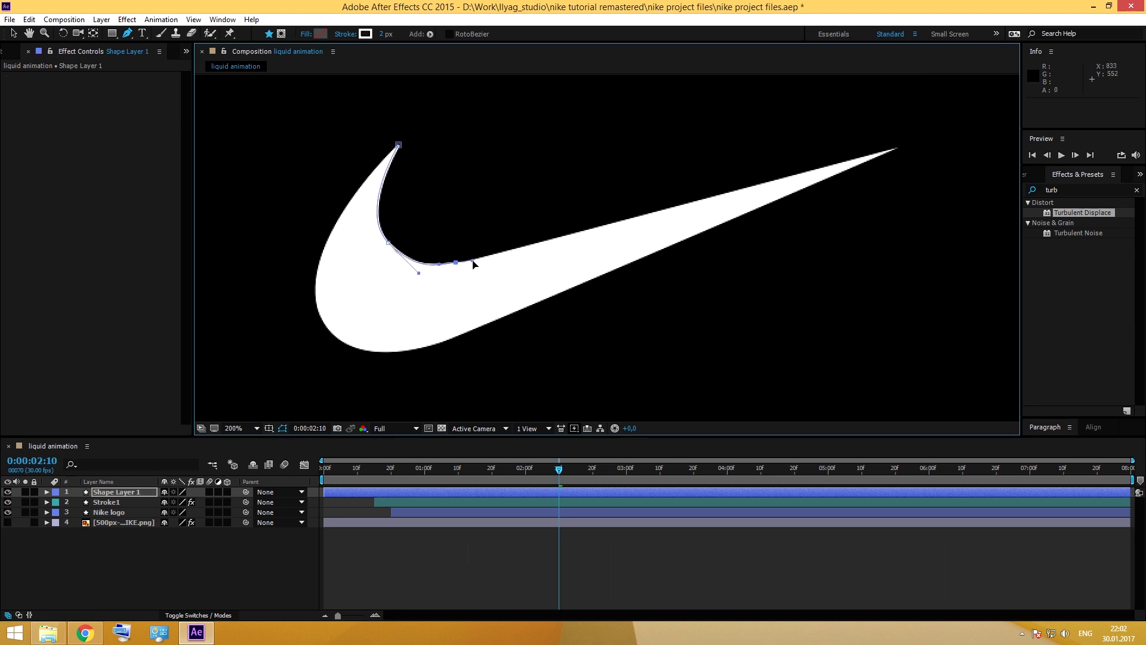
left_click_drag(419, 273, 415, 269)
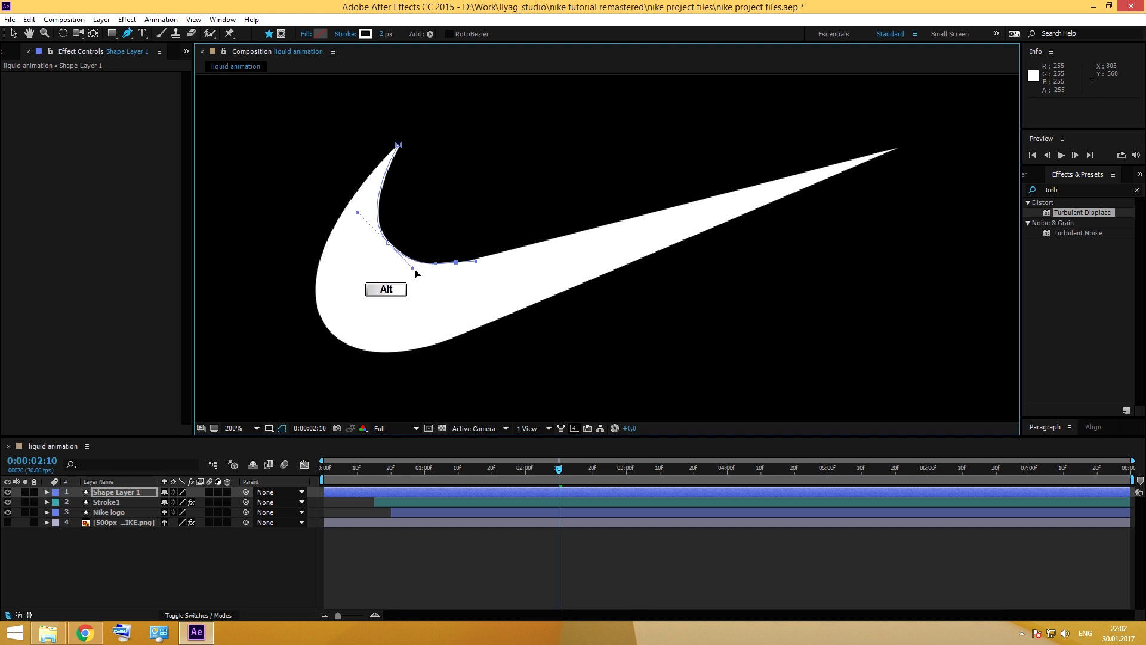
left_click(897, 148)
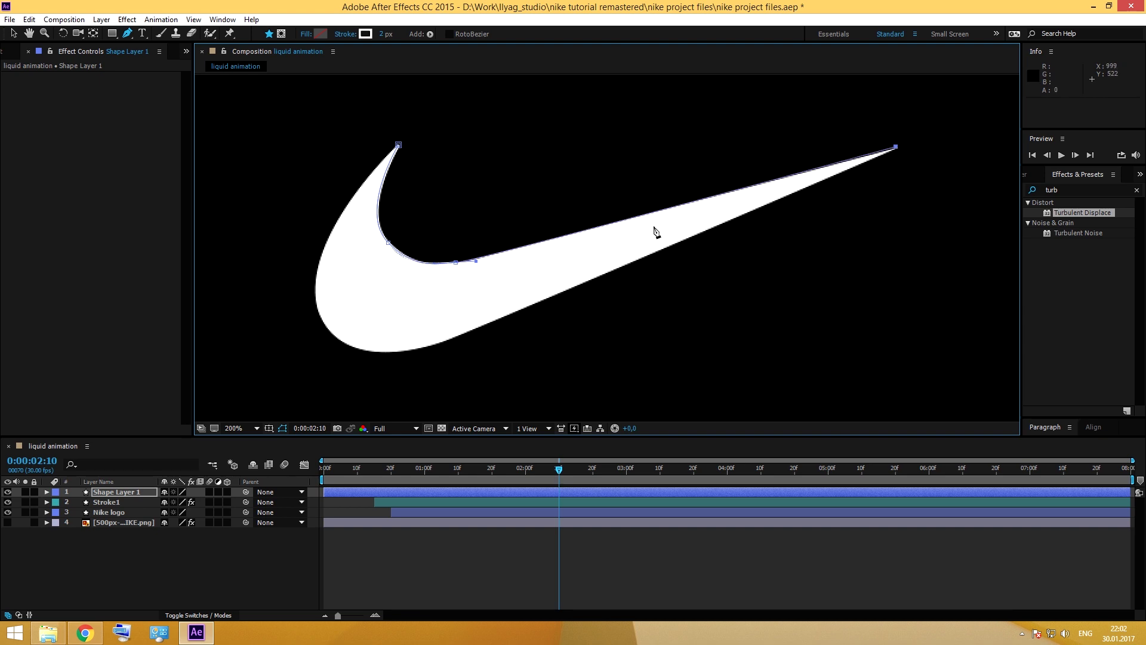
key("comma")
Give the new shape layer a teal label and rename it 'Stroke2'.
left_click(56, 492)
left_click(65, 325)
left_click(120, 493)
key("Return")
type("Stroke2")
key("Return")
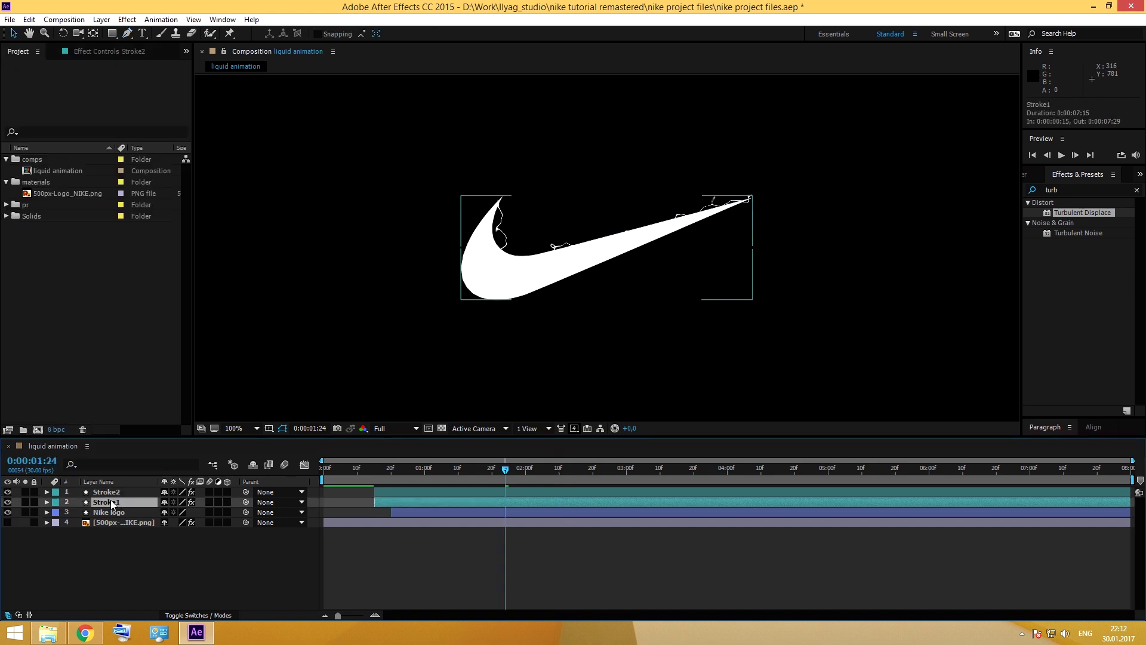
Copy Stroke1's Stroke Width keyframes and paste them onto Stroke2's stroke at its first frame.
key("u")
left_click(145, 512)
key("ctrl+c")
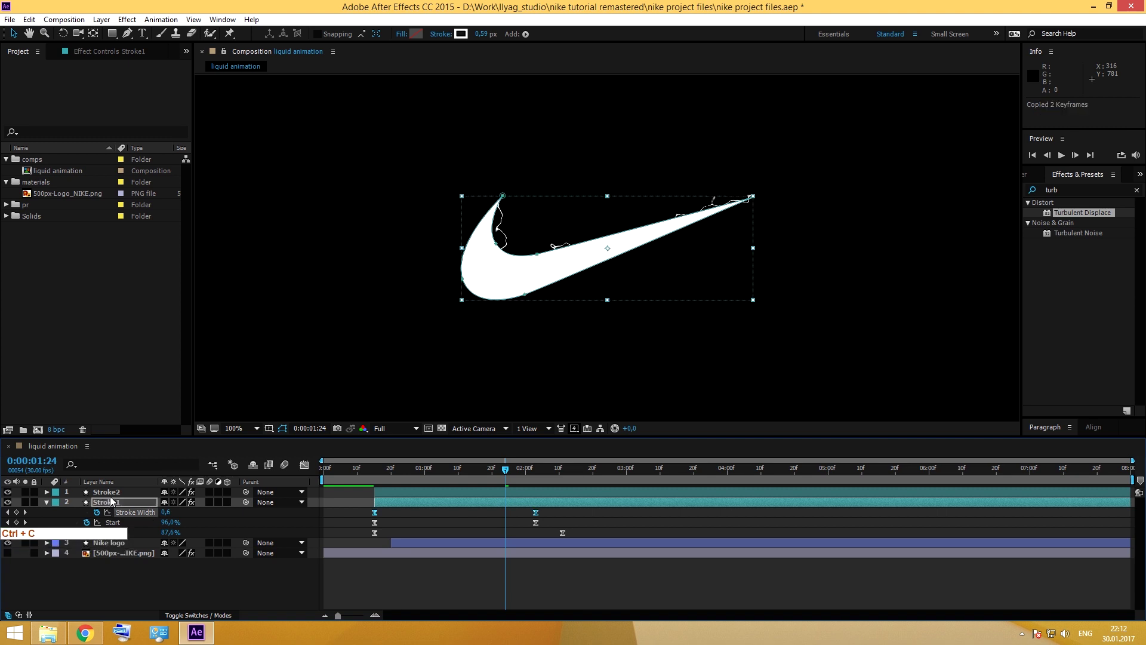
left_click(90, 492)
left_click(46, 492)
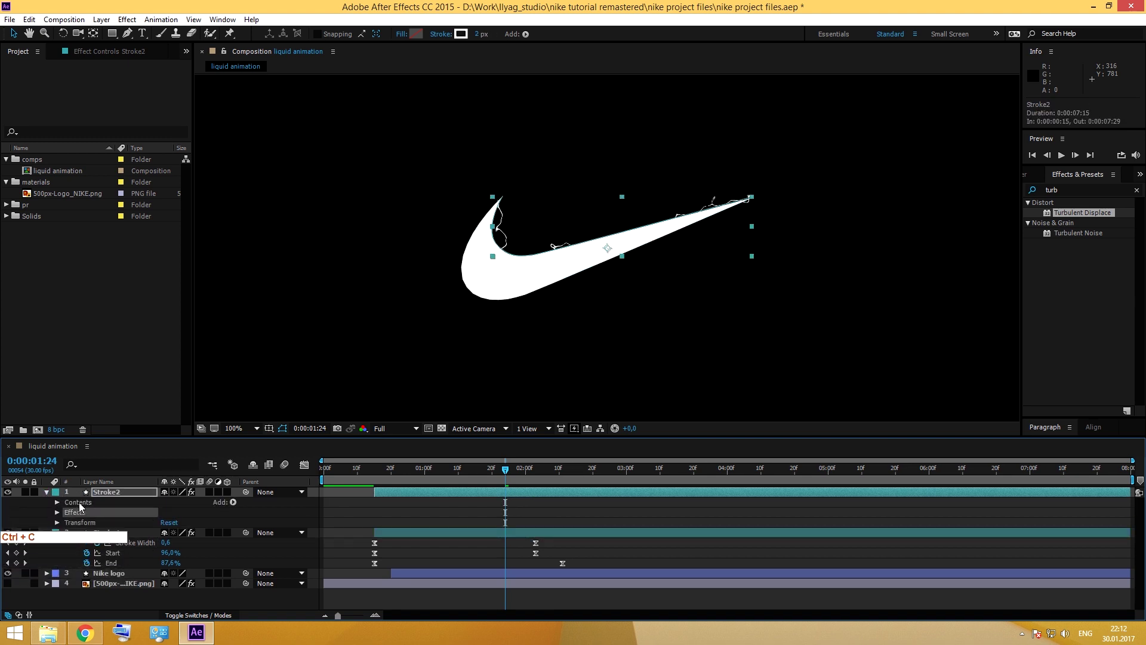
left_click(57, 502)
left_click(102, 533)
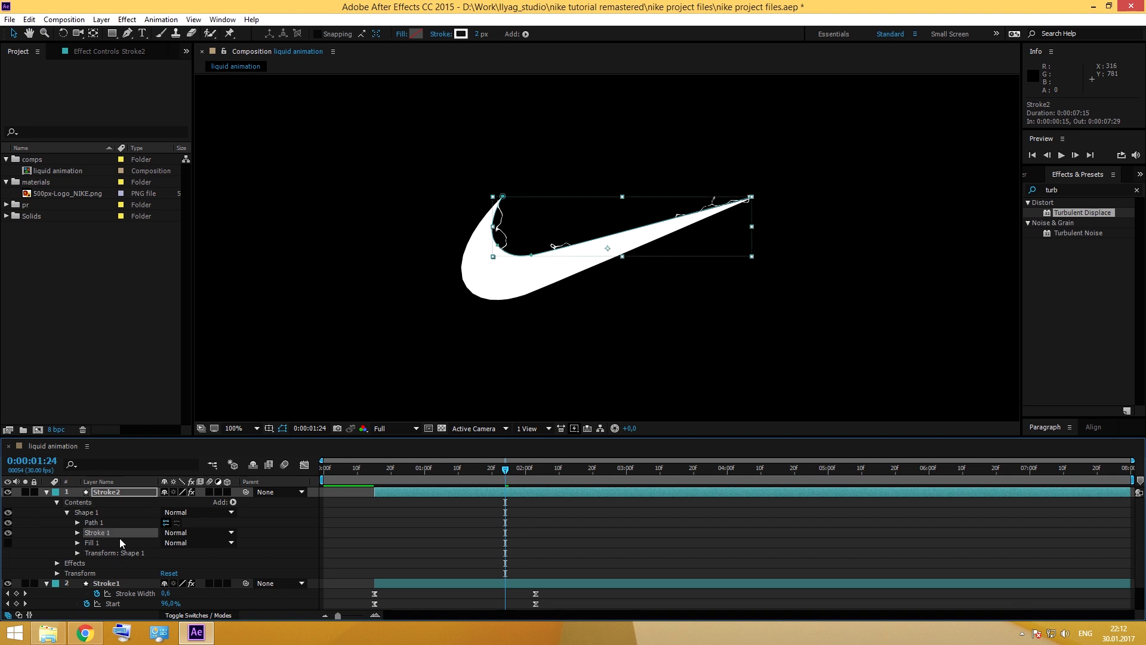
key("i")
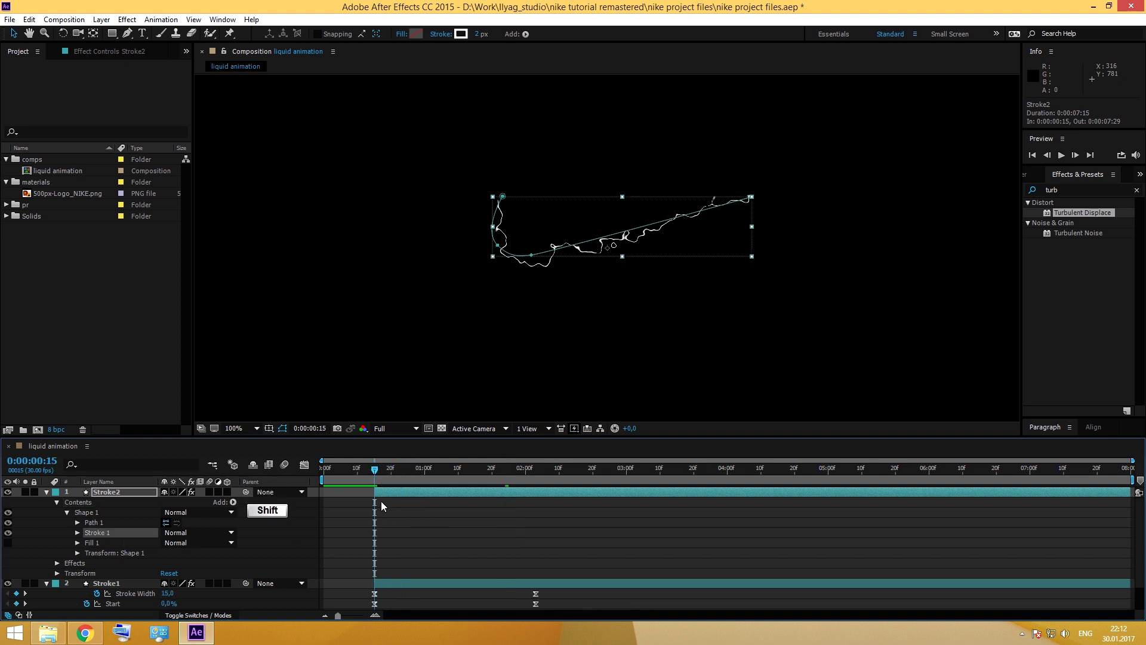
key("ctrl+v")
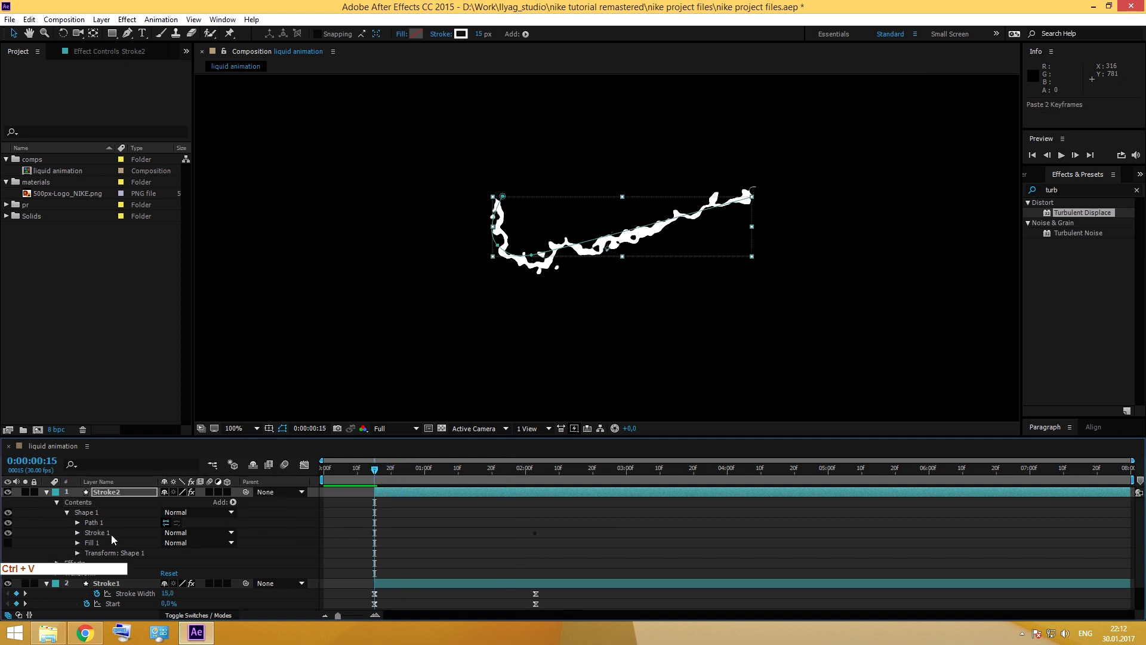
key("u")
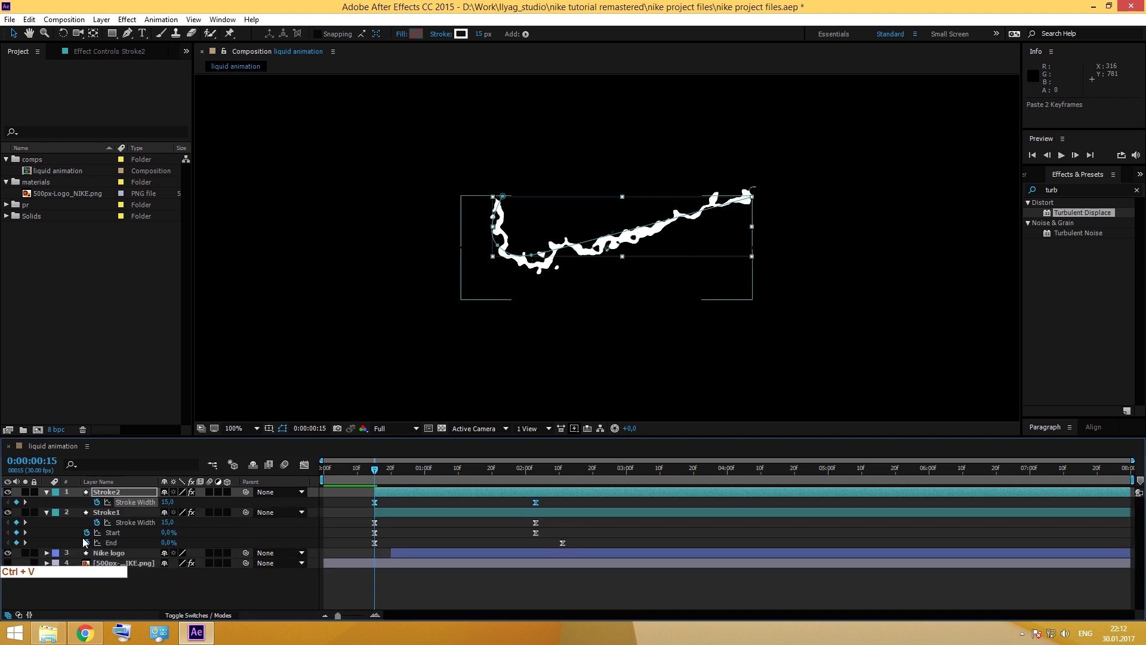
Copy Stroke1's Trim Paths animation and paste it into Stroke2's shape group.
left_click(47, 512, "ctrl")
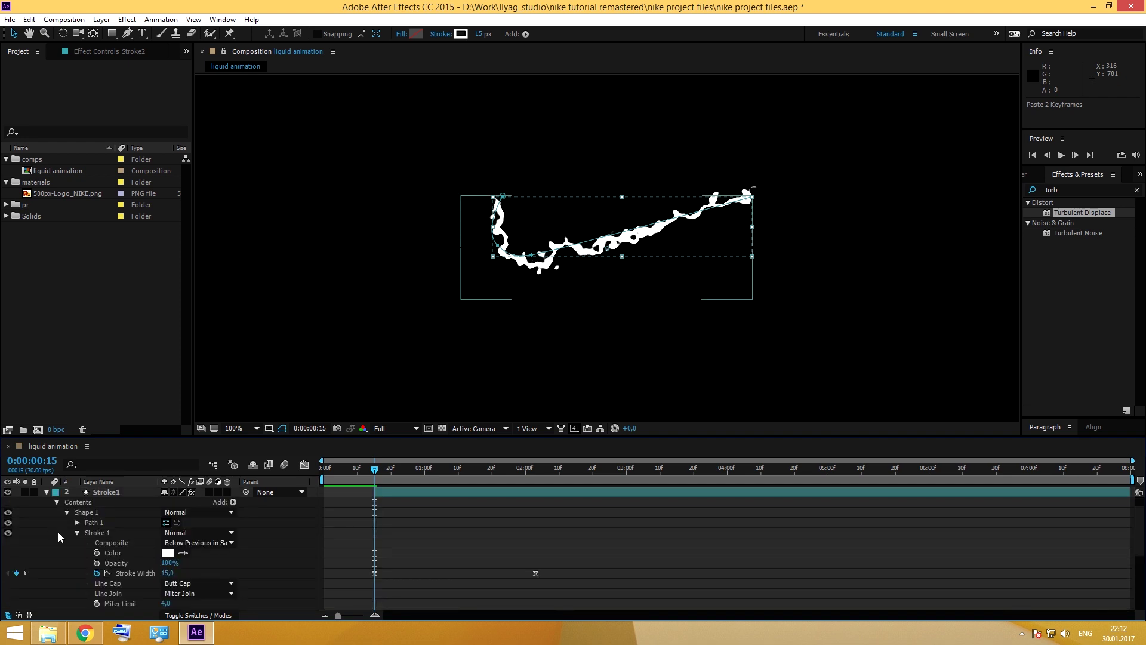
left_click(77, 532)
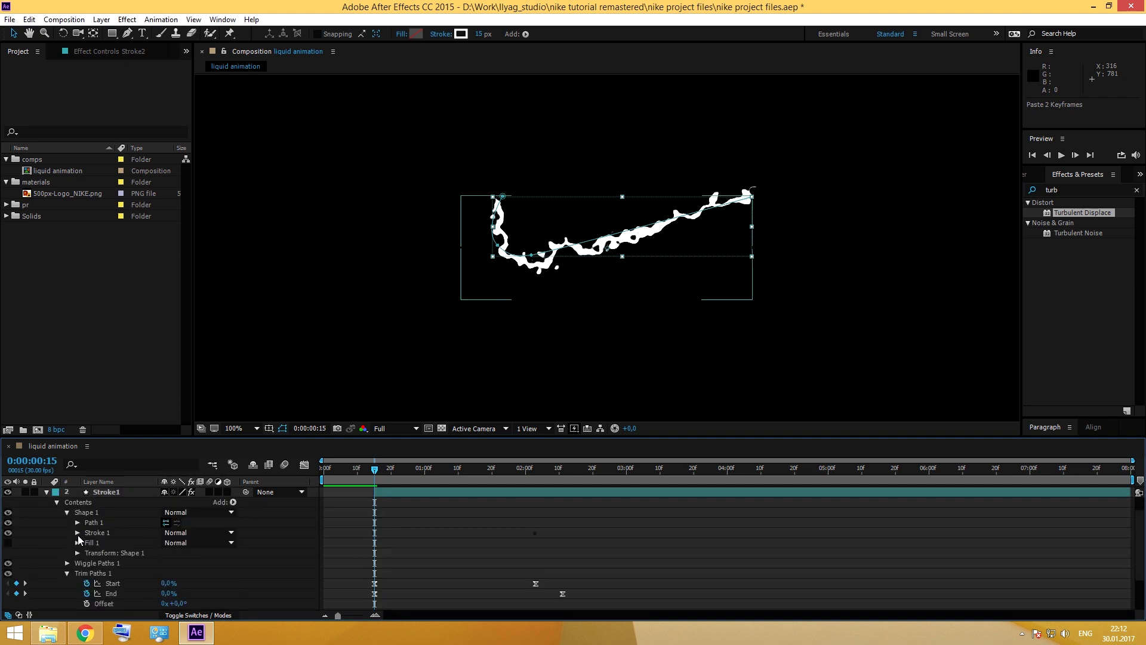
left_click(111, 574)
key("ctrl+c")
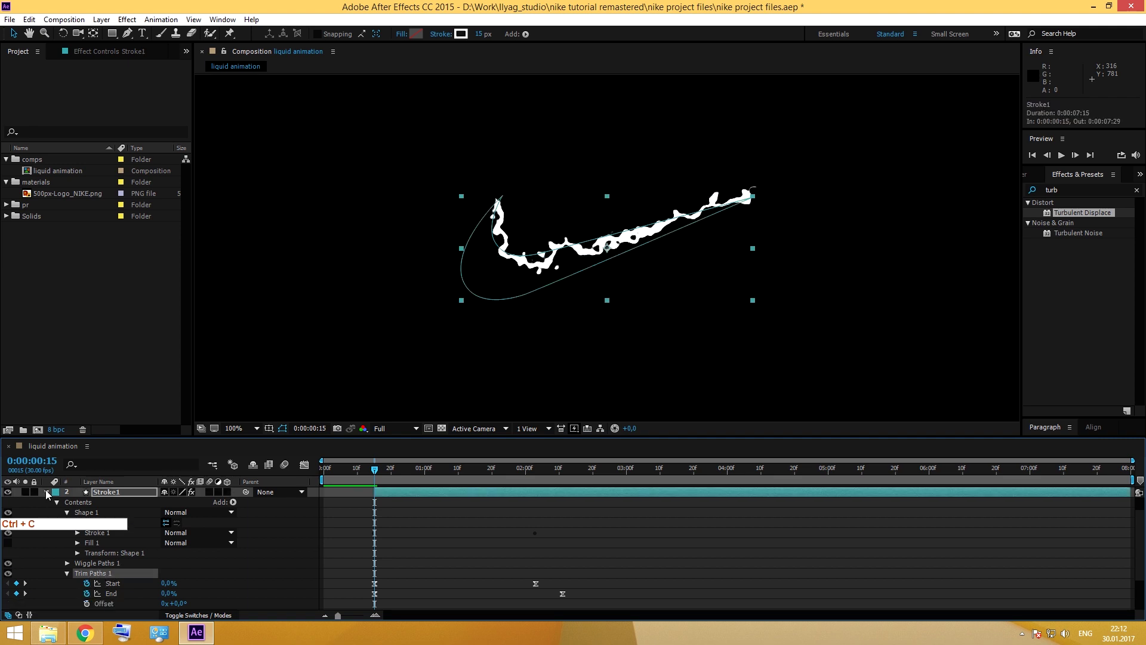
key("ctrl+d")
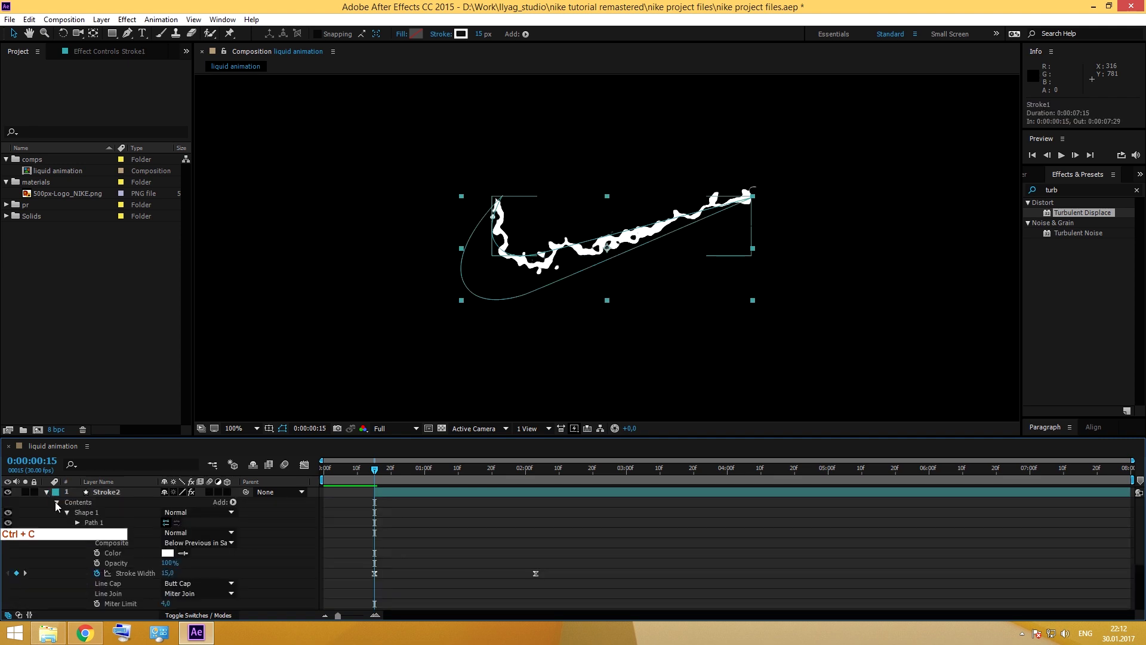
left_click(100, 514)
key("ctrl+v")
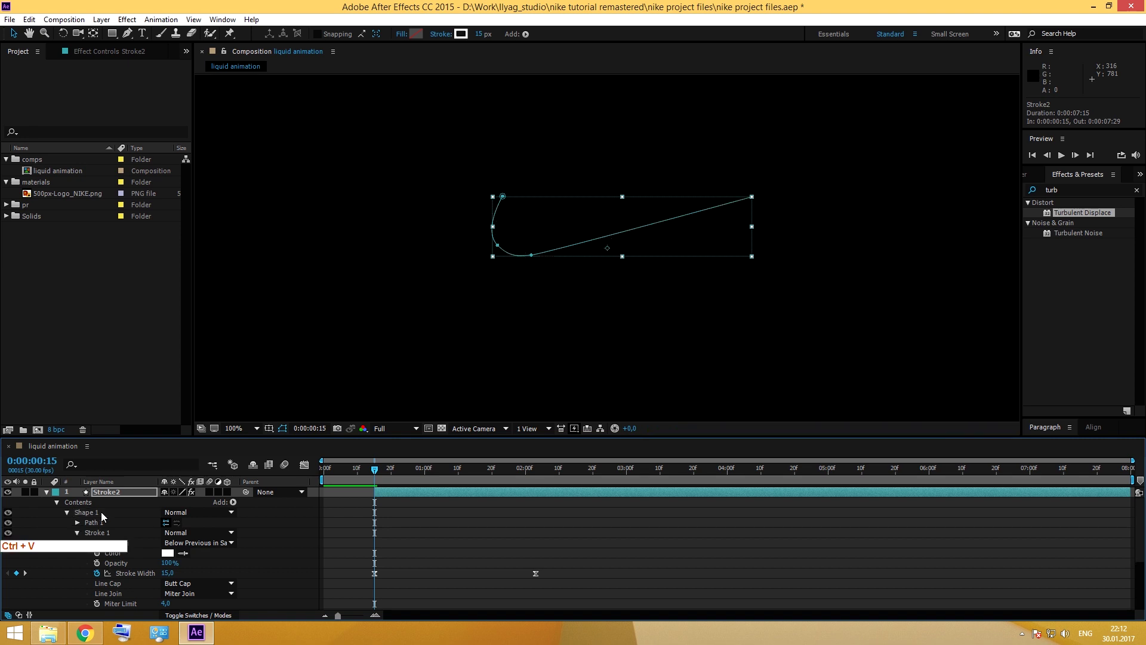
left_click(77, 532)
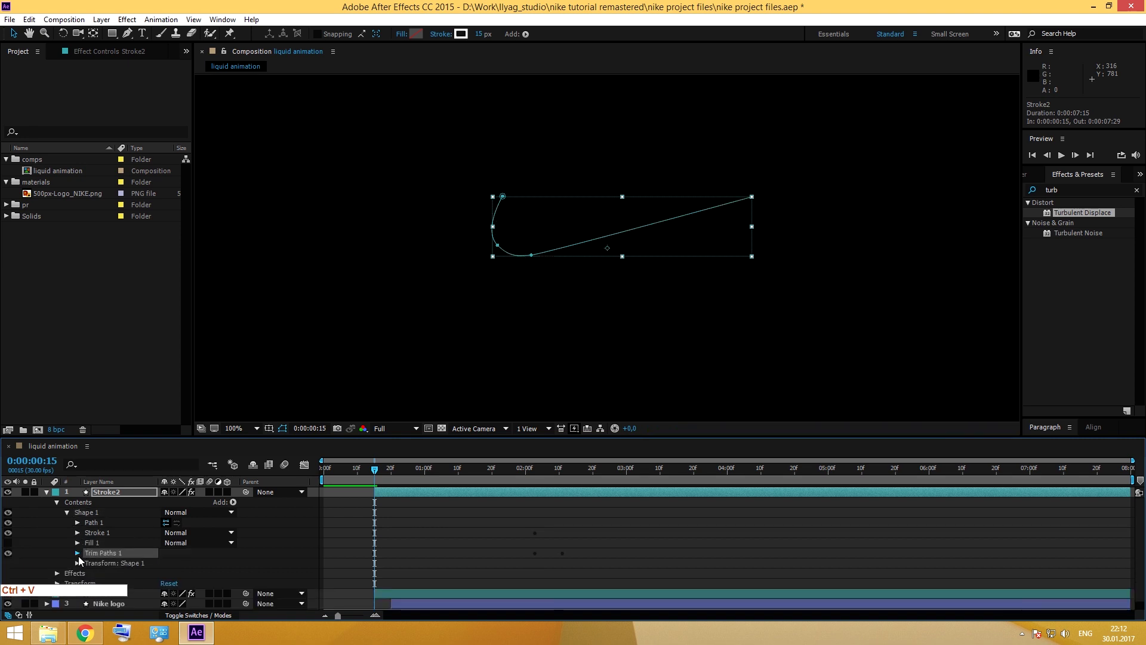
key("u")
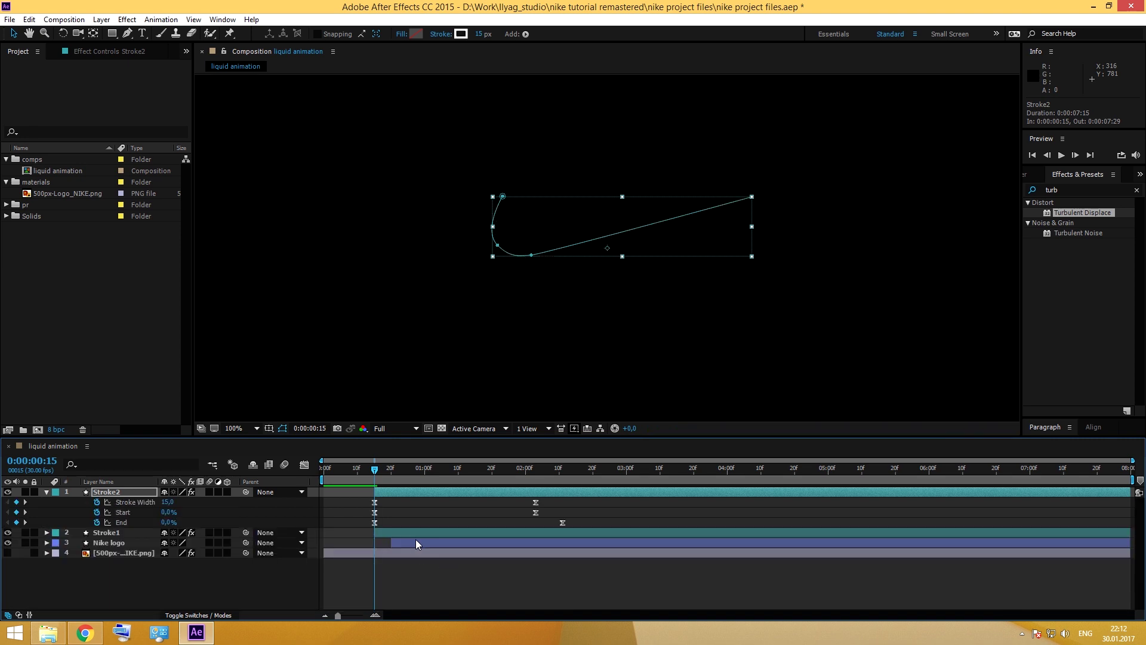
In the Graph Editor, lengthen the easing on Stroke1's trim keyframe curve.
left_click(411, 536)
key("u")
left_click_drag(591, 503, 499, 568)
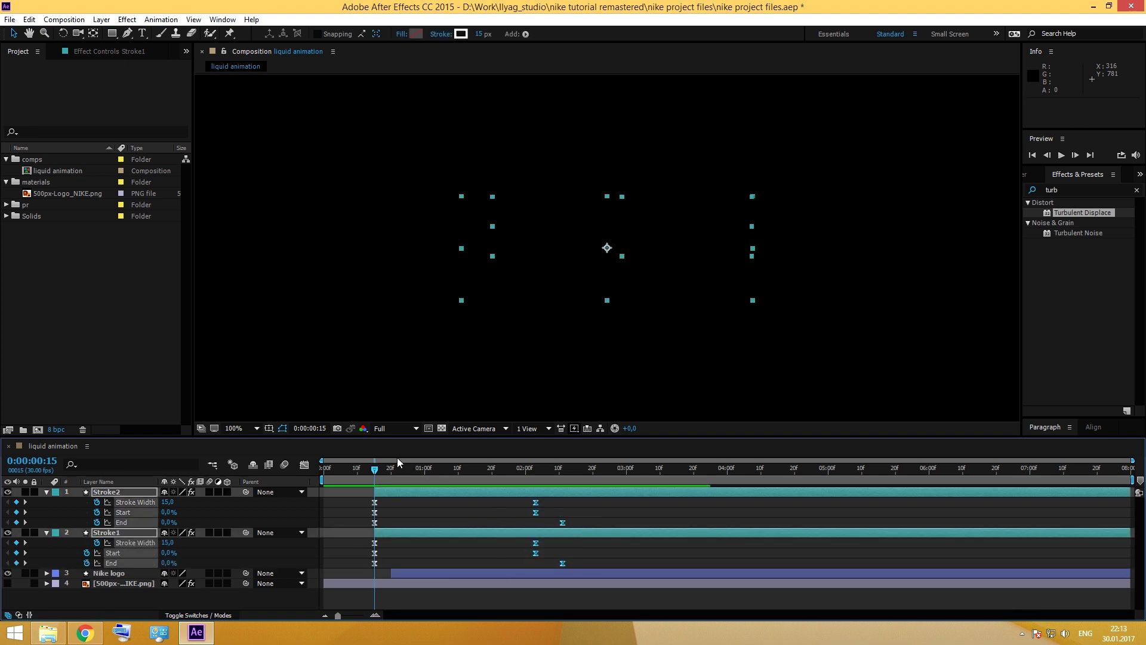
left_click(307, 467)
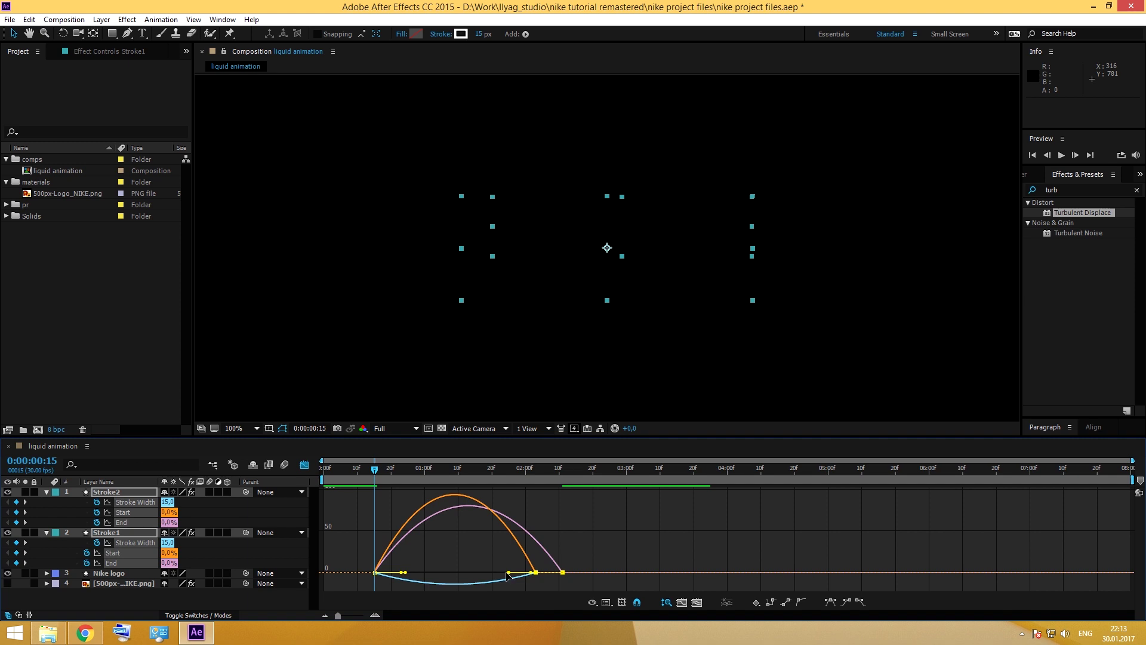
left_click_drag(507, 573, 488, 573)
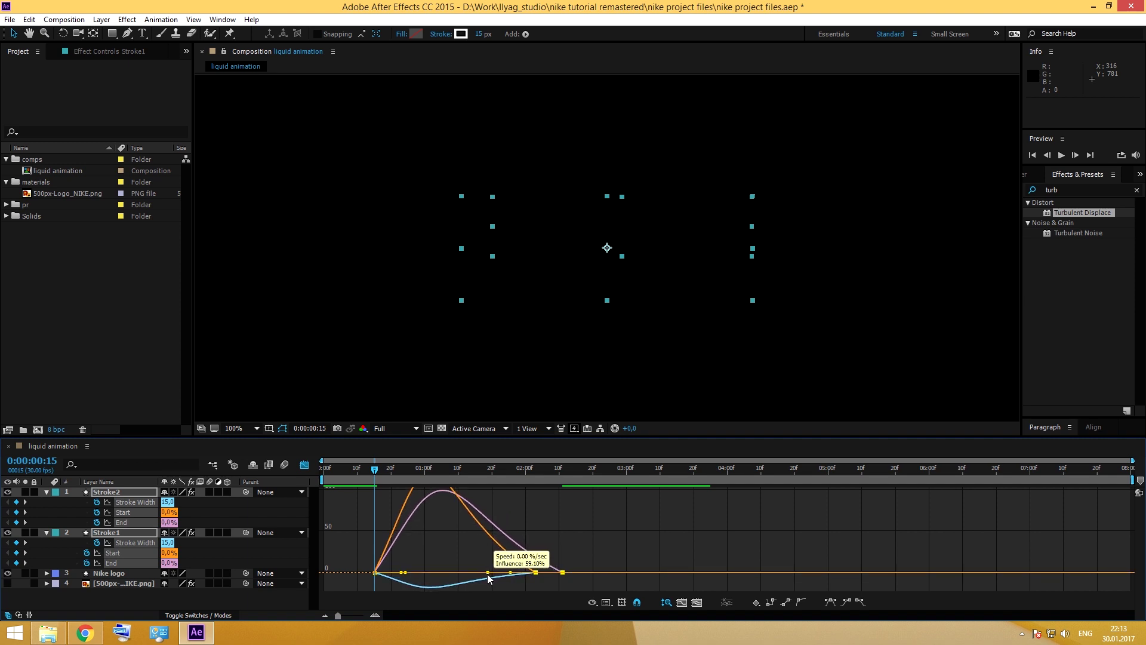
left_click(305, 468)
left_click(110, 493)
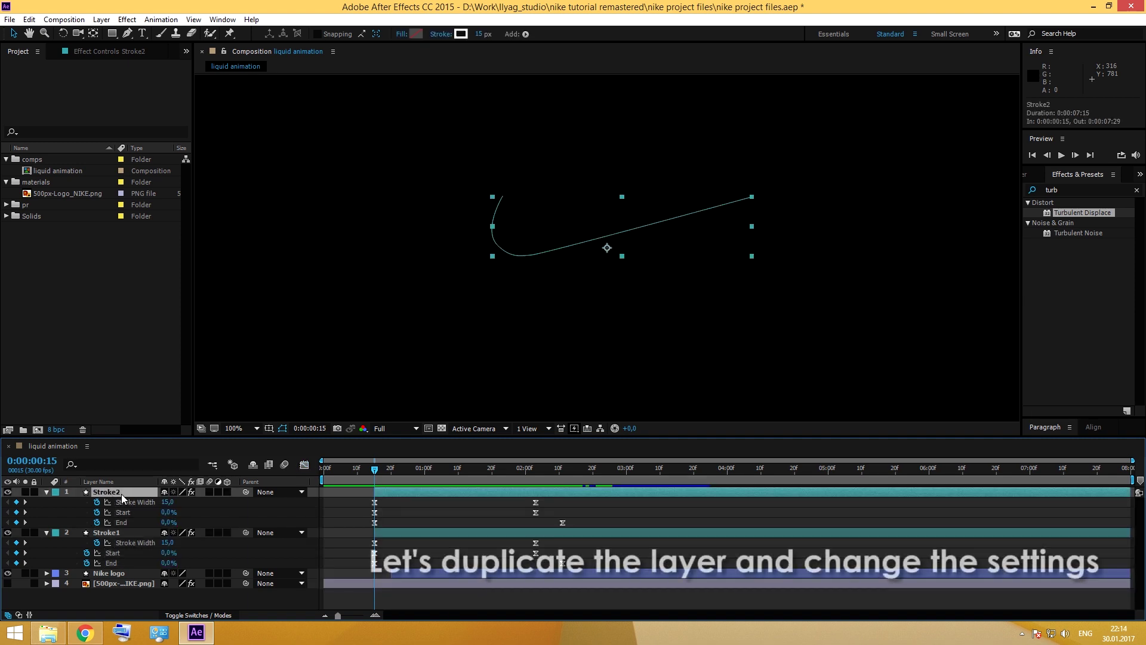
Duplicate Stroke2 into Stroke3 and show only Stroke3's animated properties.
key("ctrl+d")
left_click(47, 542)
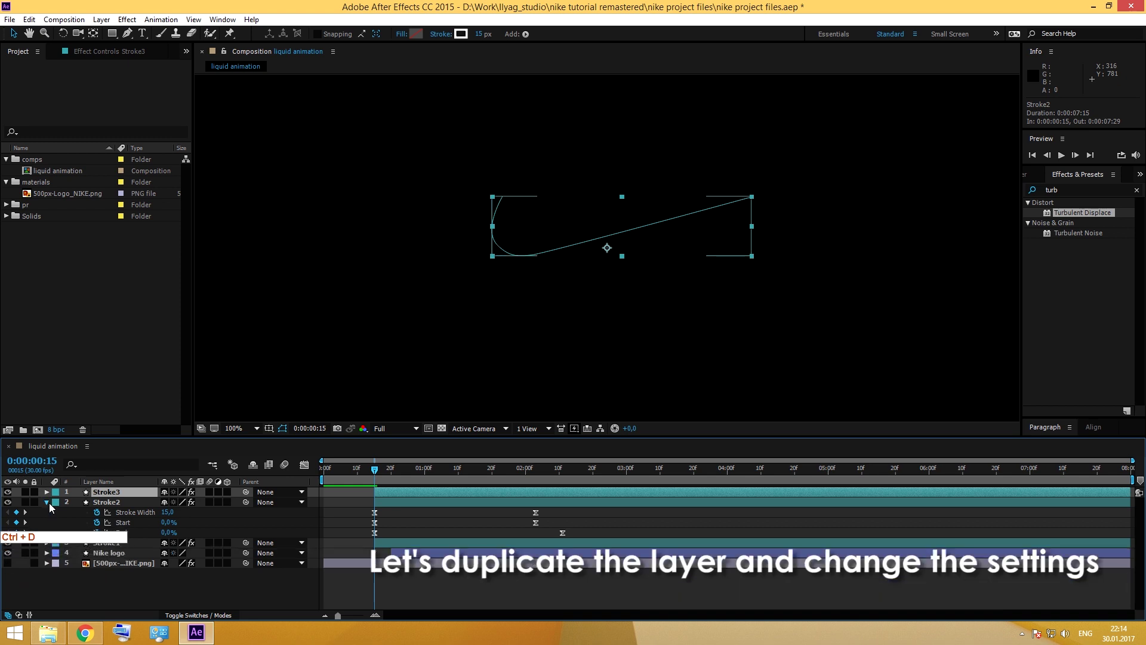
left_click(47, 502)
left_click(47, 491)
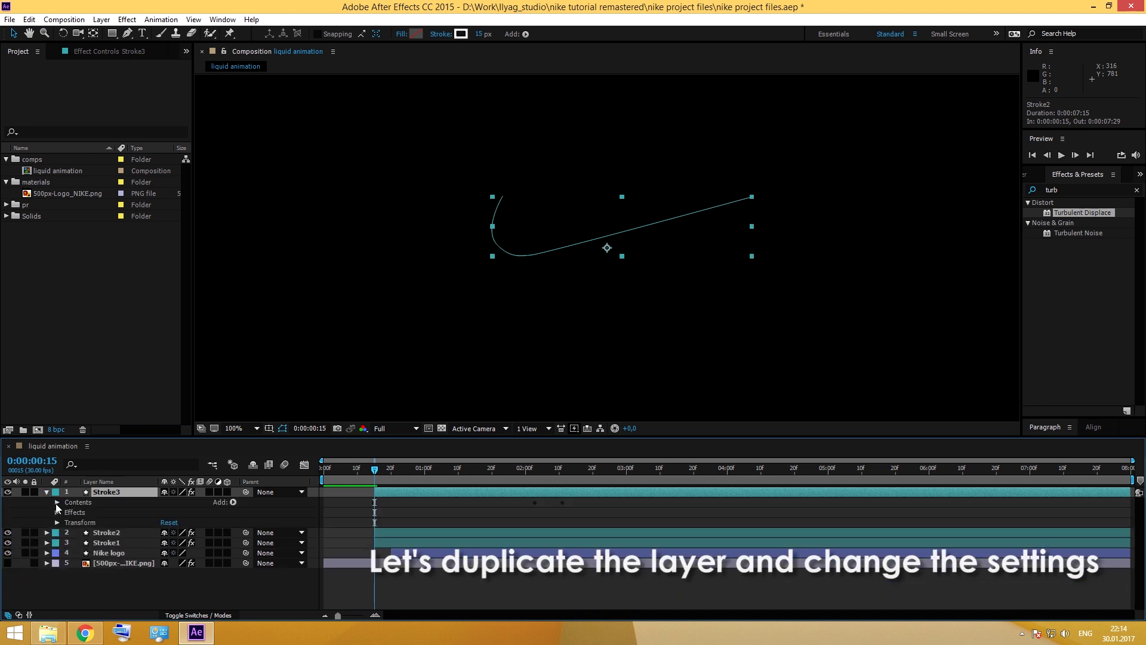
left_click(57, 502)
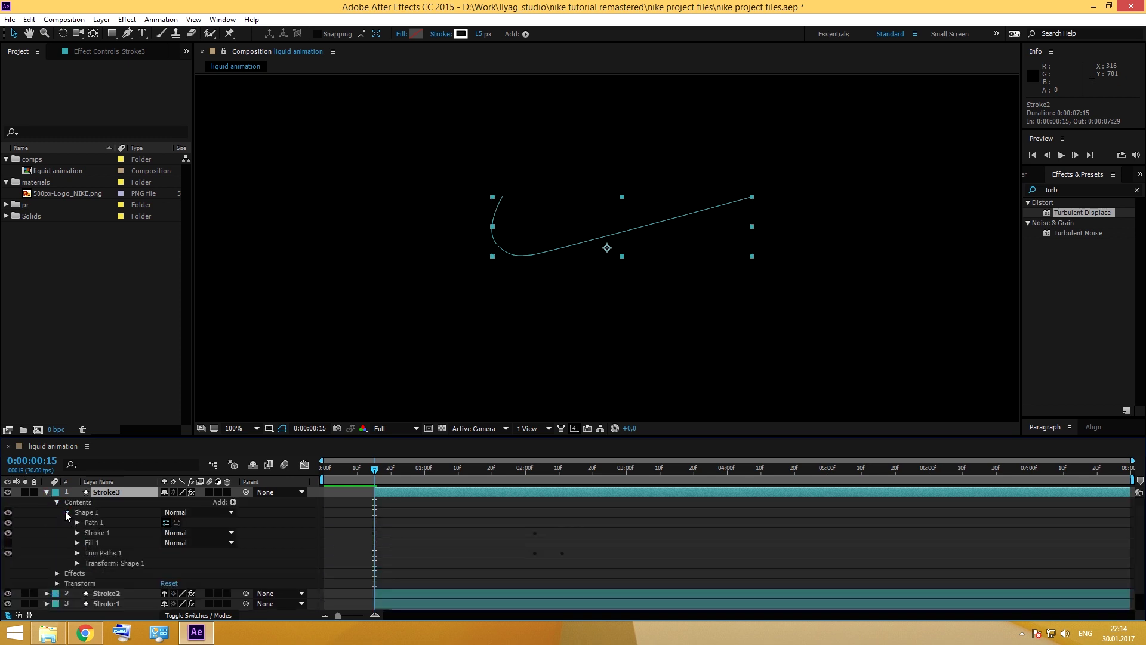
scroll(109, 596, "down", 2)
left_click(109, 593)
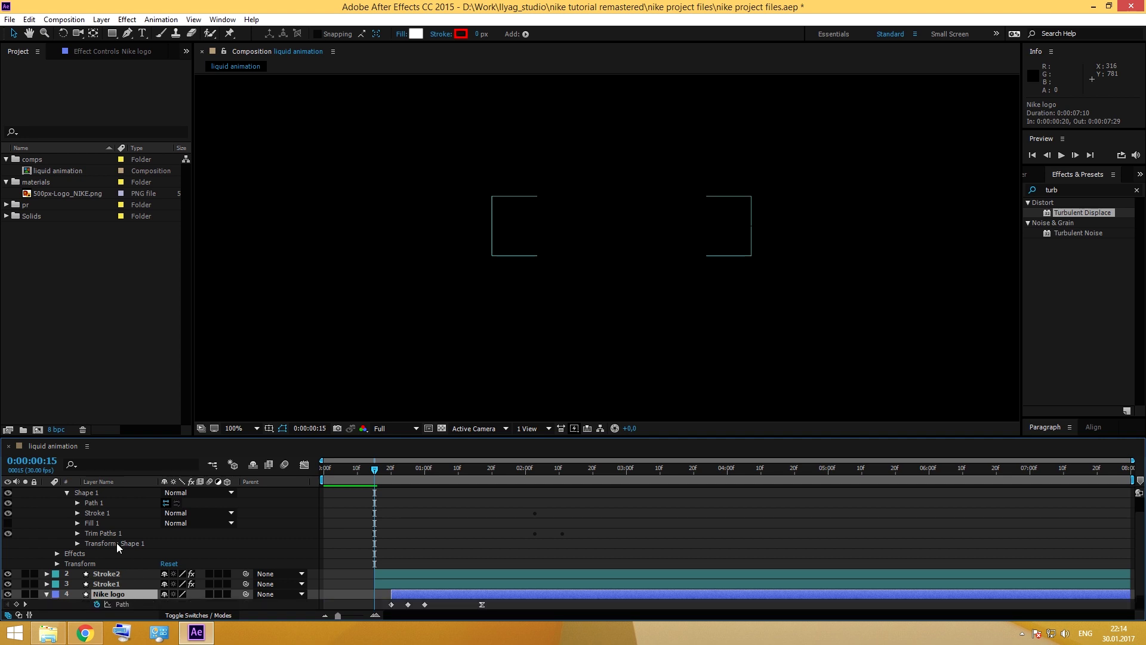
scroll(113, 525, "up", 1)
left_click(109, 492)
key("u")
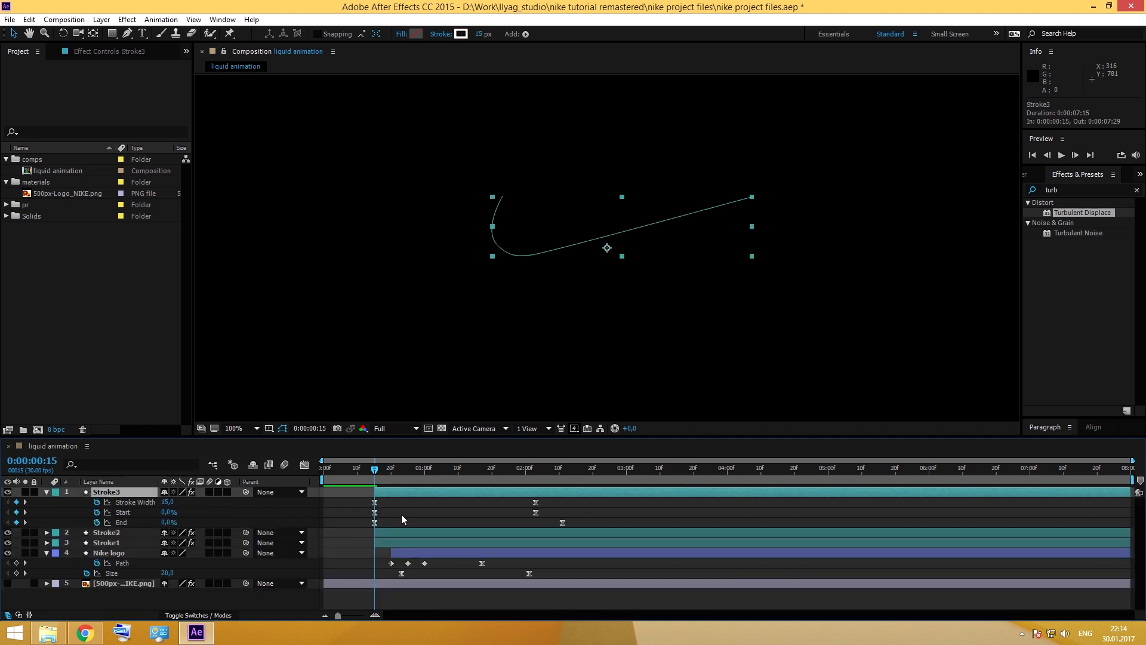
Align Stroke3's closing Width, Start and End keyframes, shift them to 0:00:02:02, then return to 0:00:01:14.
mouse_move(377, 476)
left_mouse_down()
mouse_move(408, 476)
mouse_move(361, 534)
mouse_move(408, 509)
left_mouse_up()
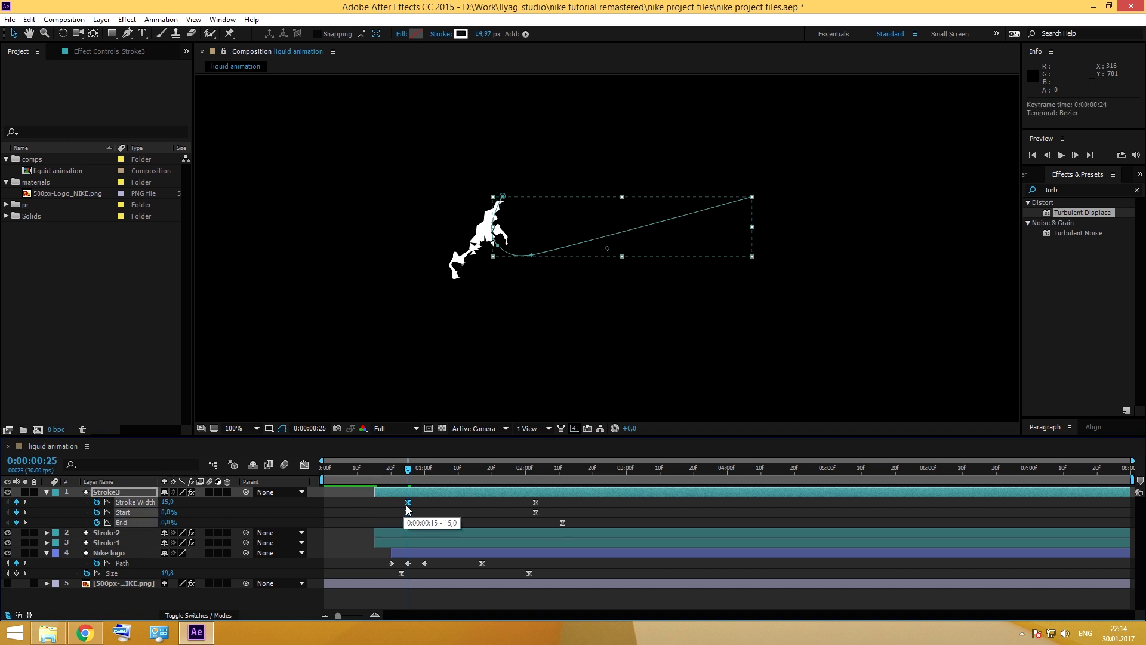
left_click_drag(531, 469, 543, 472)
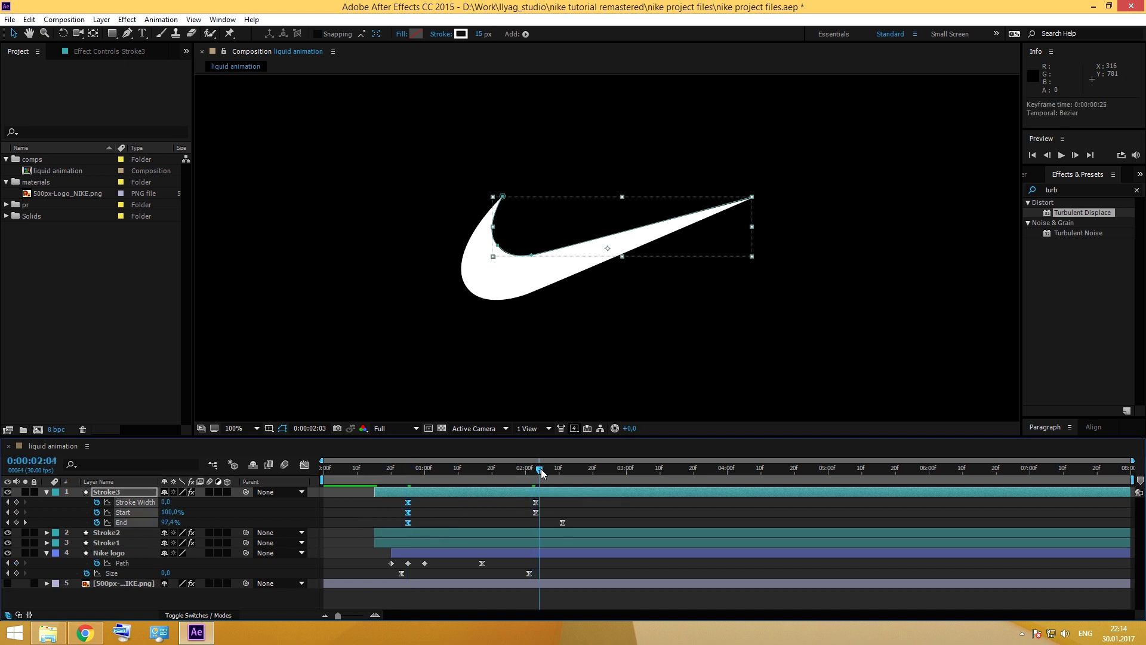
left_click_drag(562, 522, 535, 522)
left_click(535, 502, "shift")
left_click(534, 512, "shift")
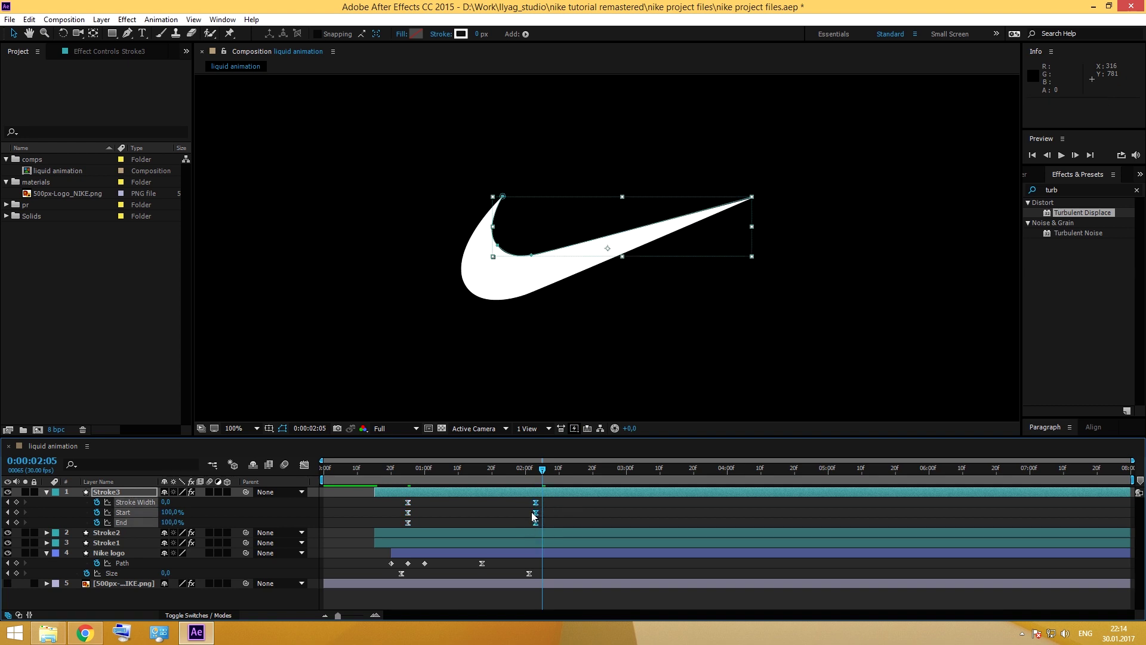
mouse_move(537, 508)
left_mouse_down()
mouse_move(398, 513)
mouse_move(427, 513)
left_mouse_up()
left_click_drag(499, 485, 472, 484)
left_click(481, 492)
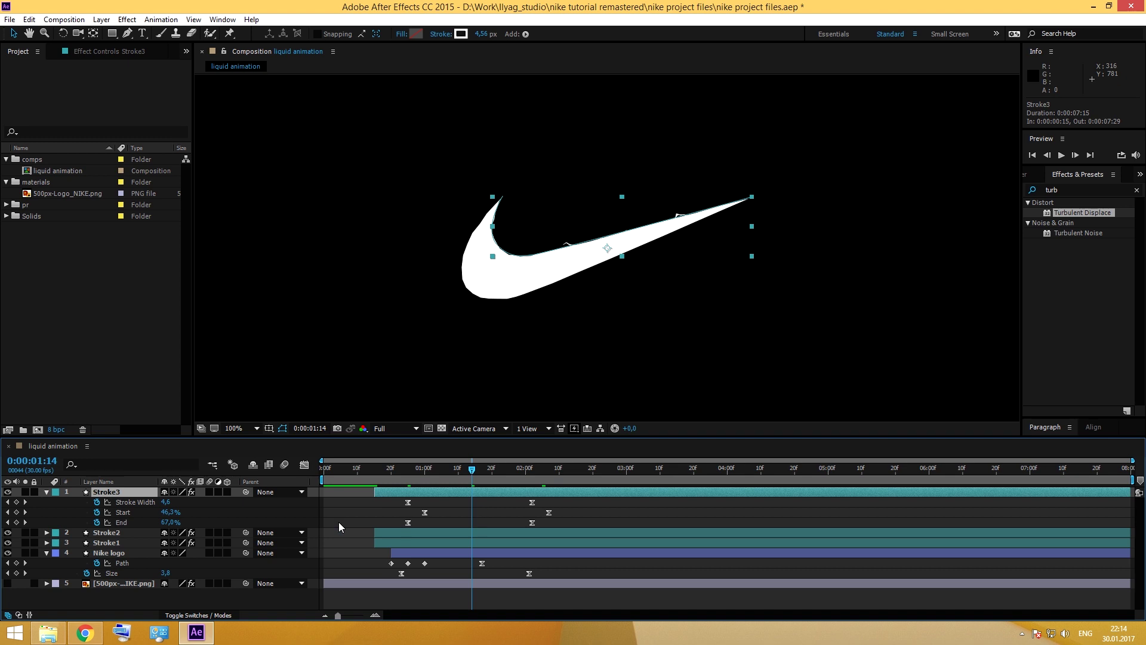
Set Stroke3's turbulence Size to 15, scale the layer to 92%, and nudge it up-left.
key("F3")
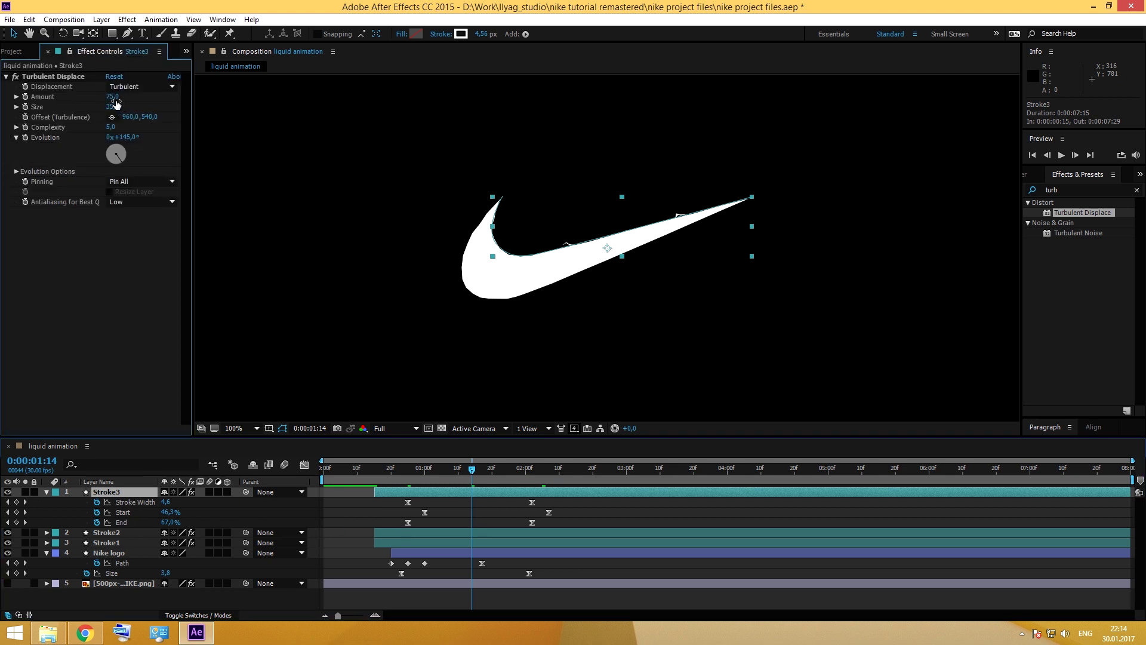
left_click(120, 106)
type("15")
key("Return")
key("s")
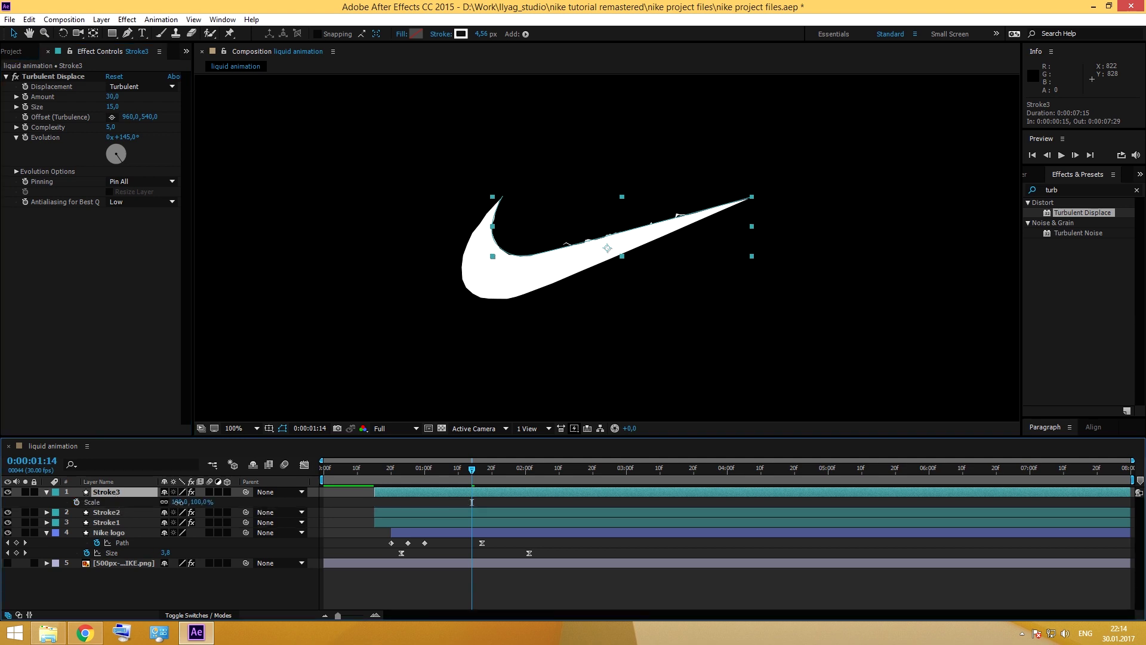
left_click_drag(177, 502, 172, 502)
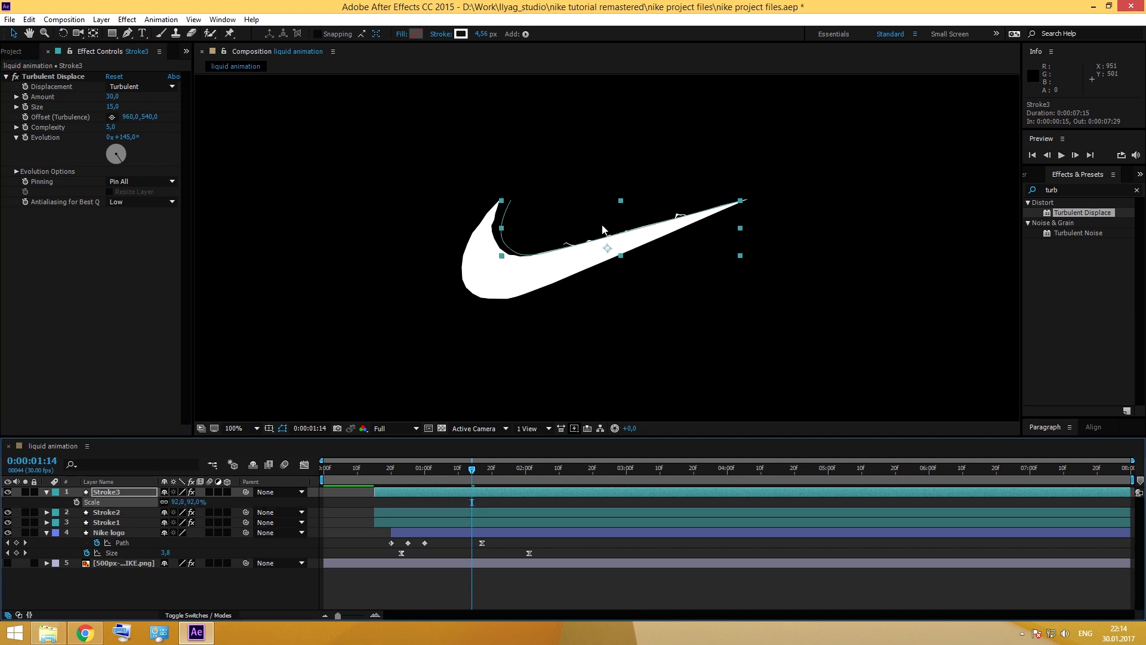
left_click_drag(603, 230, 583, 212)
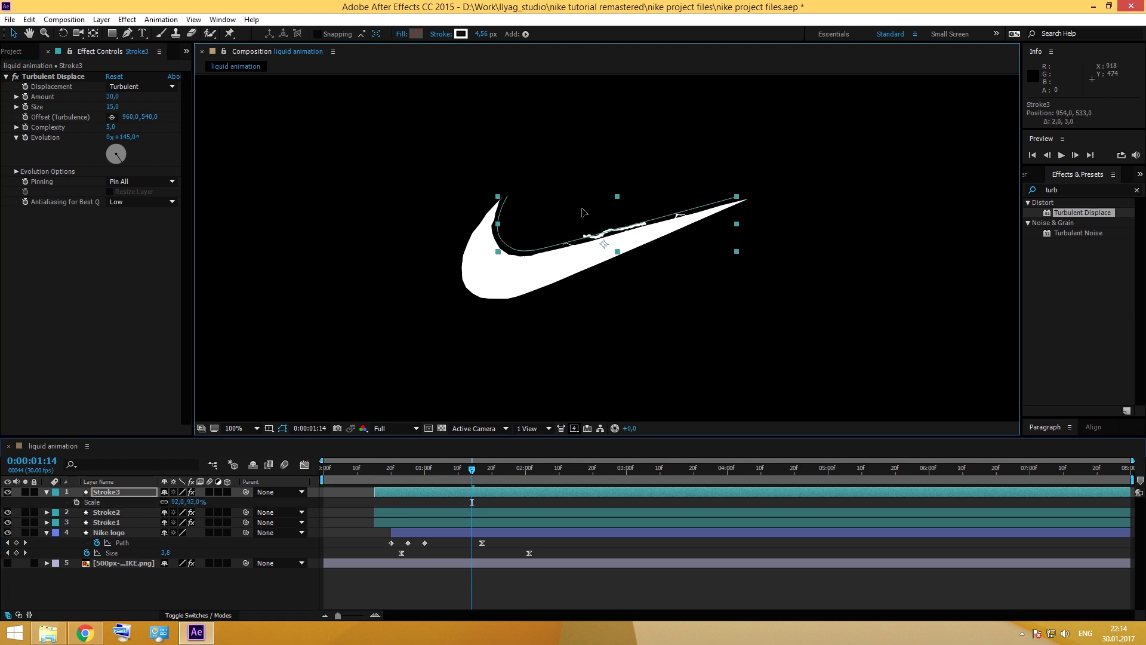
Switch Stroke3's Stroke 1 Line Cap to Round Cap and preview the animation.
left_click(46, 492)
left_click(46, 492)
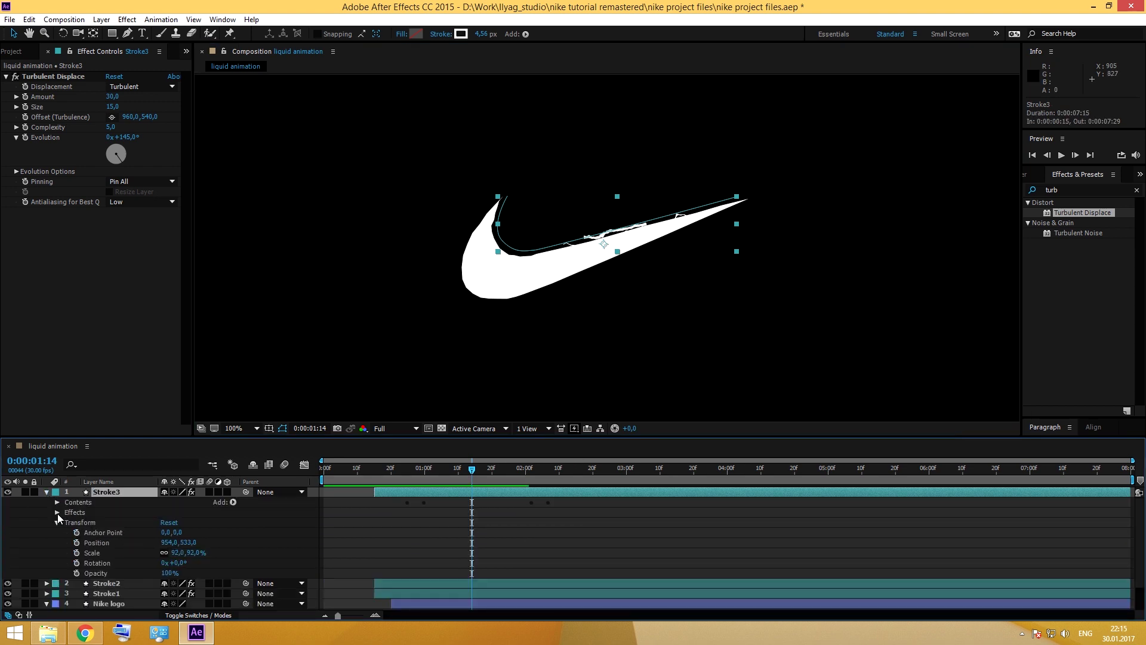
left_click(57, 502)
left_click(67, 512)
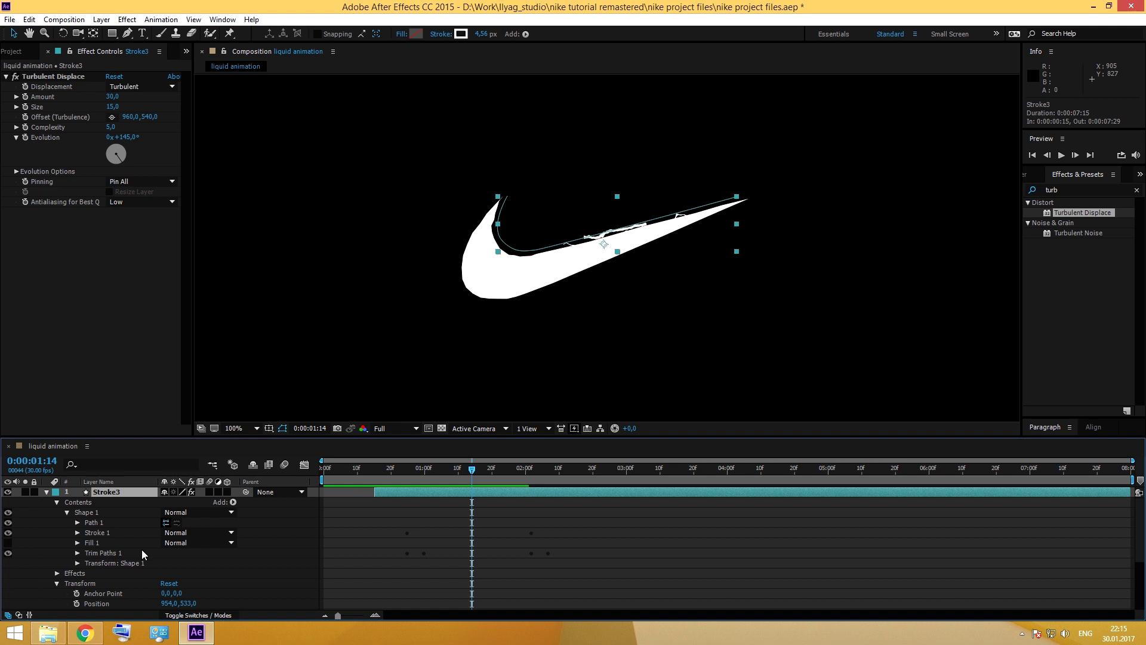
left_click(77, 533)
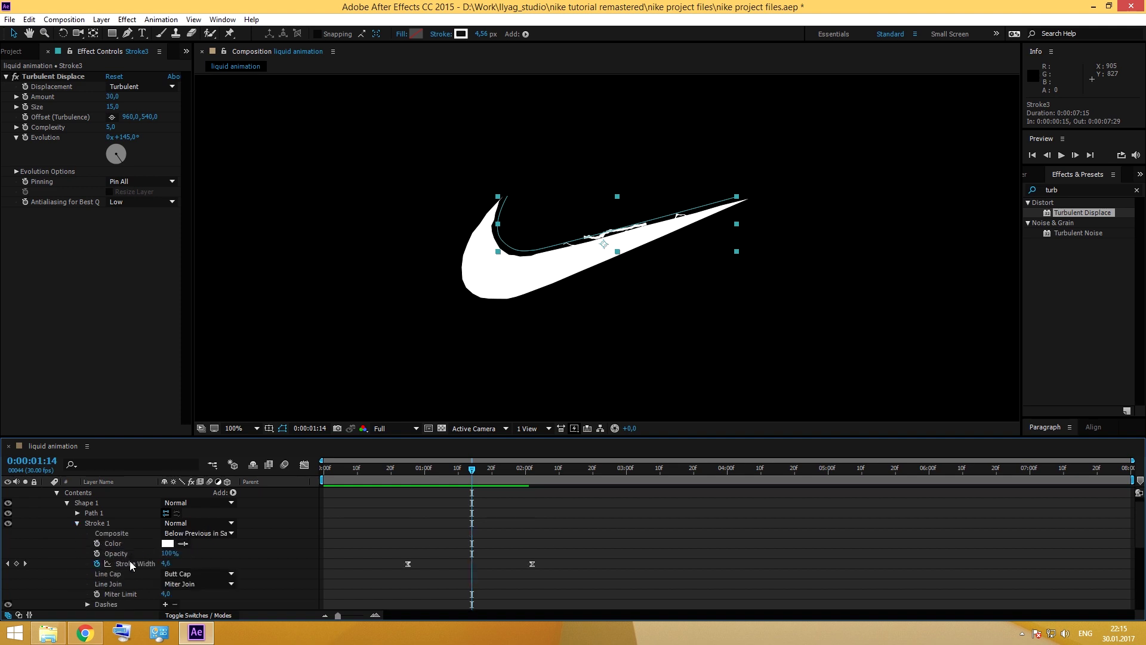
left_click(194, 573)
left_click(223, 549)
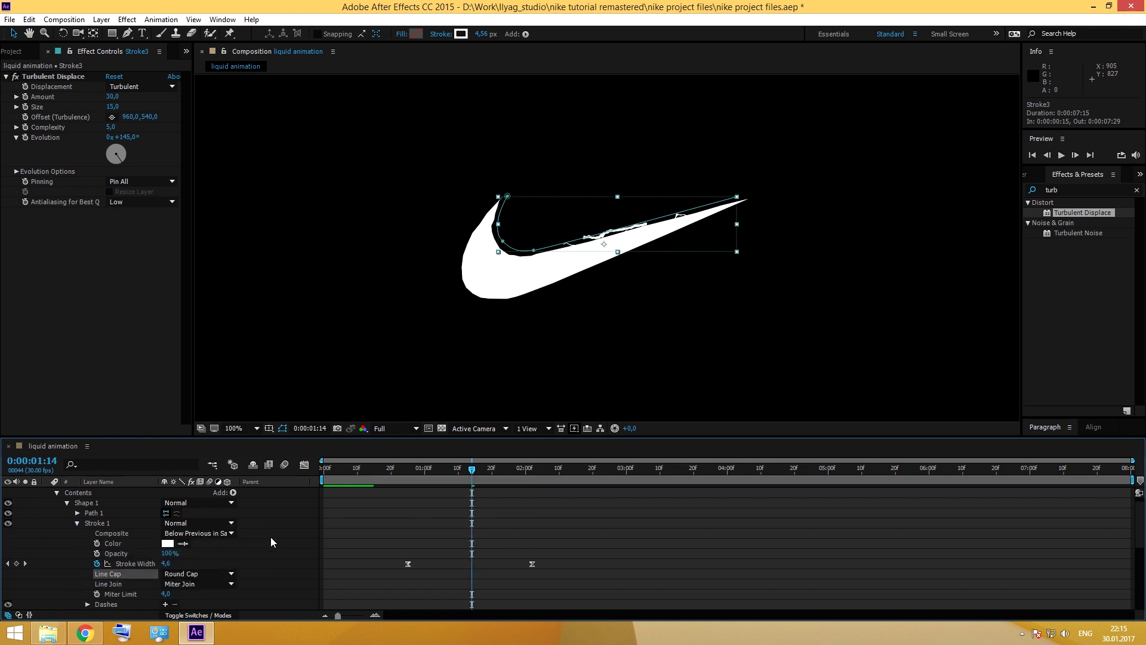
scroll(45, 505, "up", 1)
left_click(47, 492)
key("space")
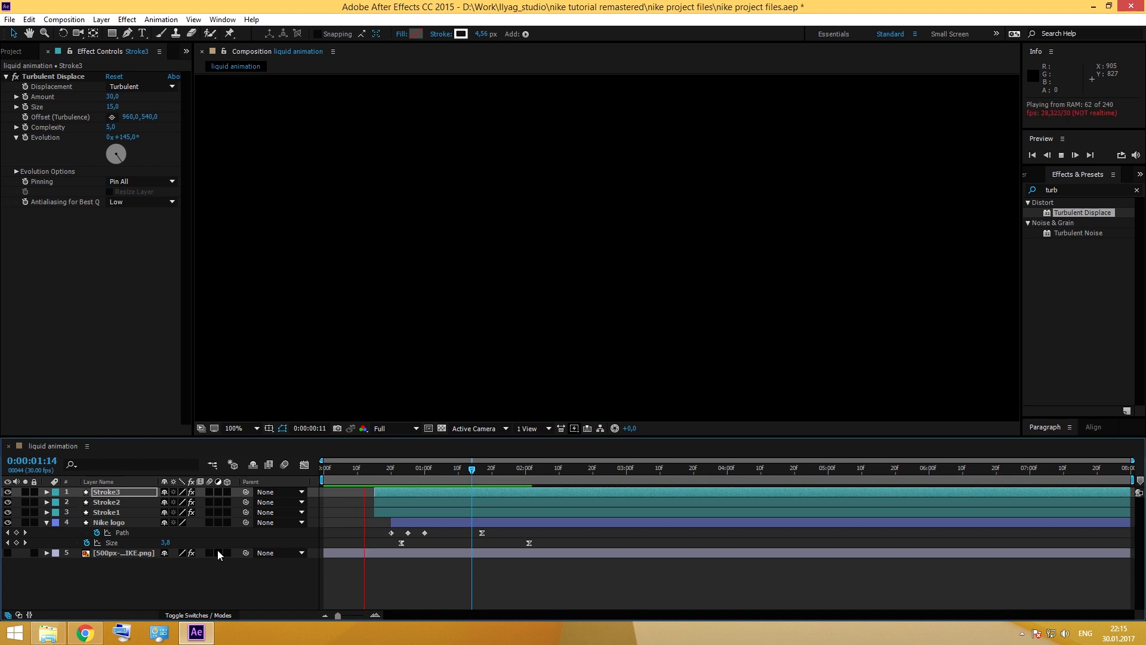
Duplicate Stroke3 into a new Stroke4 layer and set its Scale to 120%.
key("space")
left_click(46, 522)
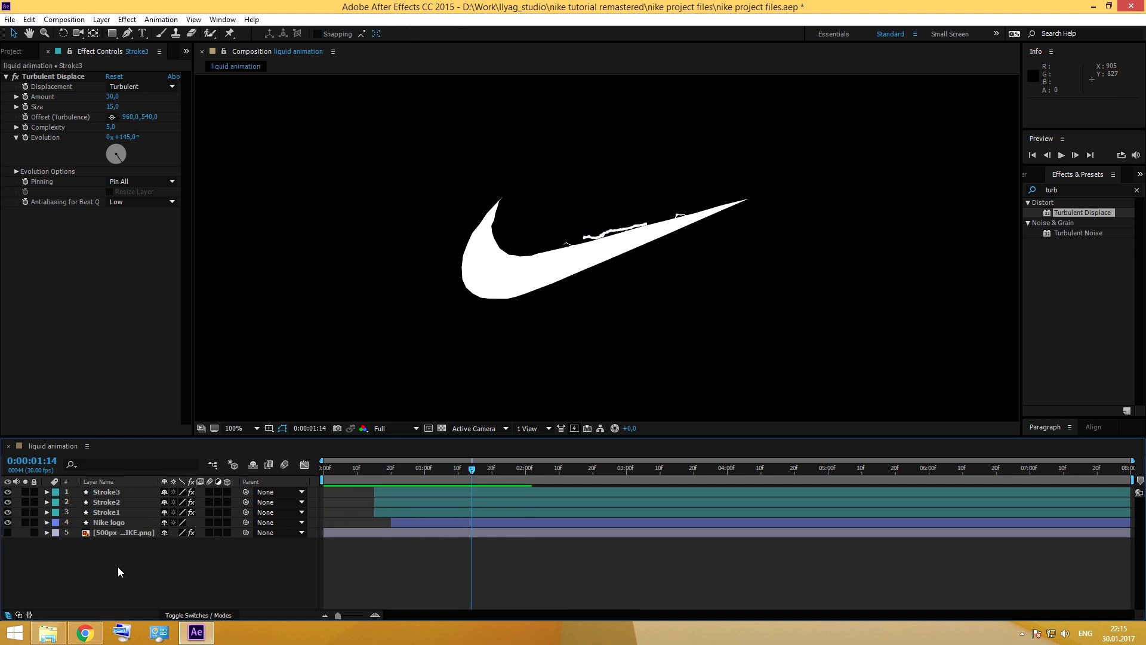
left_click(105, 496)
key("ctrl+d")
key("s")
left_click(181, 502)
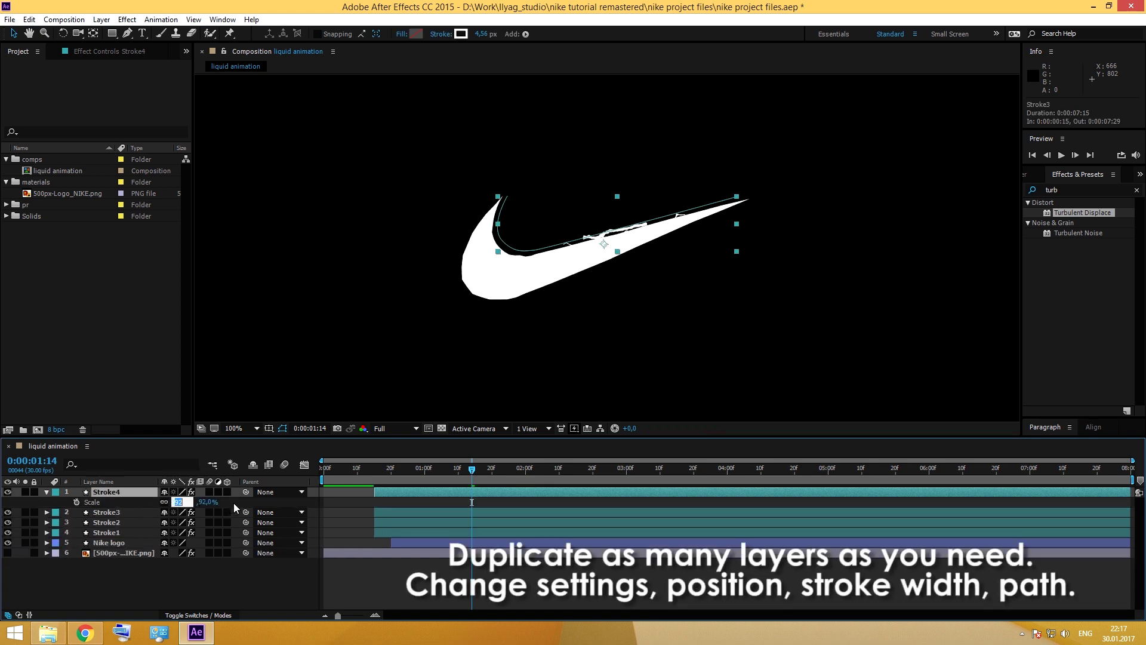
type("120")
key("Return")
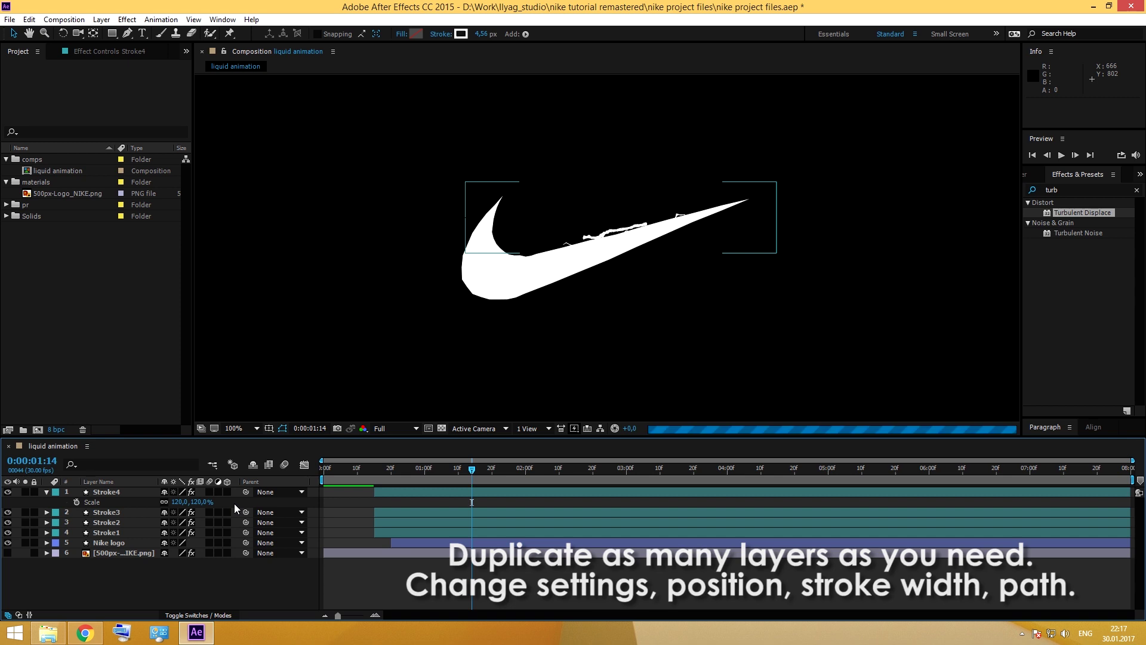
Move Stroke4 down-left and pull its top path point up to the swoosh's tip.
left_click(126, 492)
left_click_drag(533, 212, 521, 268)
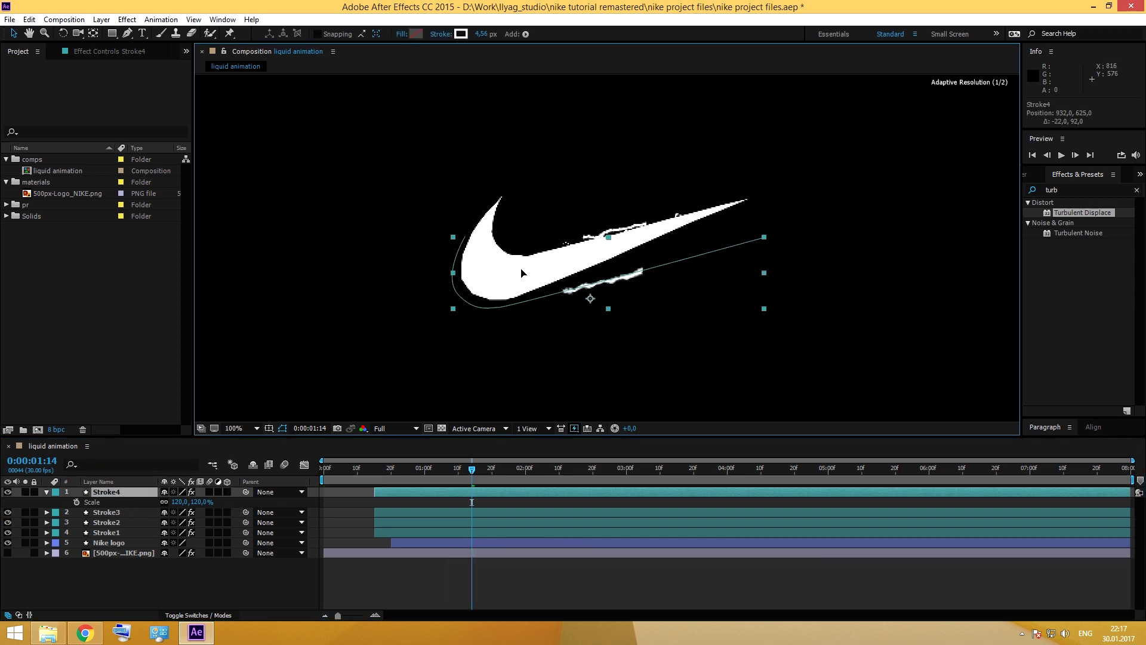
left_click(127, 33)
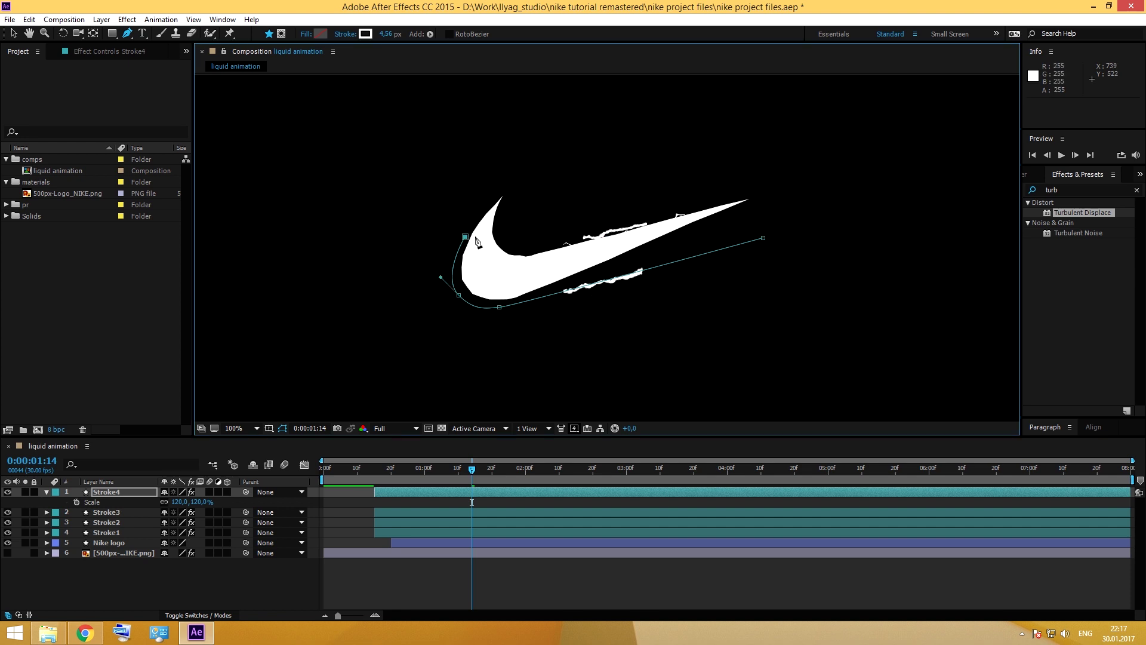
left_click_drag(465, 237, 492, 193)
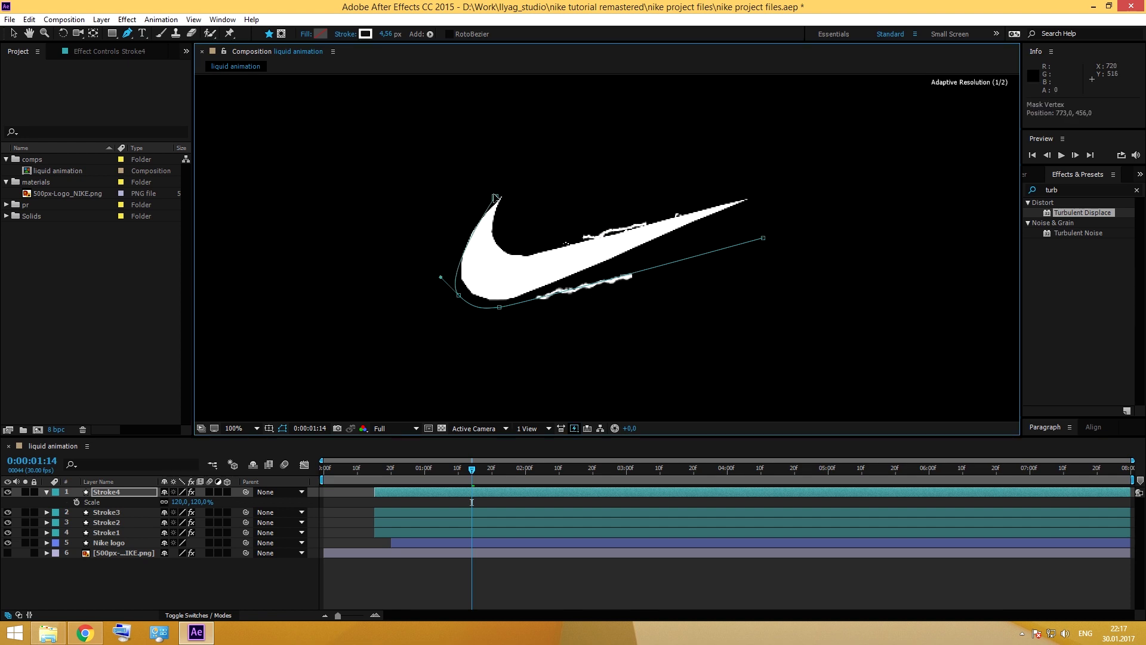
mouse_move(441, 277)
left_mouse_down()
mouse_move(485, 311)
mouse_move(448, 274)
left_mouse_up()
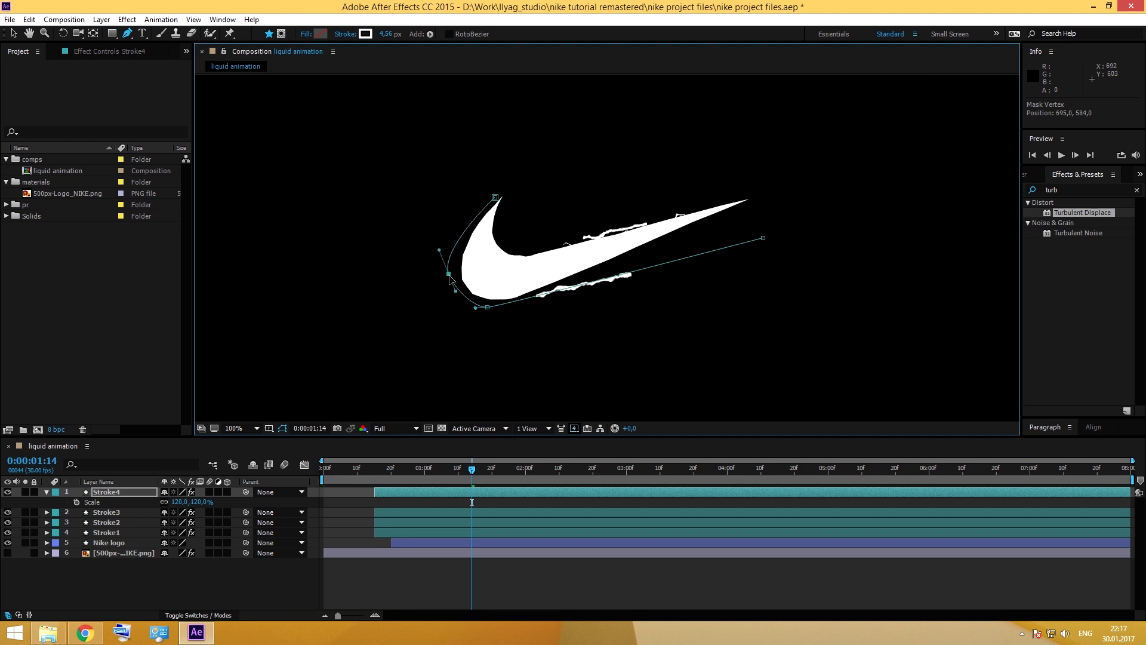
left_click_drag(495, 196, 495, 192)
Adjust the path's bottom point and right end to hug the swoosh's outer lower curve.
left_click(487, 307)
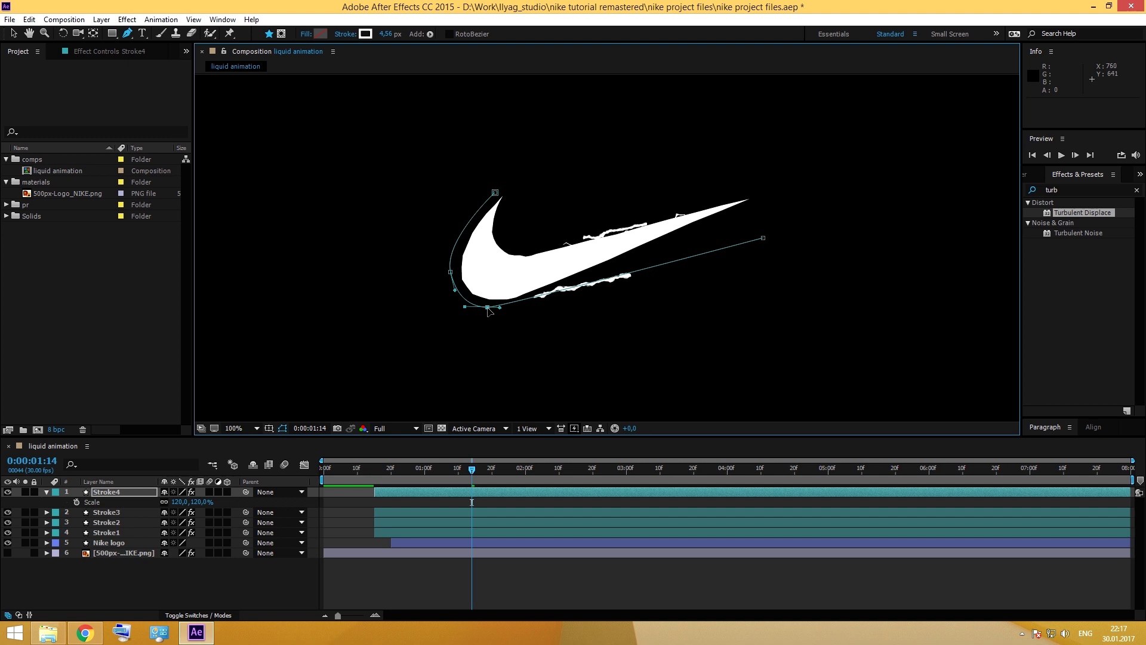
left_click_drag(763, 238, 749, 206)
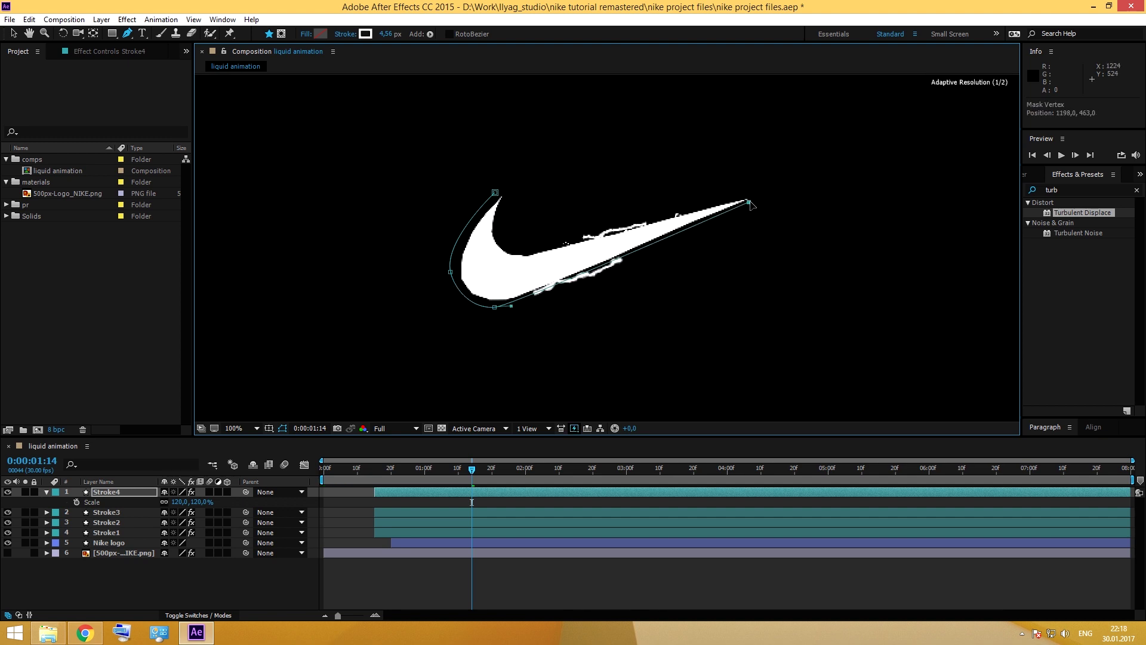
left_click_drag(495, 307, 469, 312)
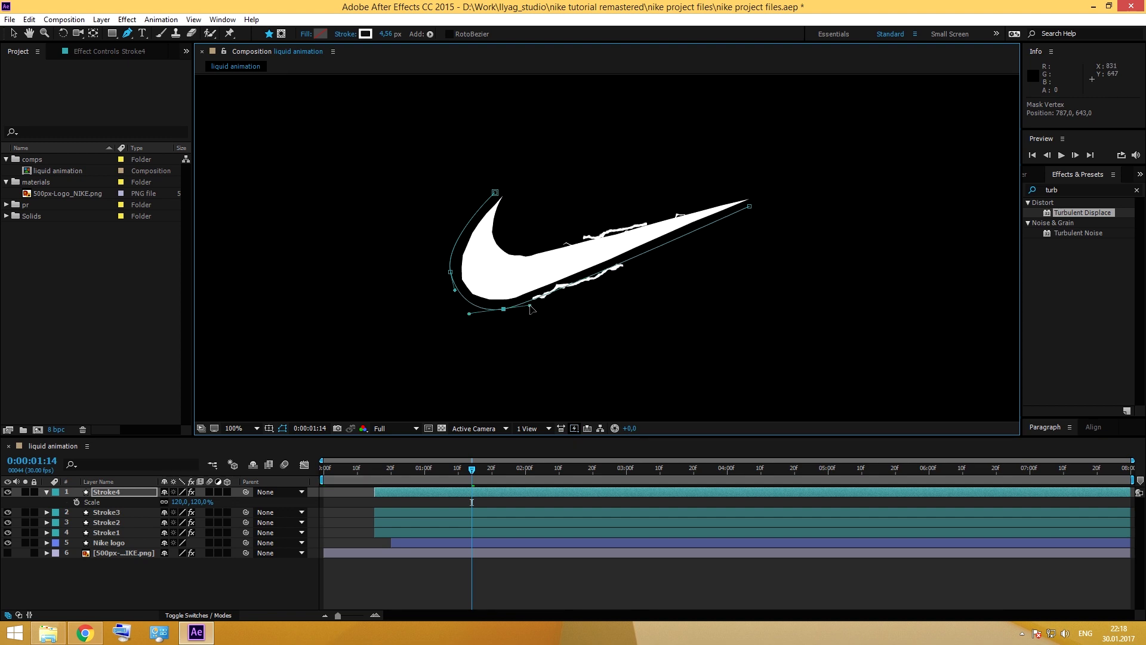
left_click_drag(513, 309, 515, 307)
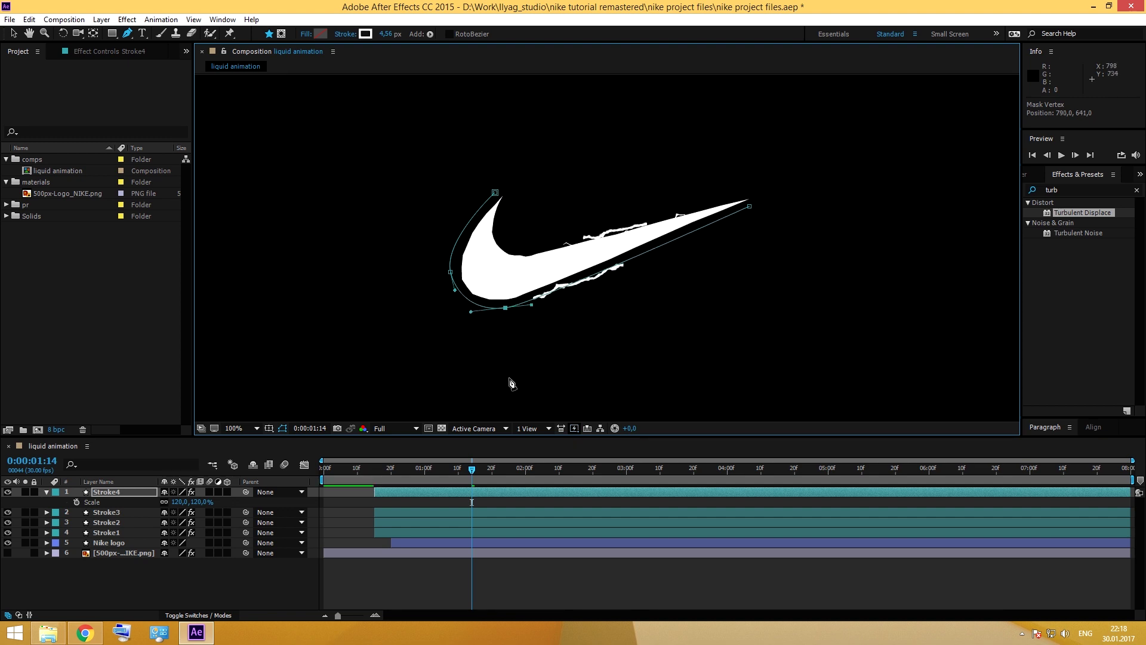
left_click(508, 595)
Raise Stroke4's Turbulent Displace Amount to 57 and Size to 50, then scrub back in time.
left_click(115, 496)
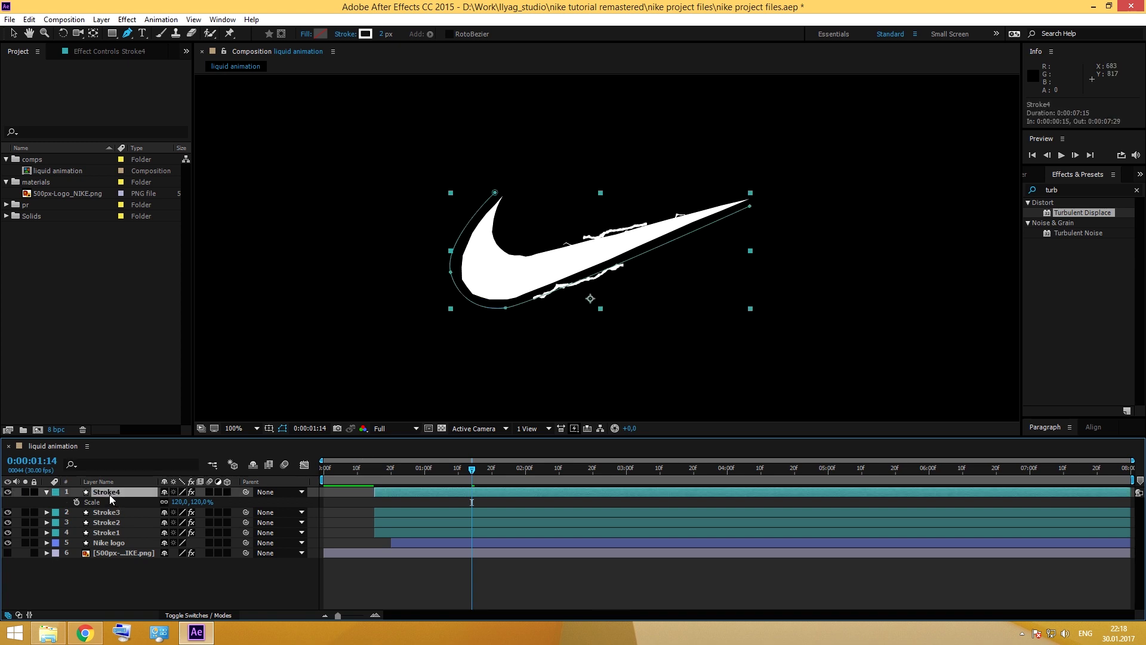
left_click(103, 51)
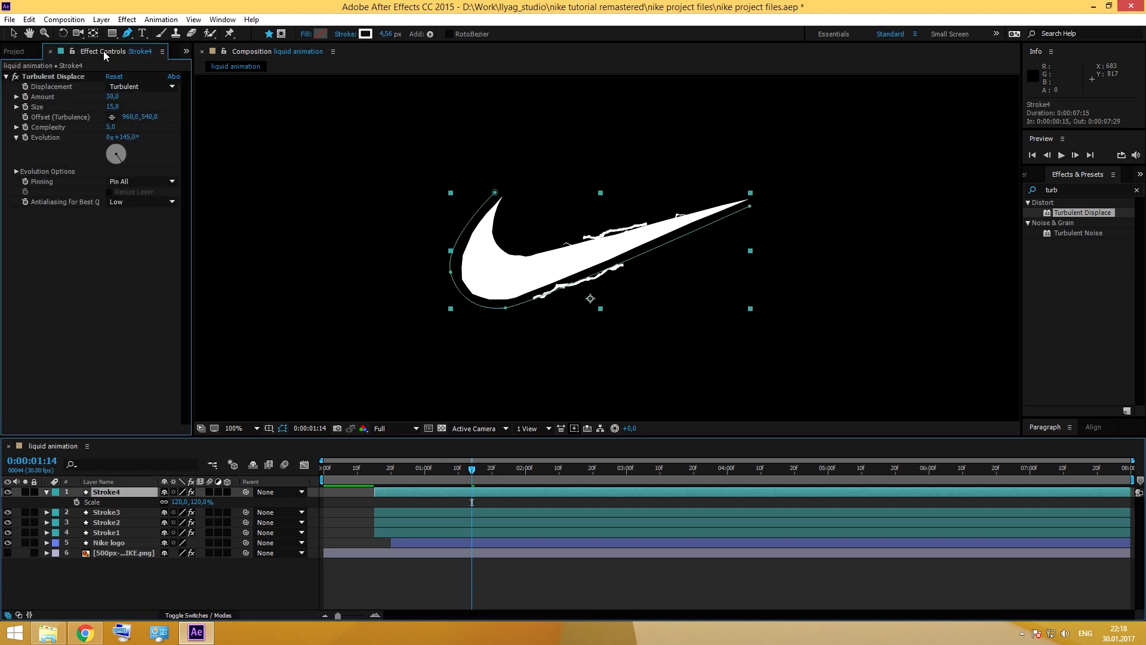
left_click(115, 96)
left_click_drag(113, 106, 152, 106)
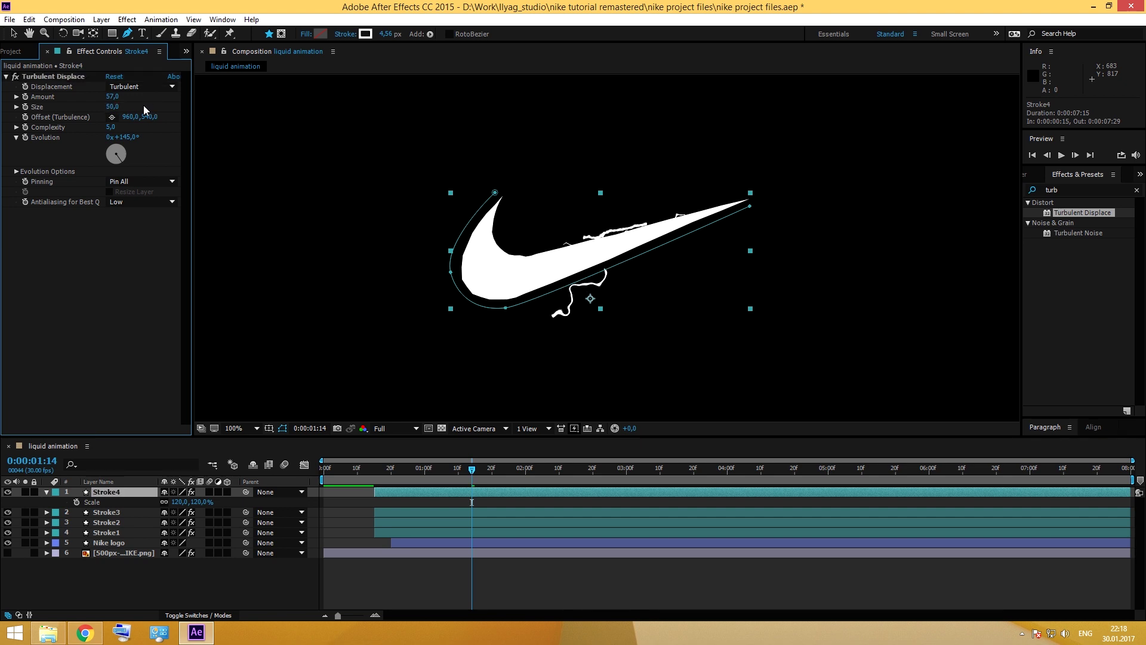
left_click_drag(469, 472, 441, 475)
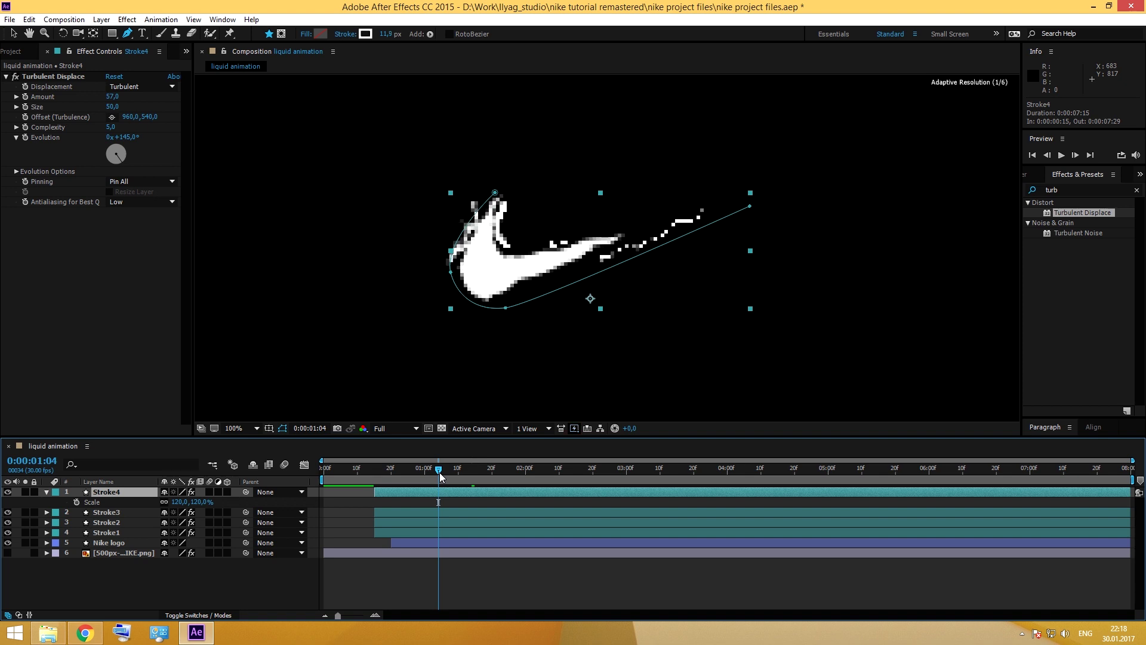
Reveal the Stroke4, Stroke3 and Stroke2 keyframes and shift the Stroke4/Stroke3 keyframes earlier.
key("u")
left_click(413, 533)
key("u")
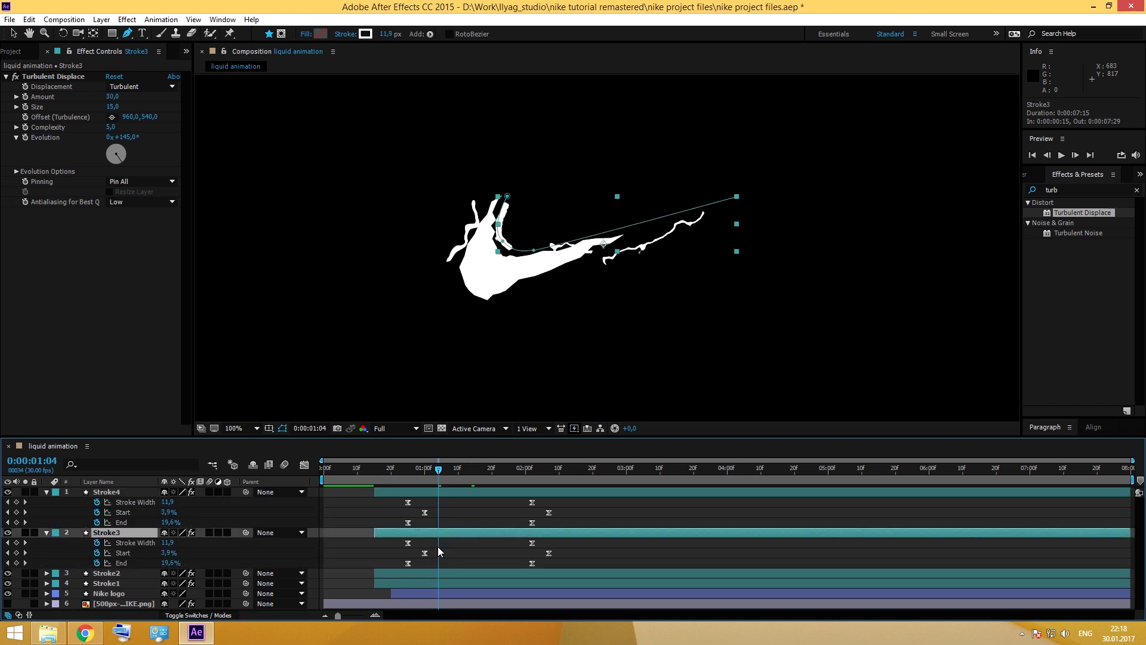
key("ctrl+Down")
key("u")
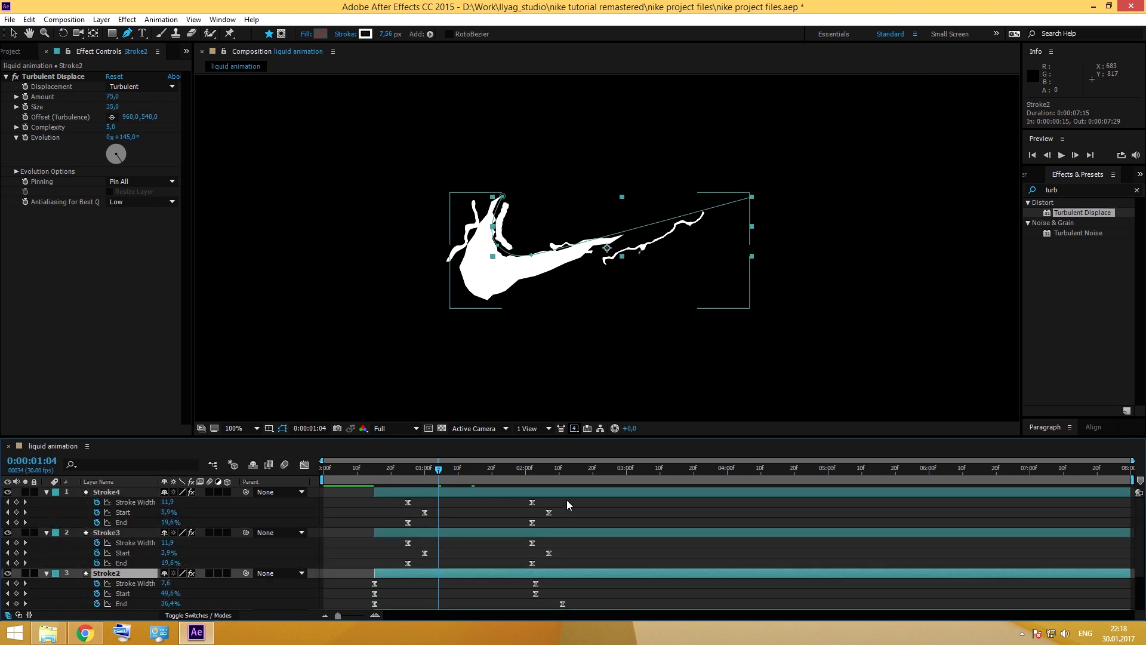
left_click_drag(567, 499, 521, 566)
left_click_drag(530, 502, 483, 502)
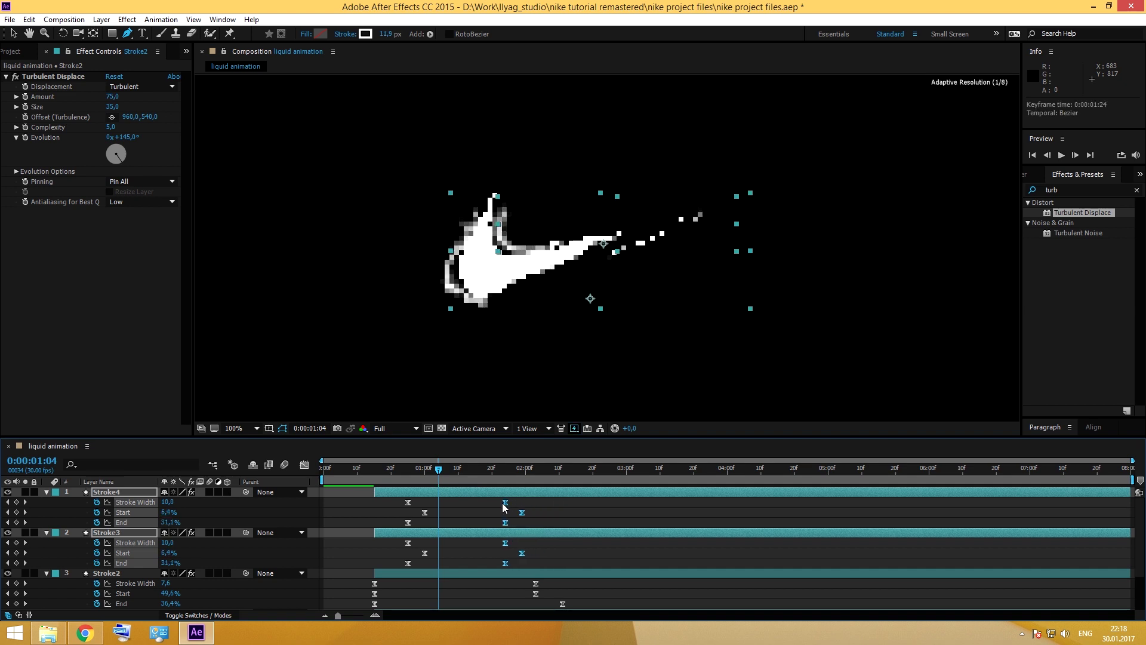
mouse_move(395, 468)
left_mouse_down()
mouse_move(380, 470)
mouse_move(391, 469)
left_mouse_up()
Fine-tune Stroke4 and Stroke3 start times, preview, and reduce Stroke4's turbulence Size to 40.
left_click(440, 510)
left_click_drag(460, 491, 444, 493)
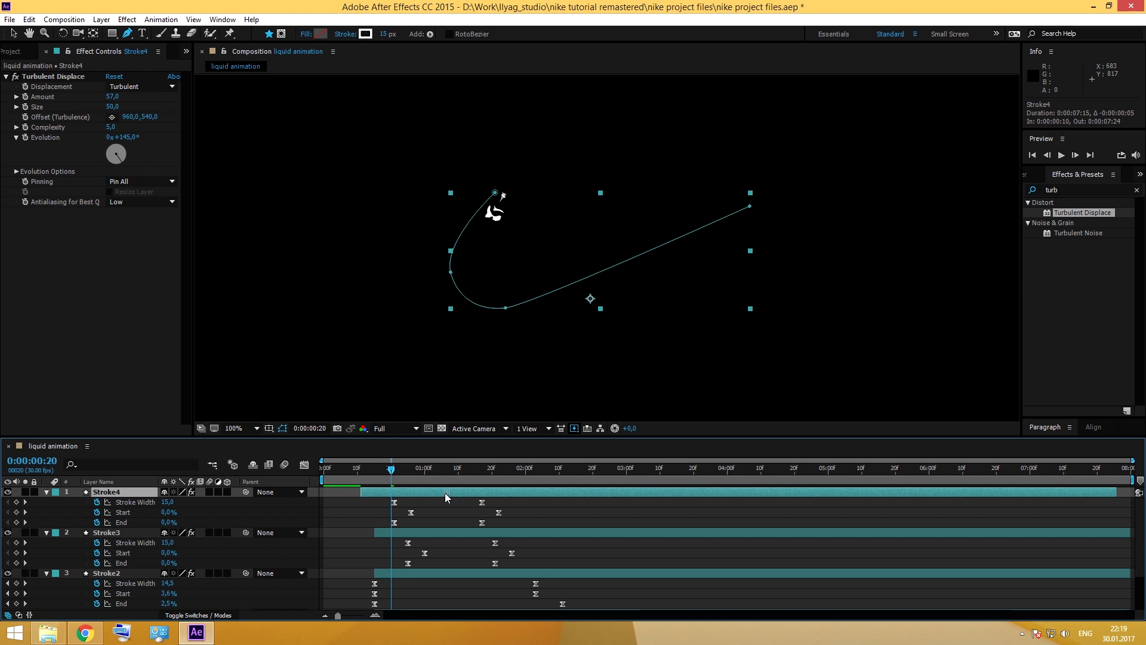
left_click_drag(442, 532, 455, 532)
key("space")
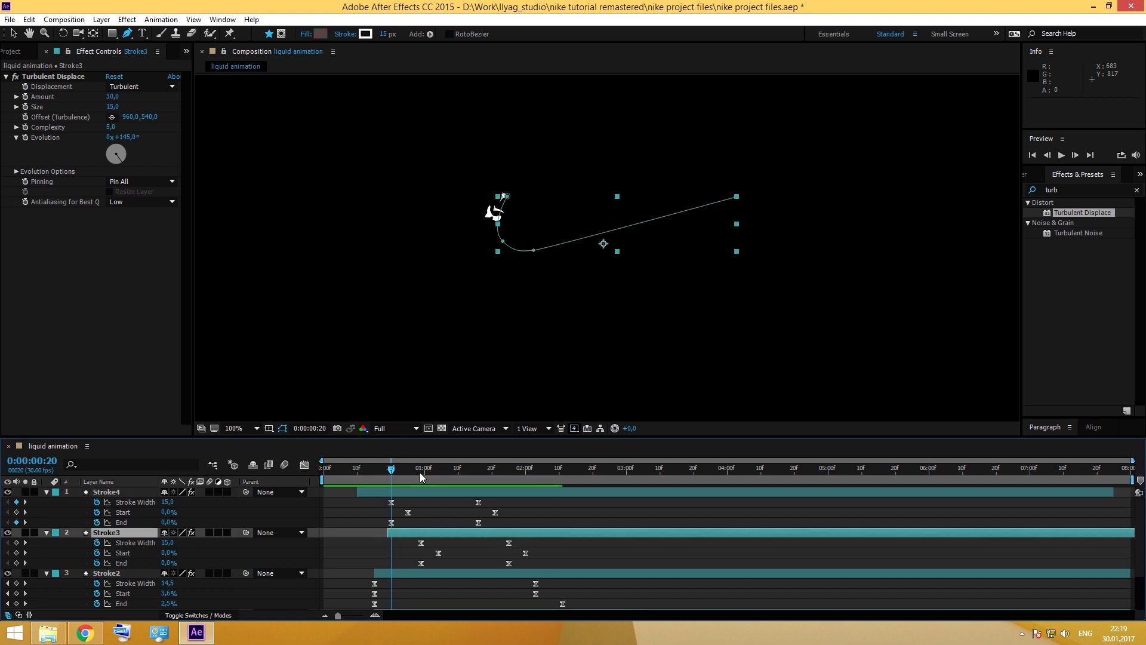
left_click_drag(427, 491, 433, 491)
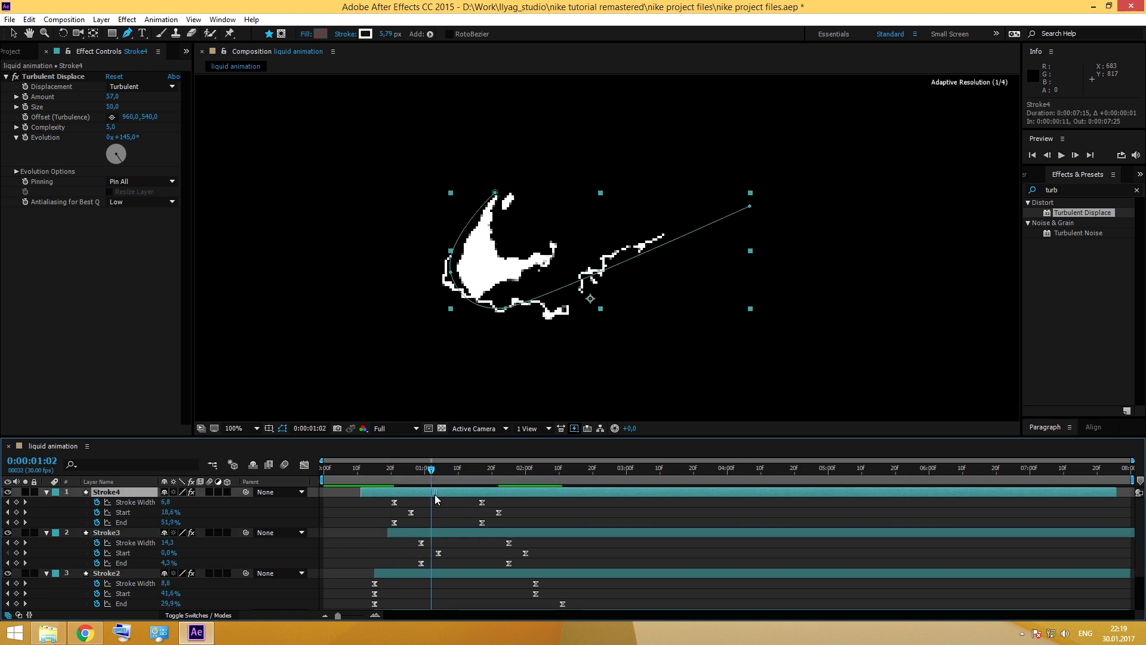
left_click(116, 108)
left_click_drag(111, 108, 105, 108)
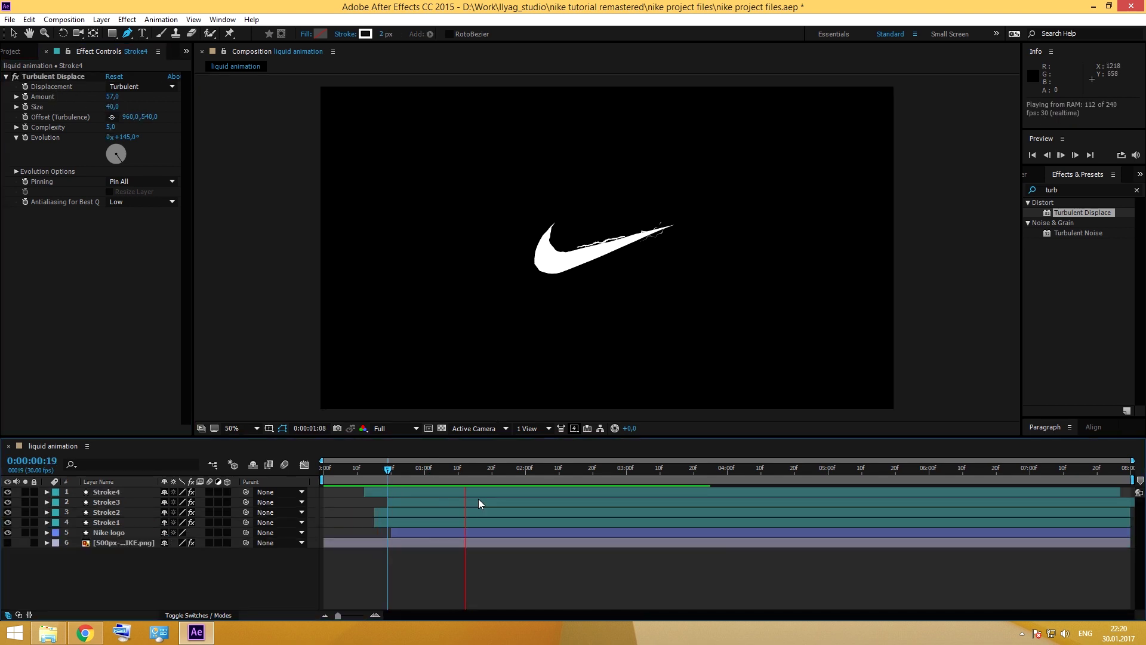
Stop playback, scrub to the finished swoosh at 1:28, show the Project panel, return to frame 25.
key("space")
left_click_drag(388, 474, 450, 475)
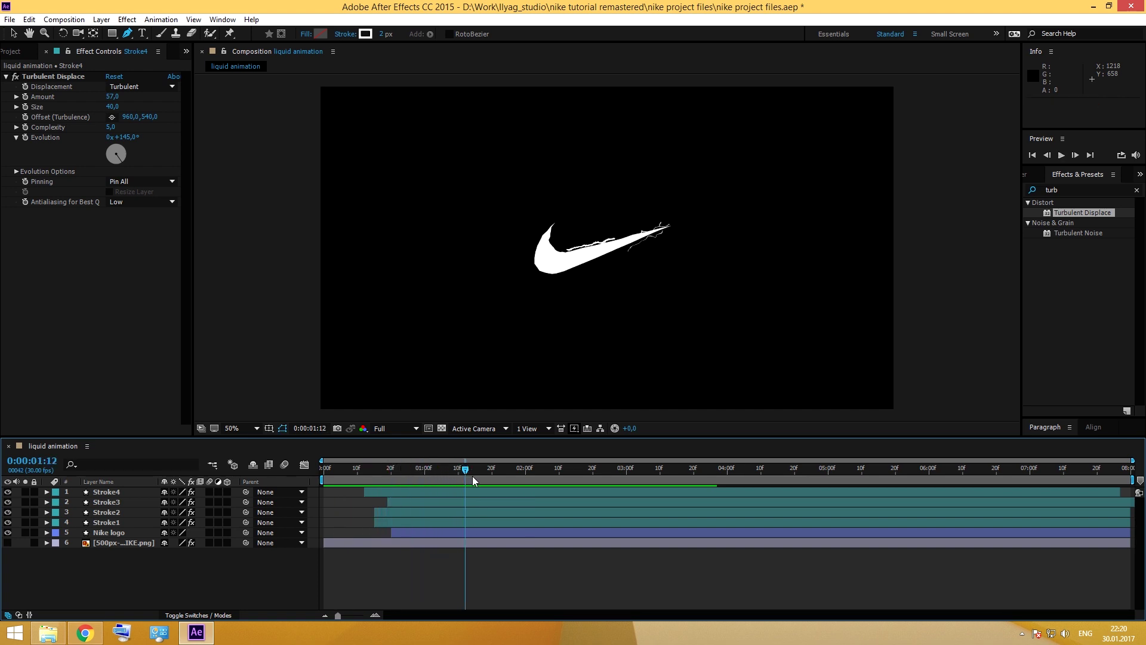
left_click_drag(450, 475, 519, 470)
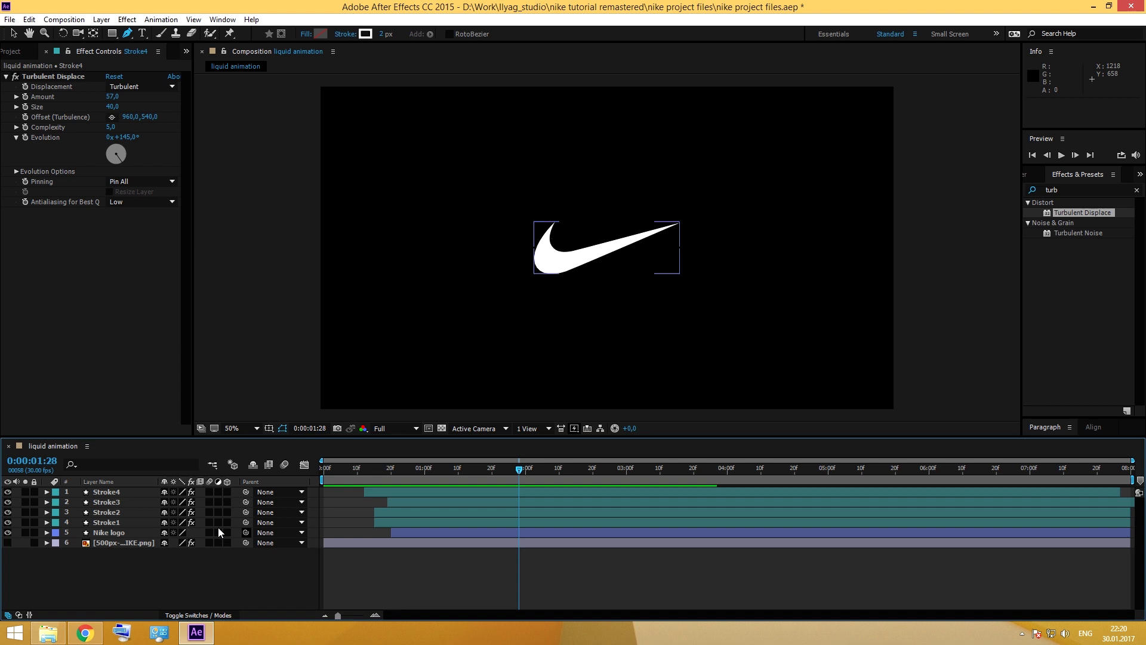
key("ctrl+0")
key("period")
left_click_drag(535, 468, 411, 469)
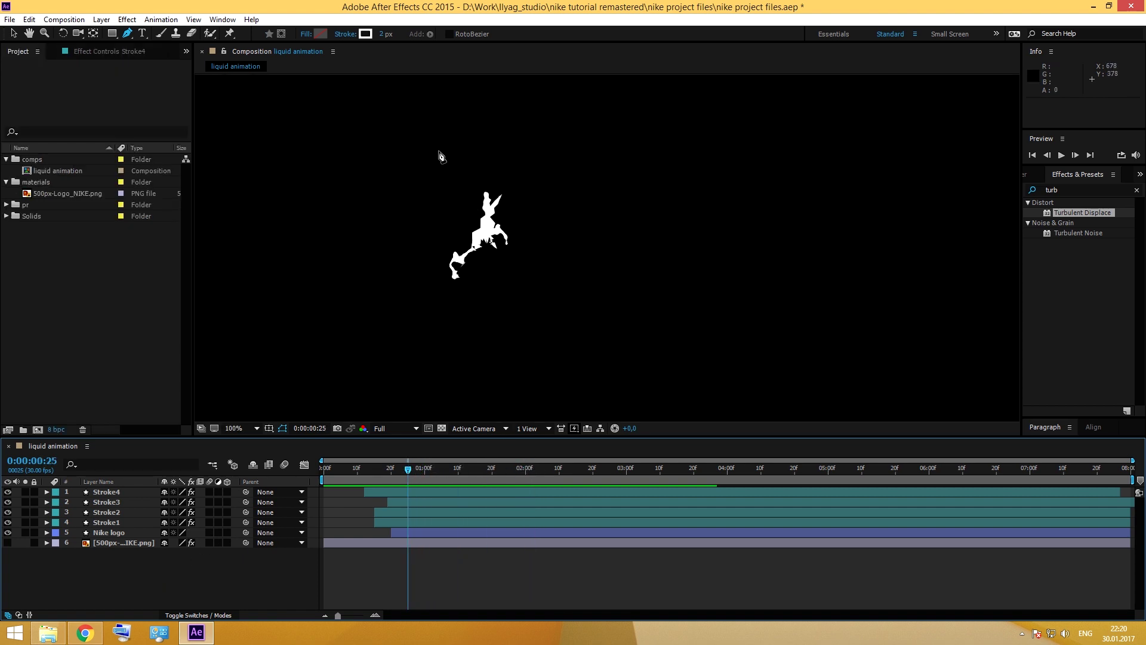
Draw a curved Pen path beside the swoosh's upper tip at frame 25.
left_click(363, 207)
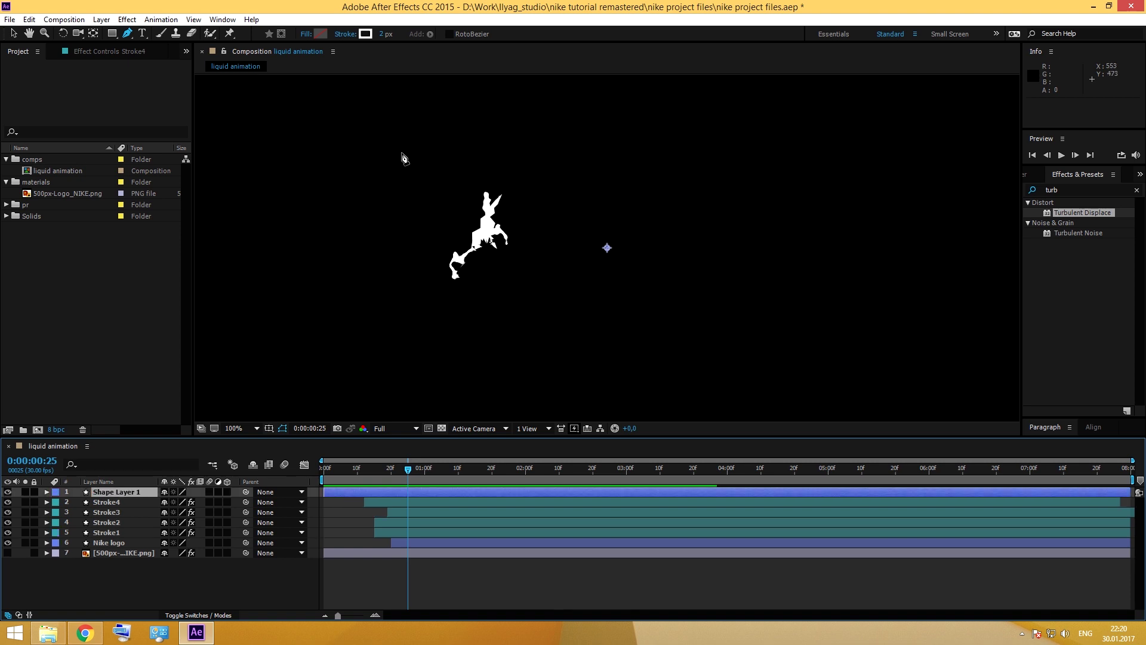
mouse_move(489, 191)
left_mouse_down()
mouse_move(514, 241)
mouse_move(449, 344)
left_mouse_up()
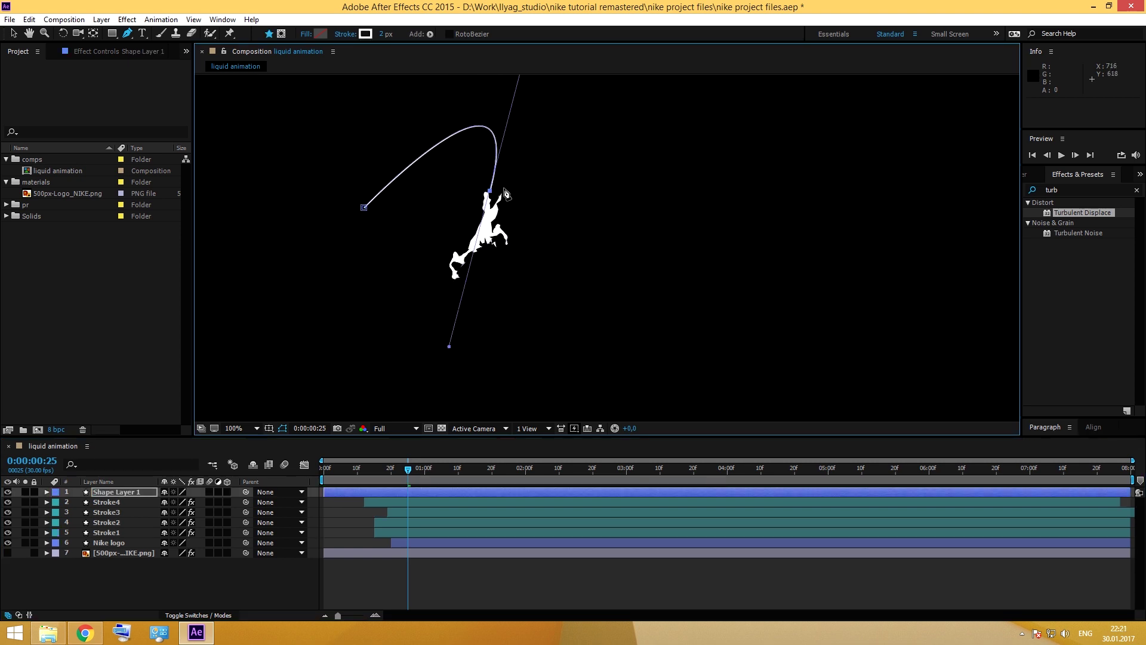
key("comma")
left_click_drag(568, 142, 556, 165)
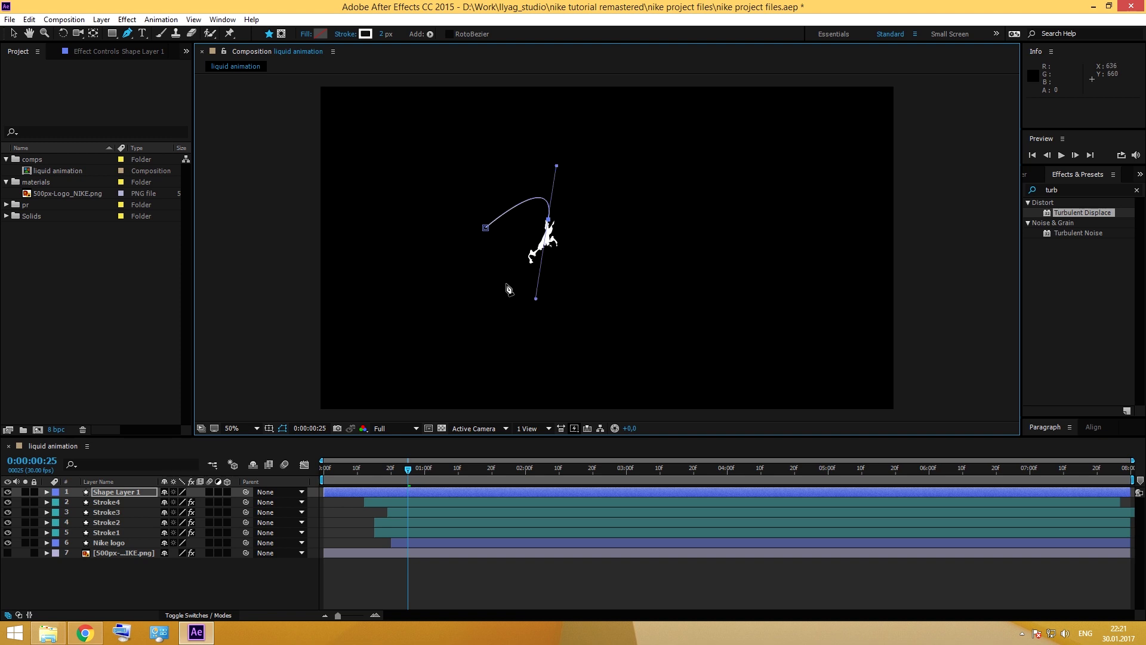
Refine the path's end point and curve bend with the Selection tool, then select the new layer.
key("v")
left_click_drag(485, 228, 506, 220)
left_click_drag(556, 165, 541, 165)
left_click_drag(506, 219, 502, 221)
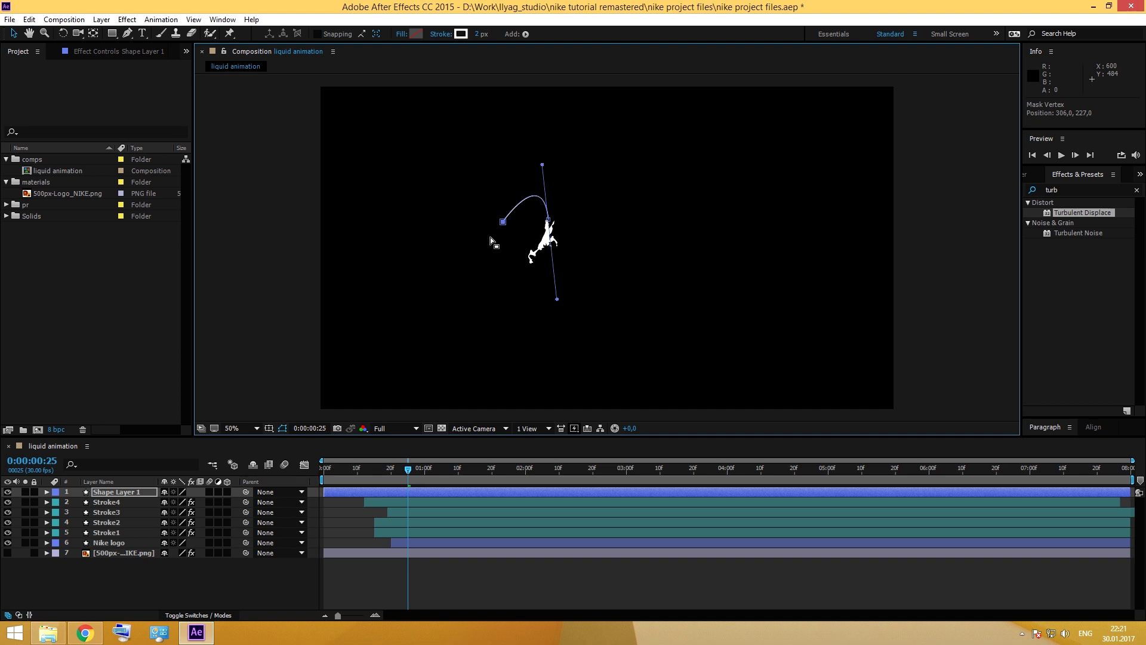
left_click(182, 572)
left_click(120, 494)
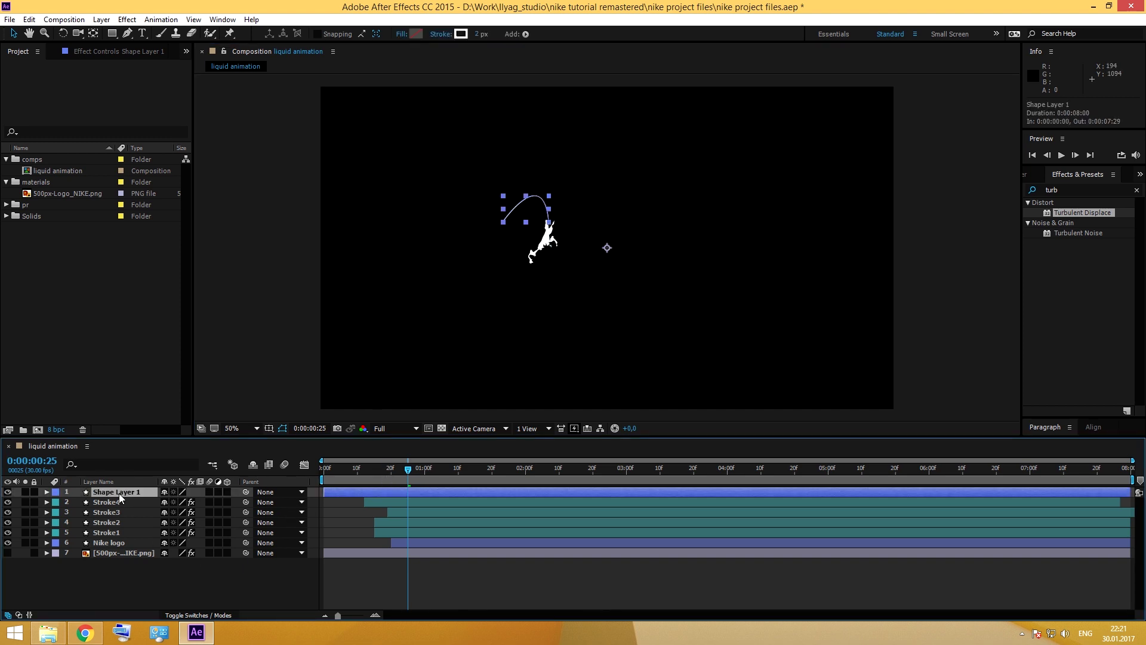
Give the new shape layer a yellow label and view at 100%.
left_click(57, 493)
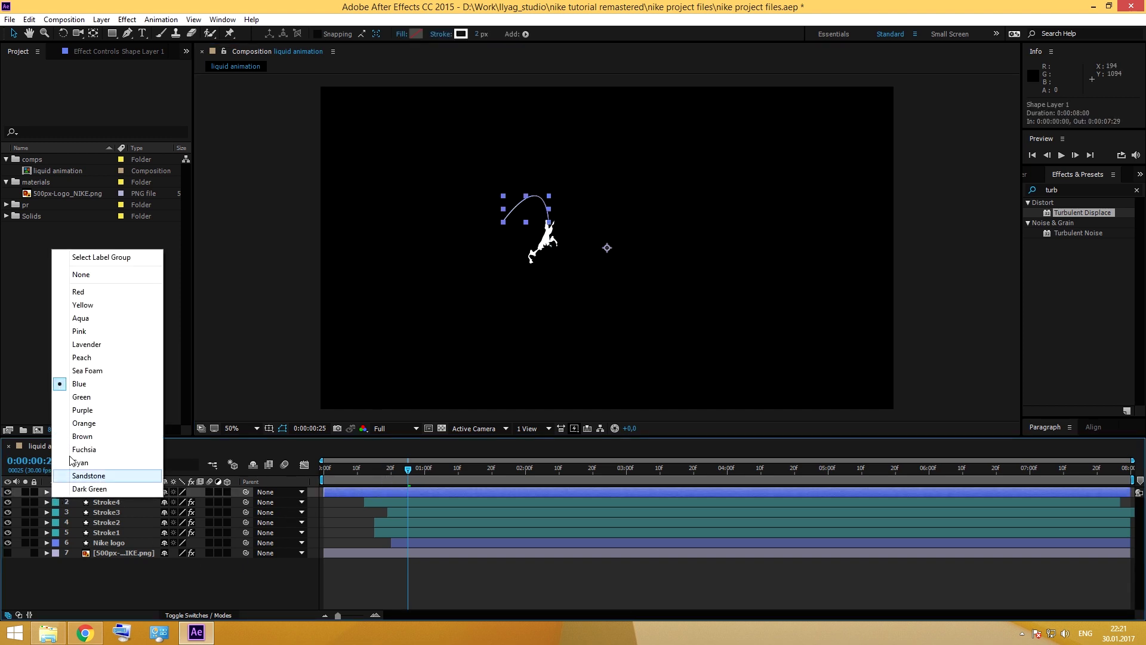
left_click(74, 304)
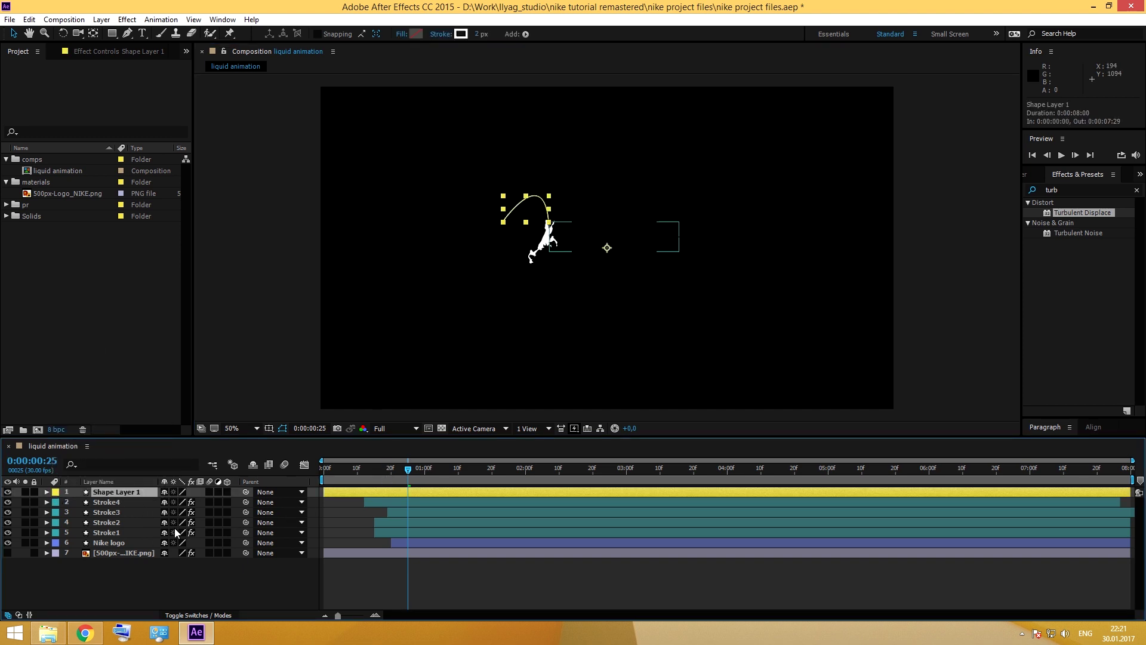
left_click(166, 586)
key("period")
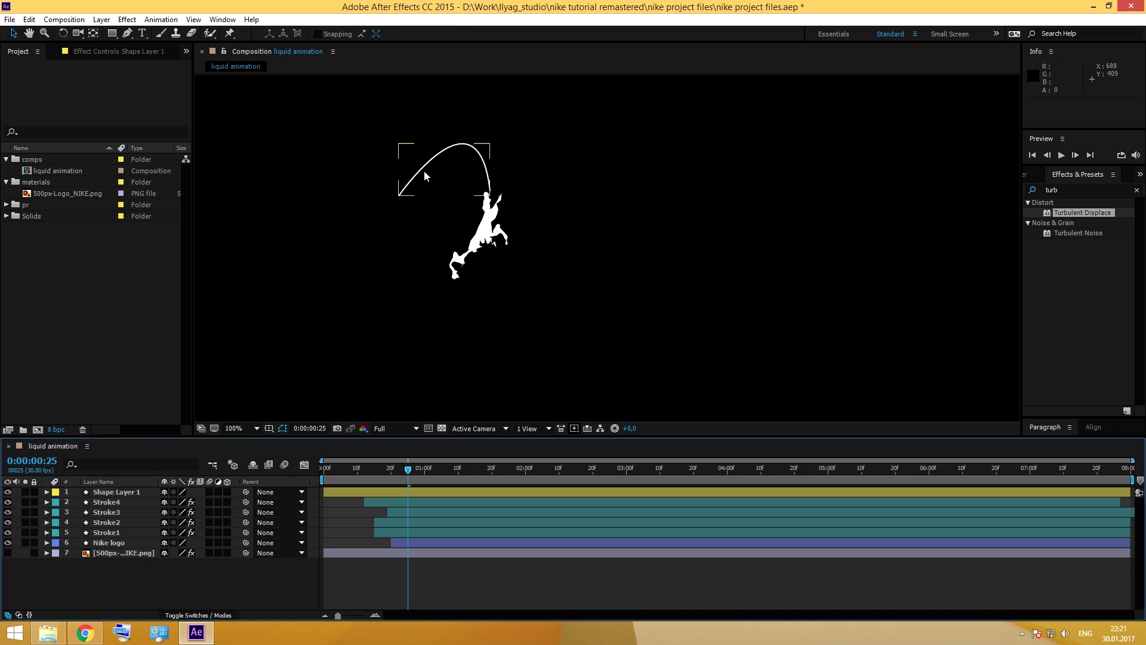
Rename the shape layer to Stroke5.
left_click(99, 491)
key("Return")
type("Stroke")
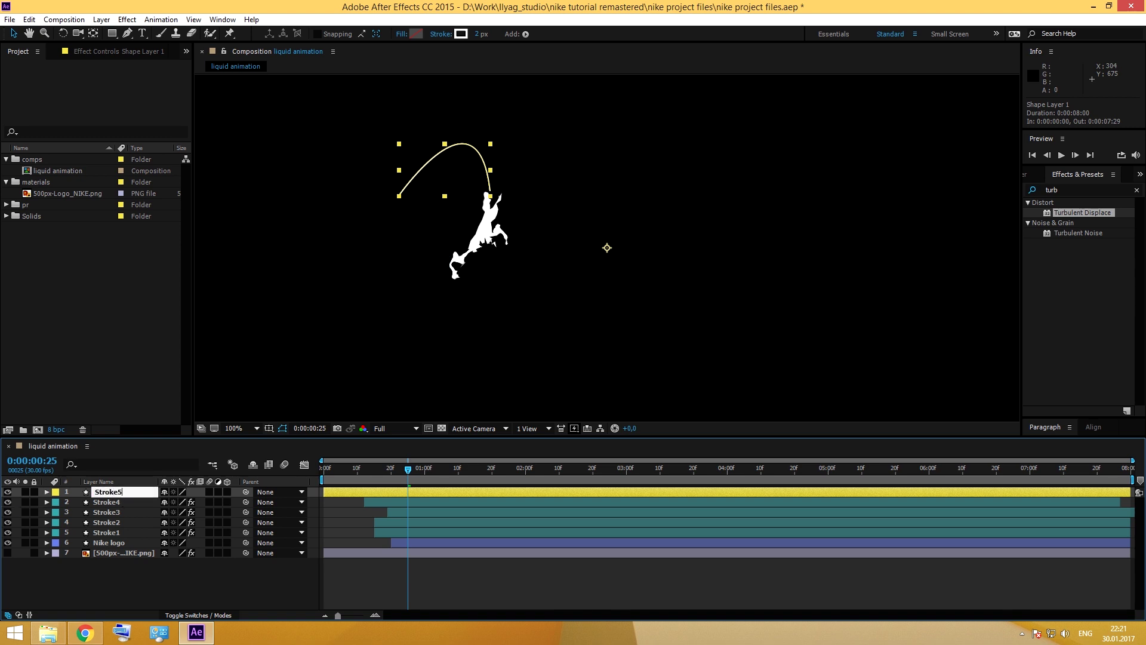
type("5")
key("Return")
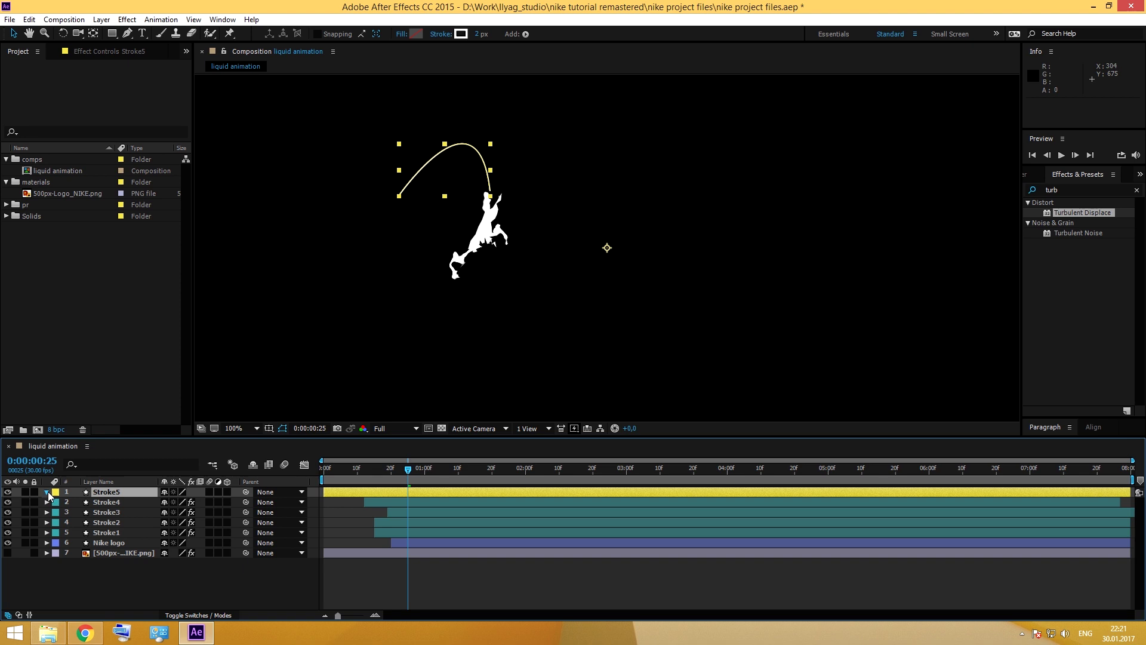
Add Trim Paths to Stroke5 and keyframe its Start and End values.
left_click(47, 492)
left_click(233, 502)
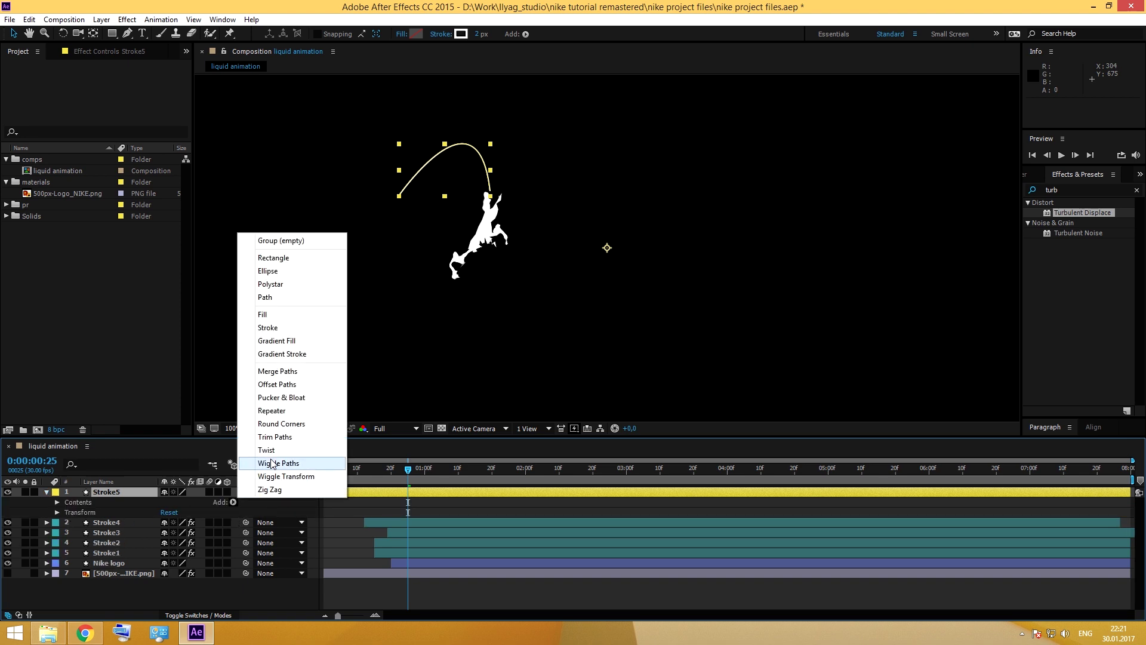
left_click(280, 436)
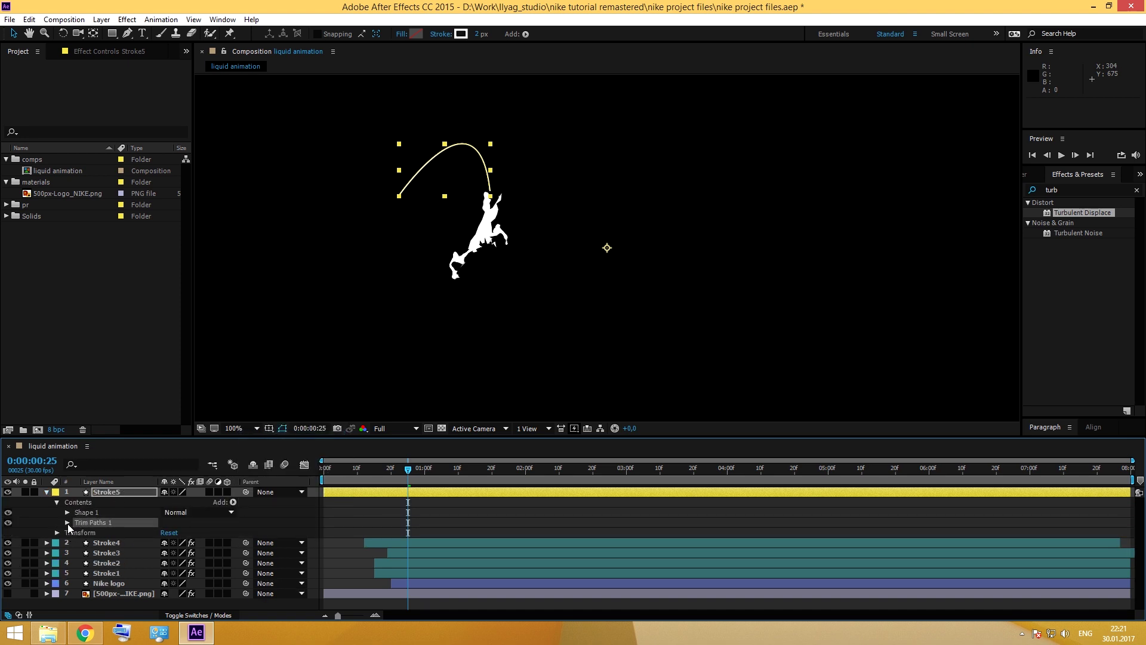
left_click(67, 522)
left_click(88, 533)
left_click(87, 542)
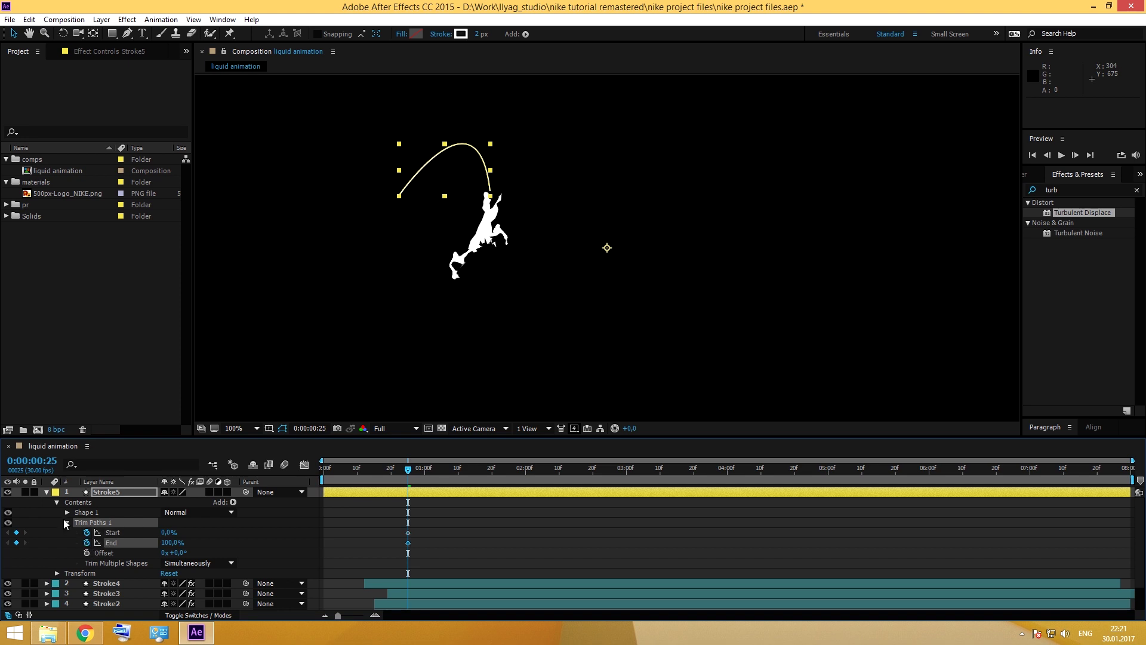
Keyframe Stroke5's stroke width and set its Line Cap to Round Cap.
left_click(67, 512)
left_click(77, 532)
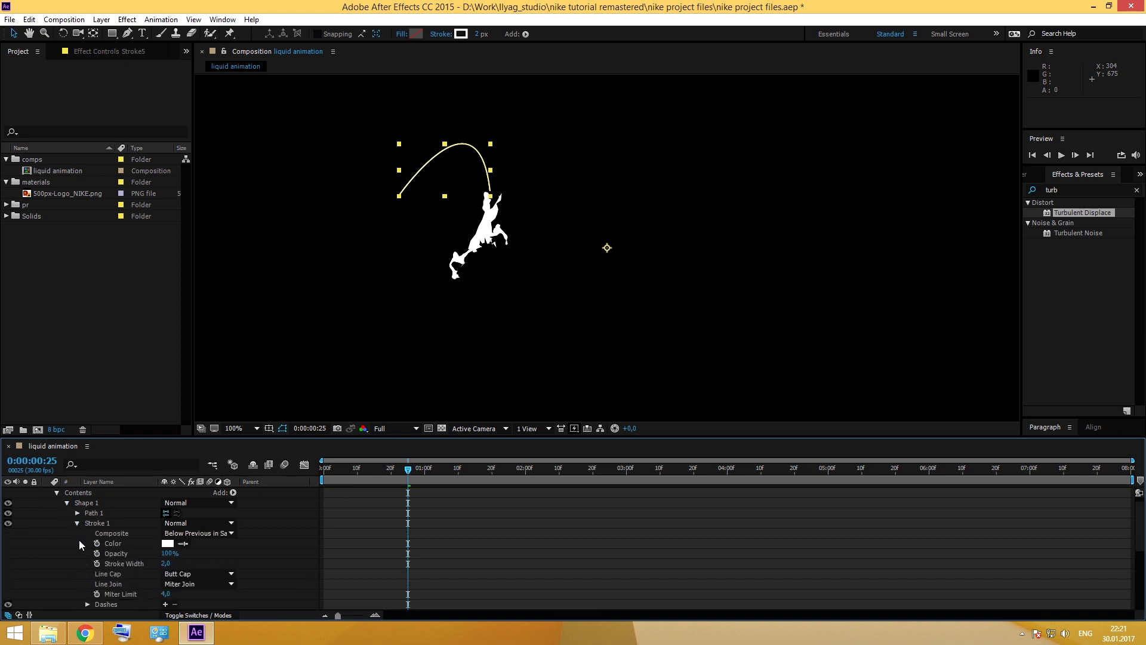
left_click(96, 563)
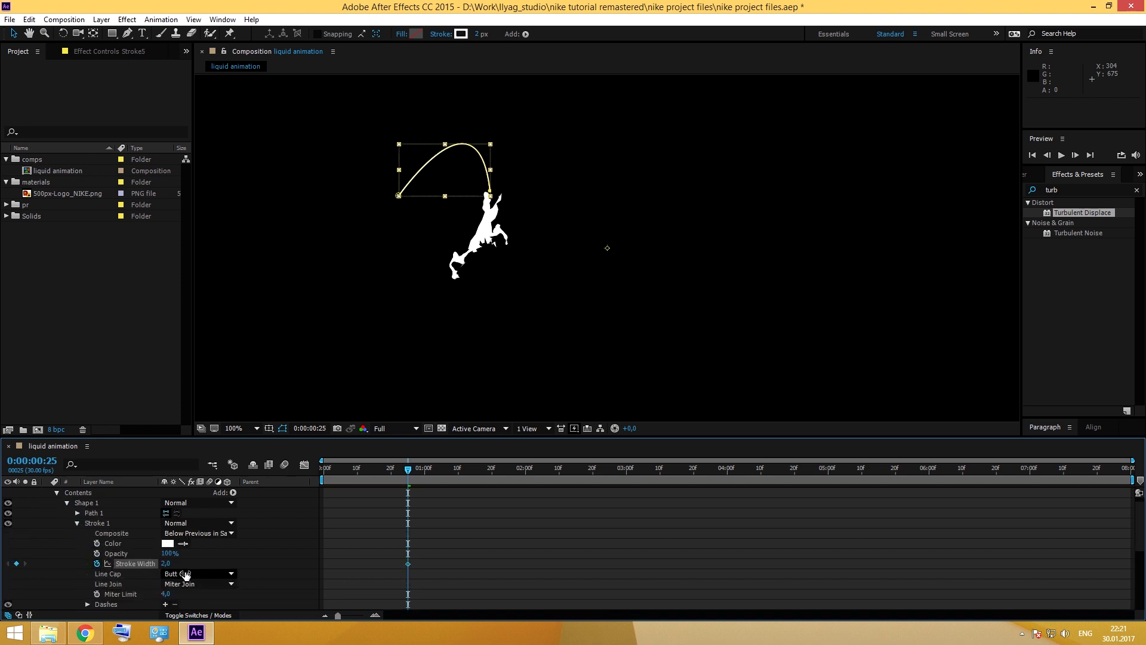
left_click(197, 573)
left_click(192, 547)
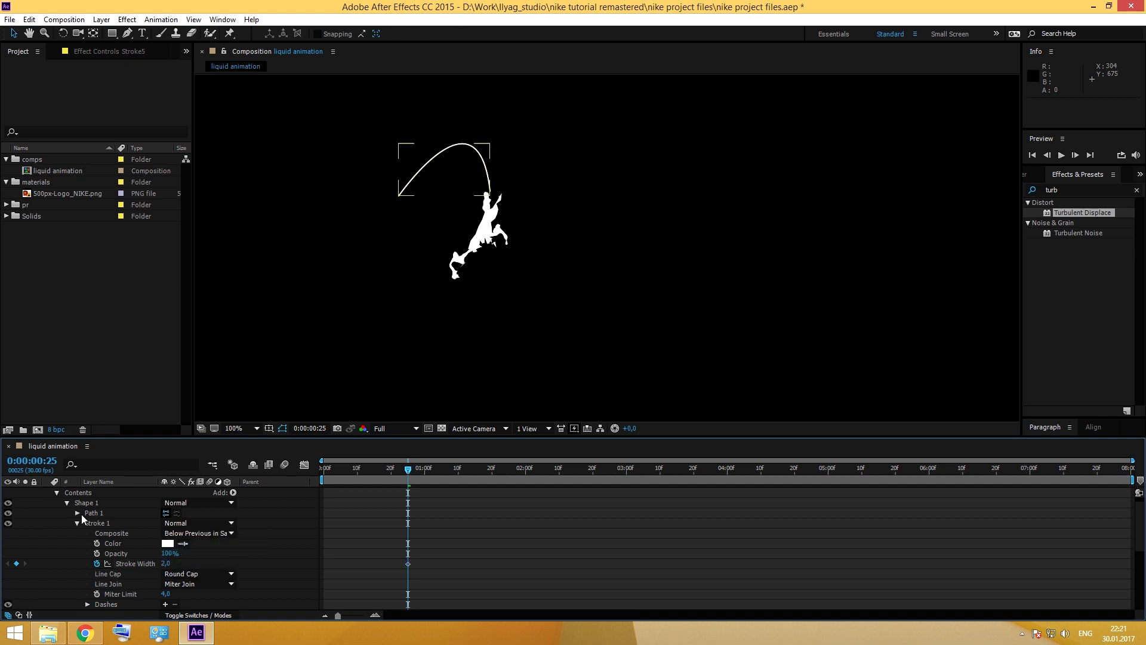
scroll(78, 512, "up", 1)
left_click(46, 492)
left_click(102, 492)
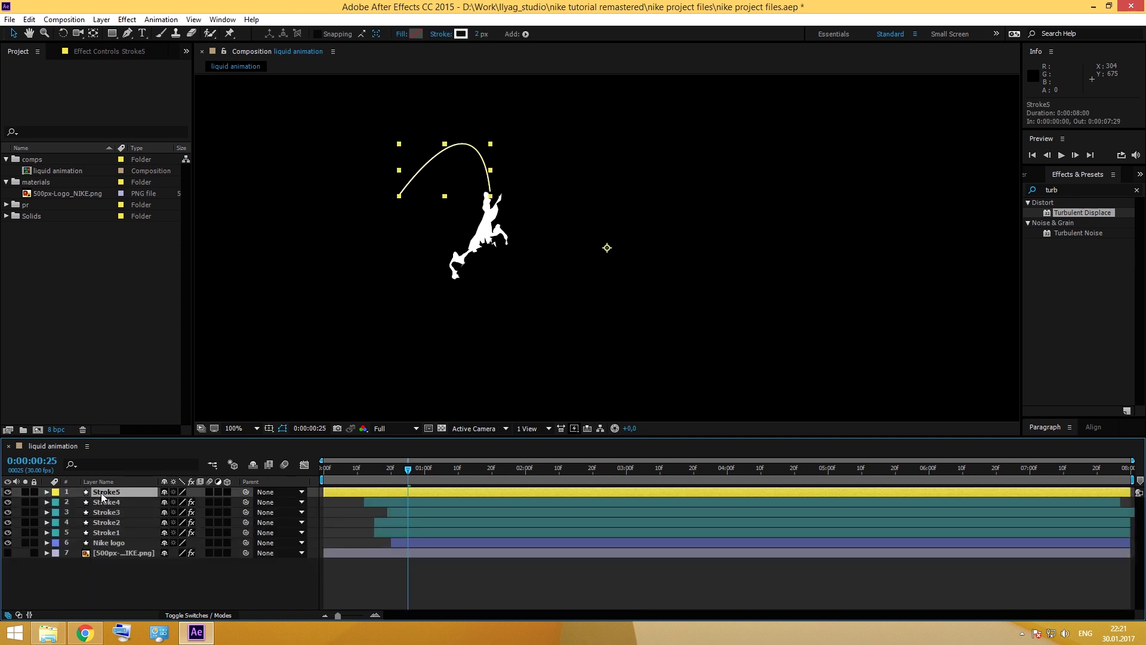
At frame 22, enter Stroke5's trim value and set its stroke width to 10.
key("u")
mouse_move(386, 480)
left_mouse_down()
mouse_move(404, 474)
mouse_move(402, 529)
mouse_move(403, 510)
left_mouse_up()
left_click(411, 508)
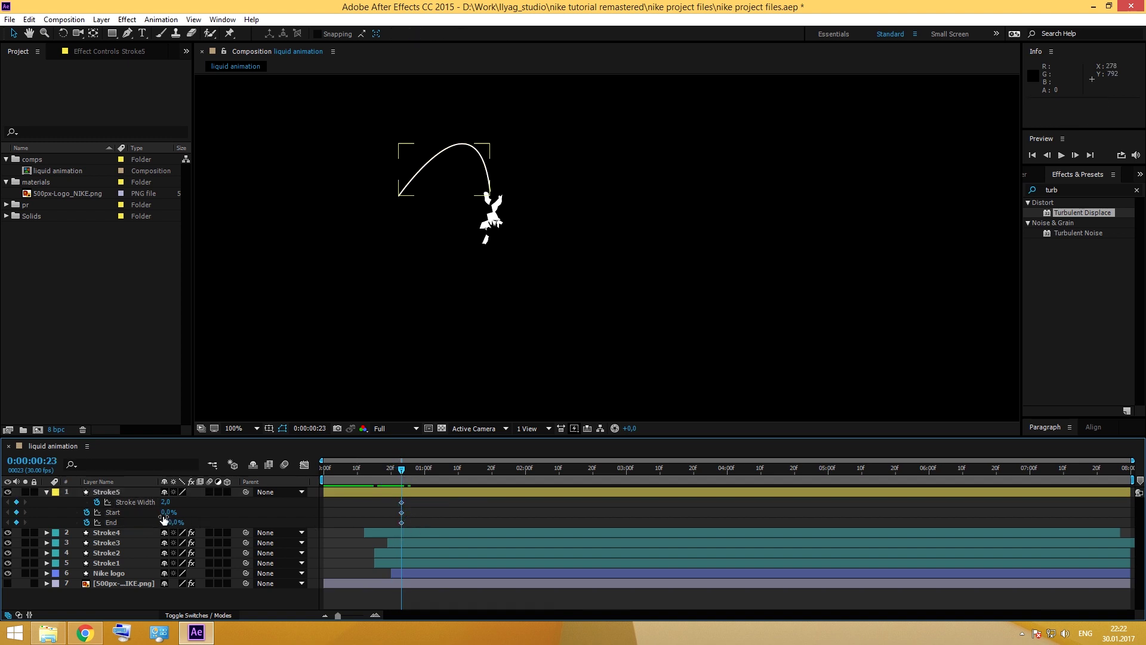
type("0")
key("Return")
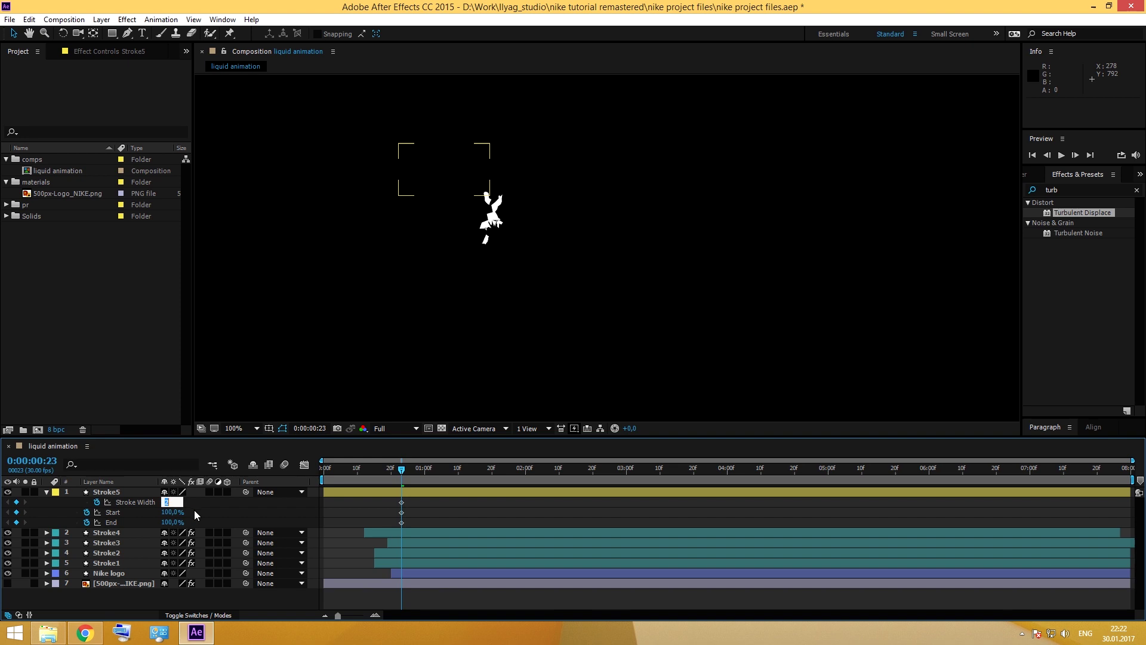
type("10")
key("Return")
At frame 10, set Stroke5's trim Start and End both to 0%.
left_click_drag(403, 469, 358, 469)
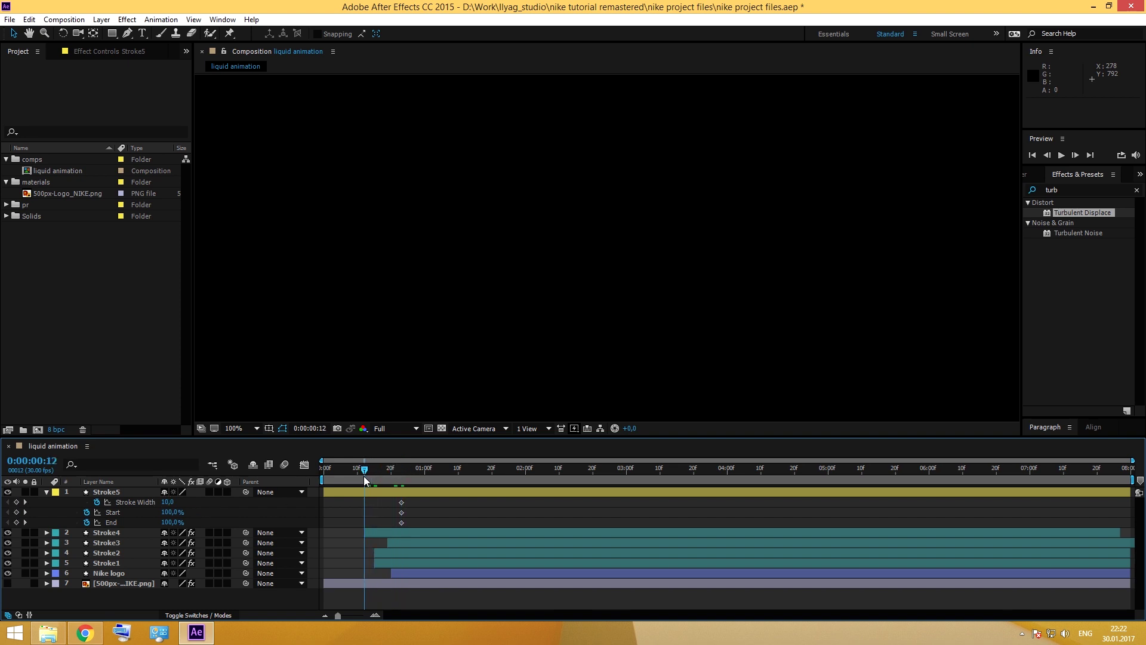
left_click(171, 512)
type("0")
key("Return")
left_click(170, 522)
type("0")
key("Return")
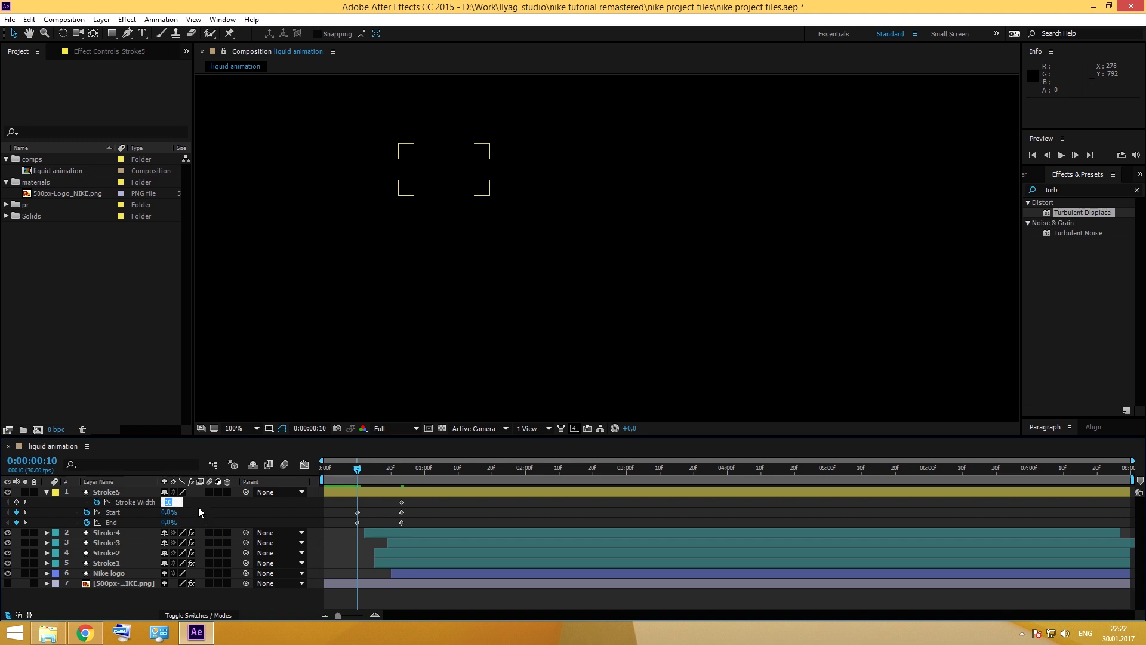
Easy-ease all trim keyframes, ease out Start in the Graph Editor, and shift Start keyframes later.
left_click_drag(413, 504, 327, 528)
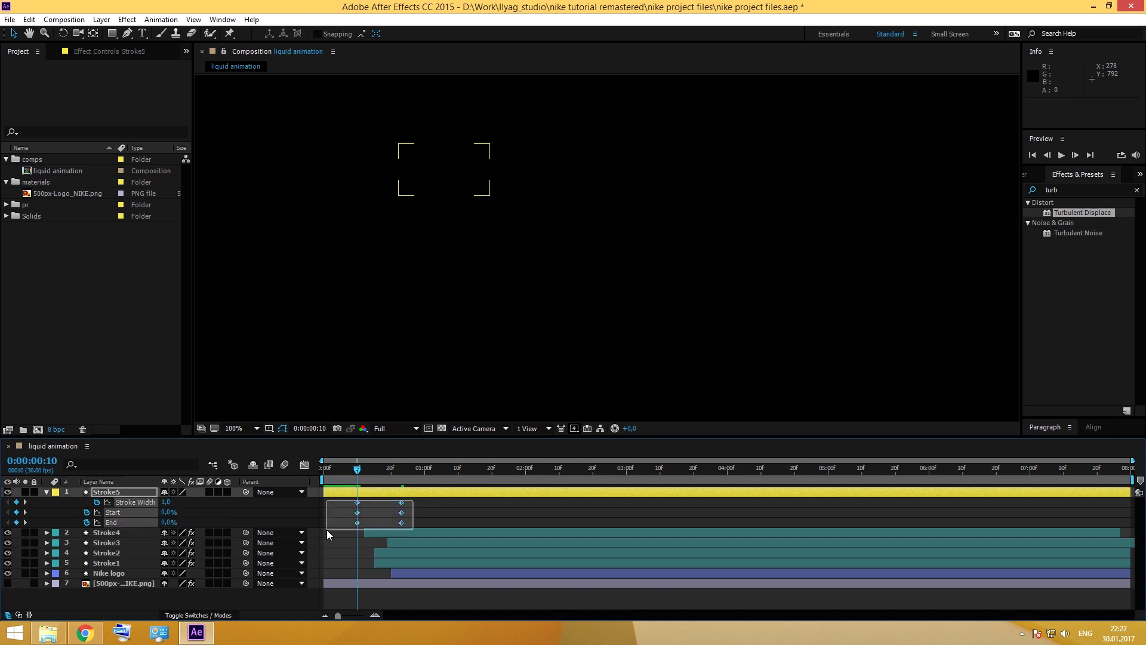
key("F9")
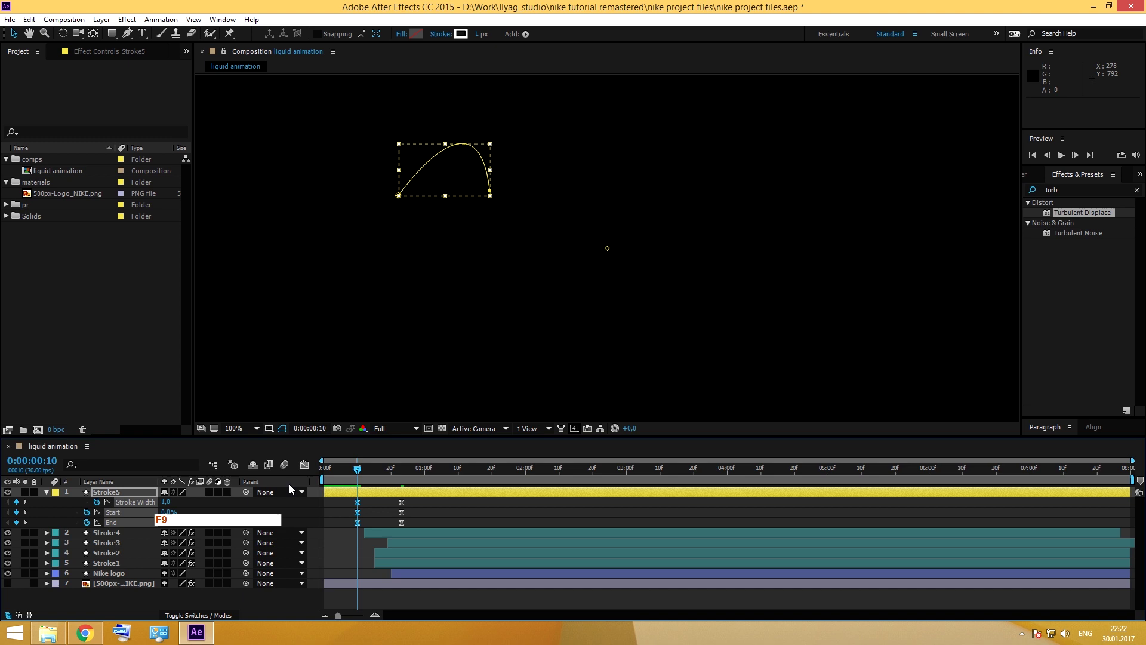
left_click(304, 465)
left_click_drag(364, 584, 370, 584)
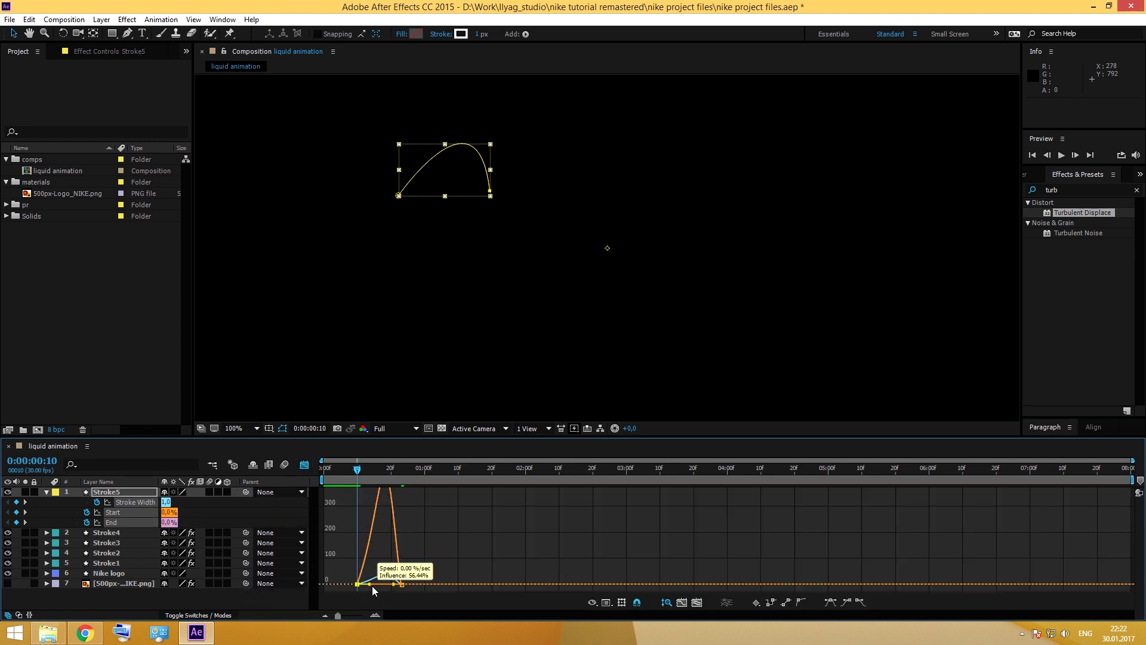
left_click(305, 465)
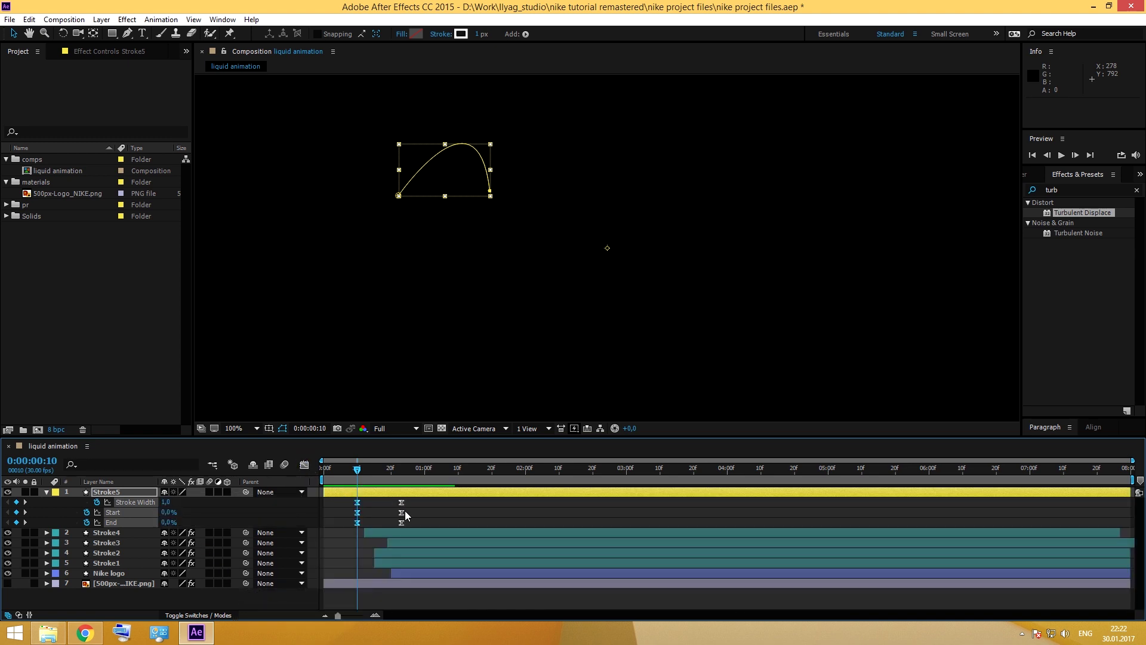
mouse_move(412, 509)
left_mouse_down()
mouse_move(346, 513)
mouse_move(370, 513)
left_mouse_up()
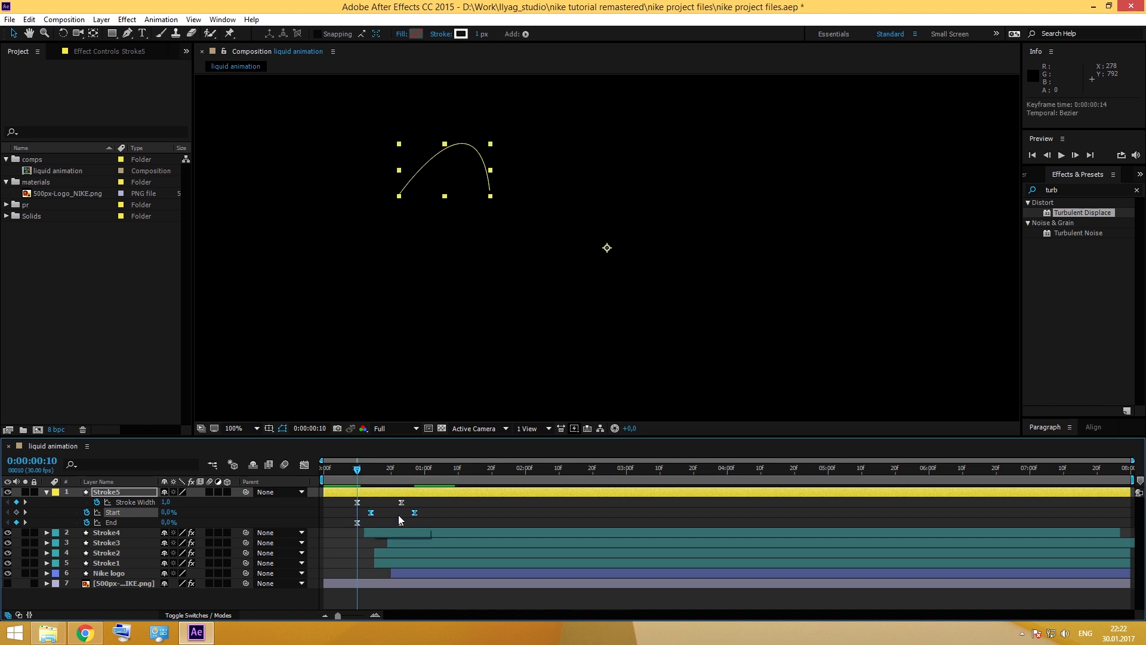
left_click(398, 515)
left_click_drag(371, 469, 388, 475)
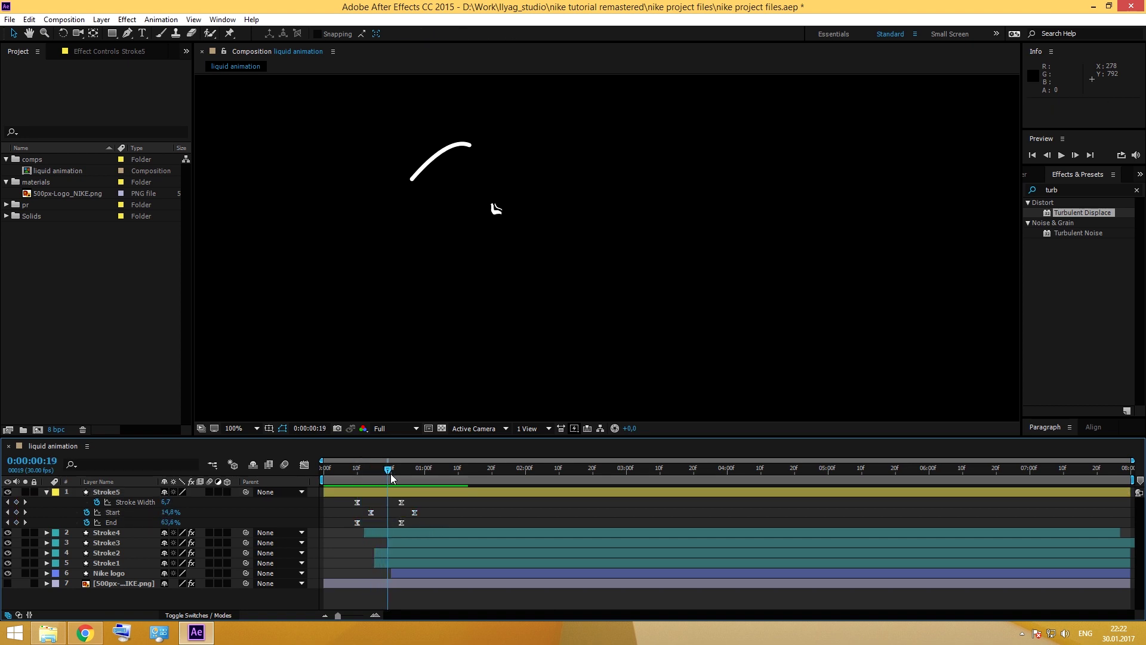
left_click(126, 490)
Copy Stroke3's Turbulent Displace effect and paste it onto Stroke5.
left_click(115, 545)
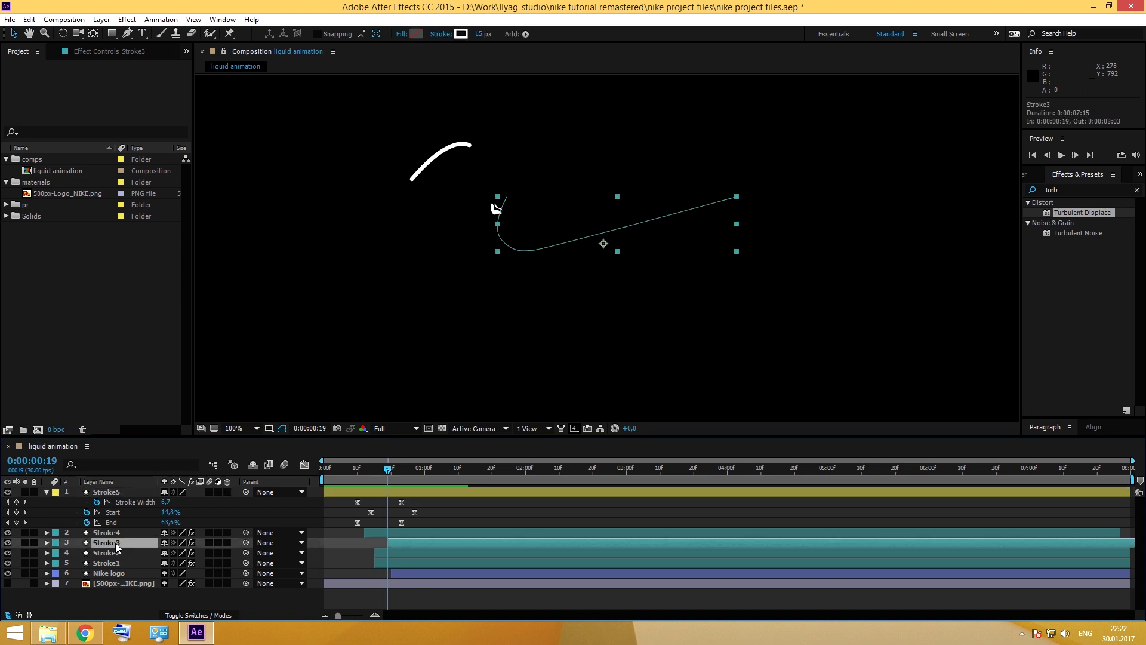
left_click(108, 53)
left_click(79, 78)
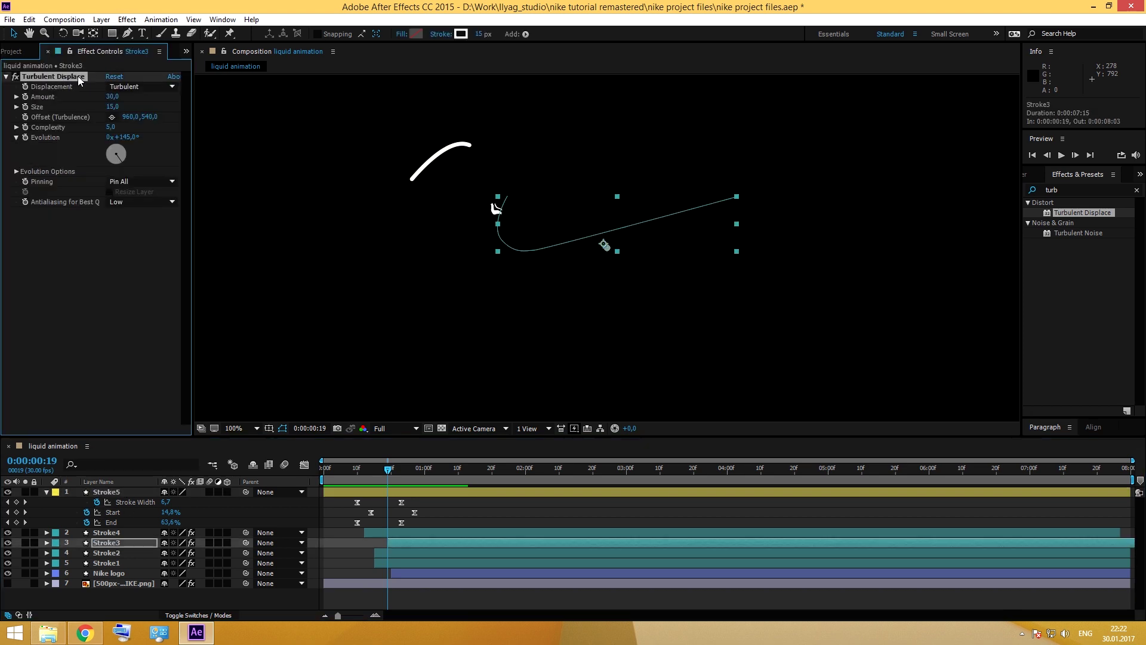
key("ctrl+c")
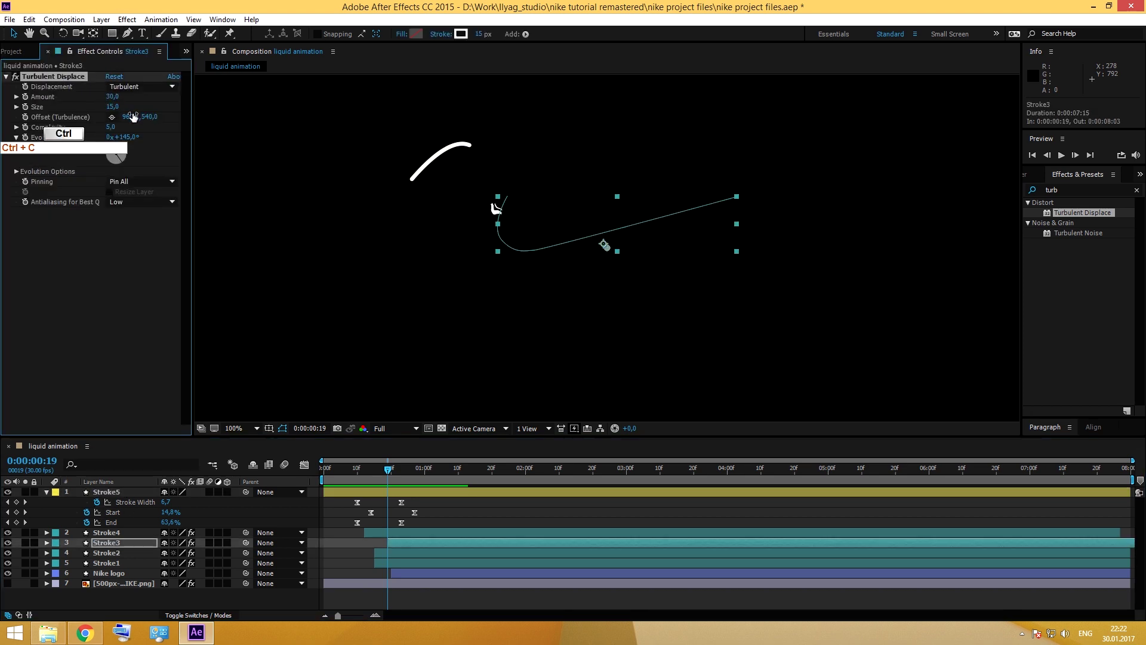
left_click(106, 492)
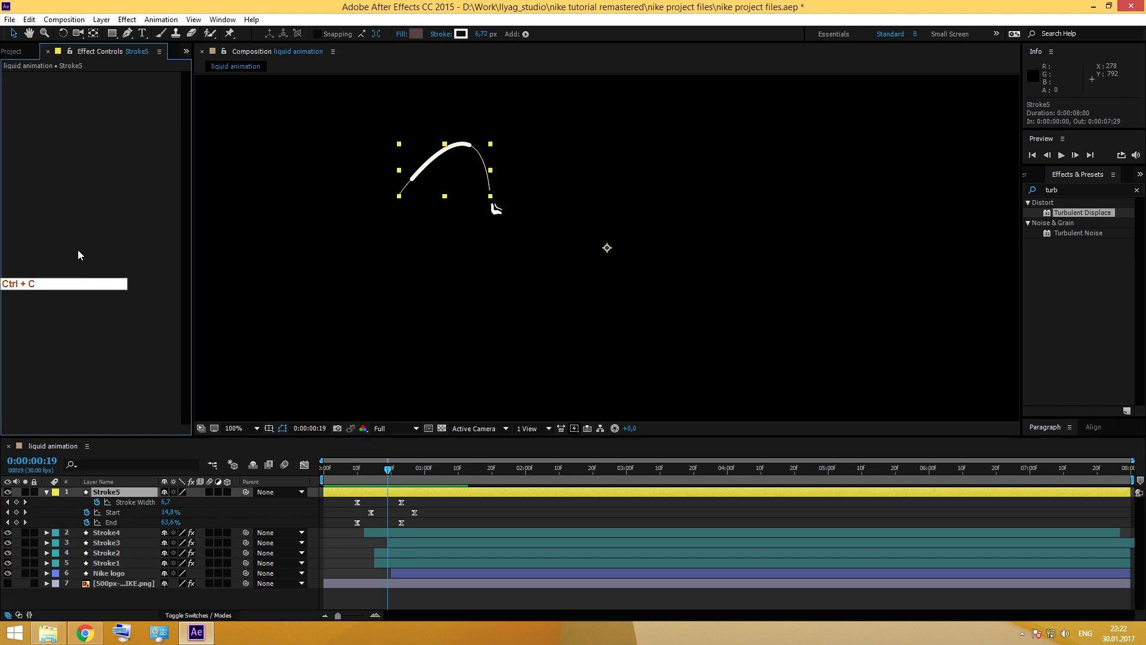
key("ctrl+v")
Preview at 50% zoom, stop at frame 21, and move Stroke5 slightly down and right.
left_click(443, 503)
key("comma")
key("comma")
key("space")
left_click_drag(383, 462, 415, 492)
left_click_drag(550, 221, 474, 186)
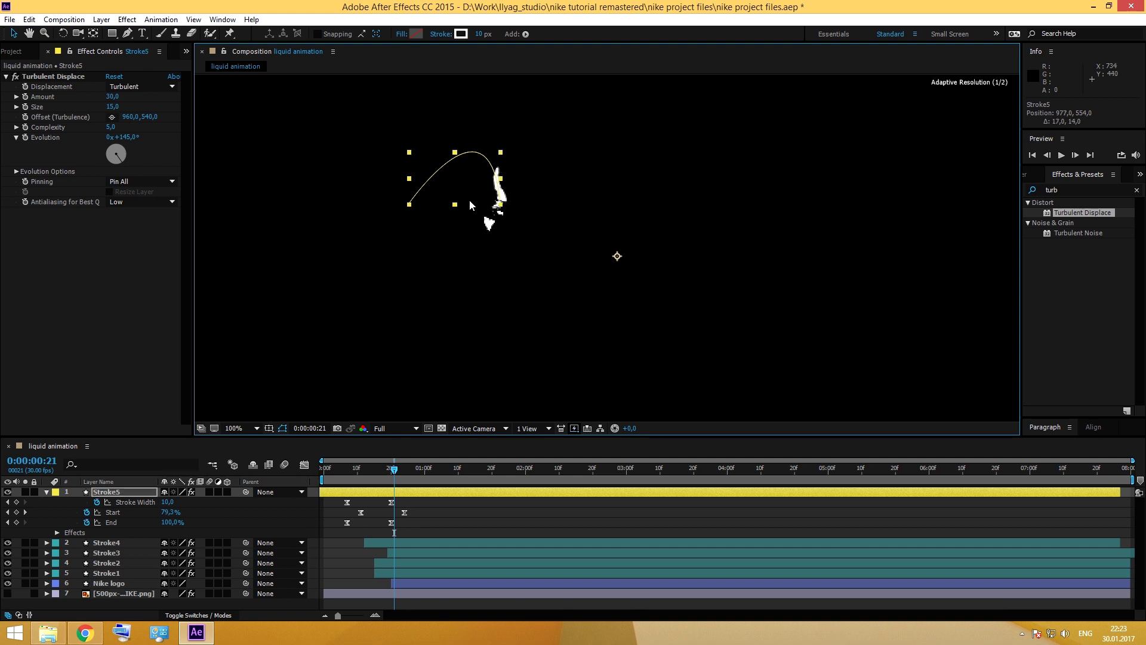
Set Stroke5's Rotation to 0x+12° and preview the animation.
key("r")
left_click_drag(172, 502, 187, 502)
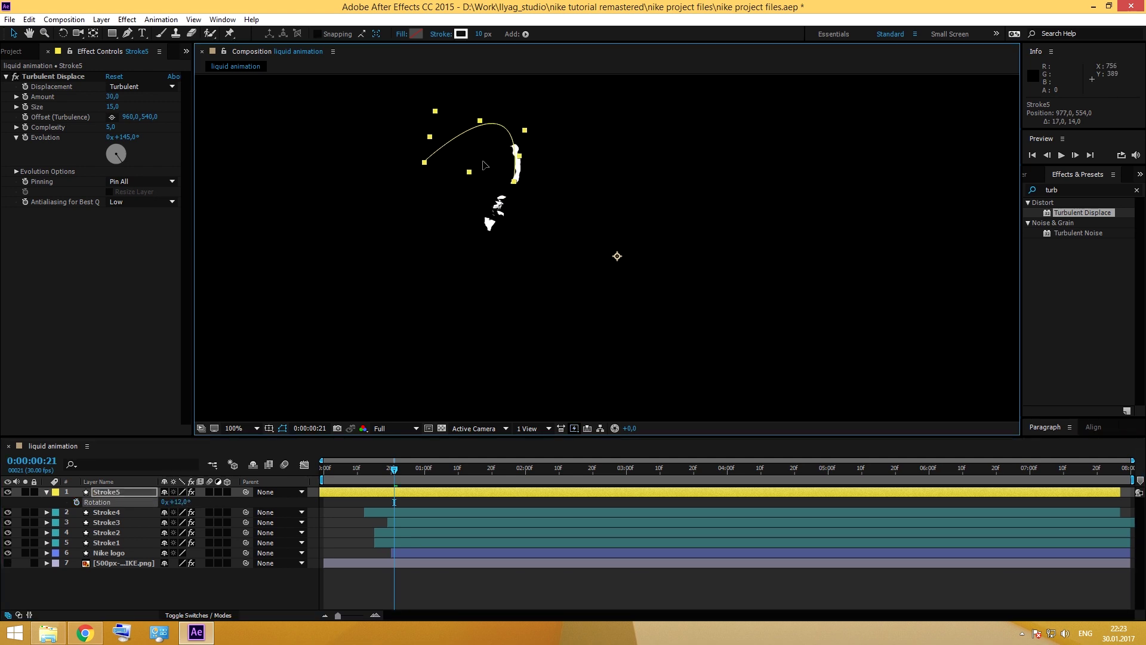
left_click(554, 248)
key("comma")
key("comma")
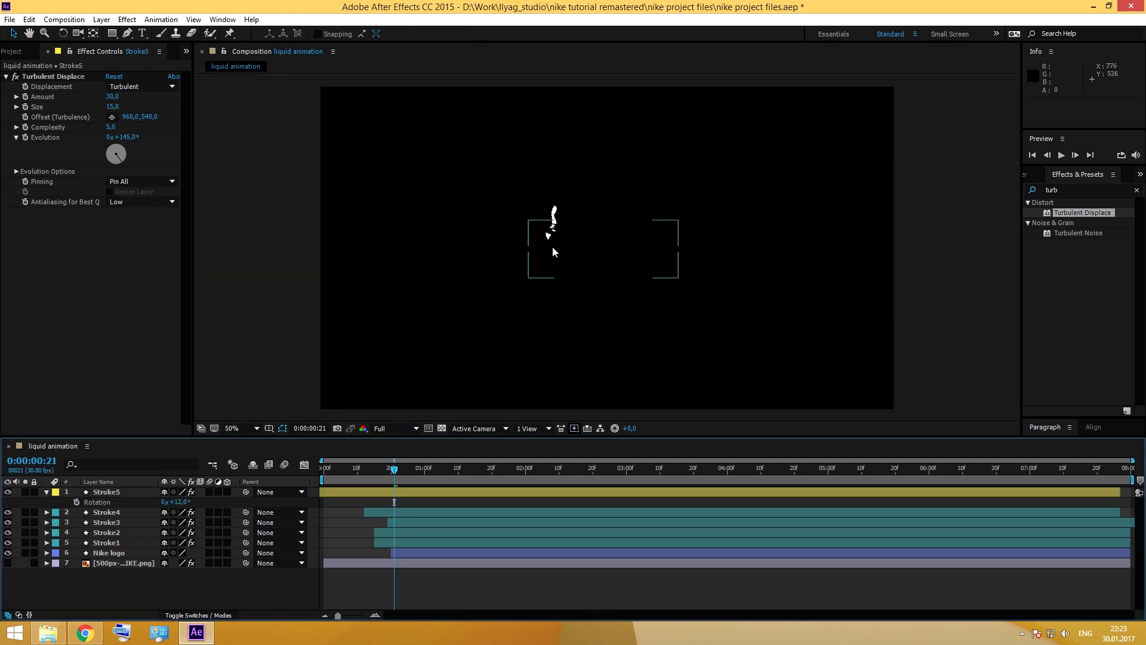
left_click(457, 496)
key("space")
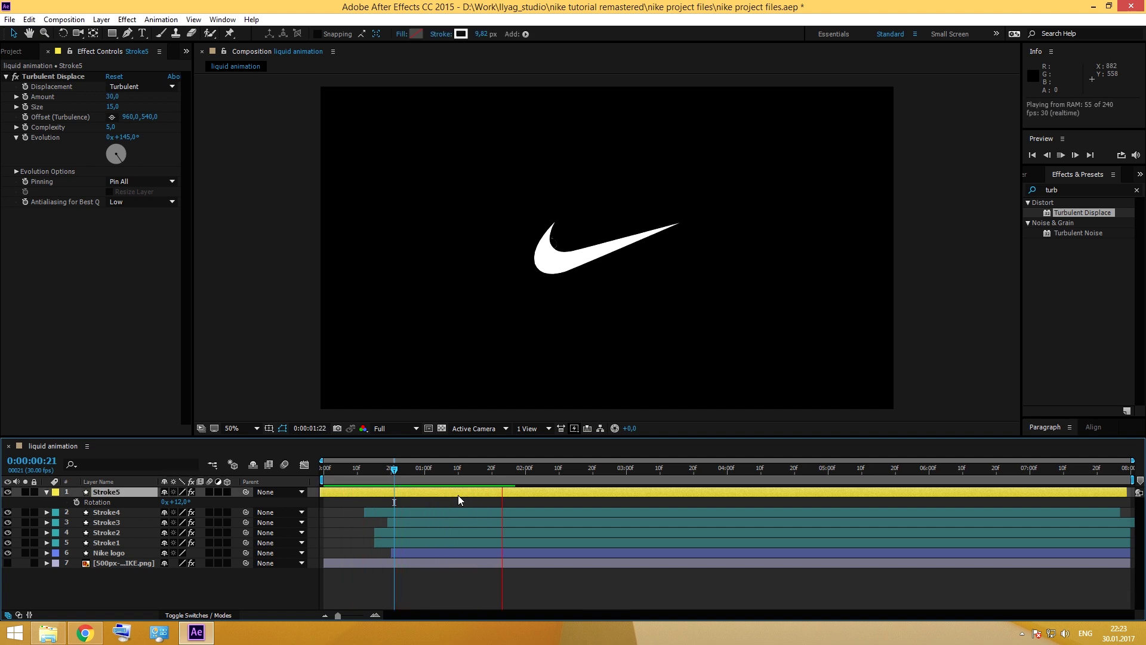
key("space")
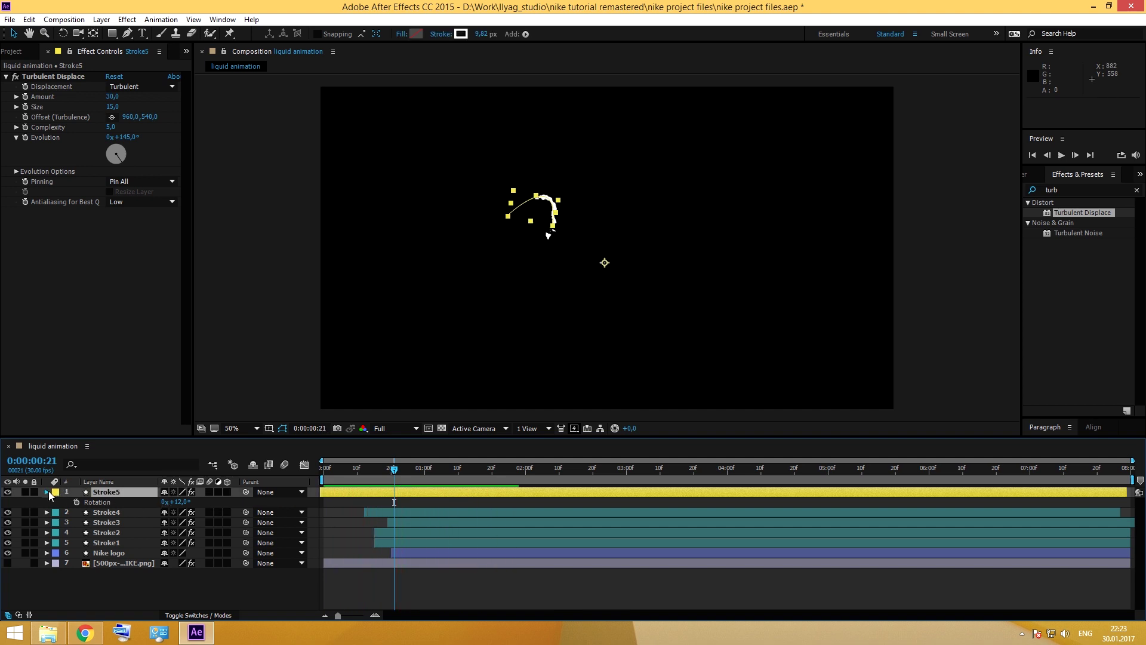
Collapse Stroke5, show the Project panel, and scrub to 0:00:02:14 where the swoosh completes.
left_click(47, 492)
left_click(173, 575)
left_click(24, 52)
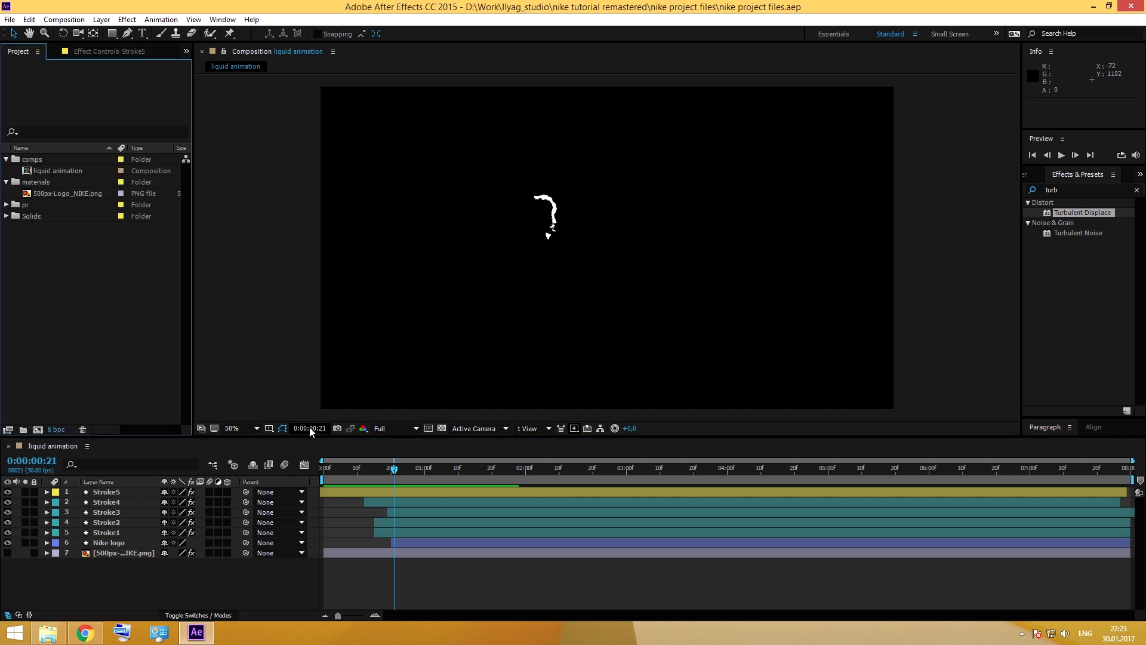
left_click(401, 469)
left_click_drag(417, 470, 569, 469)
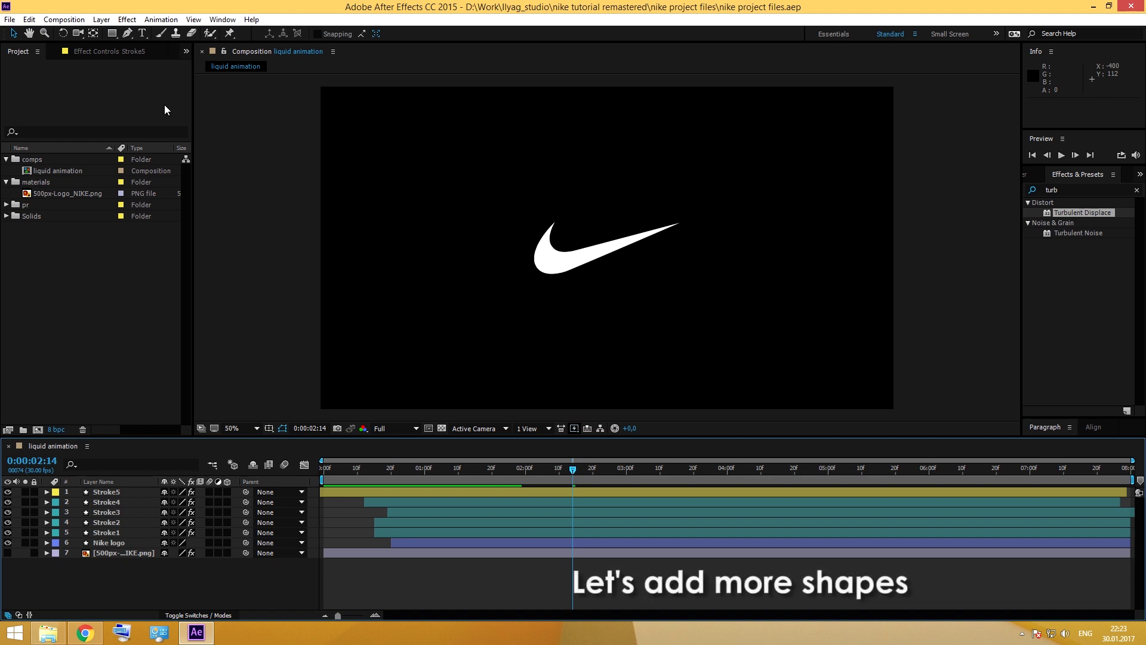
Create a new shape layer with a Polystar set to Polygon with 3 points.
left_click(101, 19)
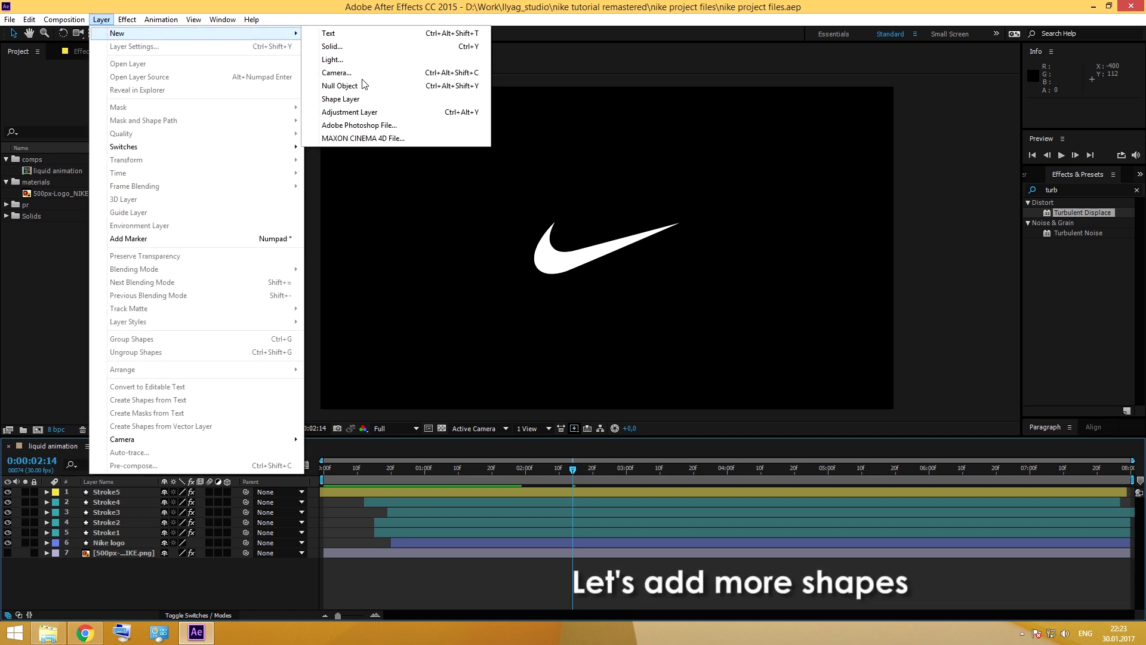
left_click(361, 97)
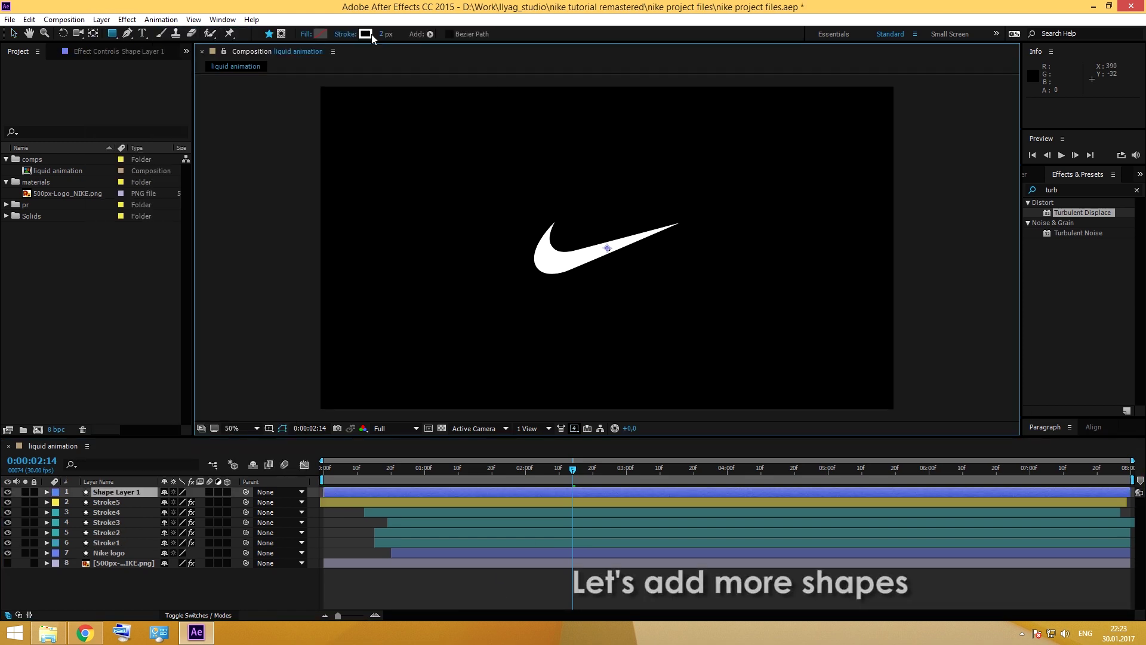
left_click(429, 34)
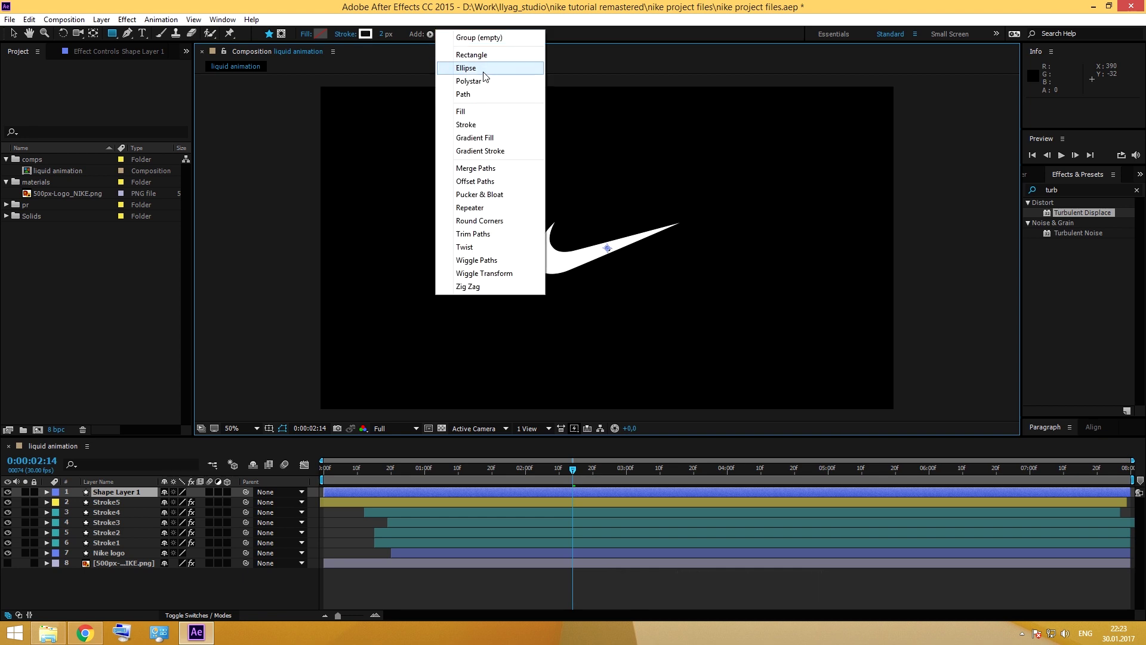
left_click(464, 88)
left_click(67, 512)
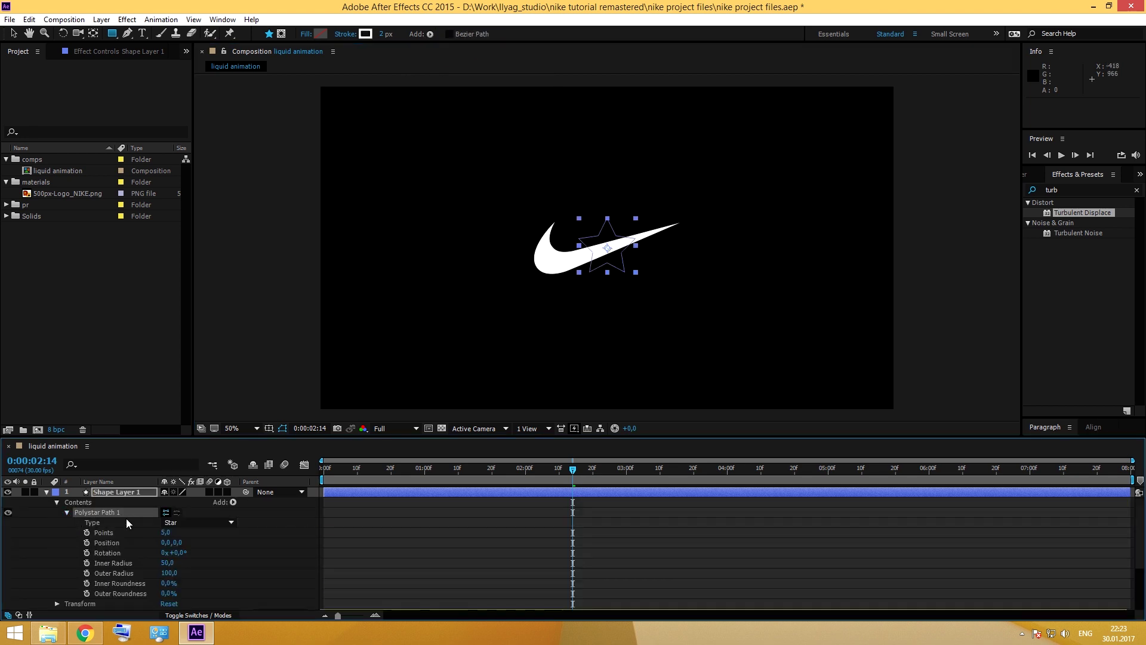
left_click(194, 523)
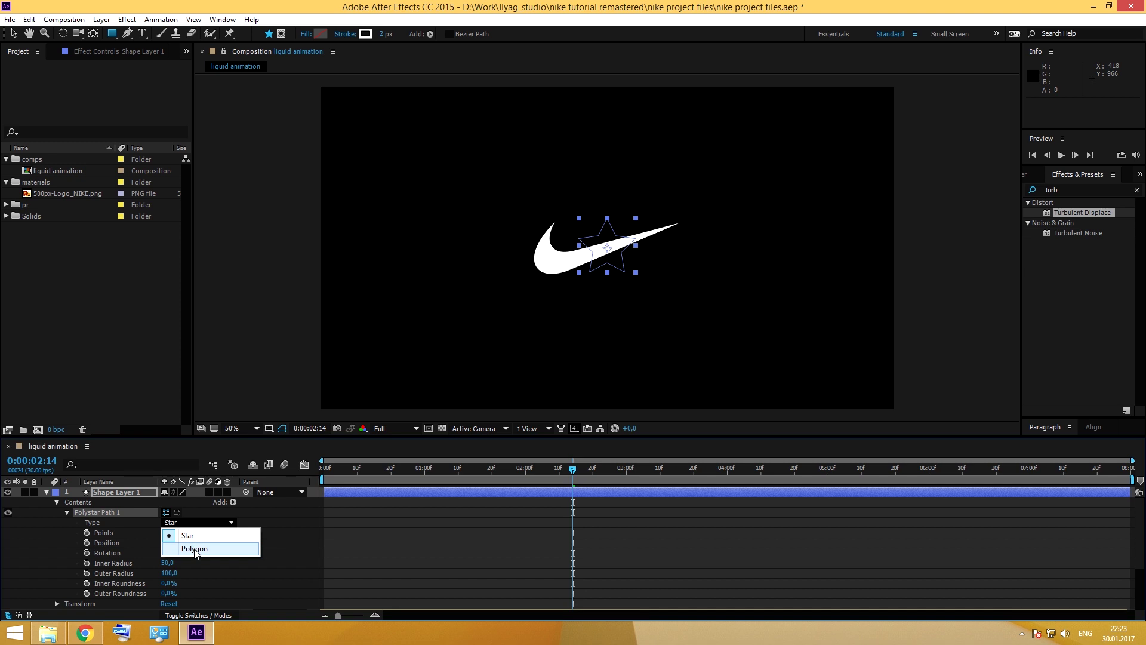
left_click(194, 548)
type("3")
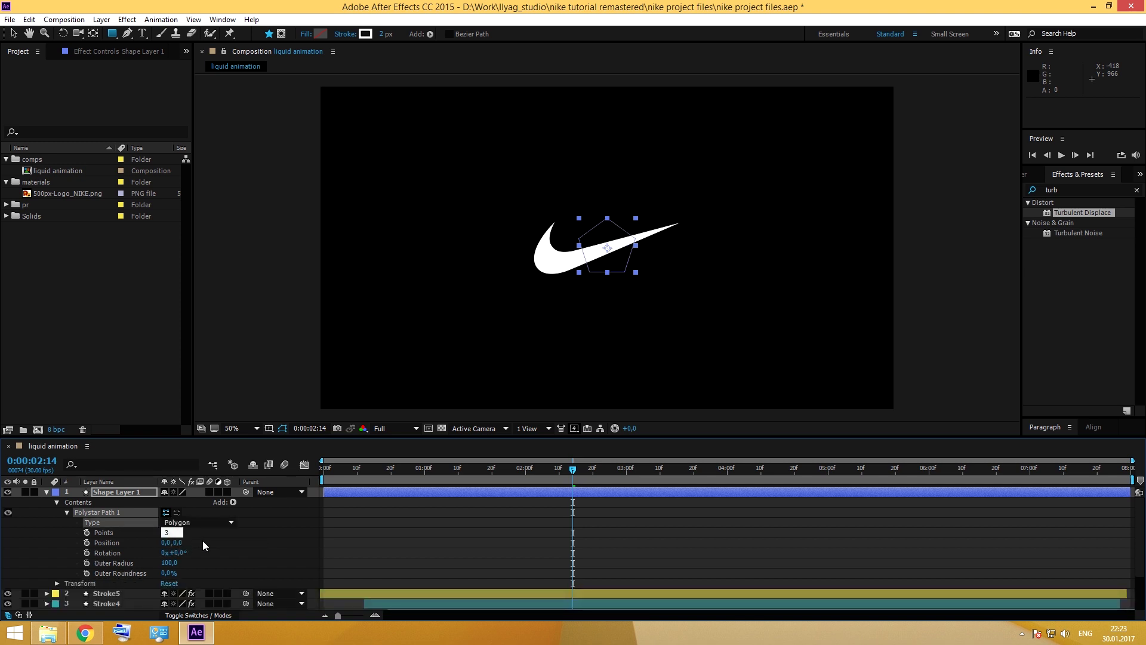
left_click(202, 540)
Add a white Fill to the triangle shape.
left_click(232, 502)
left_click(281, 314)
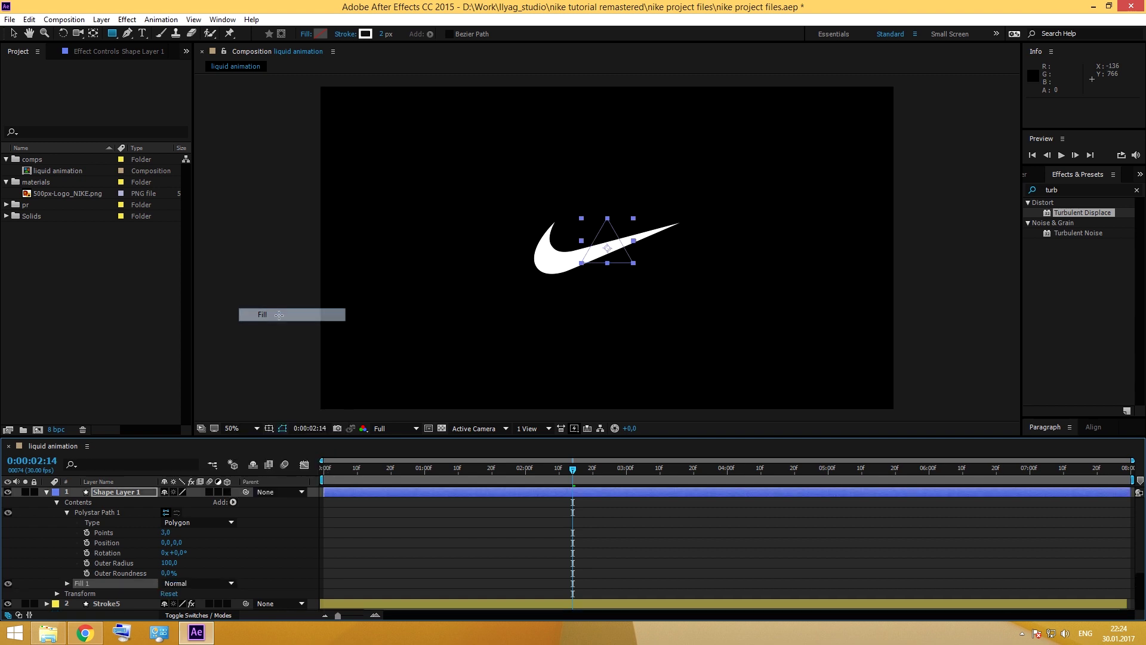
left_click(67, 584)
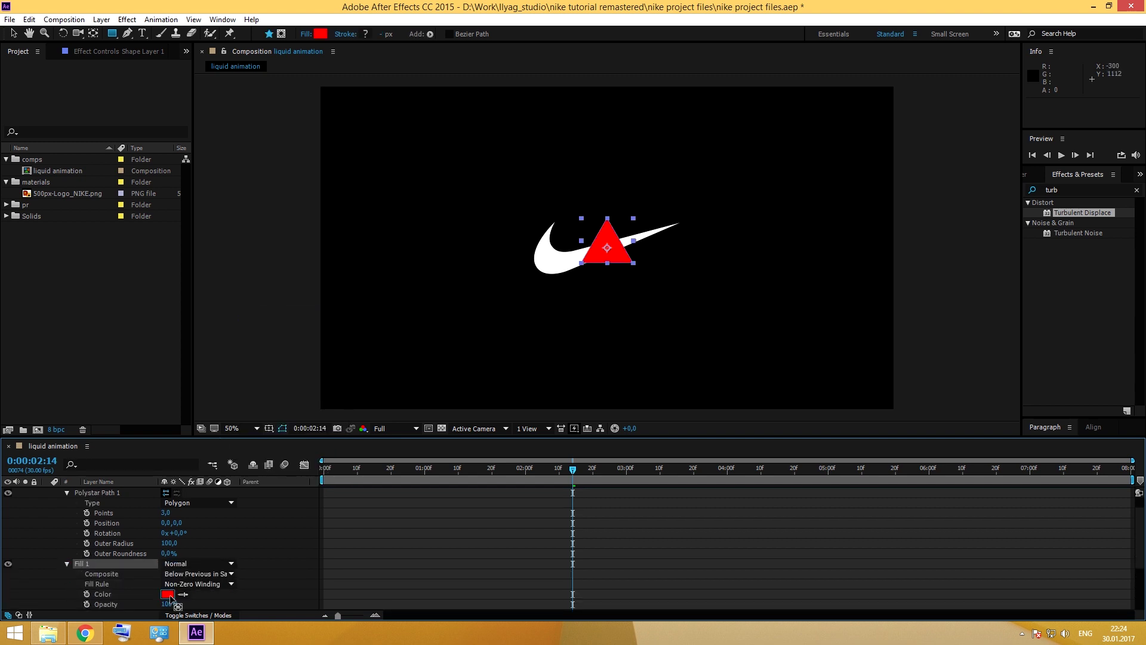
left_click(168, 594)
left_click_drag(120, 239, 27, 213)
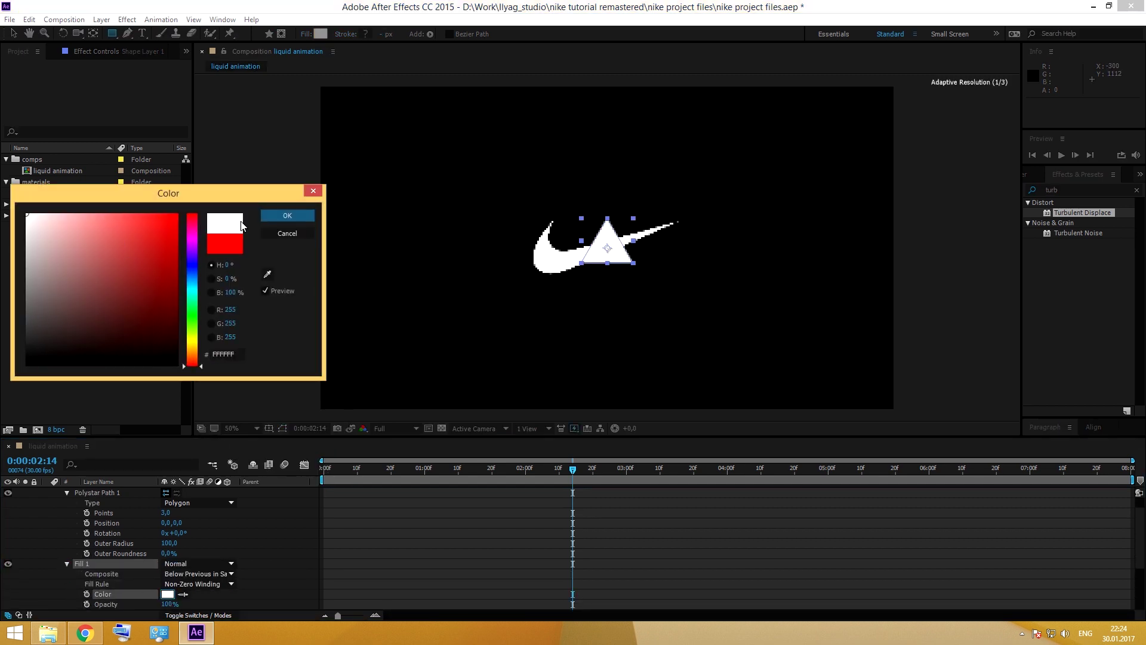
left_click(287, 215)
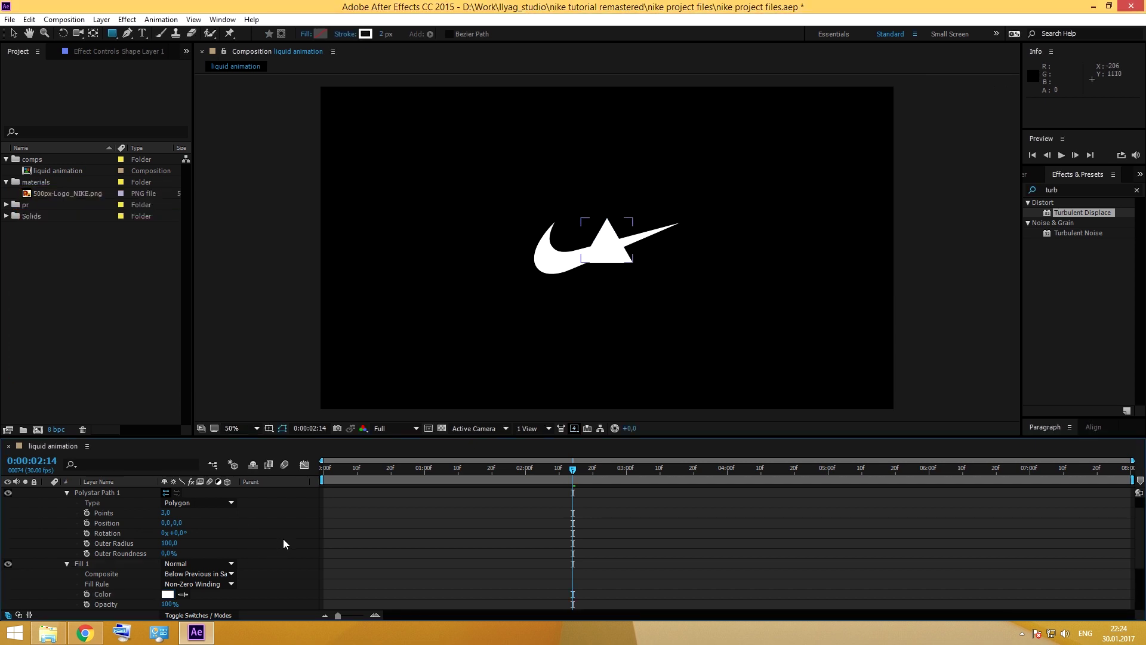
scroll(287, 538, "up", 1)
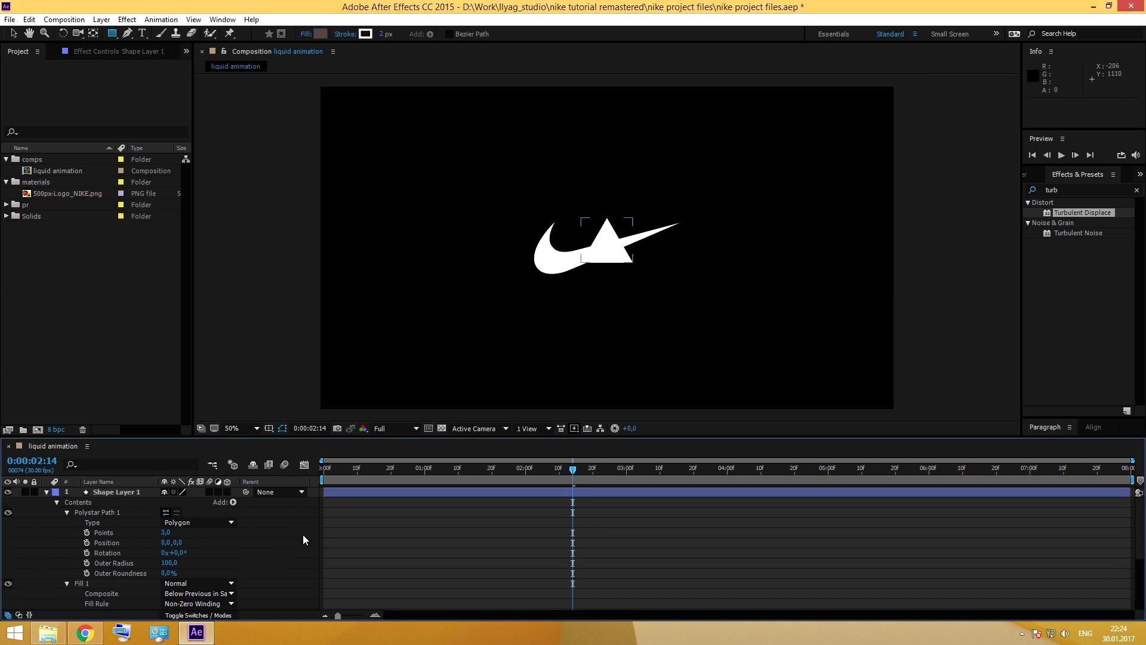
left_click(66, 583)
Select the triangle layer, view at 100%, and solo it.
key("v")
left_click(621, 275)
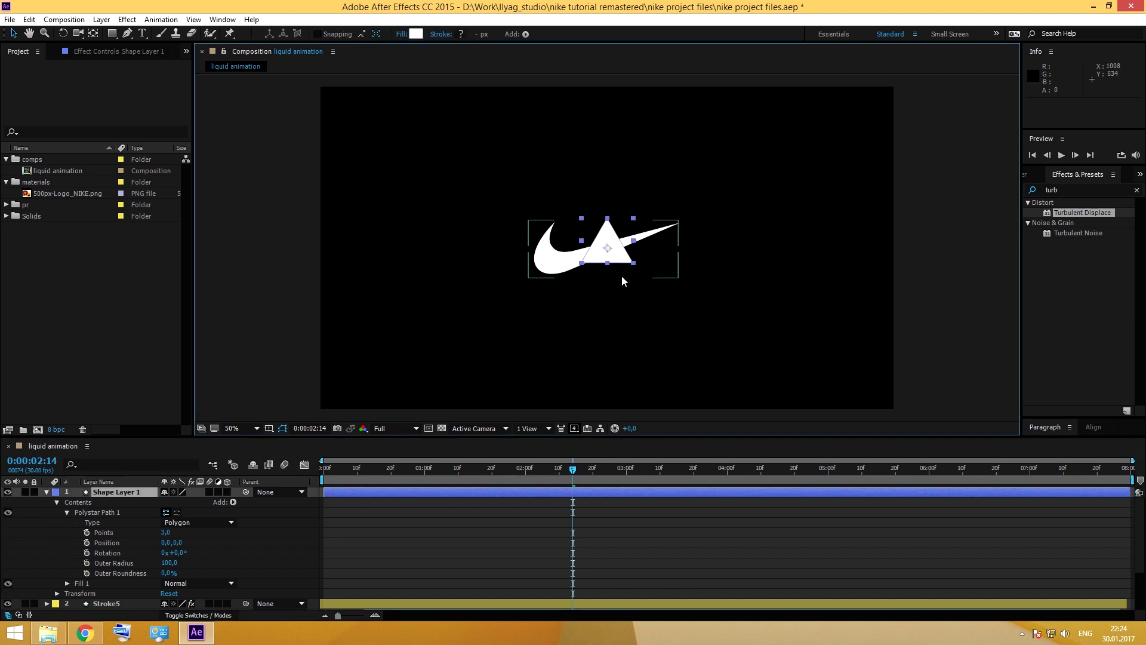
key("period")
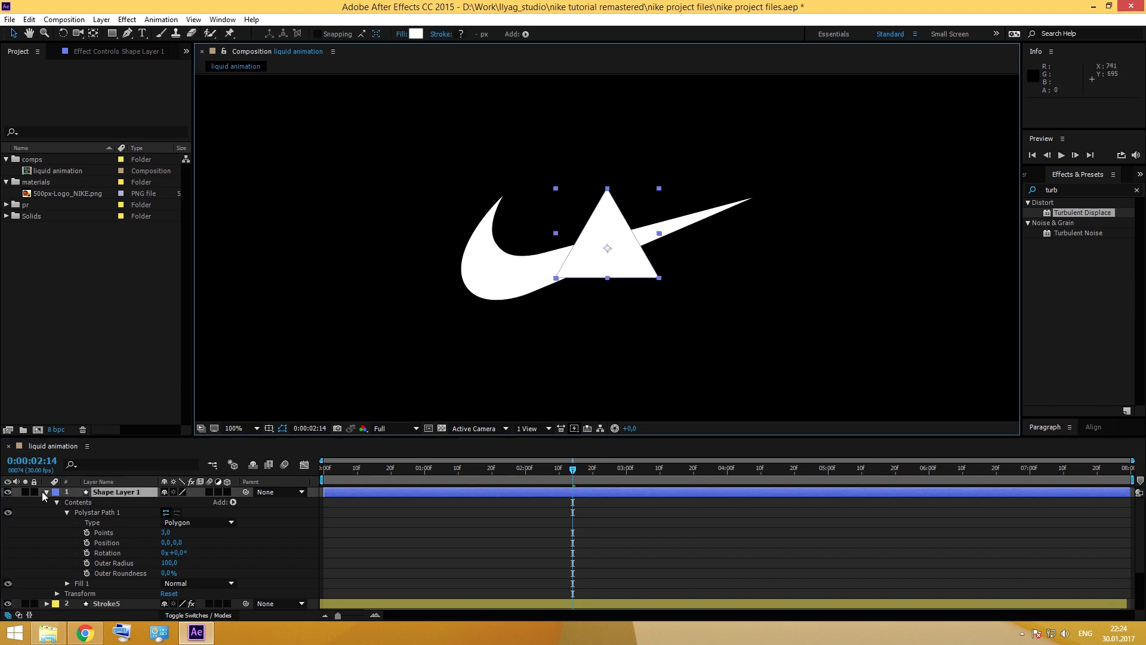
left_click(46, 492)
left_click(25, 491)
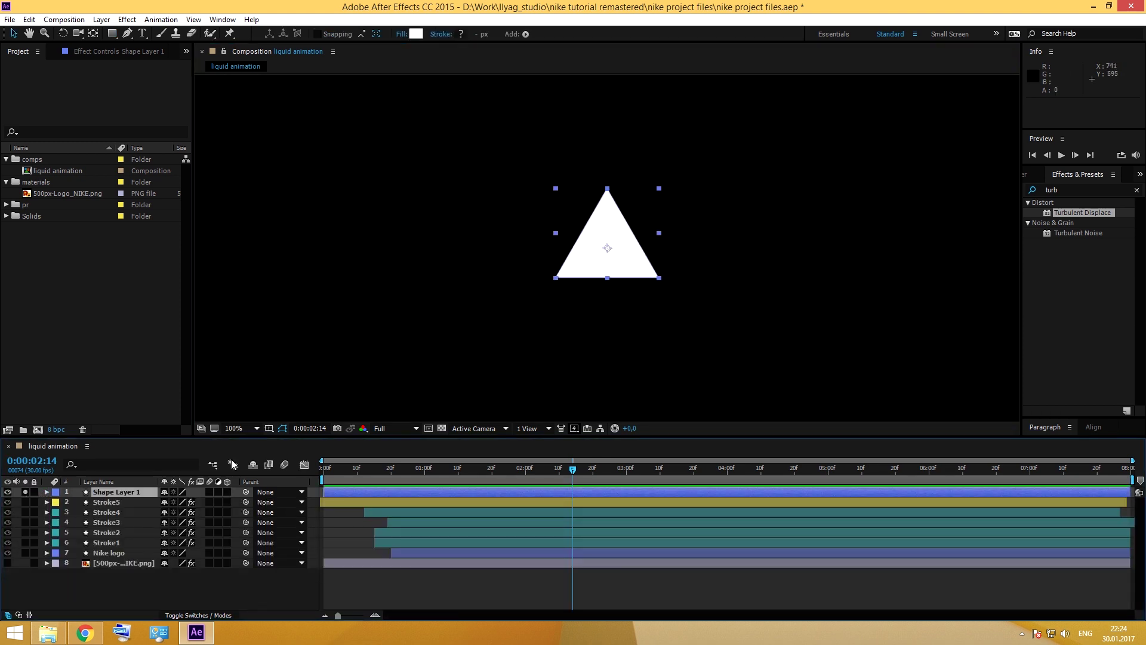
left_click(47, 493)
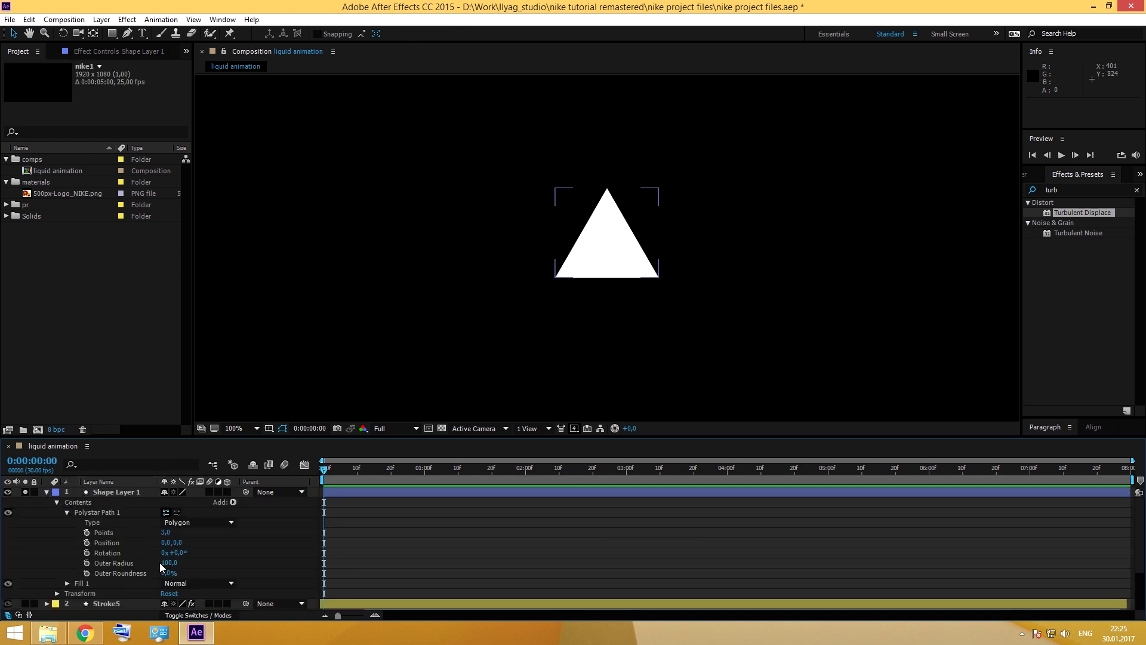
Set the polystar's Outer Radius to 220 and Outer Roundness to 55%, and keyframe both.
left_click(167, 562)
type("220")
key("Return")
type("55")
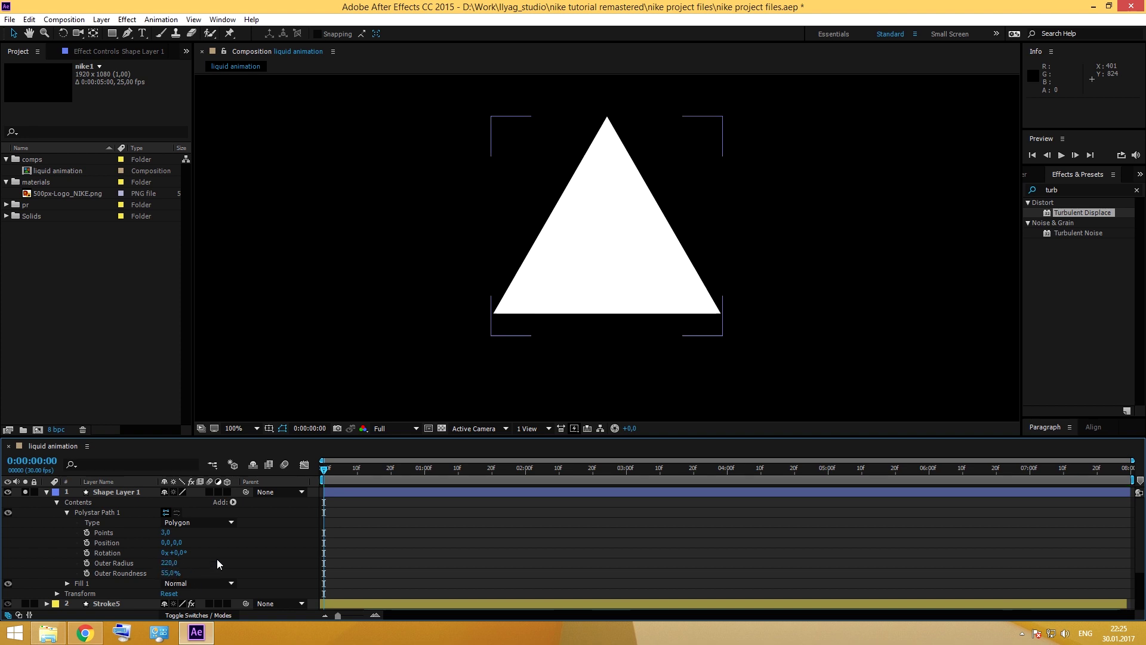
key("Return")
left_click(87, 563)
left_click(86, 573)
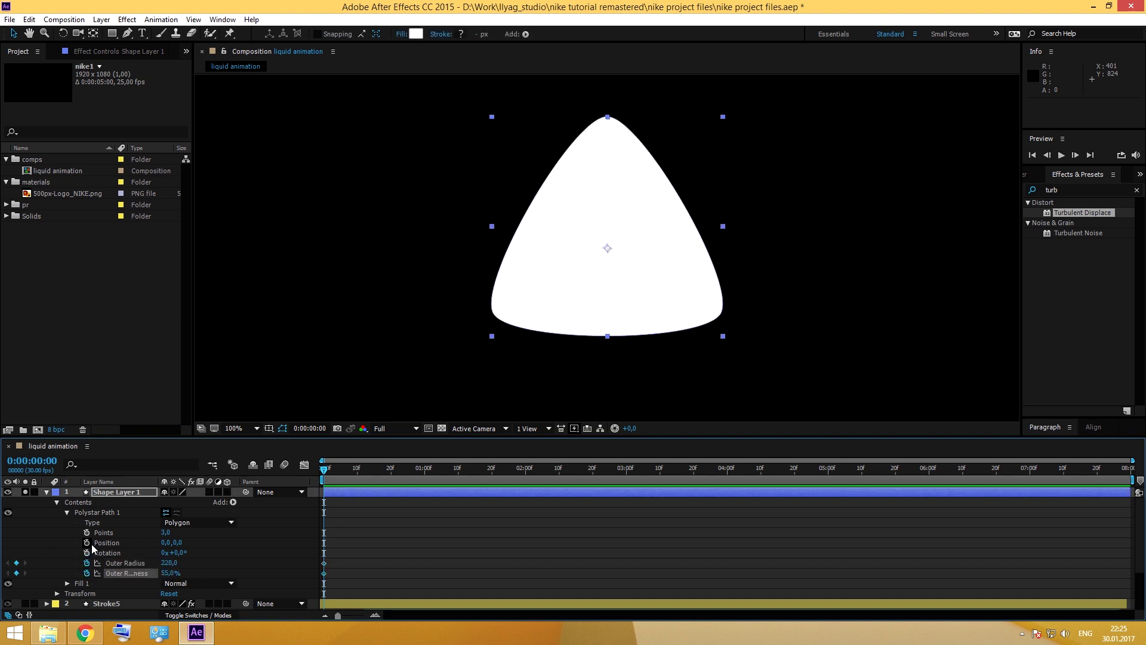
At frame 20, set Outer Radius to 0 and Outer Roundness to 155%, then return to the start.
left_click(391, 472)
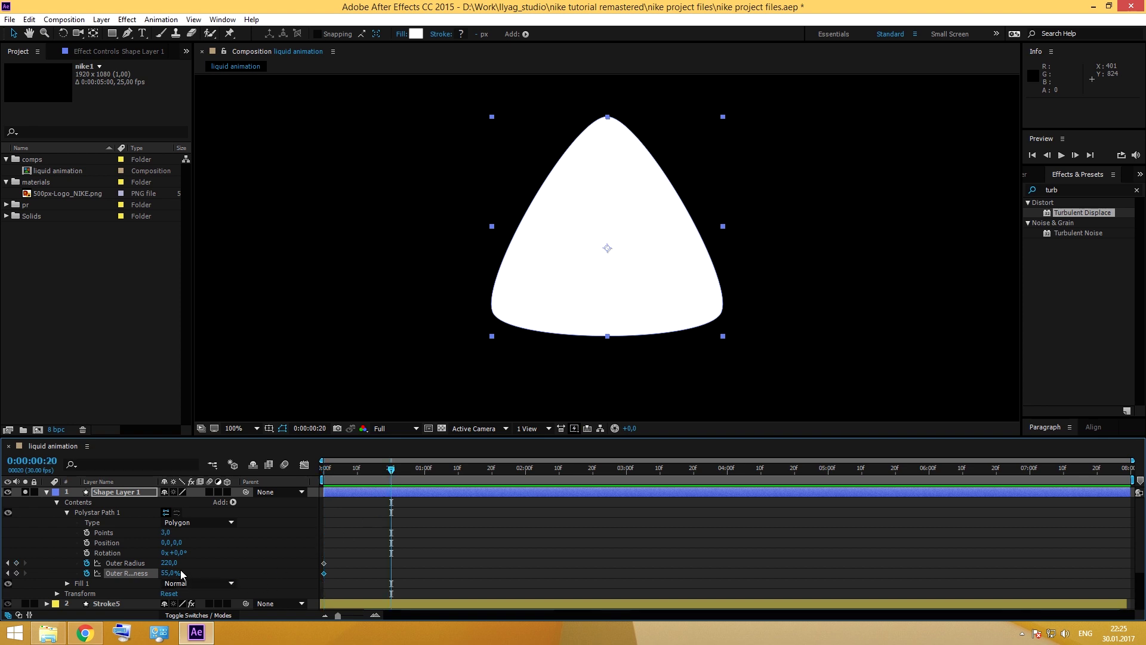
left_click(170, 562)
type("0")
key("Tab")
type("155")
key("Return")
left_click_drag(394, 473, 322, 492)
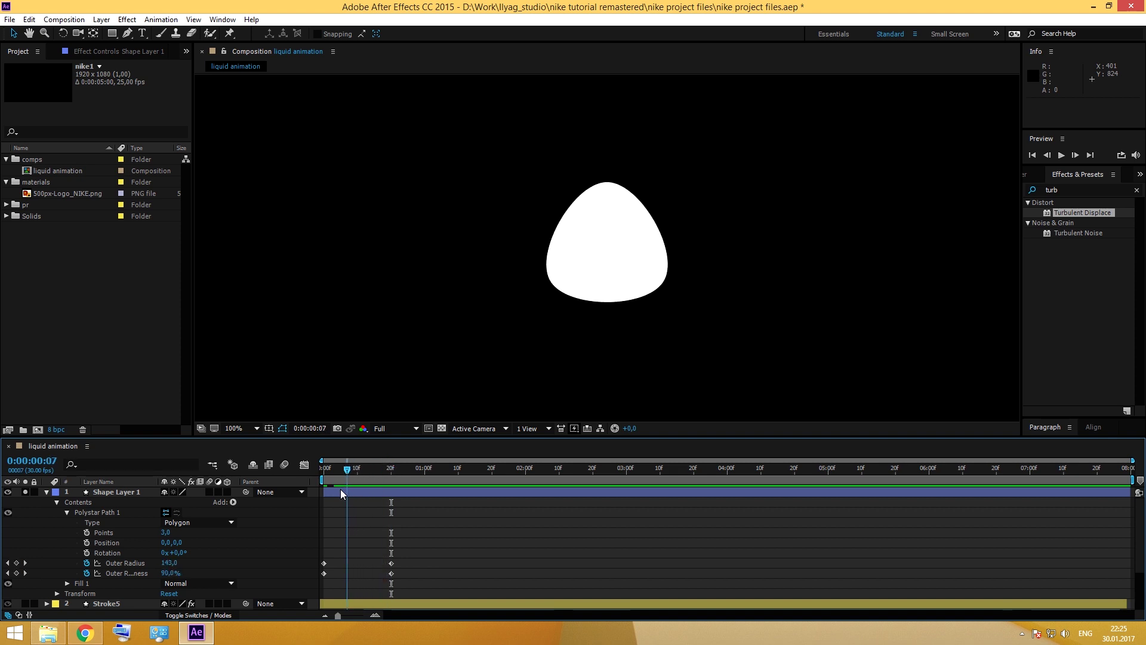
left_click(233, 503)
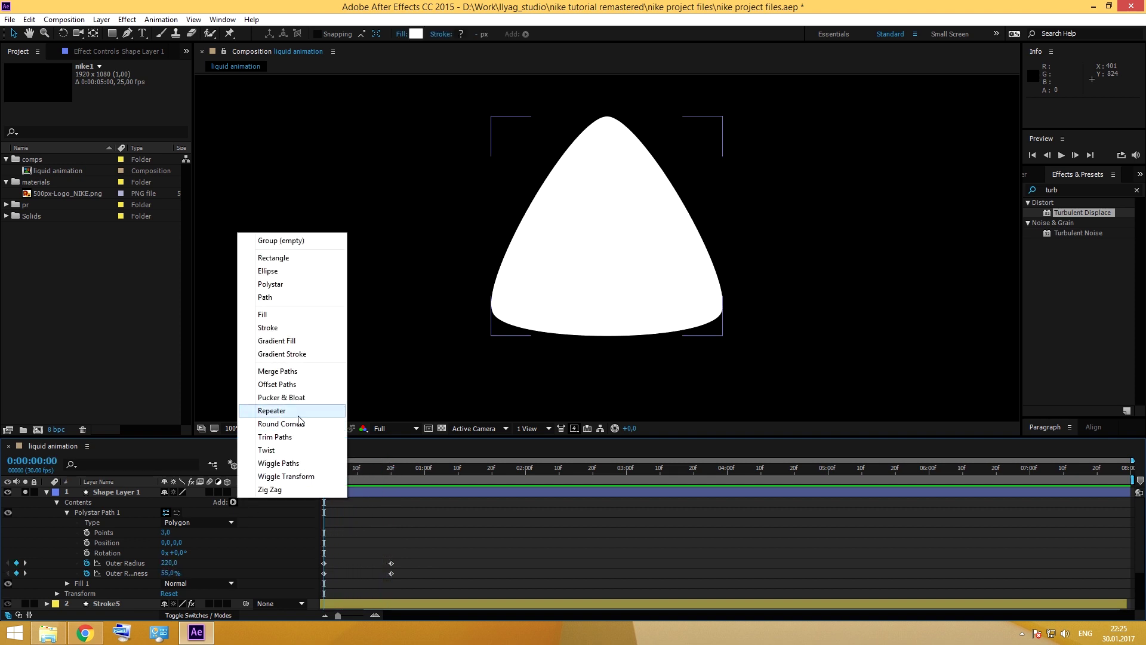
Add a Repeater whose transform rotates each copy 30° with a 0,0 position offset.
left_click(294, 410)
left_click(68, 593)
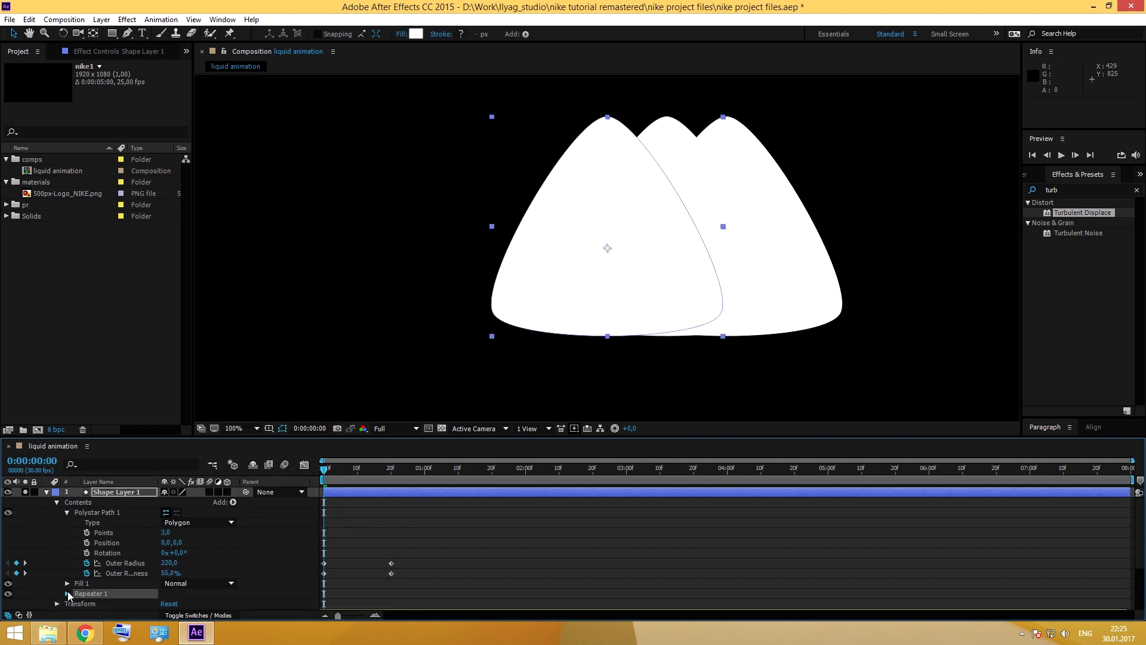
scroll(65, 570, "down", 2)
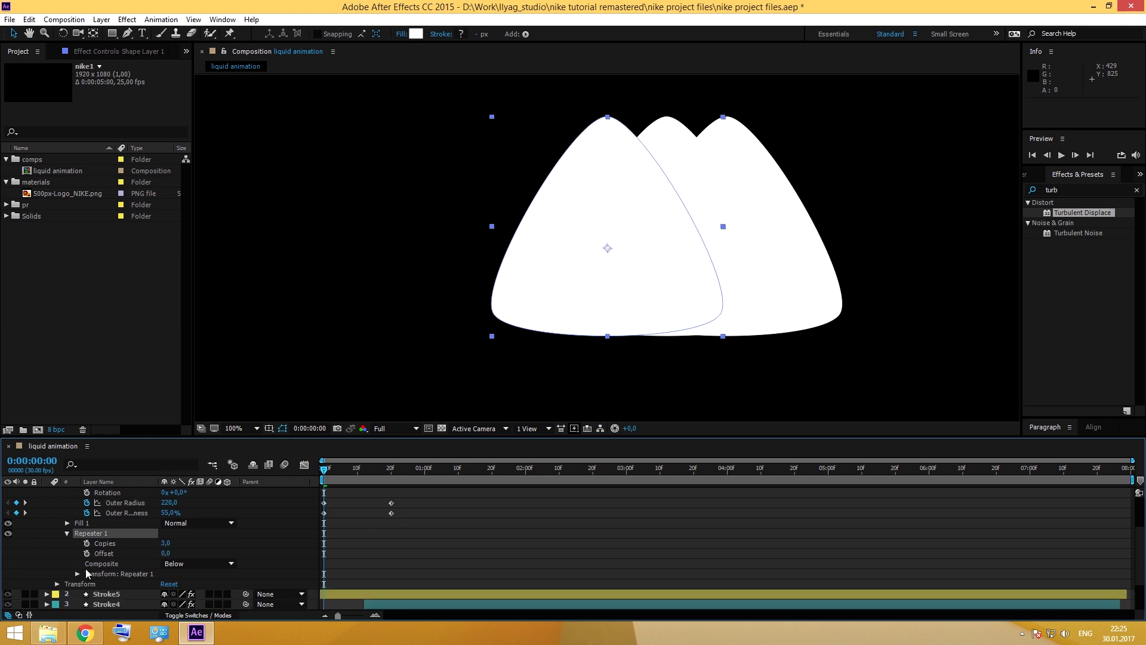
left_click(77, 574)
scroll(77, 574, "down", 2)
scroll(218, 578, "down", 2)
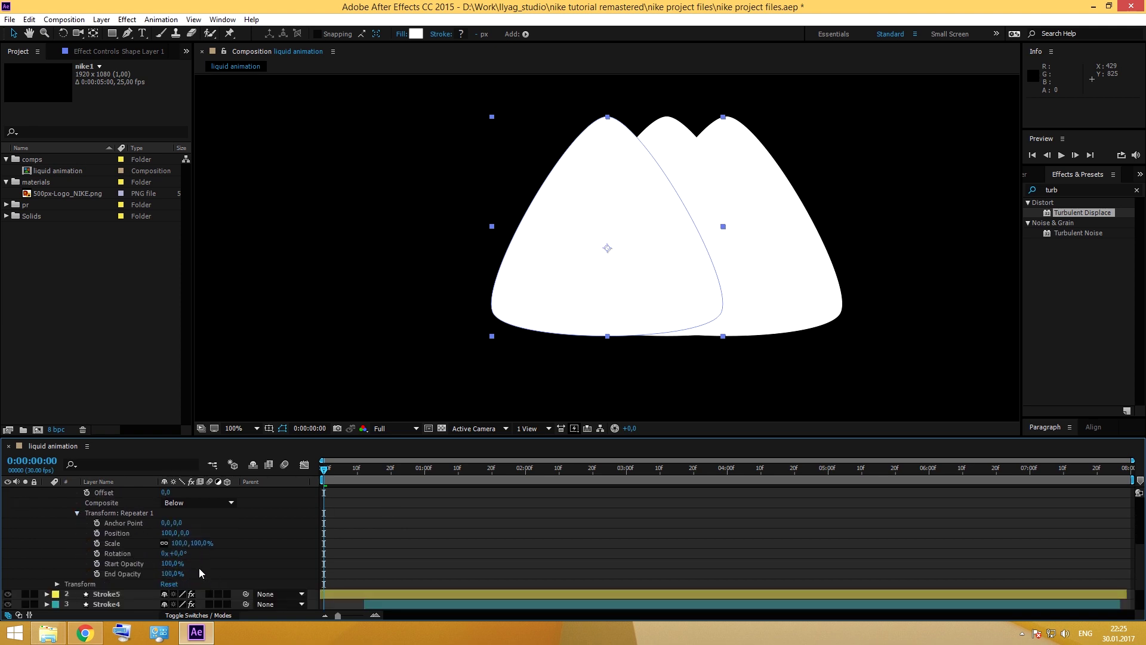
key("Return")
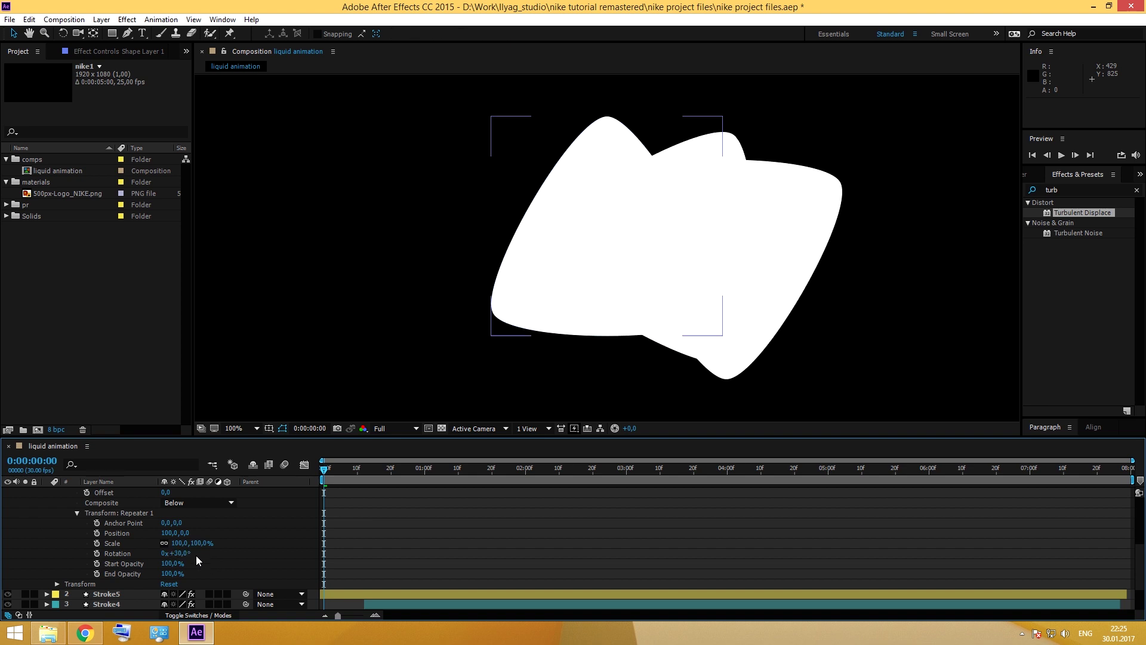
type("0")
key("Return")
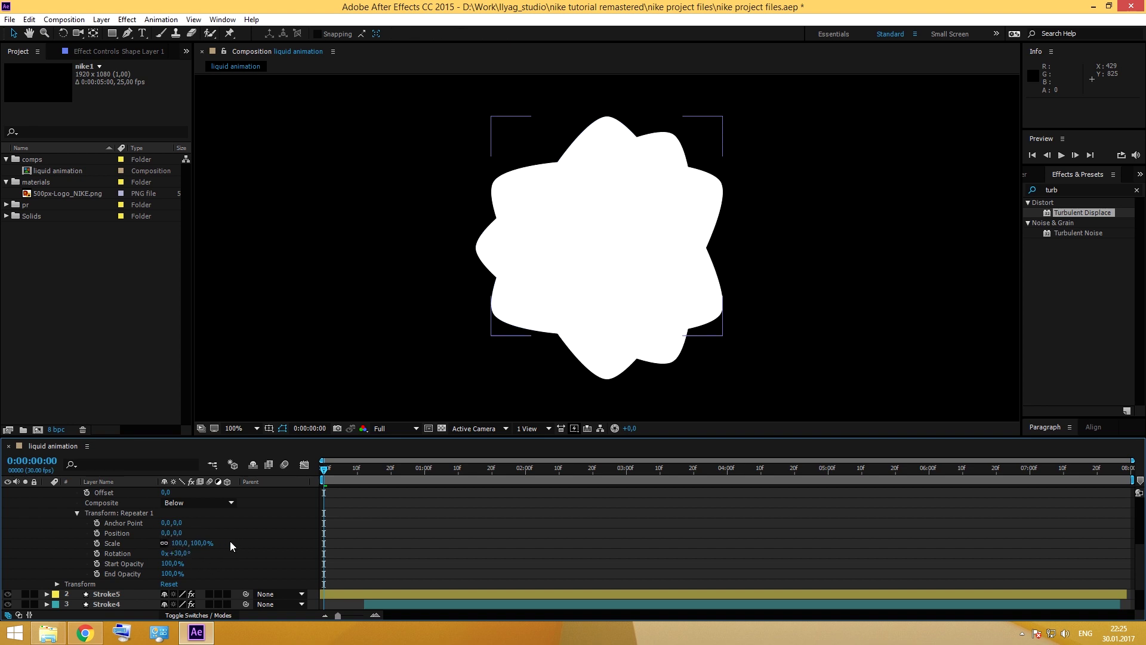
scroll(233, 525, "up", 3)
scroll(221, 514, "up", 2)
Scale Shape Layer 1 down to 5%.
left_click(117, 492)
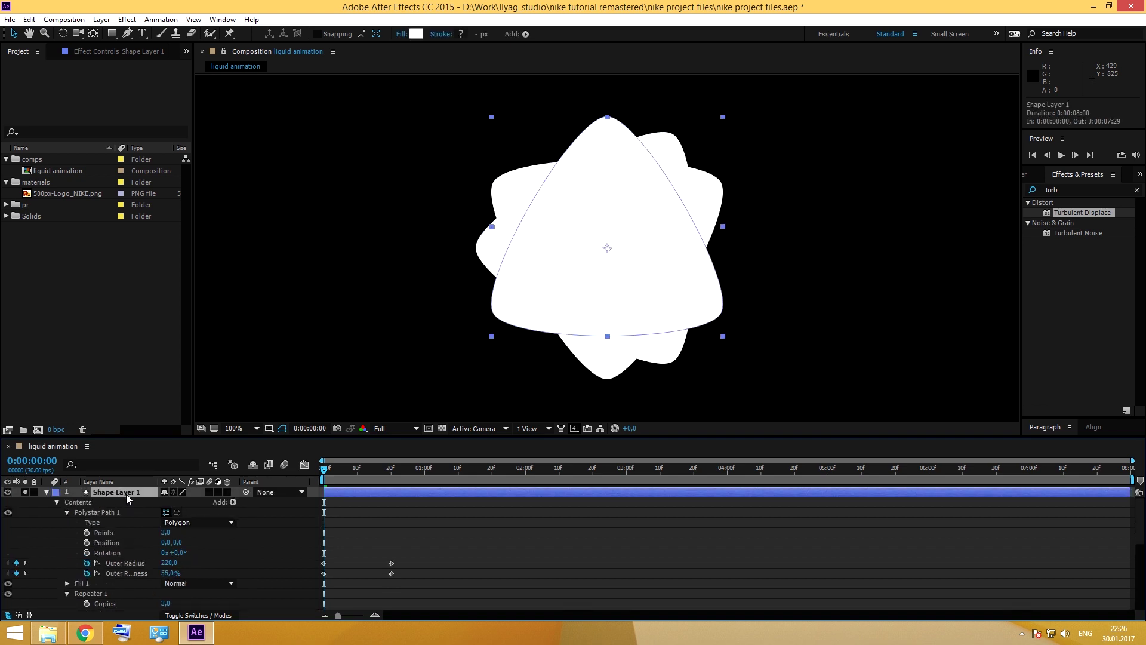
key("s")
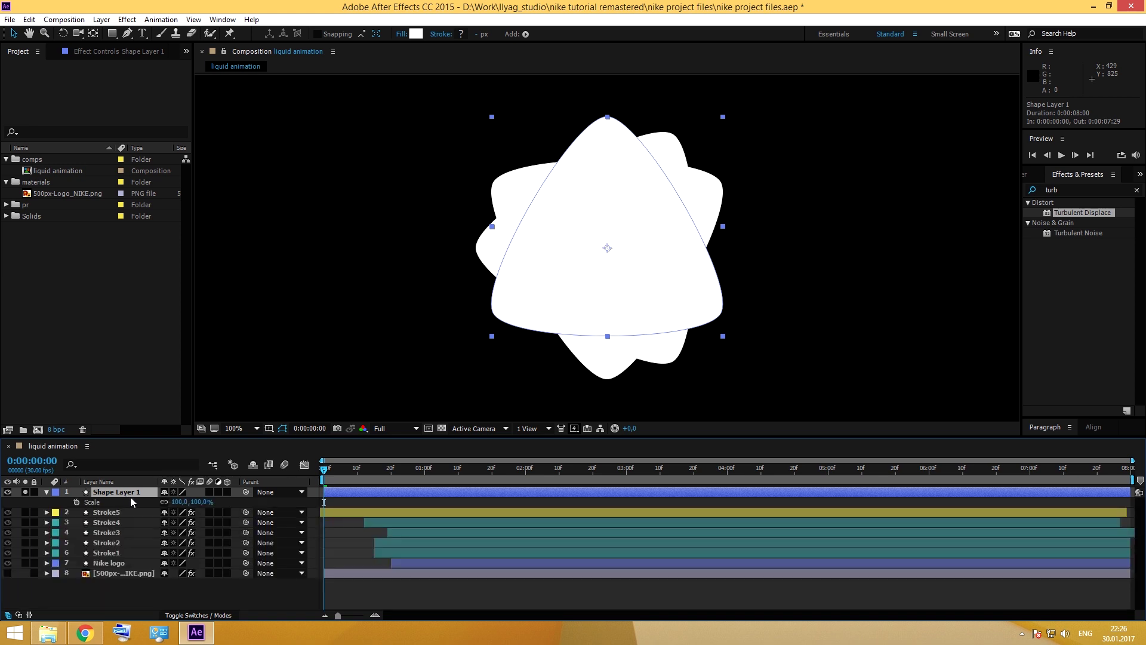
left_click(242, 501)
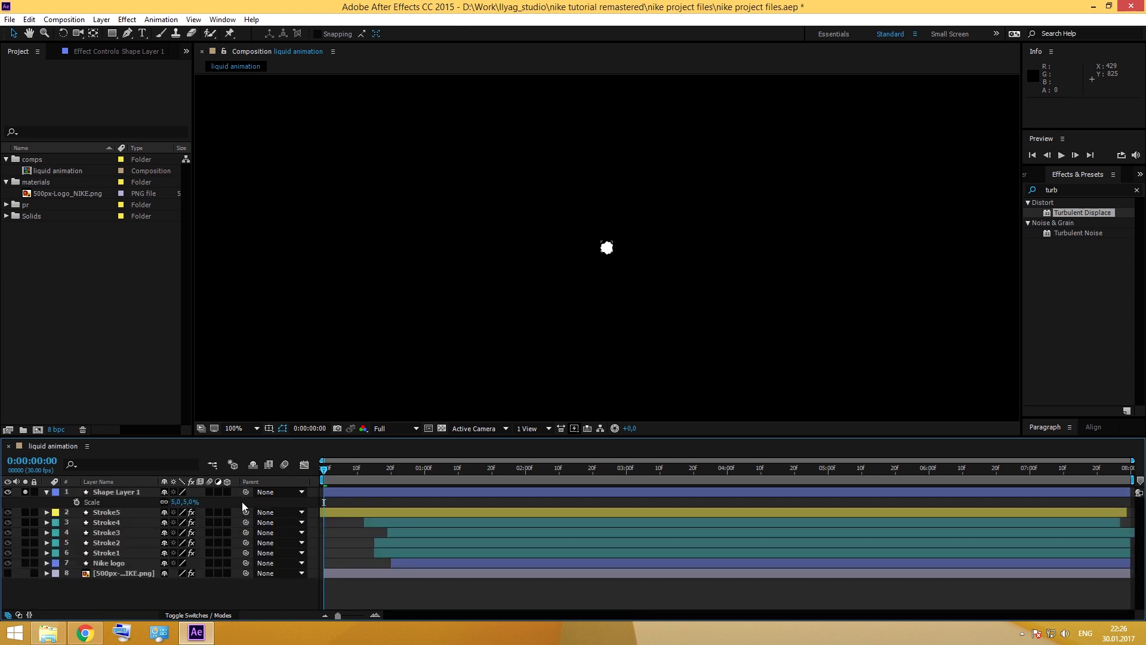
left_click(47, 491)
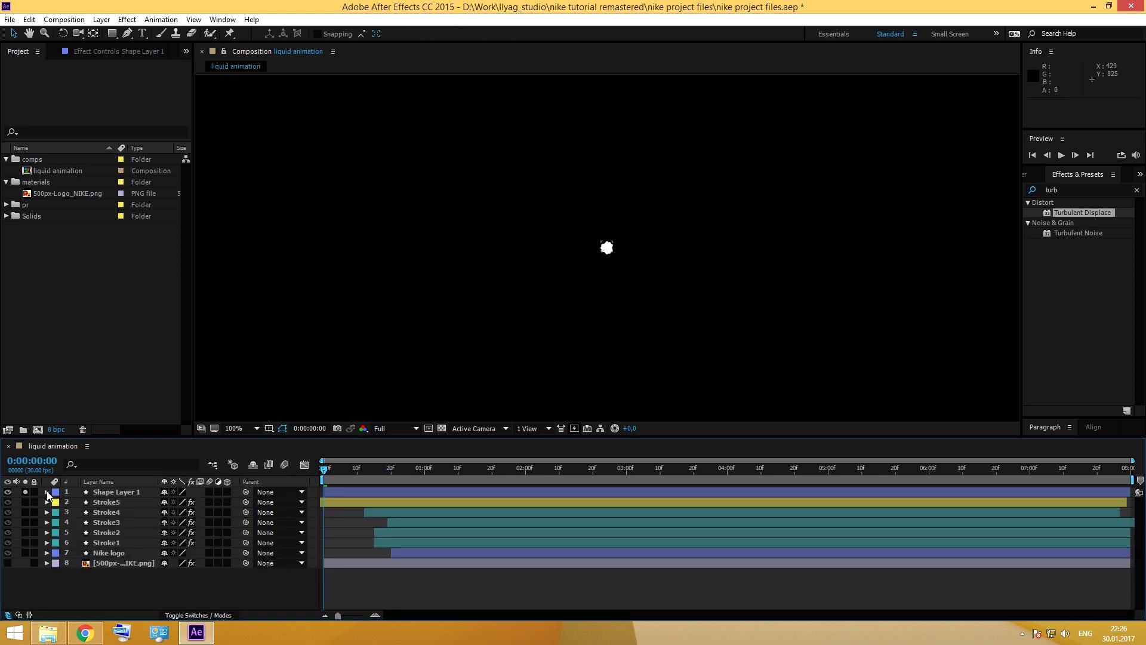
left_click(48, 491)
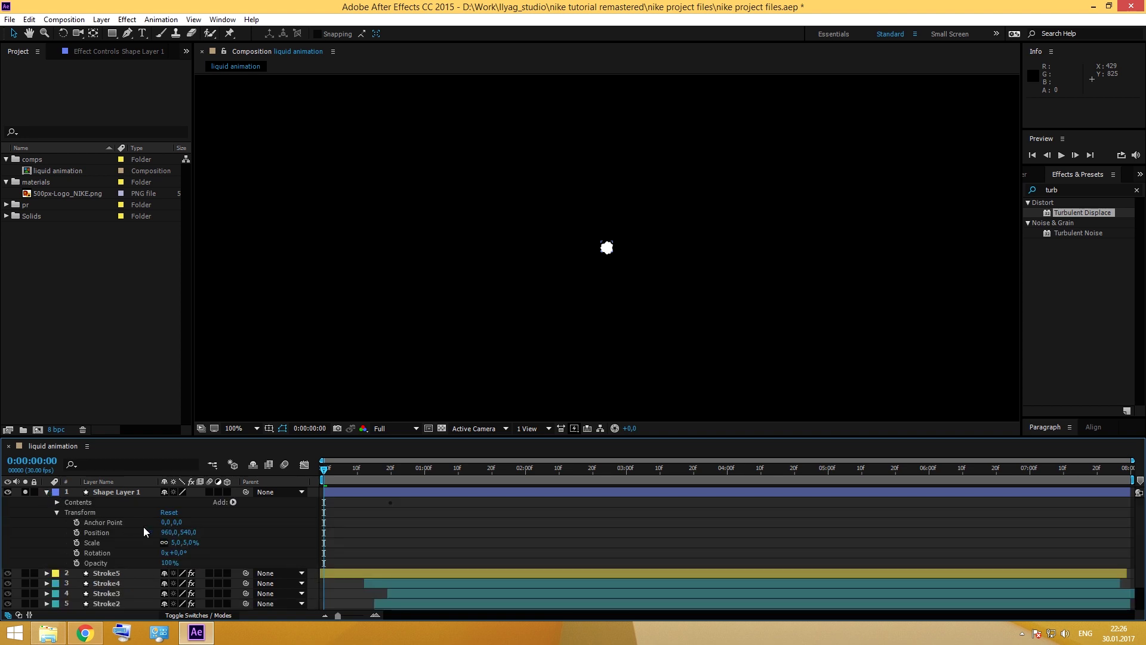
Keyframe the Polystar Position, move it upward, and shift the end keyframe to frame 20.
left_click(57, 502)
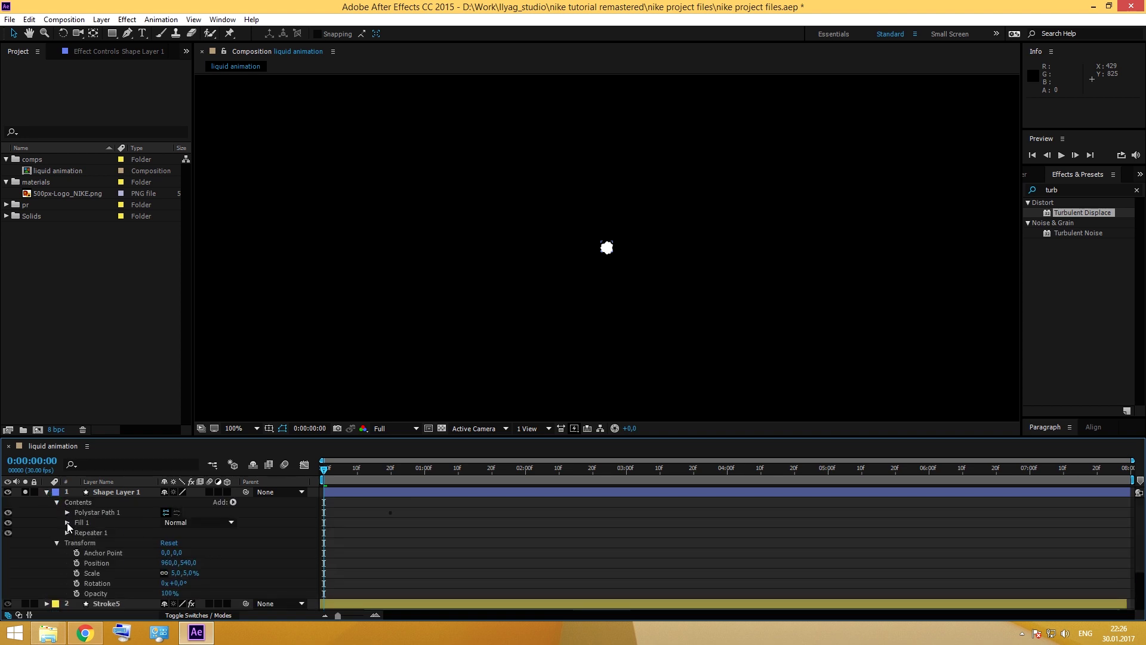
left_click(67, 512)
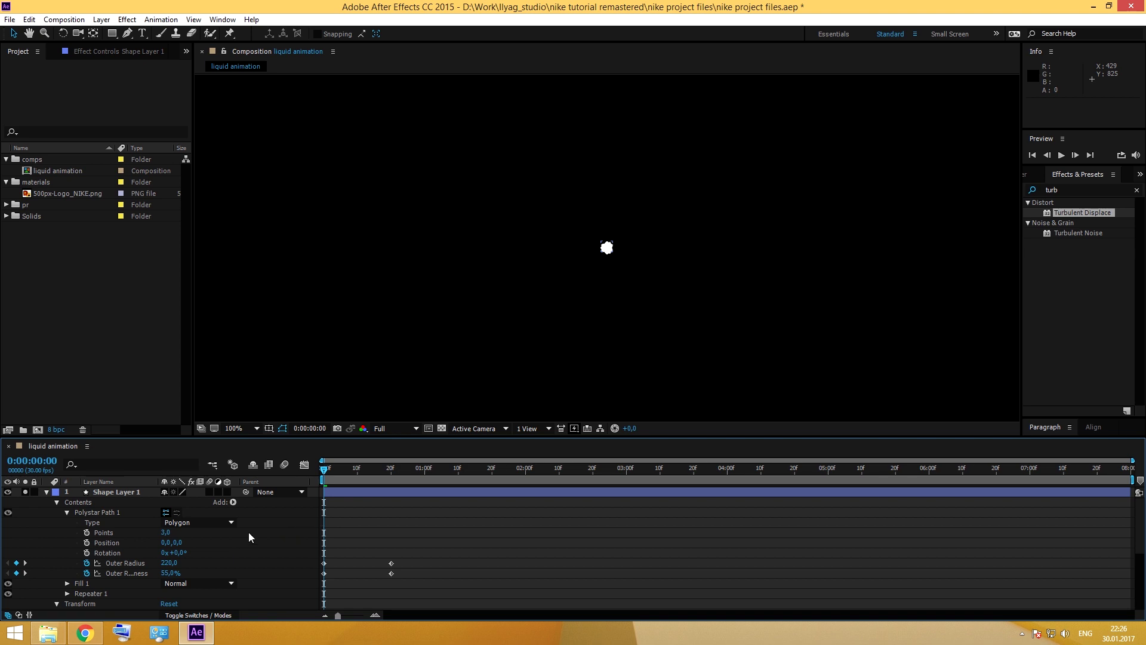
left_click(86, 542)
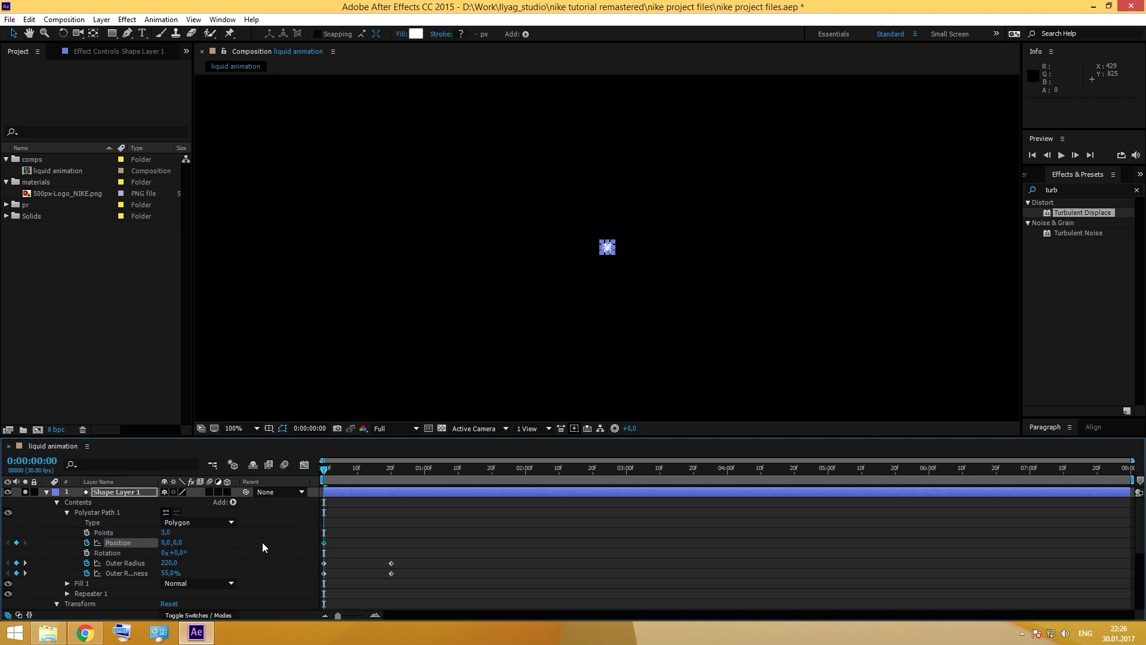
left_click_drag(349, 477, 357, 476)
mouse_move(177, 544)
left_mouse_down()
mouse_move(154, 561)
mouse_move(2, 558)
left_mouse_up()
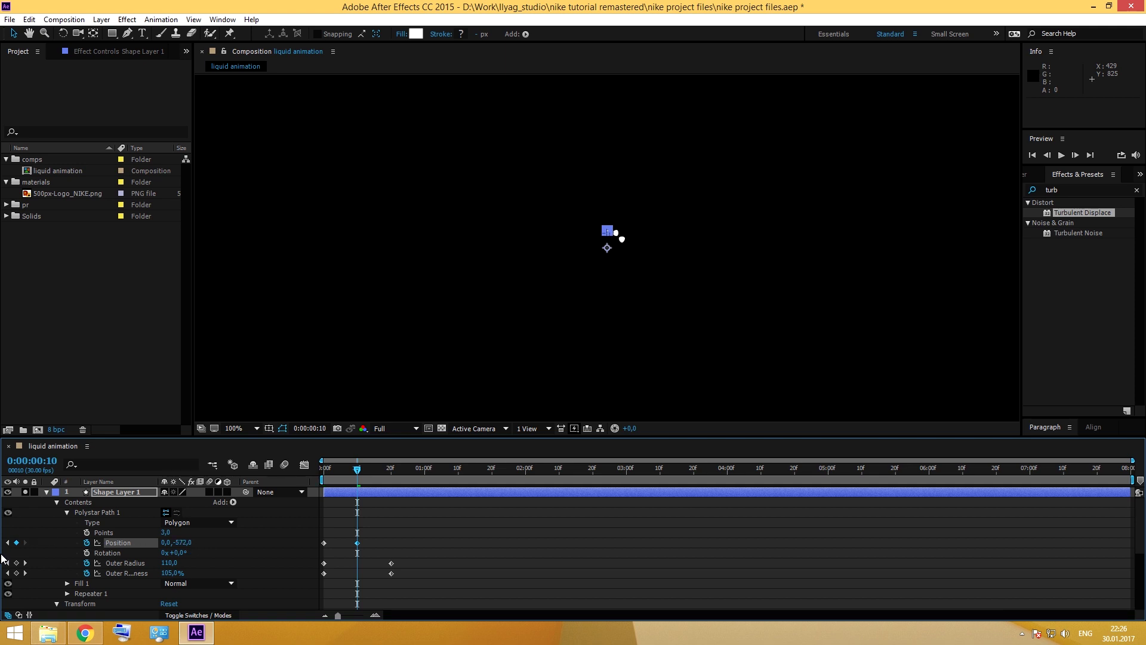
left_click_drag(186, 540, 43, 543)
left_click(316, 506)
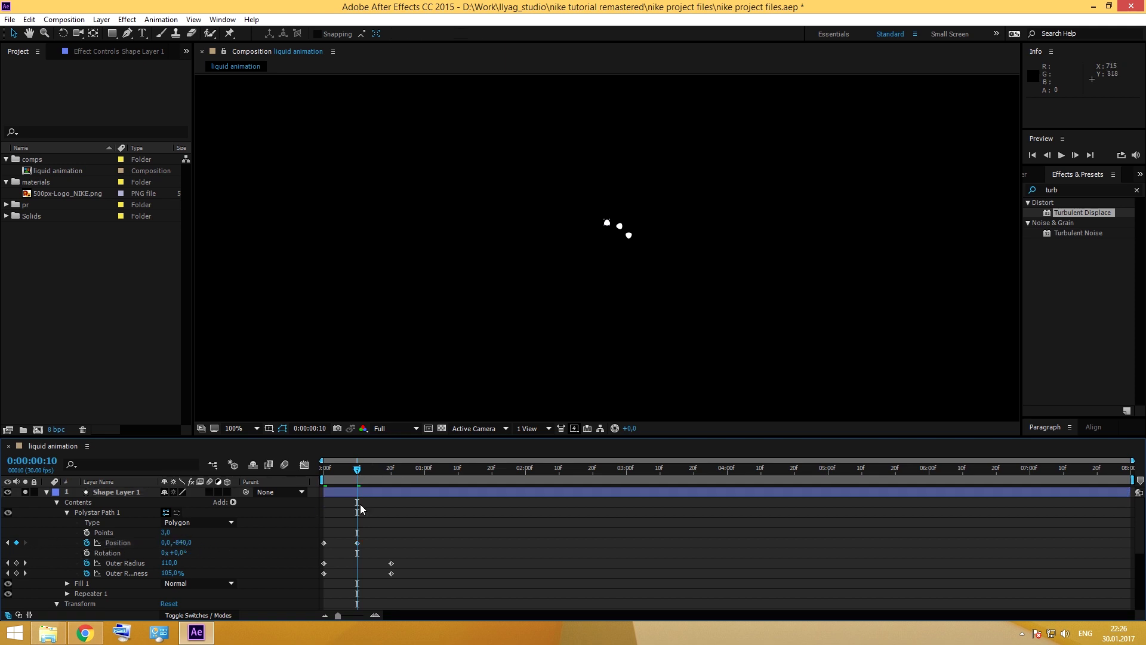
mouse_move(357, 542)
left_mouse_down()
mouse_move(391, 543)
mouse_move(298, 581)
left_mouse_up()
Easy-ease the keyframes and raise the polystar's frame-20 position toward Y -1188.
key("F9")
left_click(420, 540)
left_click(391, 471)
left_click_drag(178, 543, 197, 553)
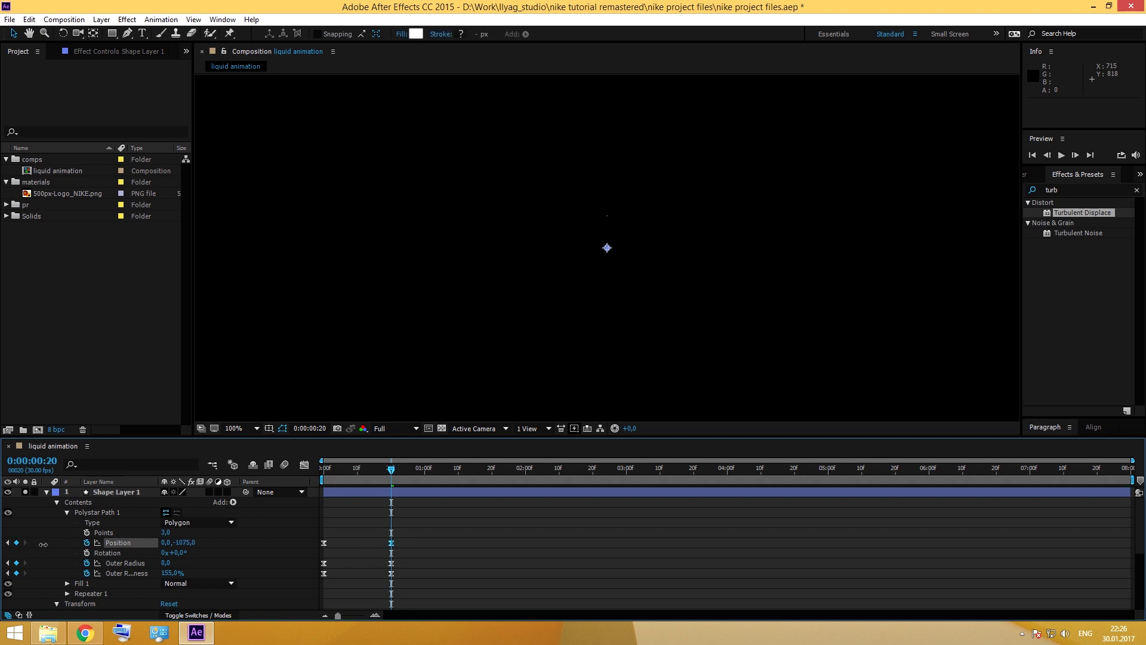
left_click(435, 540)
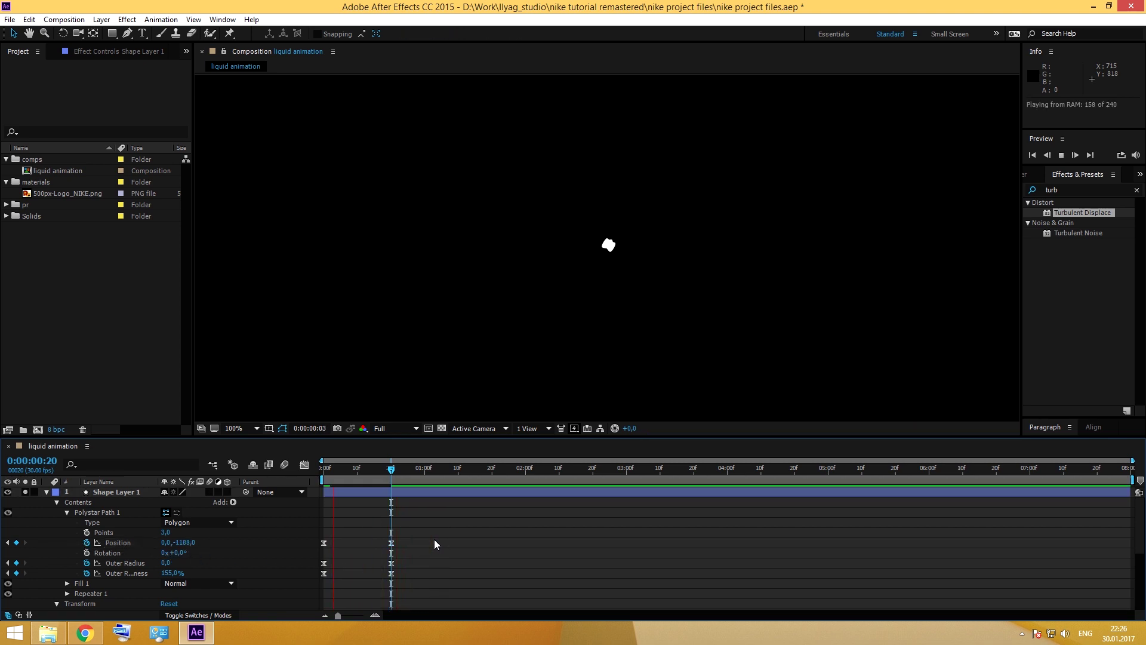
Re-ease the keyframes, increase their ease influence in the Graph Editor, and preview.
left_click_drag(432, 523, 294, 583)
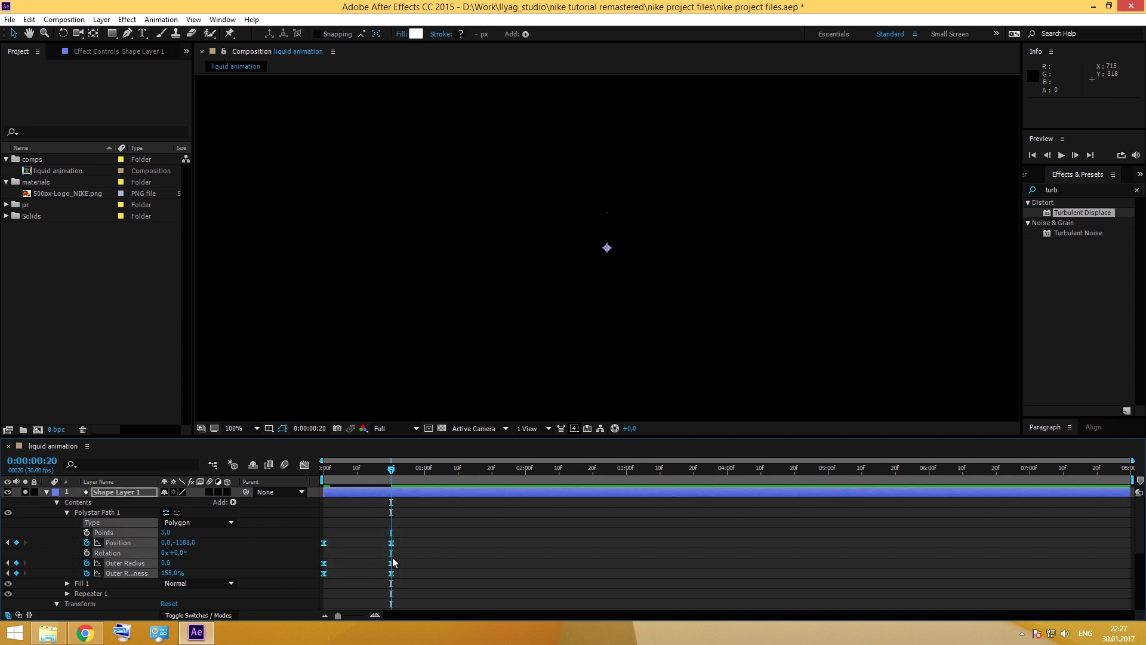
left_click_drag(421, 529, 366, 588)
key("F9")
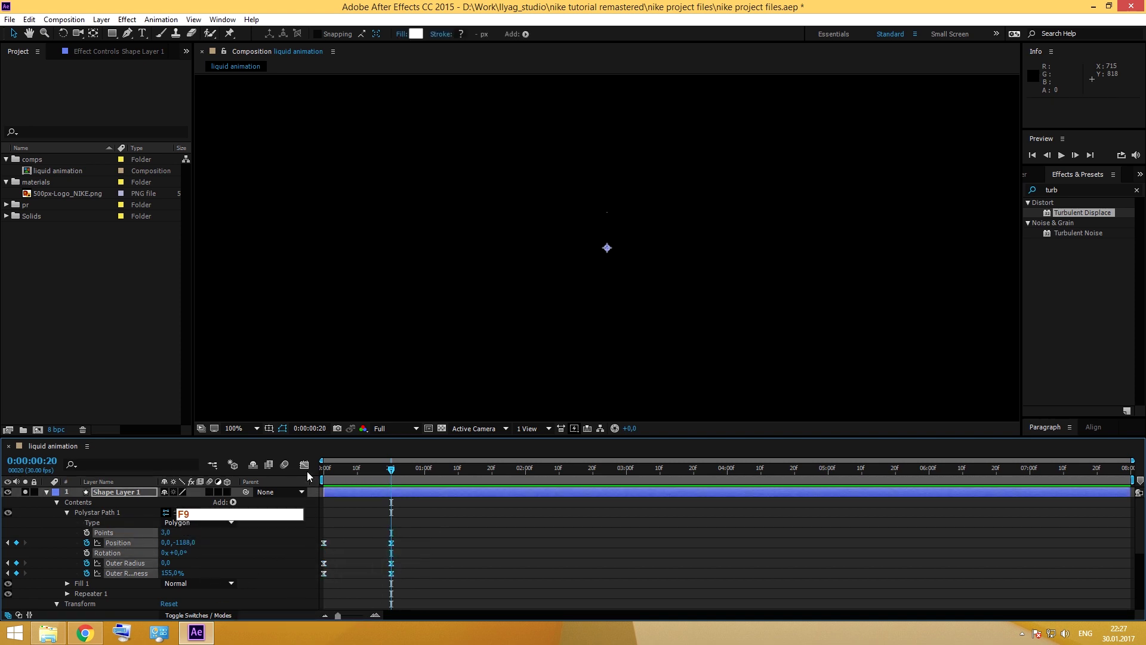
left_click(304, 465)
left_click_drag(379, 570, 365, 571)
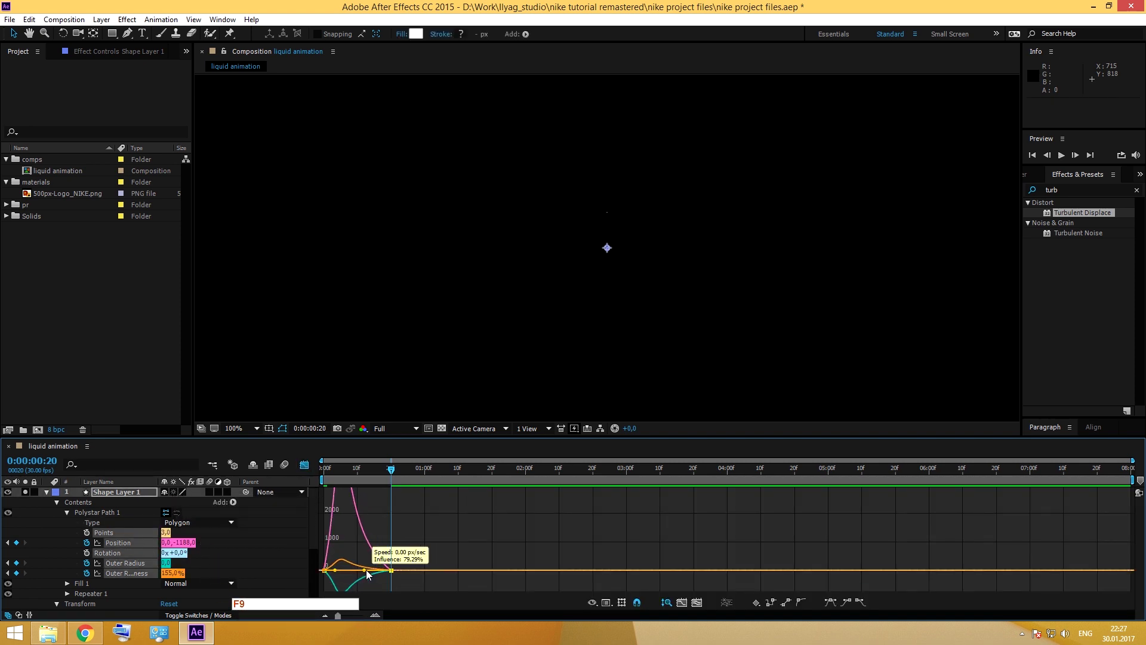
left_click(304, 464)
key("space")
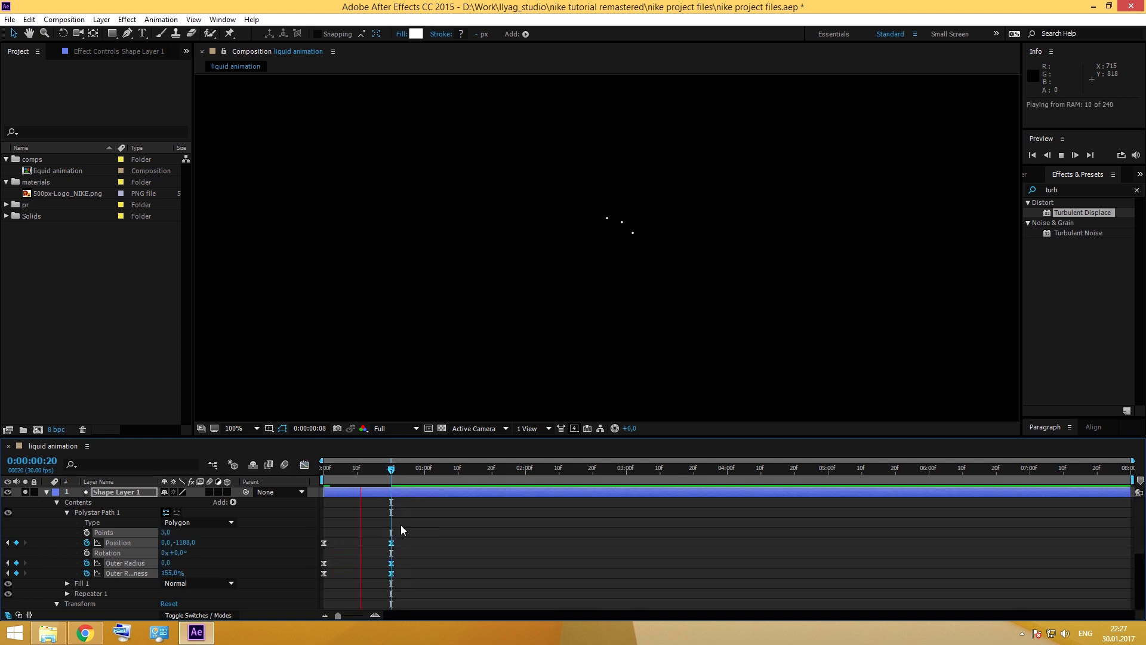
key("space")
Show the strokes again and shift Shape Layer 1 to start later, at 1:11.
left_click(47, 492)
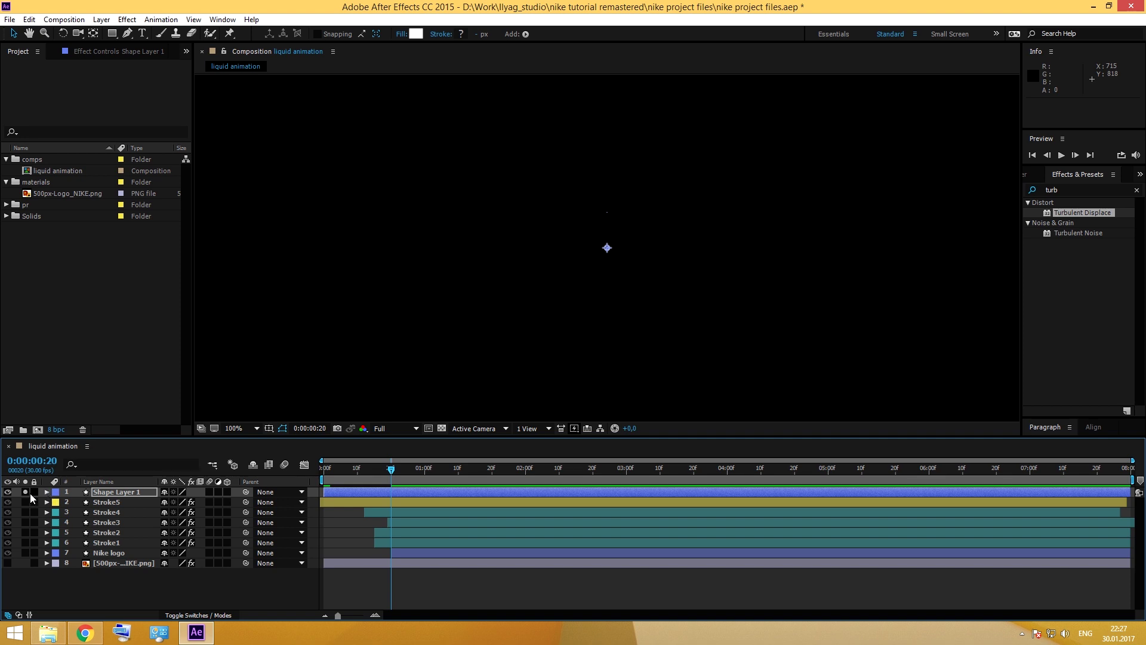
left_click(25, 492)
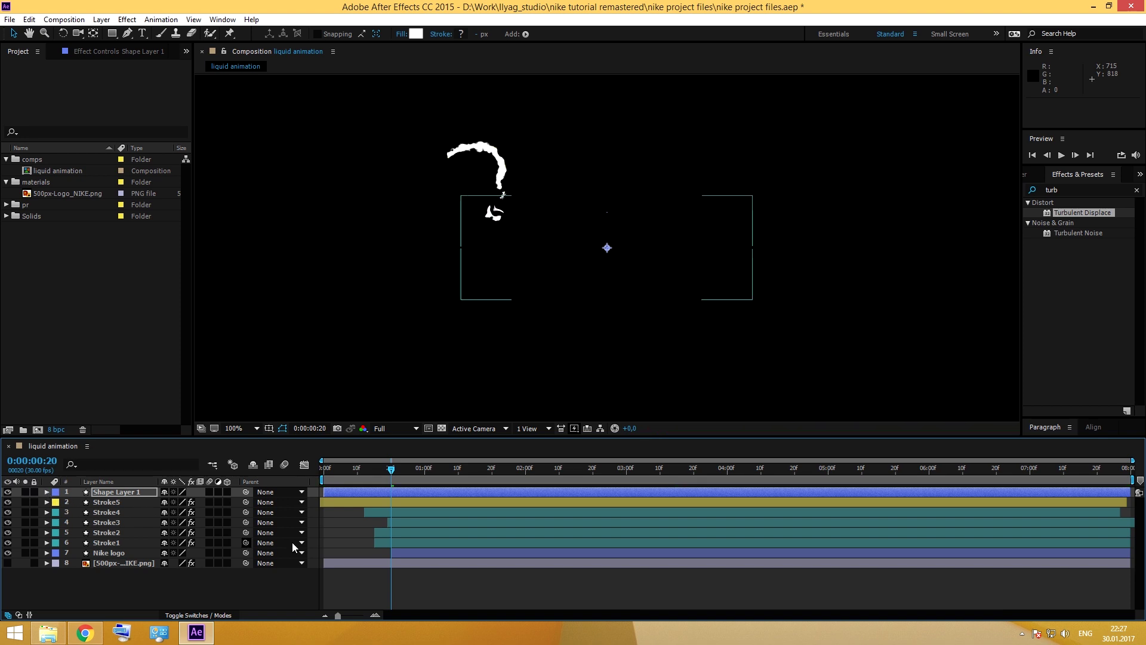
left_click_drag(465, 472, 543, 472)
key("u")
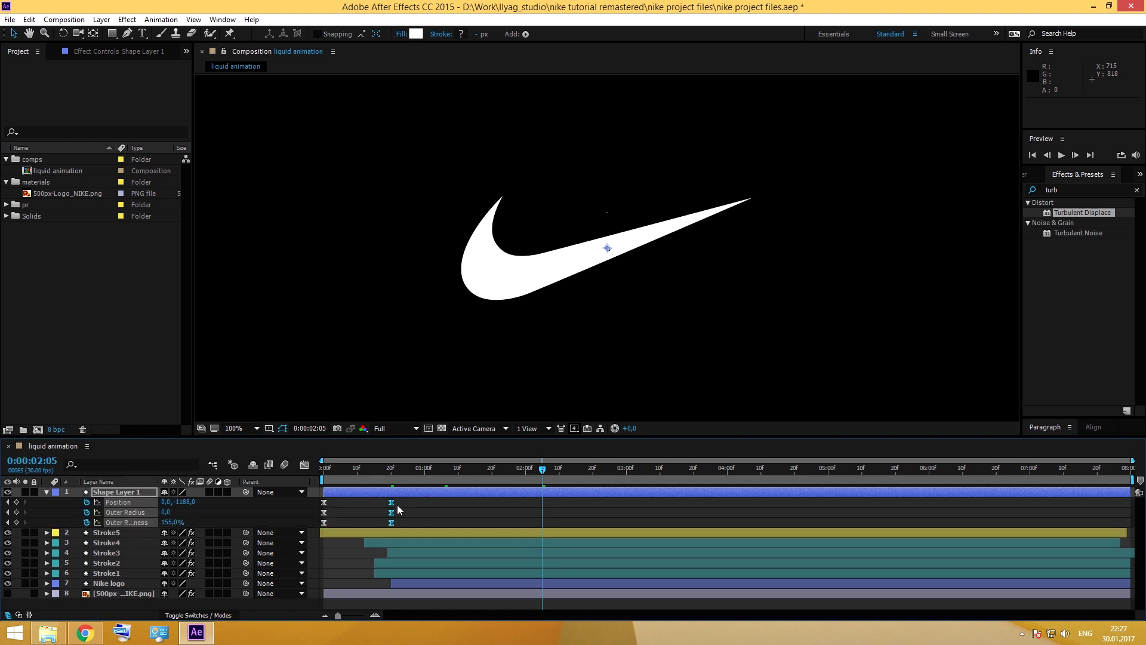
left_click_drag(338, 494, 524, 493)
left_click(461, 470)
left_click_drag(516, 492, 483, 491)
Move the droplet shape onto the swoosh's upper-right tip.
scroll(607, 249, "up", 1)
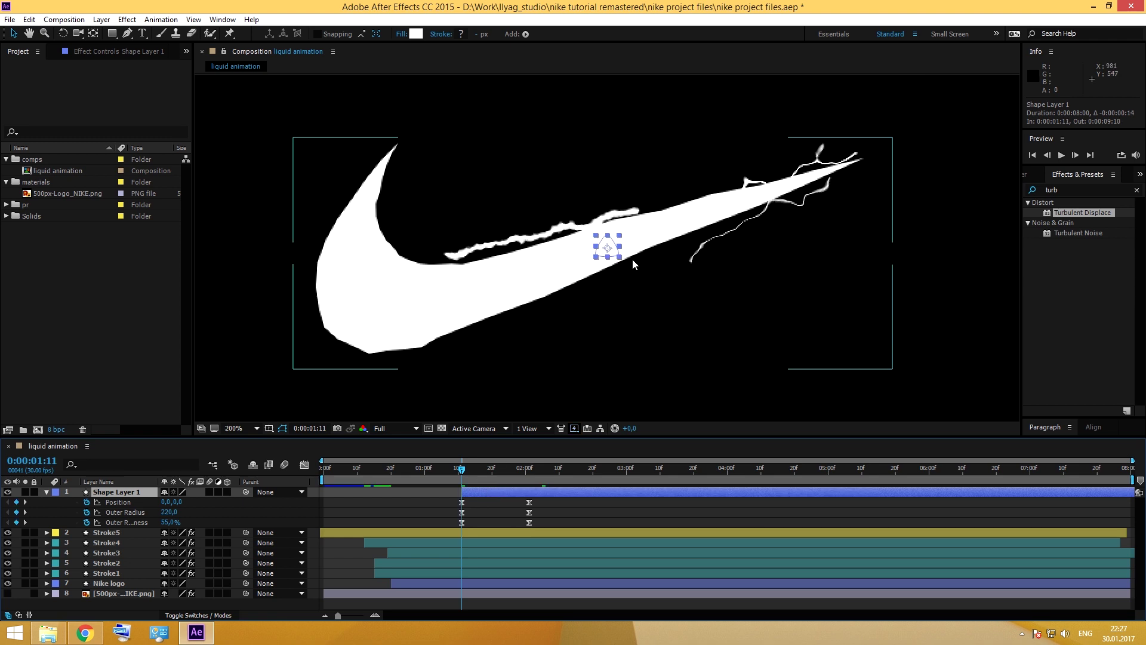
left_click_drag(608, 249, 856, 154)
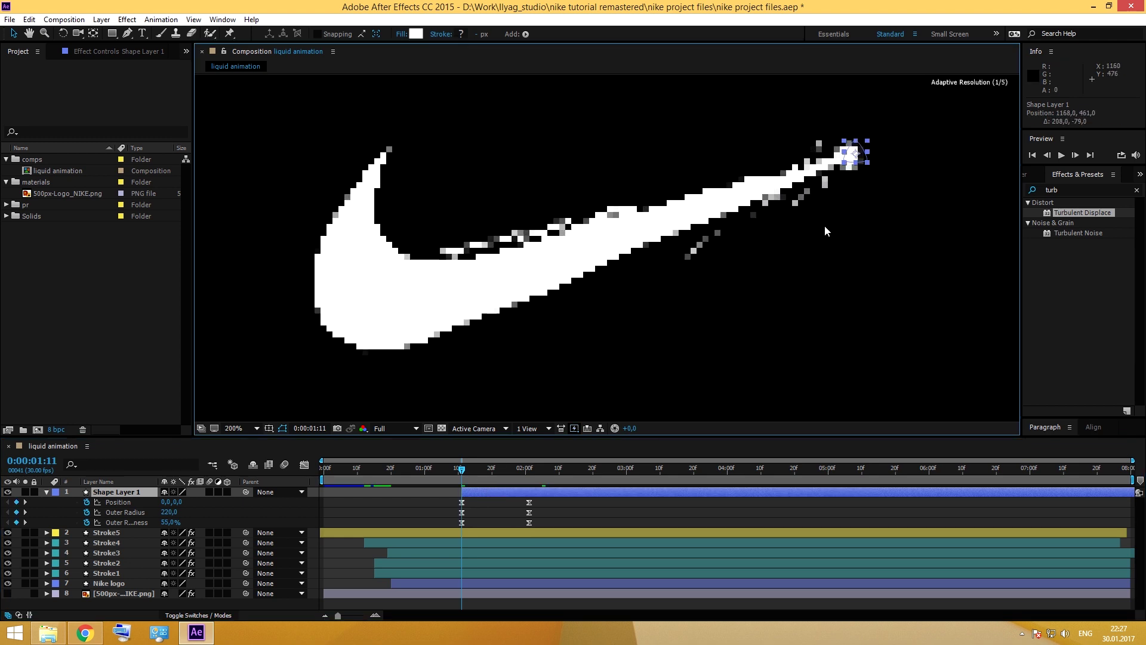
left_click_drag(598, 228, 285, 318)
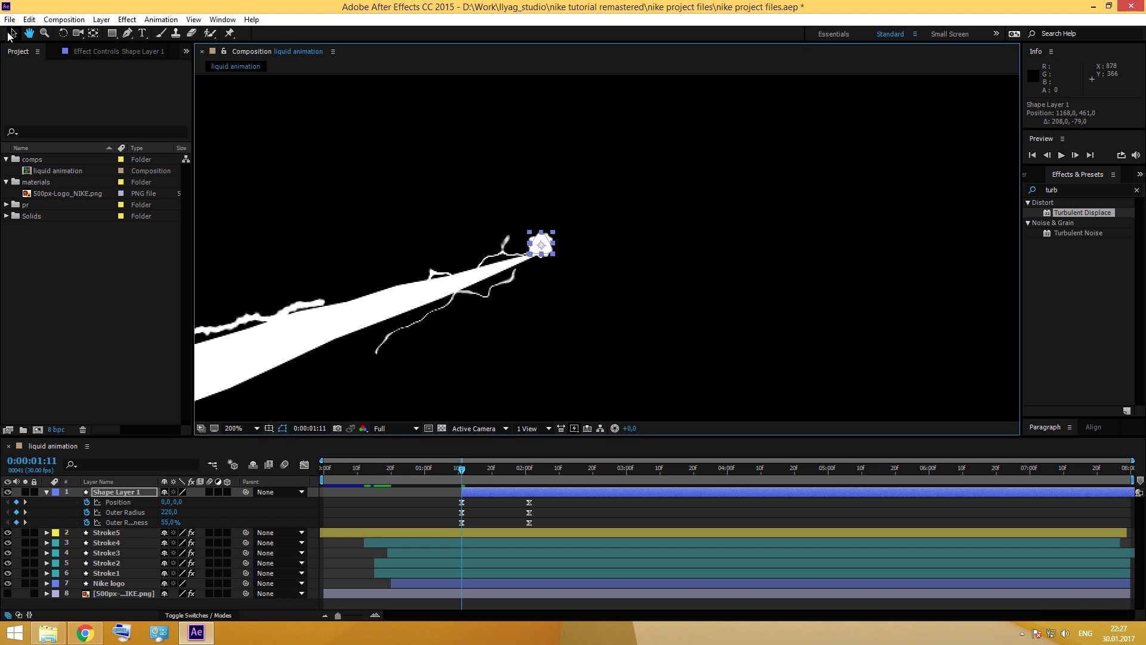
left_click_drag(462, 469, 488, 469)
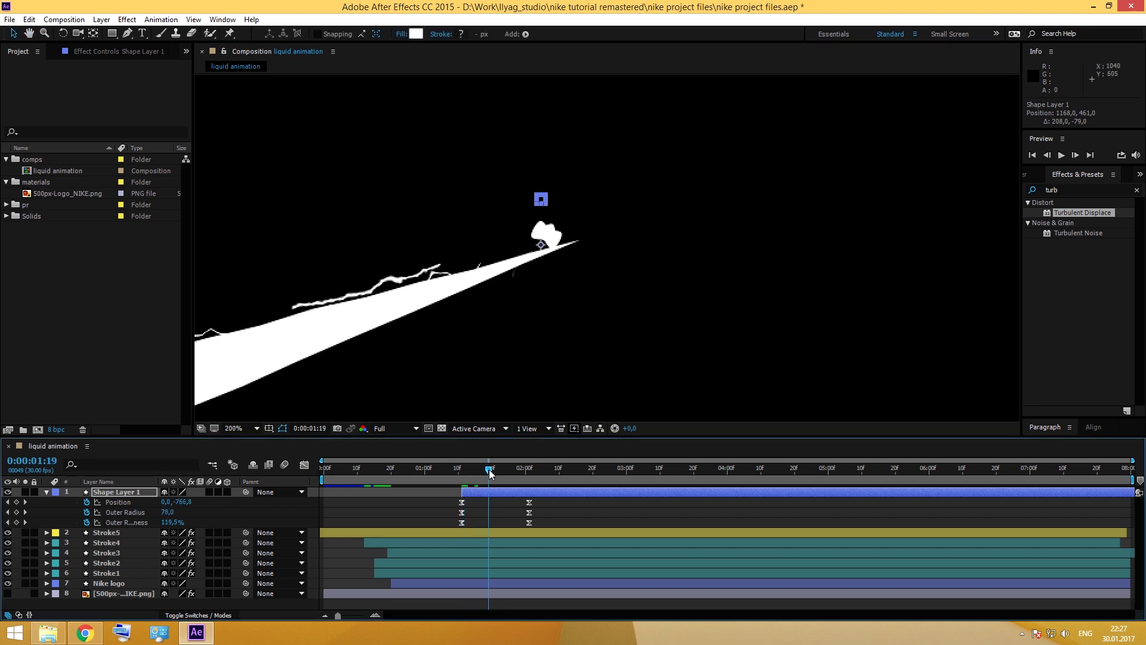
Rotate the droplet splash to about 40° and position it just off the swoosh tip.
key("r")
left_click_drag(173, 502, 234, 493)
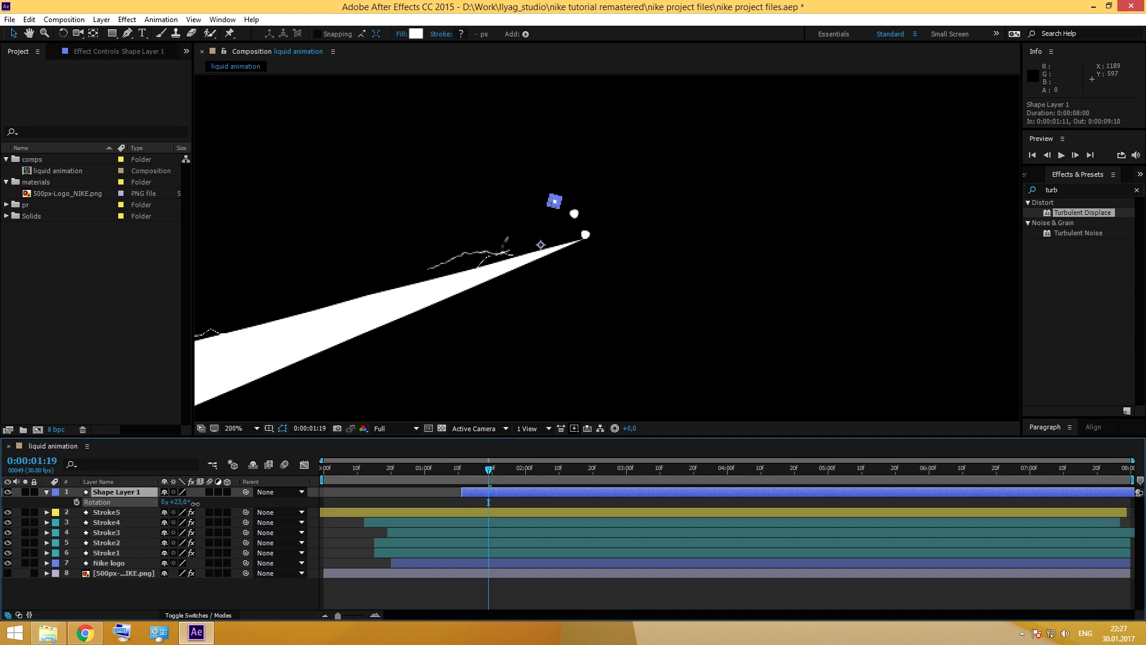
key("period")
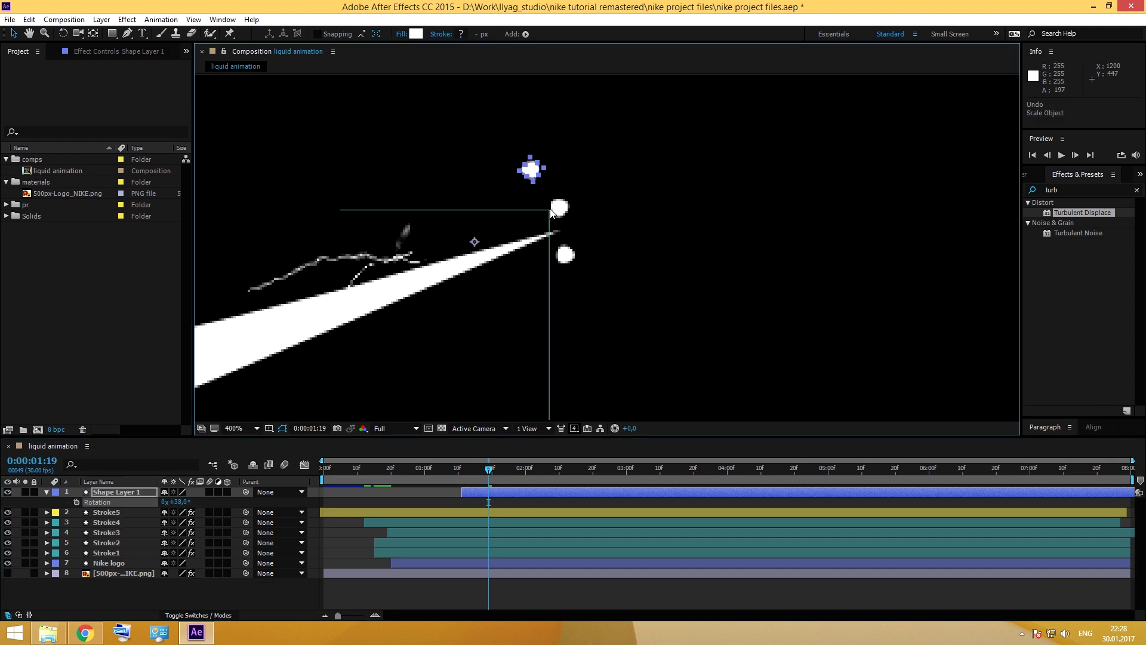
left_click_drag(533, 172, 603, 165)
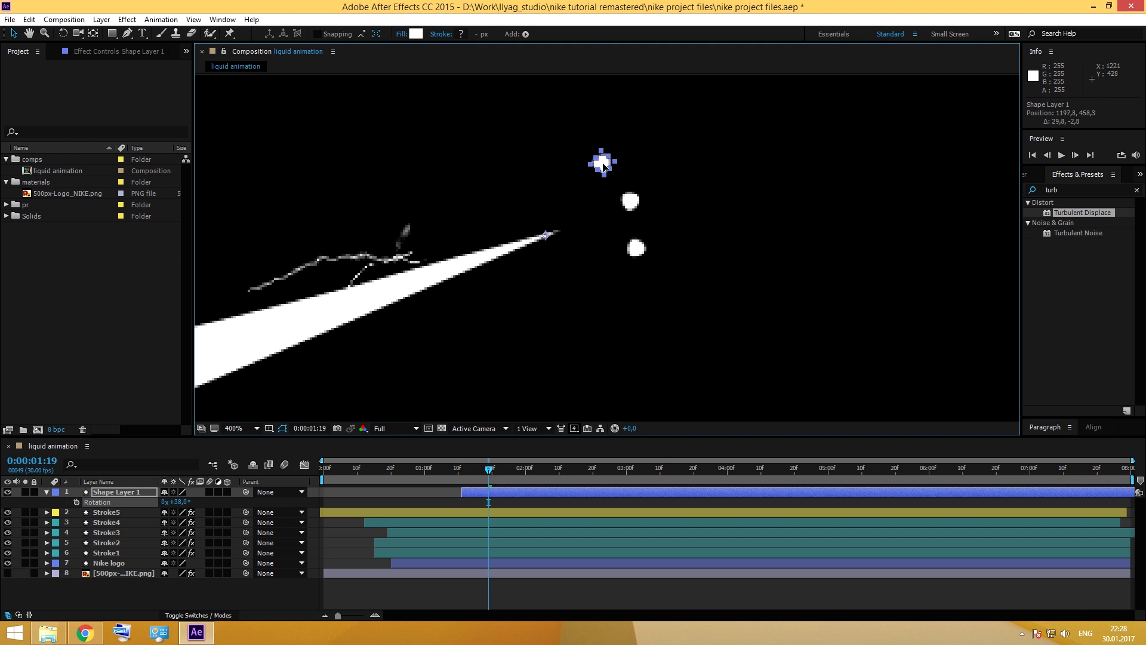
left_click_drag(177, 502, 184, 500)
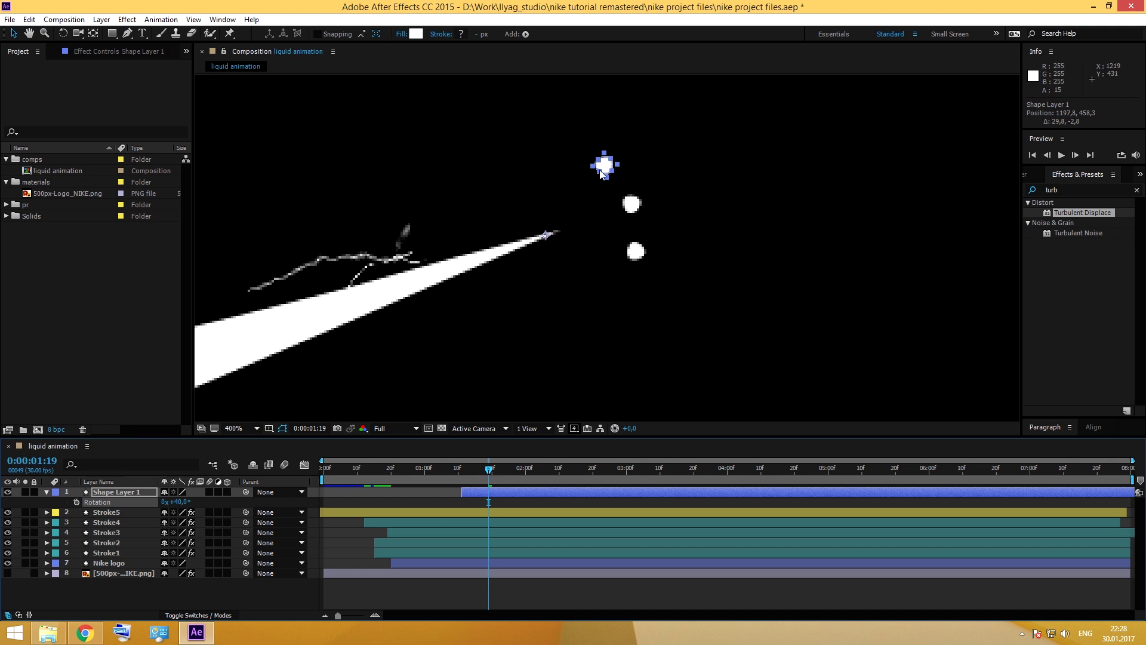
left_click_drag(599, 169, 596, 172)
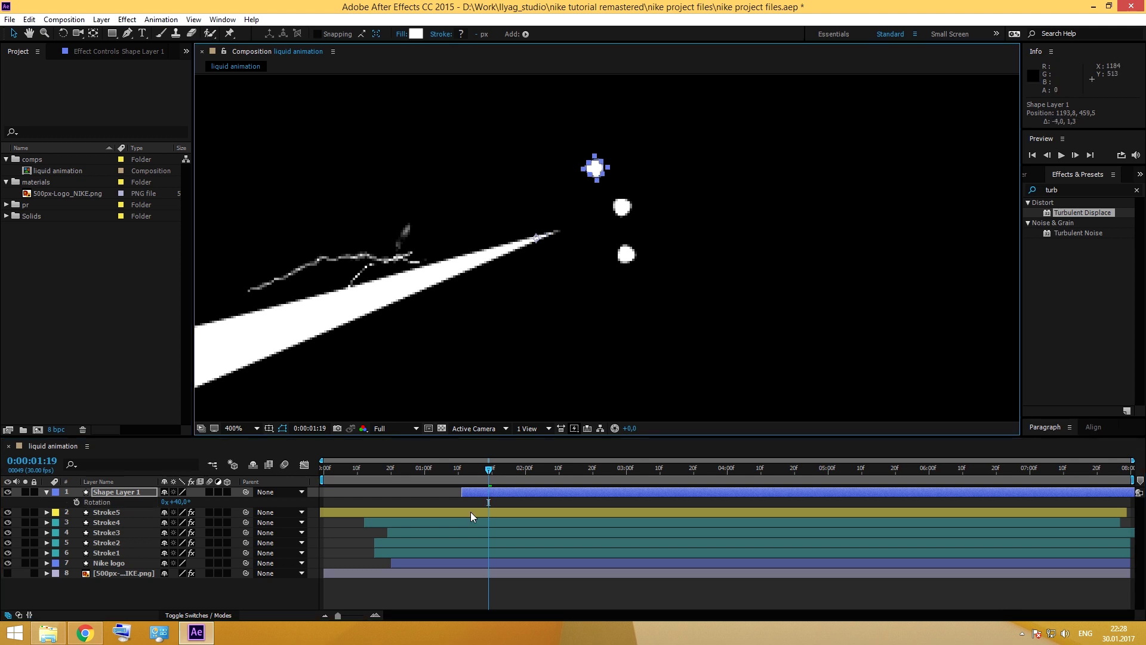
Trim the droplet layer to start at 1:13 and preview the animation.
left_click_drag(488, 471, 475, 476)
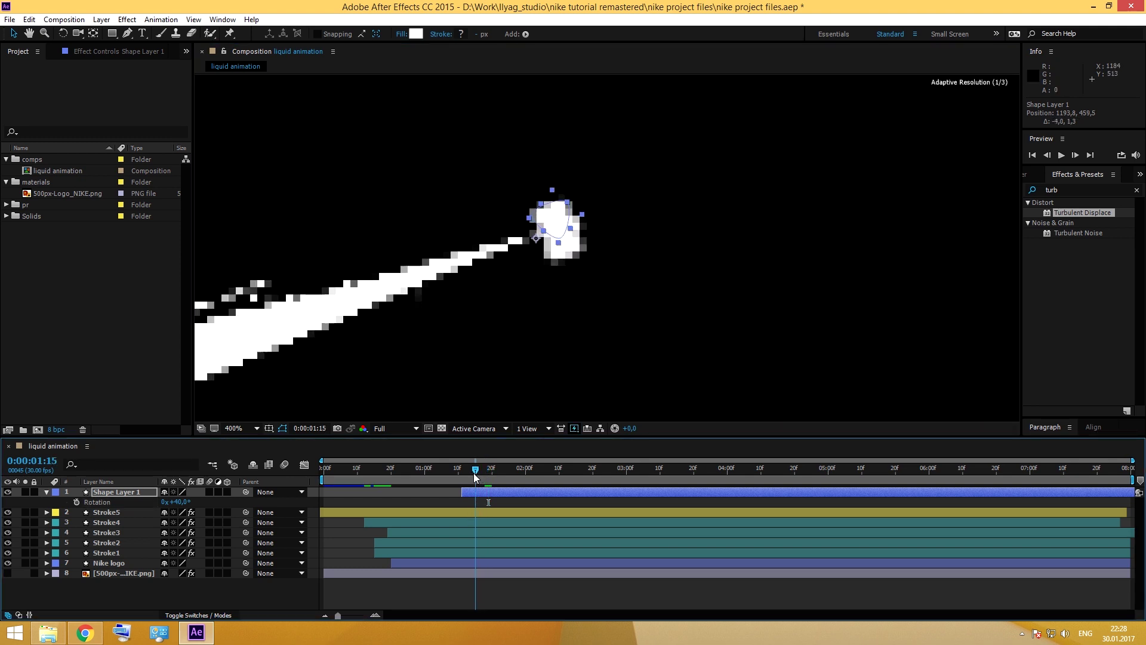
scroll(580, 304, "down", 2)
scroll(580, 305, "down", 2)
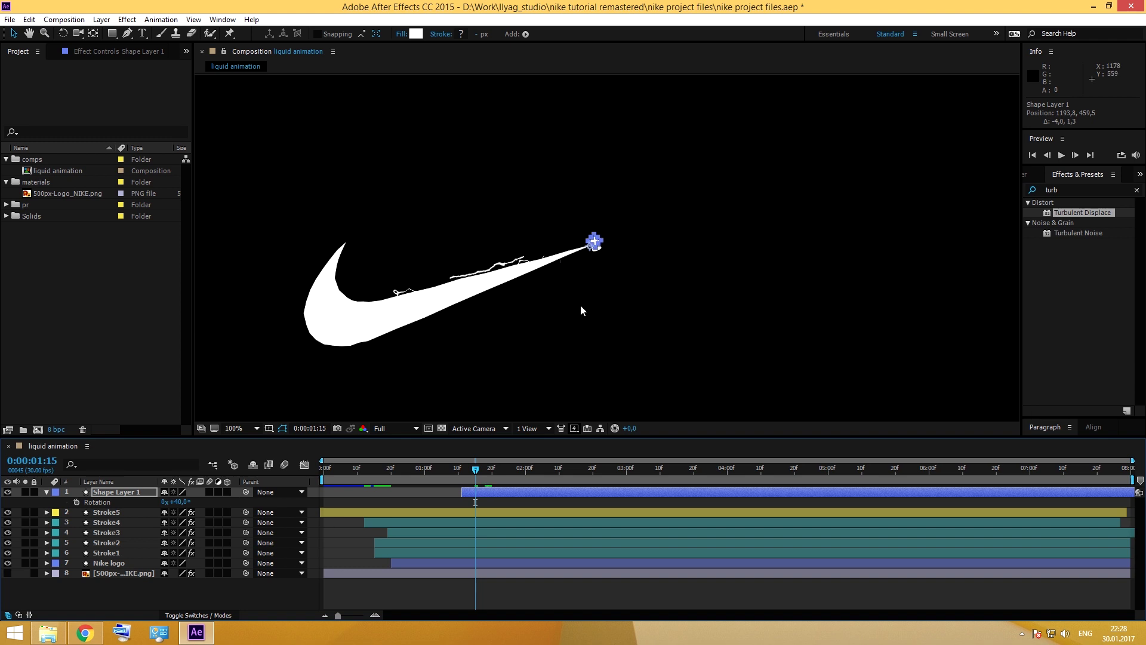
left_click(489, 496)
key("u")
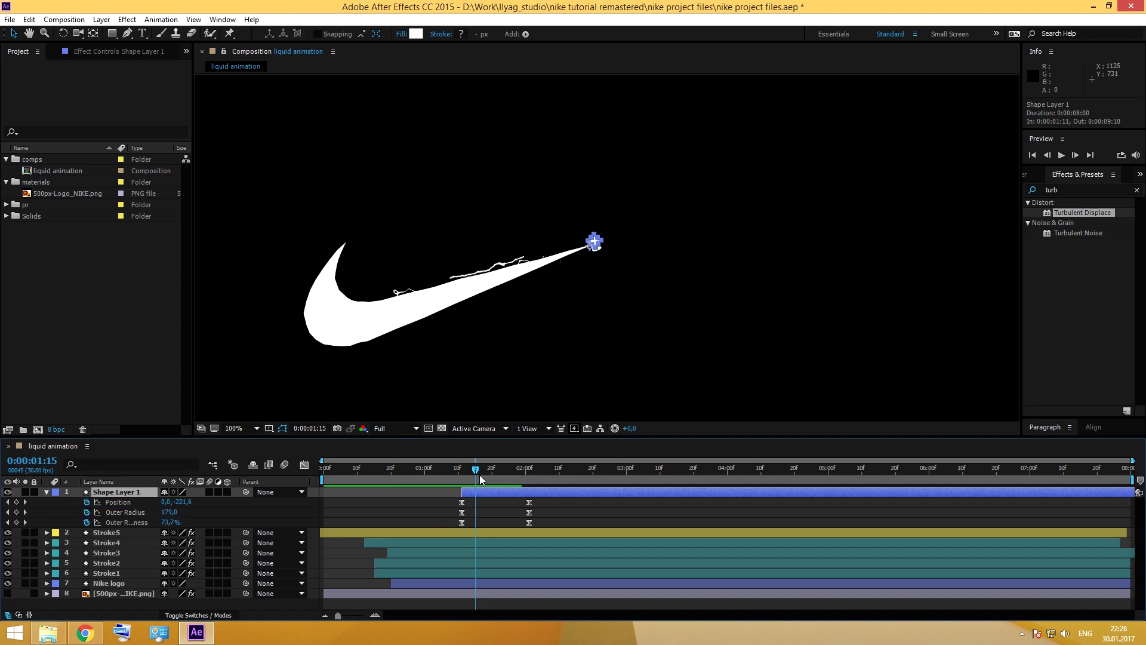
left_click_drag(474, 470, 483, 472)
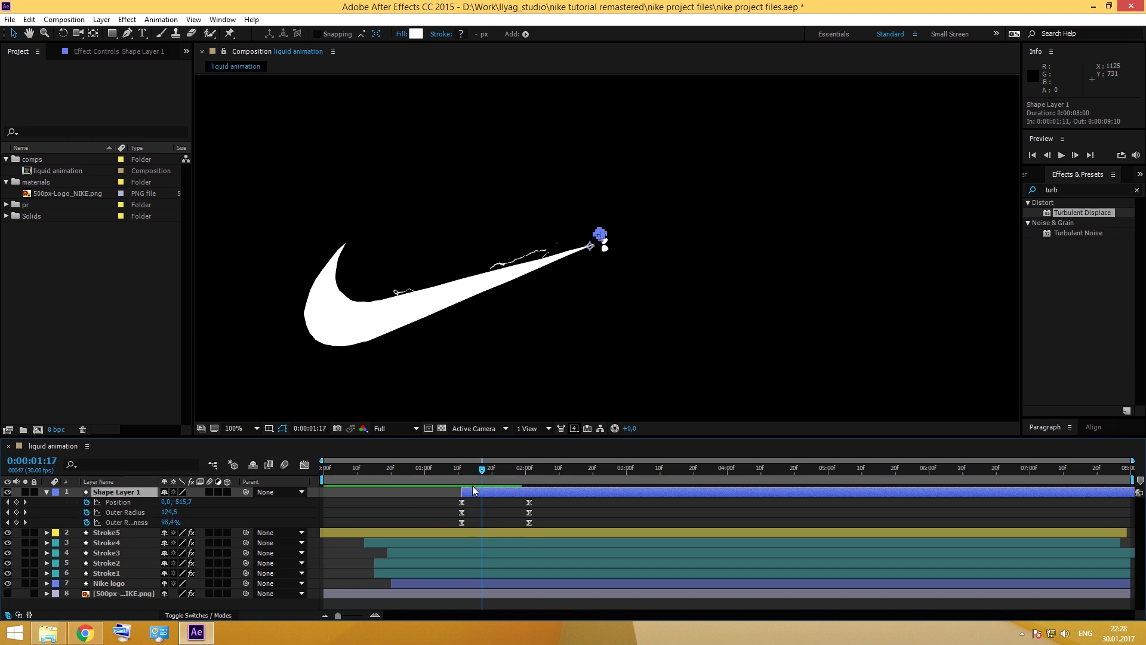
mouse_move(462, 491)
left_mouse_down()
mouse_move(493, 490)
mouse_move(465, 491)
left_mouse_up()
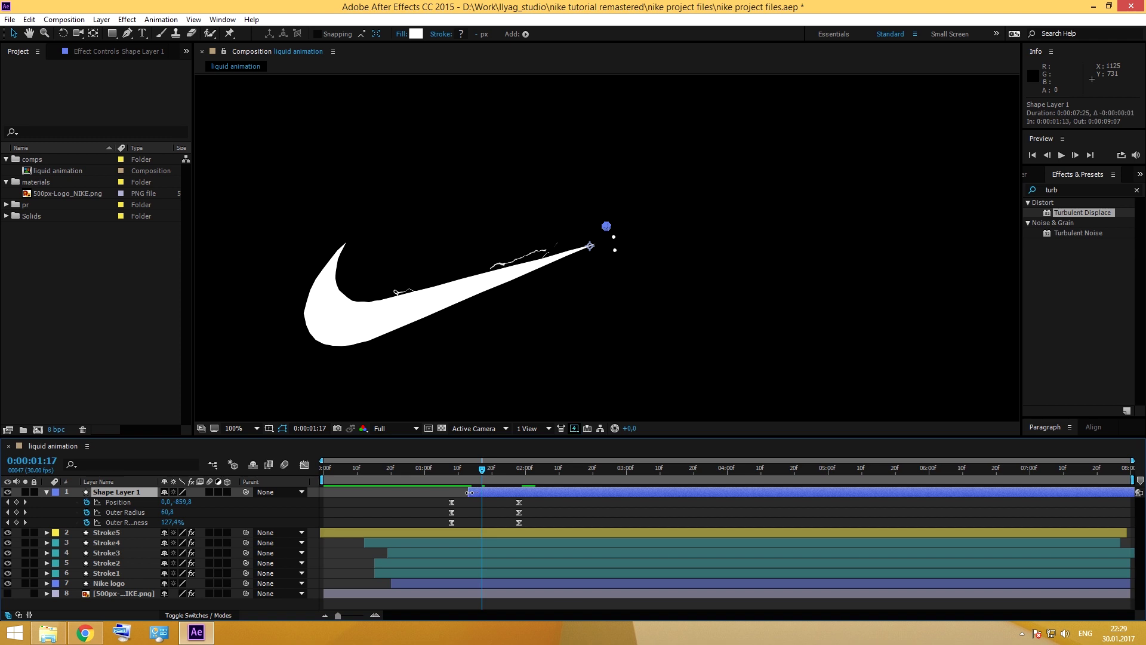
key("space")
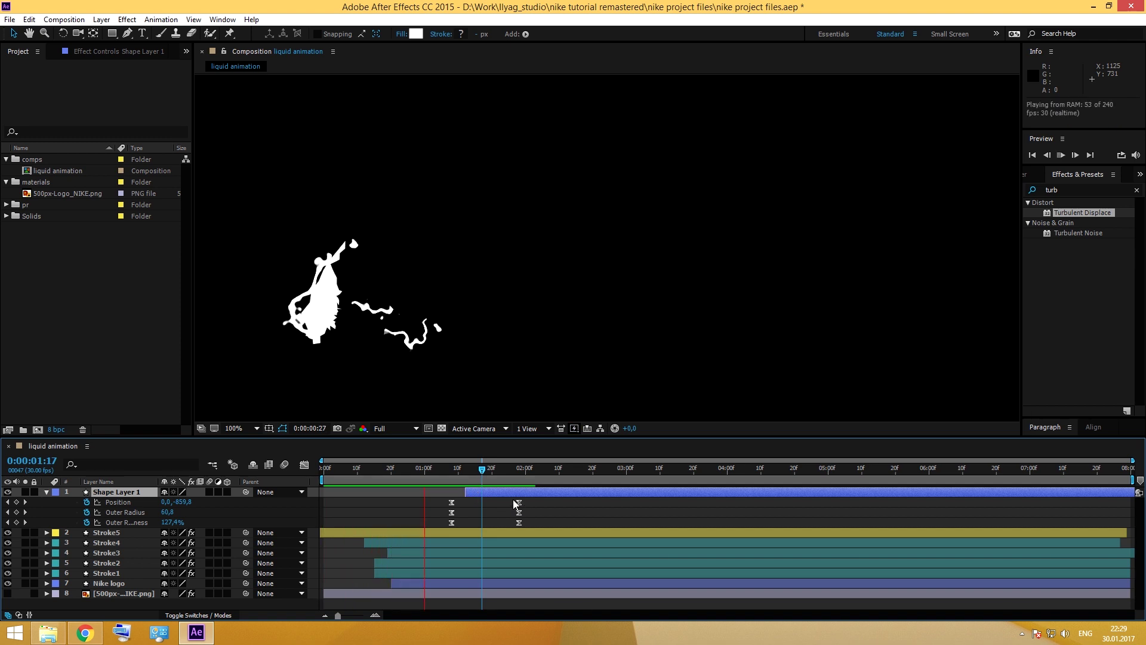
Rename the droplet layer Repeater1 and duplicate it.
key("space")
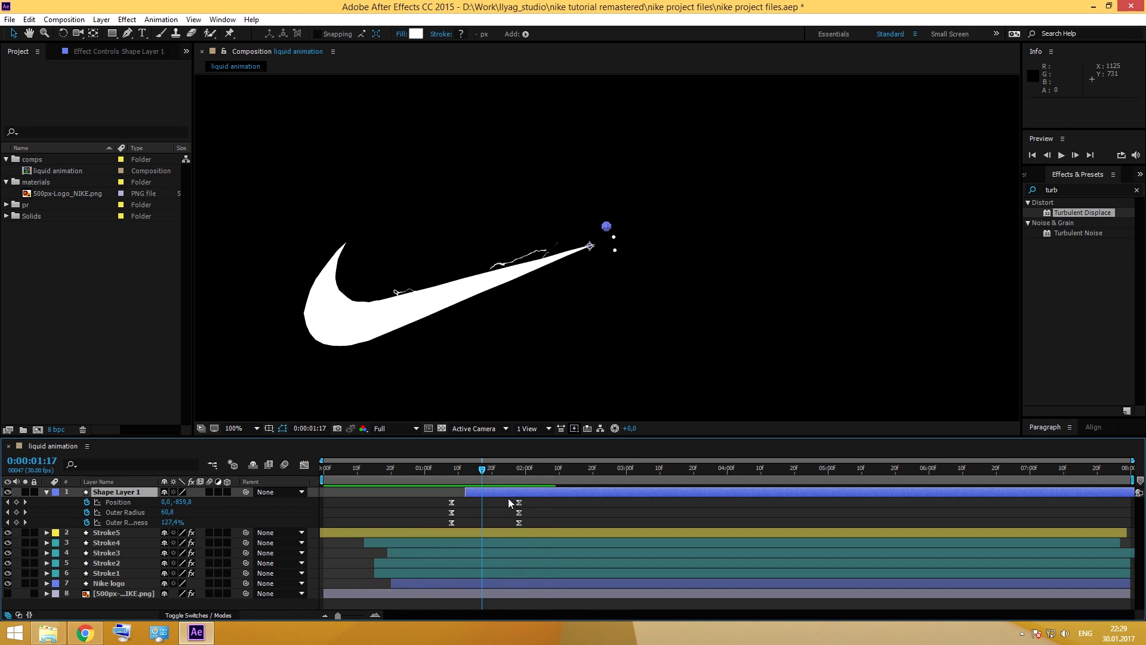
type("Repe")
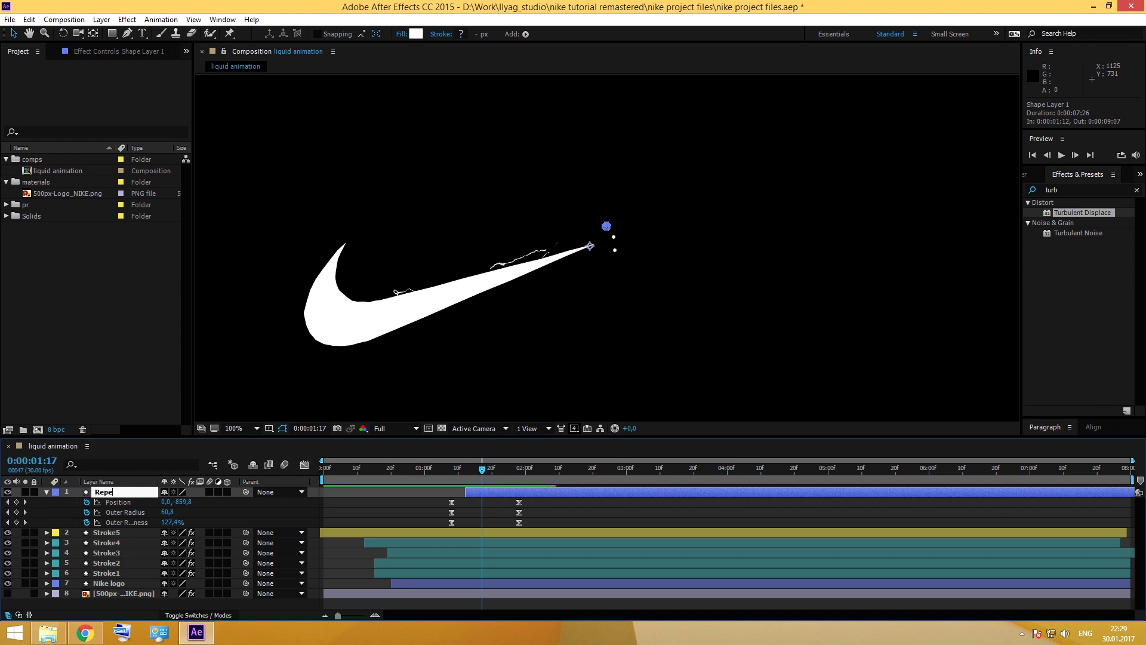
type("ater1")
key("Return")
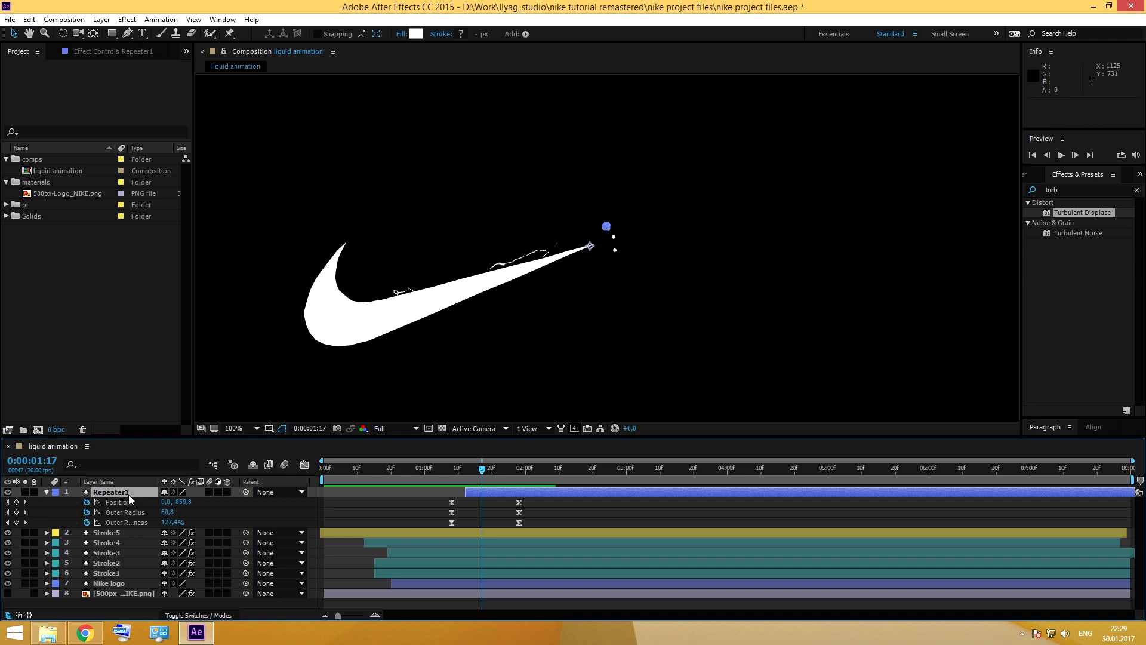
key("ctrl+d")
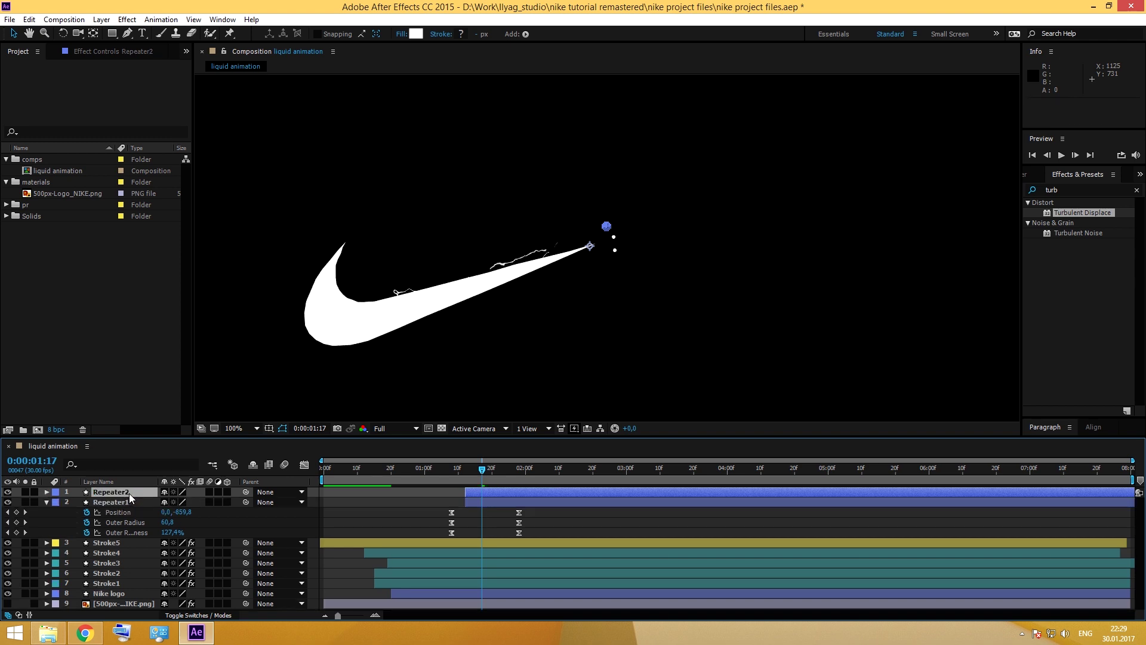
Set the duplicate Repeater2's Repeater Copies to 4.
left_click(47, 492)
left_click(58, 501)
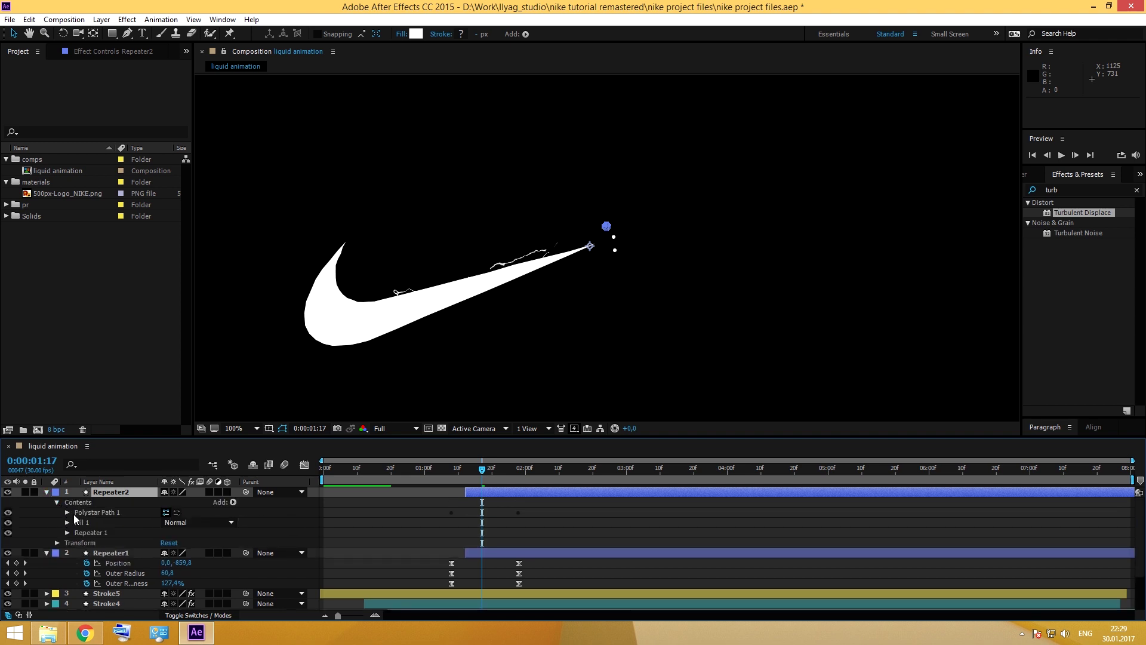
left_click(68, 532)
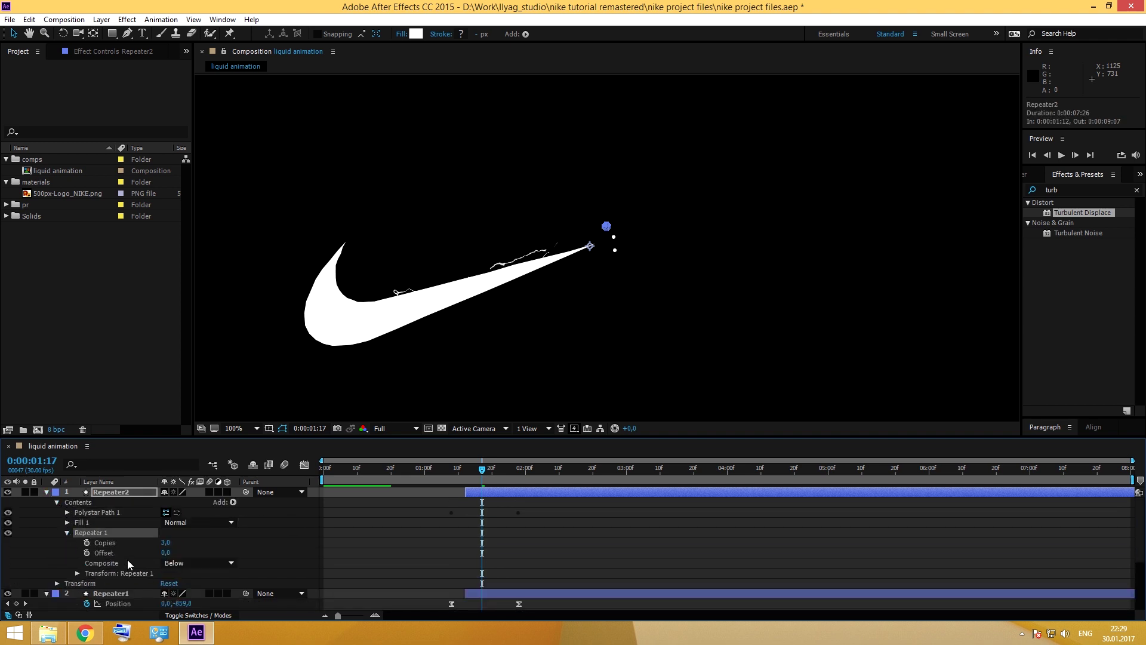
left_click(169, 543)
type("4")
key("Return")
left_click(105, 499)
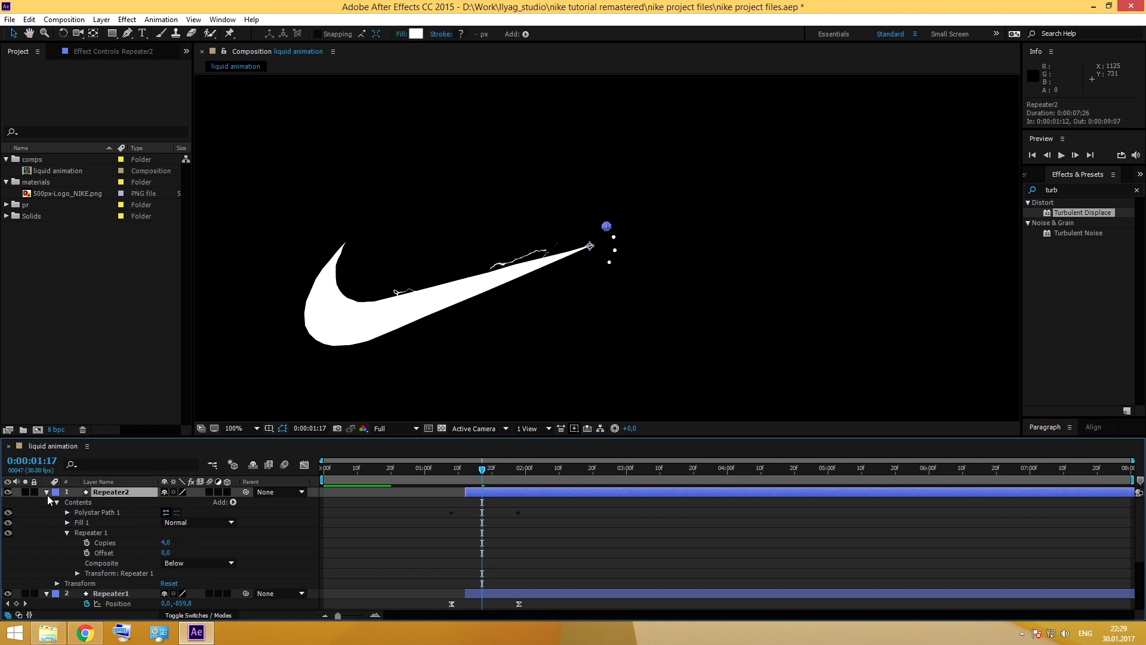
Move Repeater2's droplets toward the swoosh's lower-left tip.
key("p")
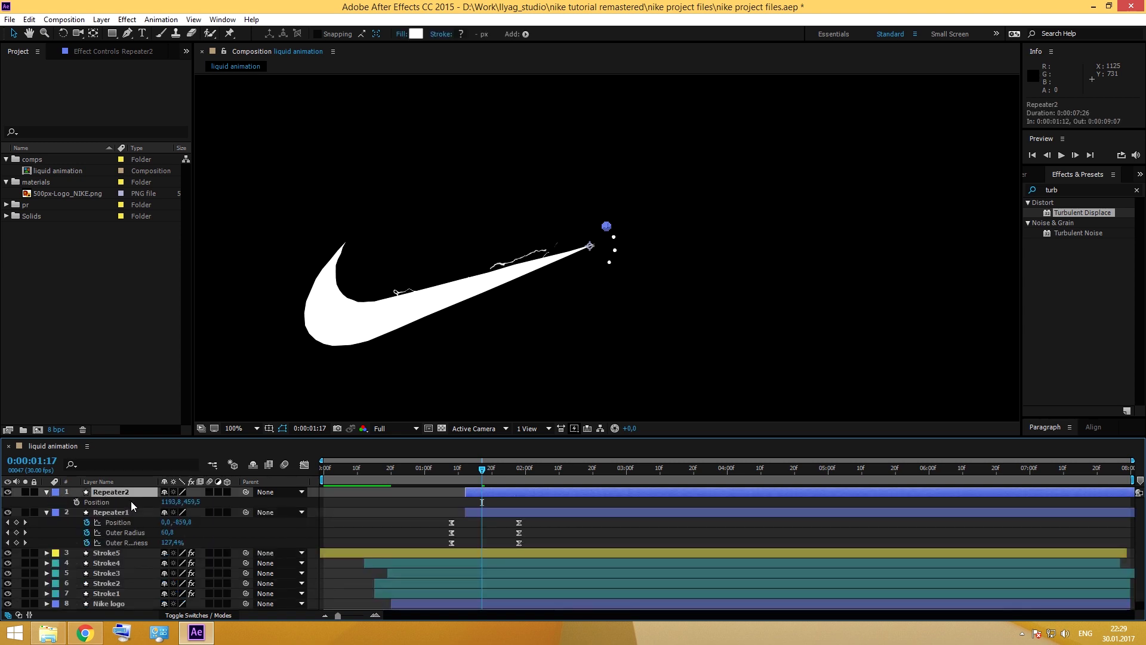
left_click_drag(167, 501, 2, 509)
left_click_drag(167, 502, 94, 502)
left_click_drag(185, 501, 280, 495)
mouse_move(167, 502)
left_mouse_down()
mouse_move(150, 502)
mouse_move(239, 502)
left_mouse_up()
Rotate Repeater2 to 159°, fine-tune its position, and start it earlier at 1:07.
key("r")
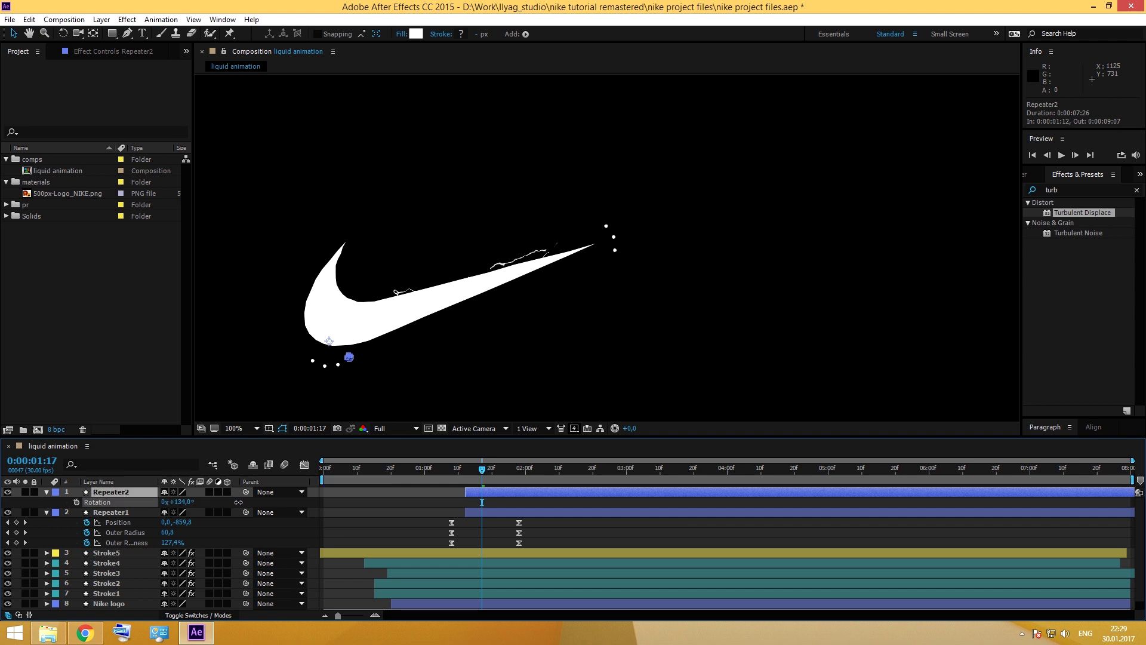
key("p")
left_click_drag(189, 502, 179, 502)
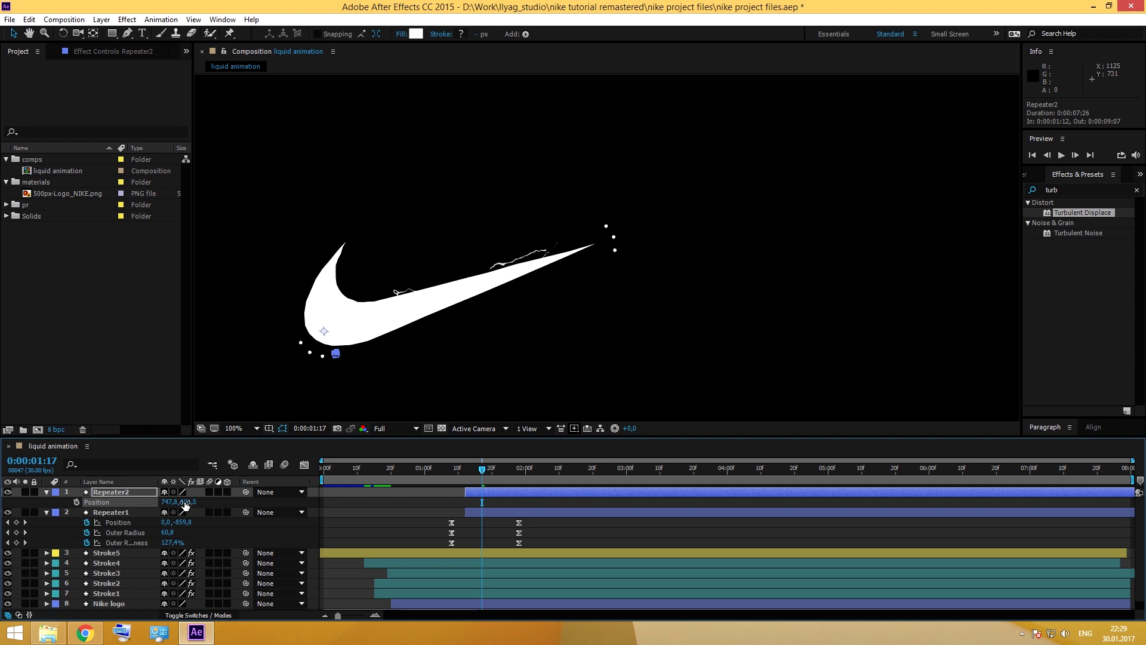
left_click_drag(181, 502, 182, 502)
key("r")
mouse_move(463, 467)
left_mouse_down()
mouse_move(438, 468)
mouse_move(473, 497)
left_mouse_up()
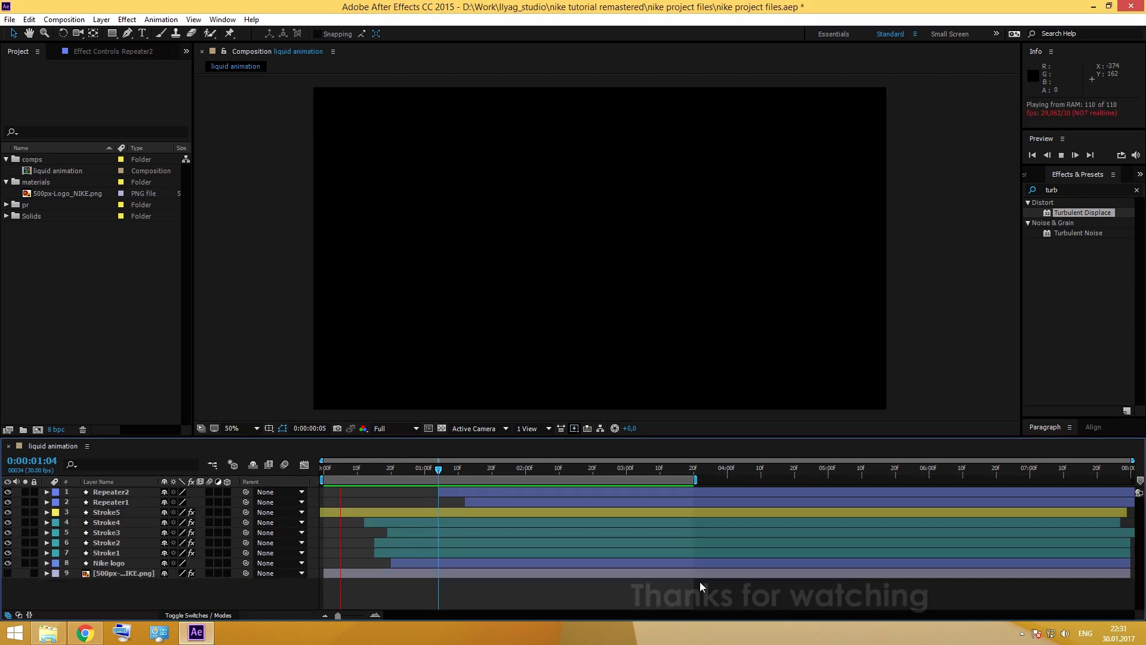